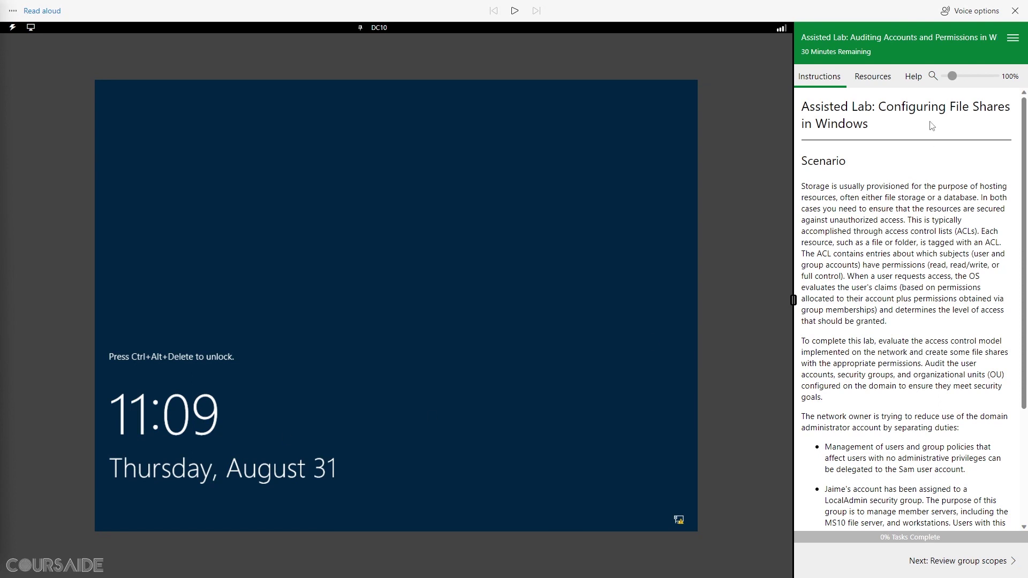
Step: Have the lab introduction read aloud, then advance to the Review group scopes page
{"action": "left_click_drag", "start_coordinate": [802, 105], "coordinate": [877, 126]}
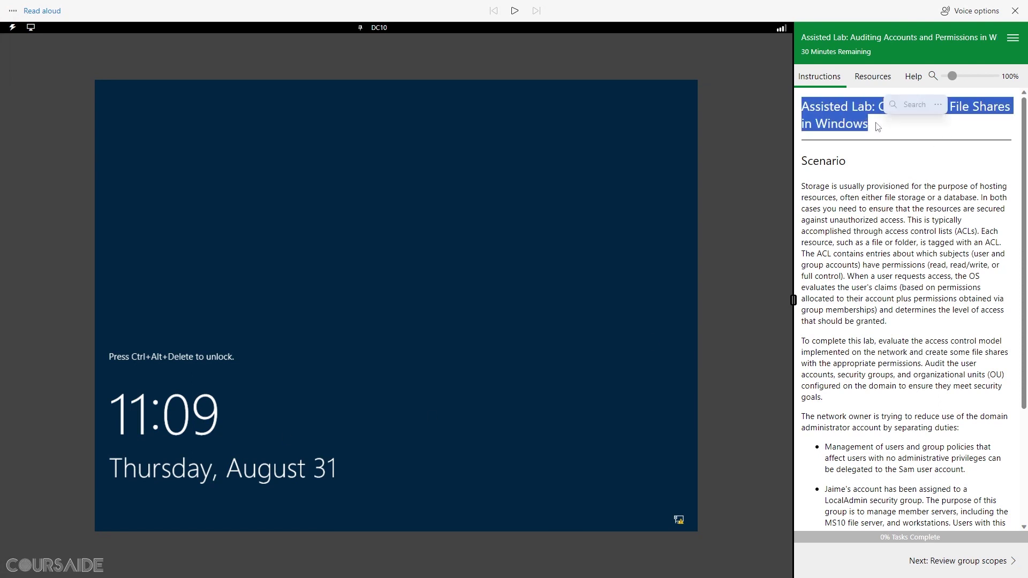
{"action": "left_click", "coordinate": [516, 12]}
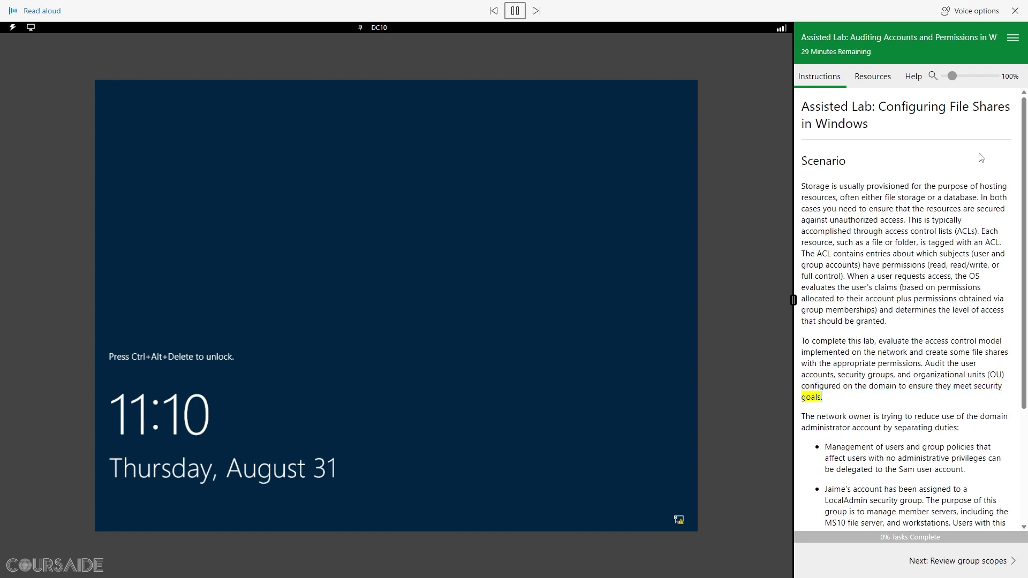
{"action": "scroll", "coordinate": [981, 158], "scroll_direction": "down", "scroll_amount": 3}
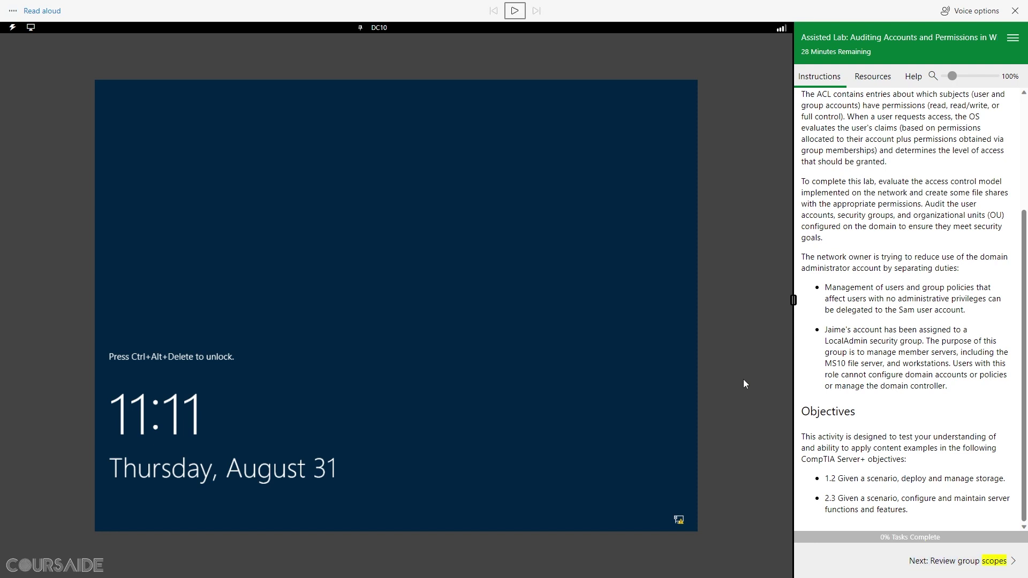
{"action": "left_click", "coordinate": [992, 561]}
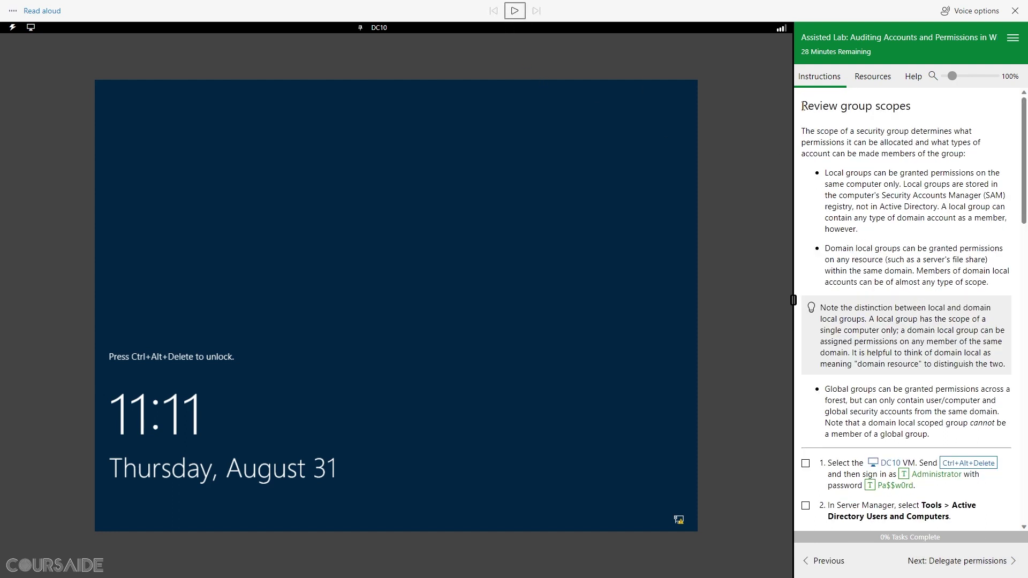
{"action": "left_click_drag", "start_coordinate": [803, 105], "coordinate": [912, 109]}
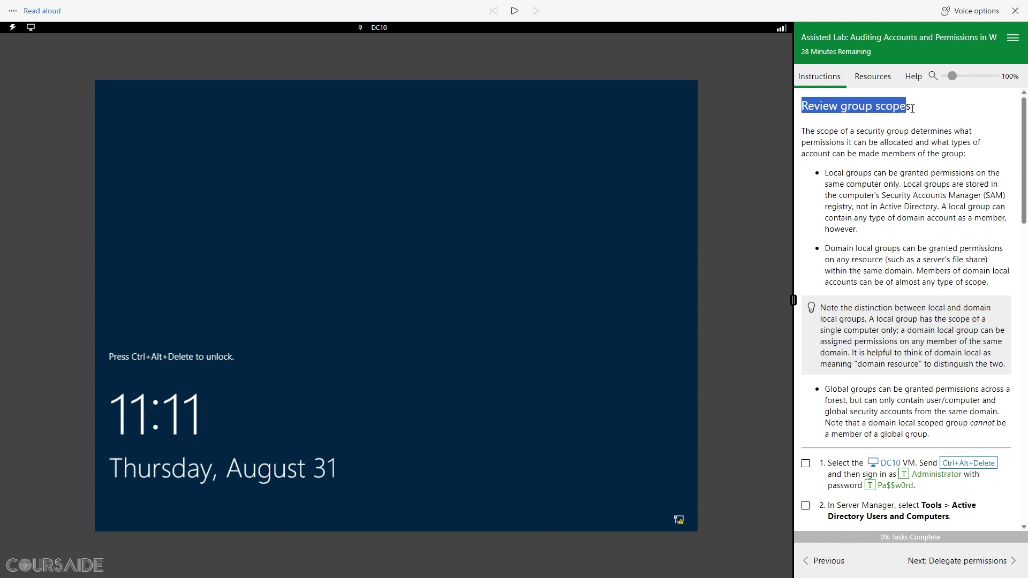
{"action": "left_click", "coordinate": [515, 11]}
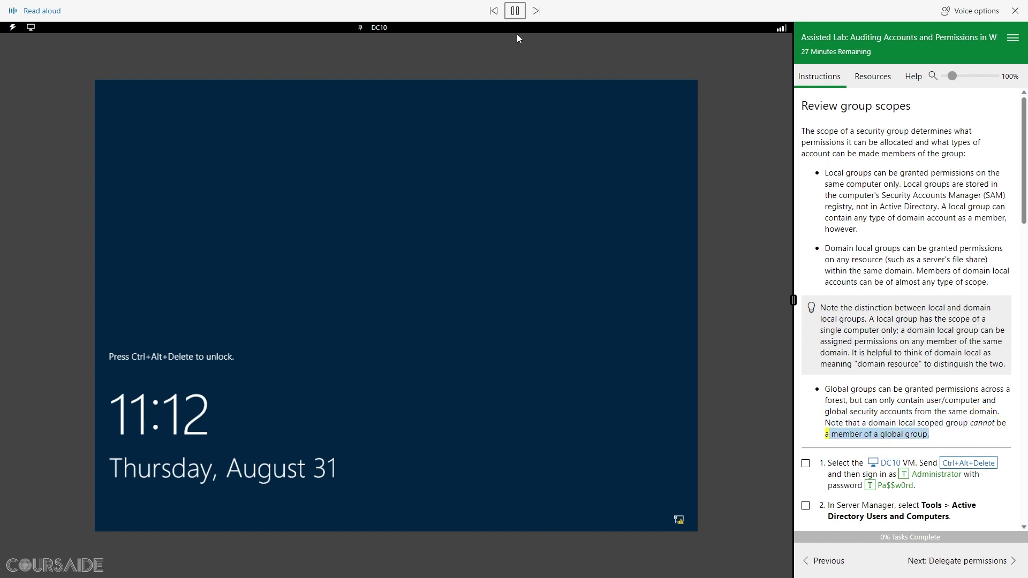
{"action": "left_click", "coordinate": [515, 20]}
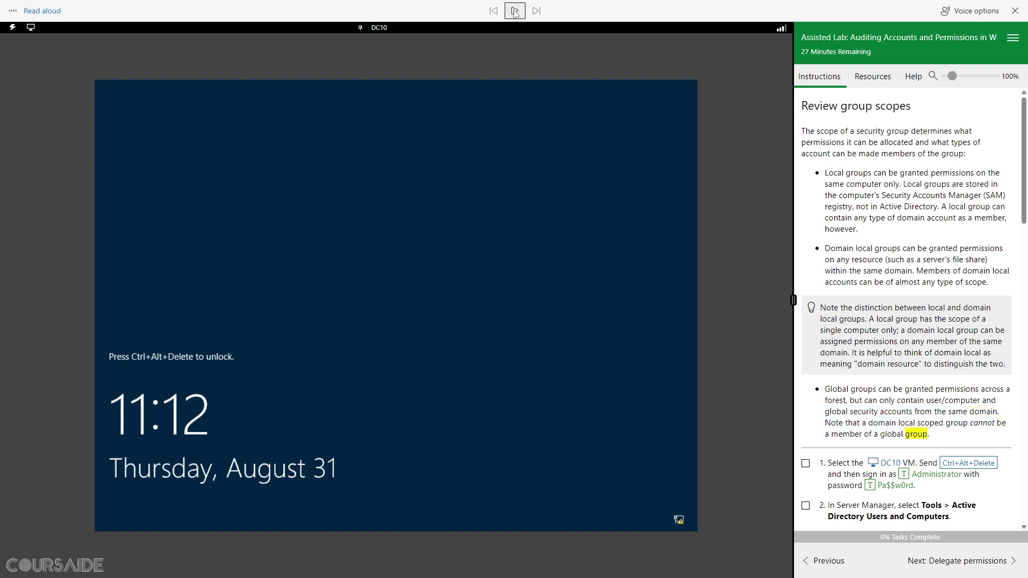
{"action": "scroll", "coordinate": [892, 319], "scroll_direction": "down", "scroll_amount": 6}
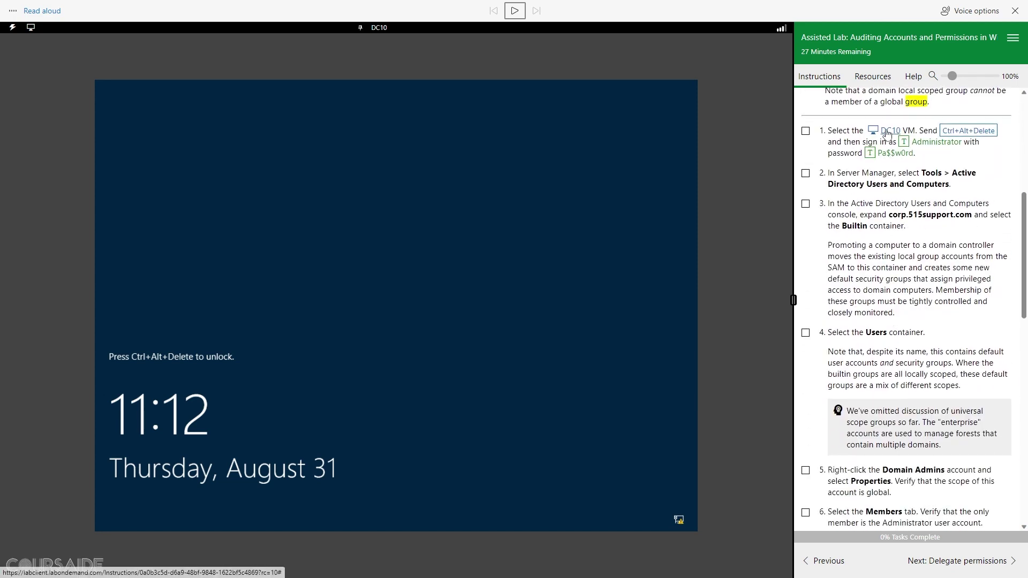
Step: Unlock DC10 and sign in as Administrator with the lab-supplied password
{"action": "left_click", "coordinate": [970, 132]}
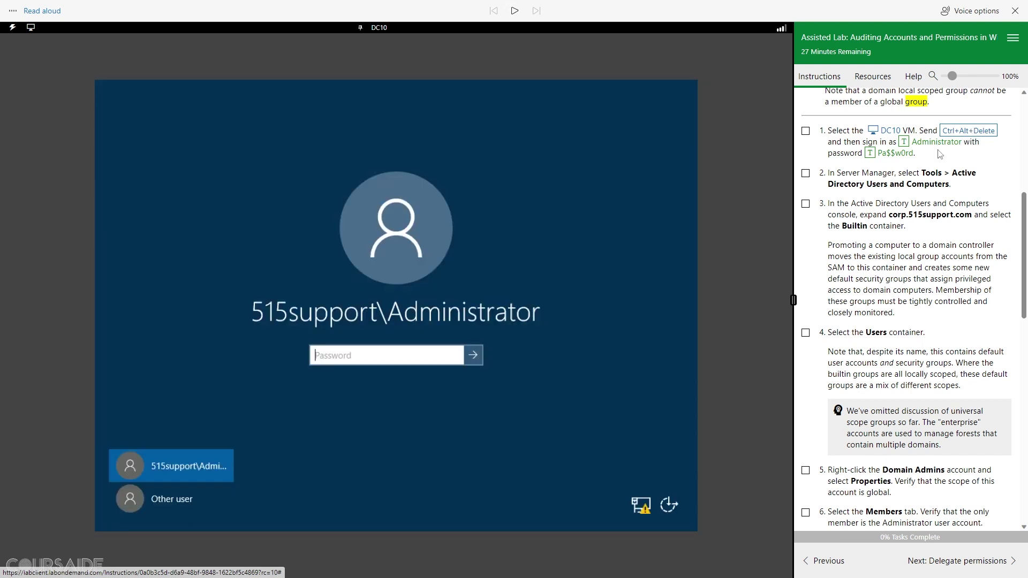
{"action": "left_click", "coordinate": [869, 154]}
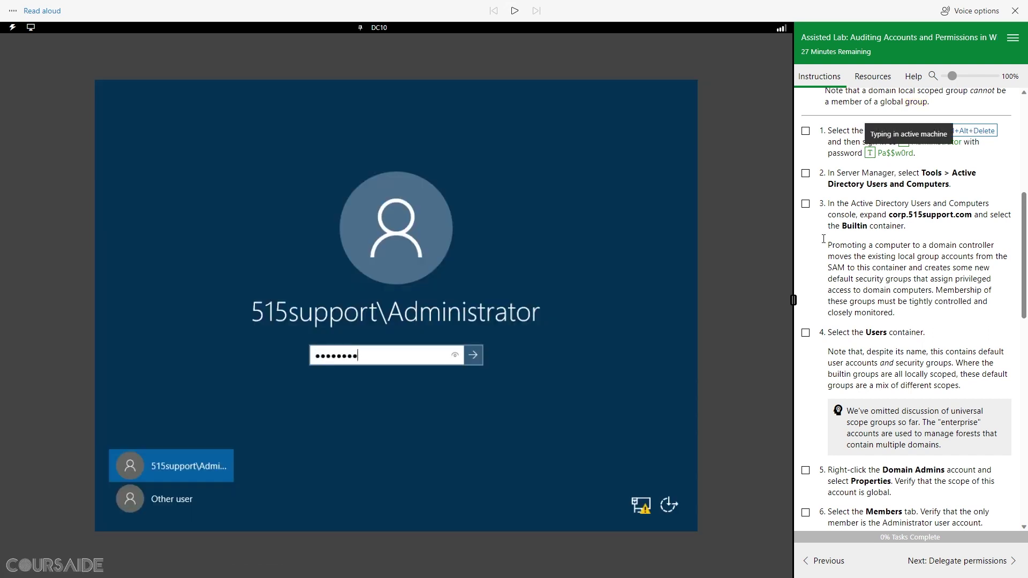
{"action": "left_click", "coordinate": [474, 356]}
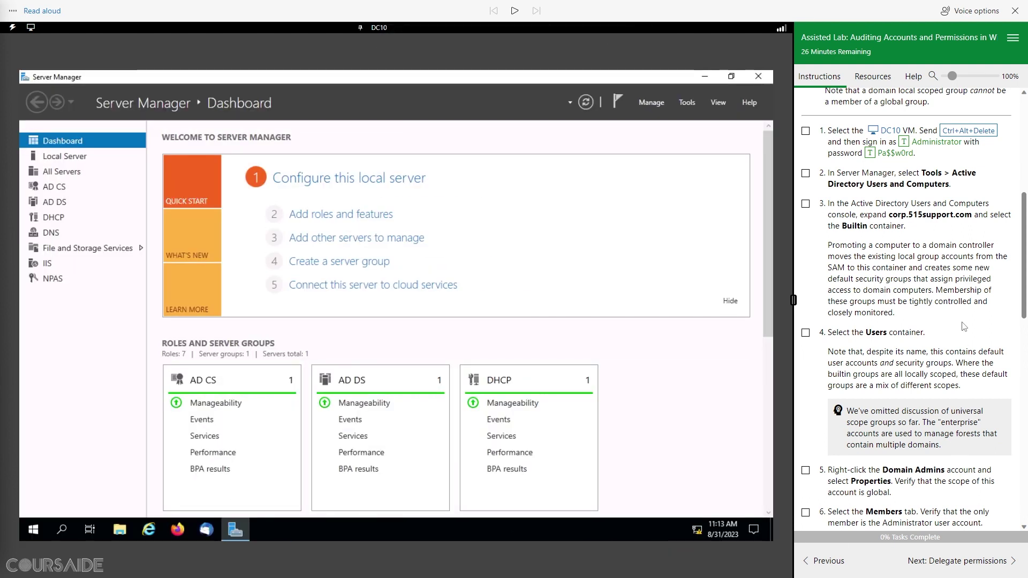
Step: Launch Active Directory Users and Computers from Tools, check off tasks 1–2, and enlarge its window
{"action": "left_click", "coordinate": [806, 132]}
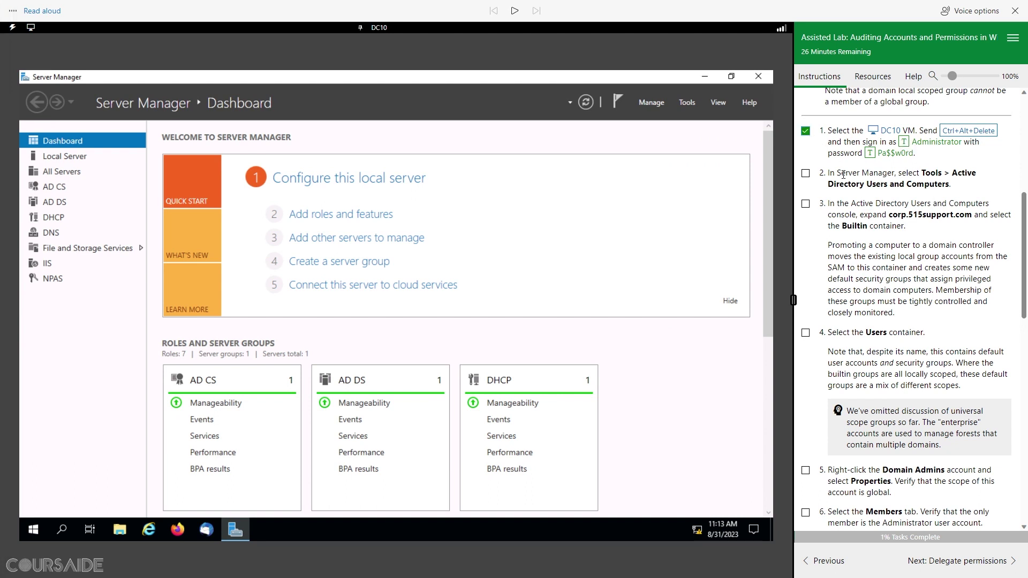
{"action": "left_click", "coordinate": [687, 103]}
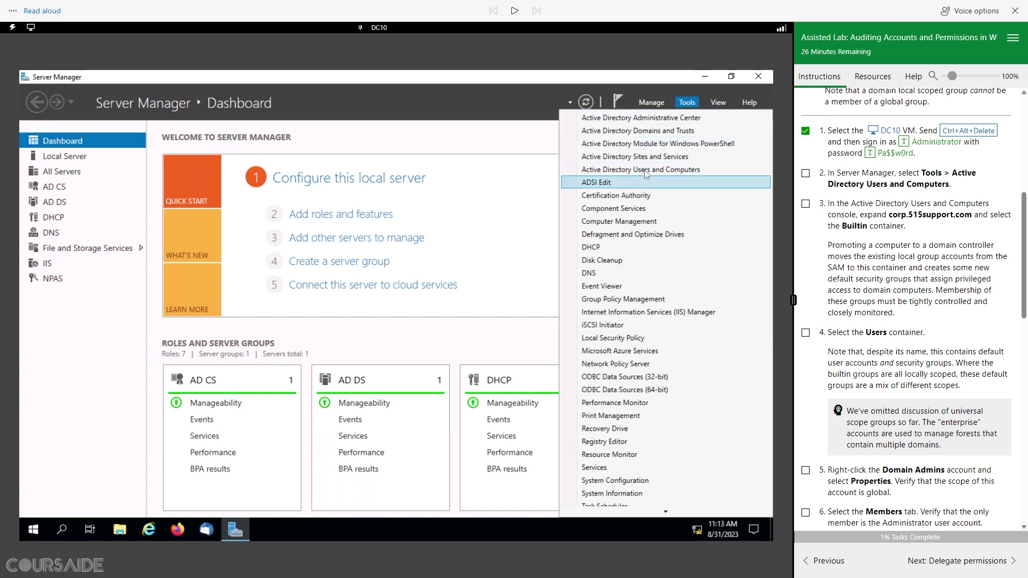
{"action": "left_click", "coordinate": [685, 170]}
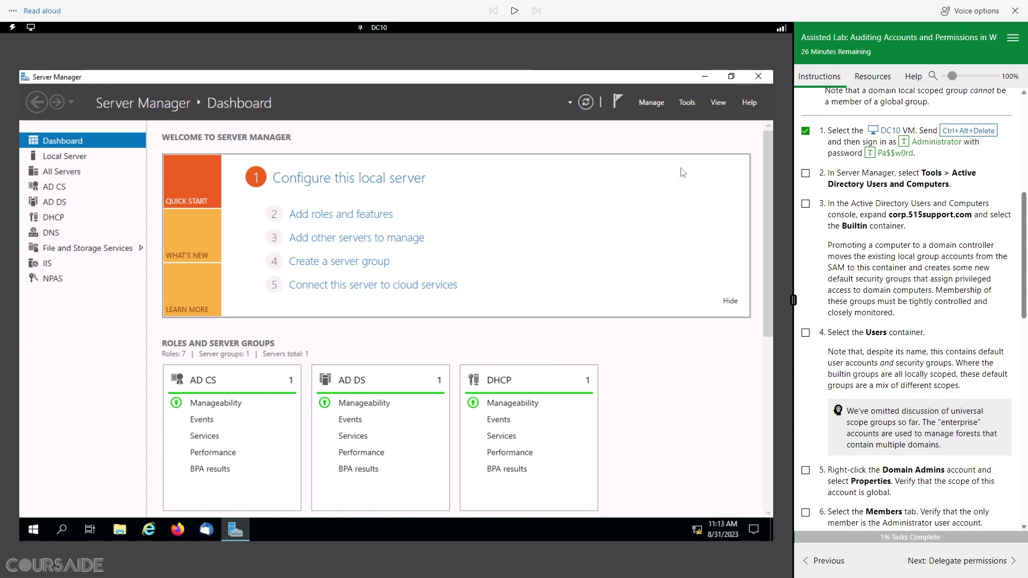
{"action": "left_click", "coordinate": [805, 173]}
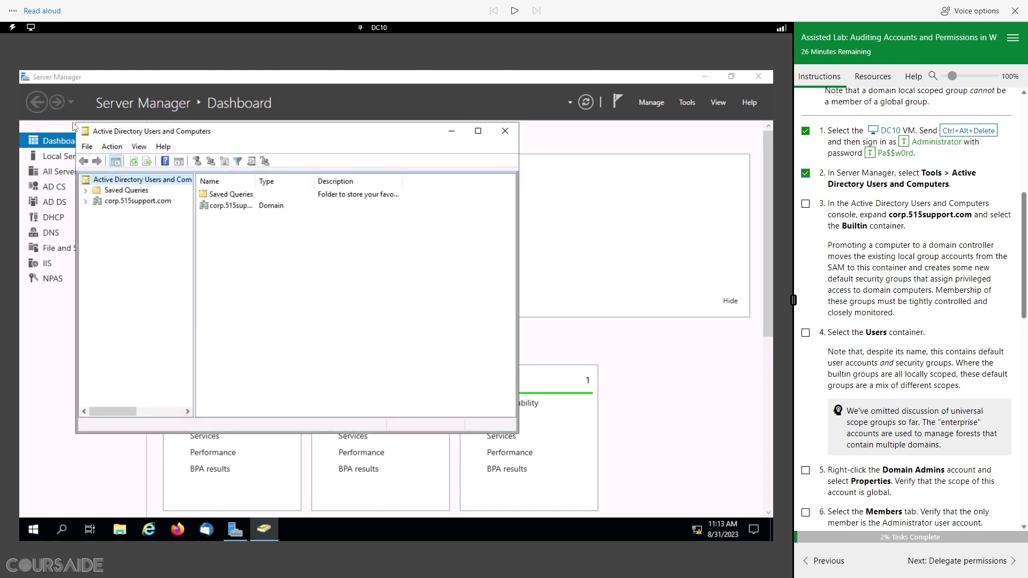
{"action": "left_click_drag", "start_coordinate": [75, 123], "coordinate": [36, 106]}
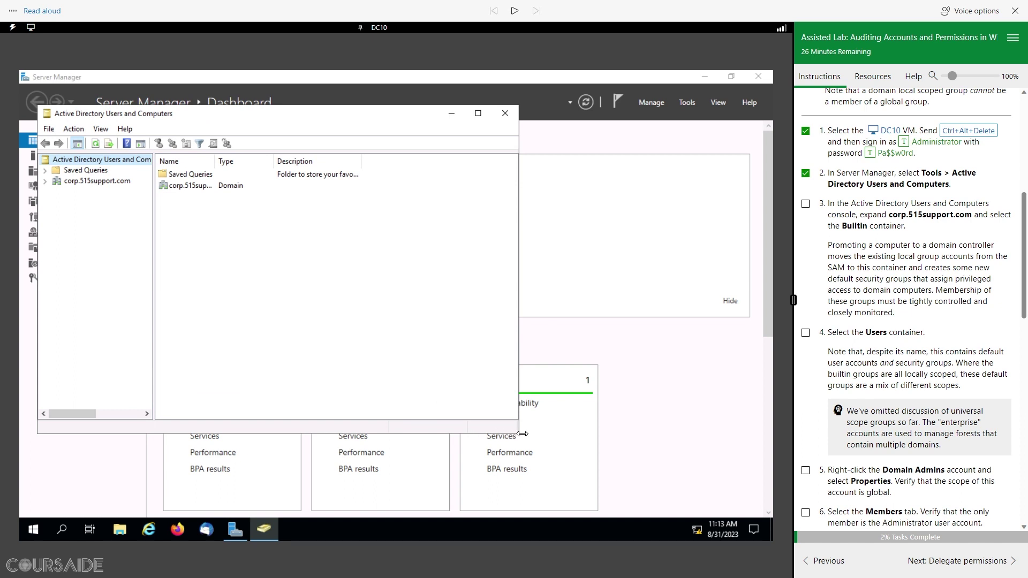
{"action": "left_click_drag", "start_coordinate": [515, 431], "coordinate": [587, 473]}
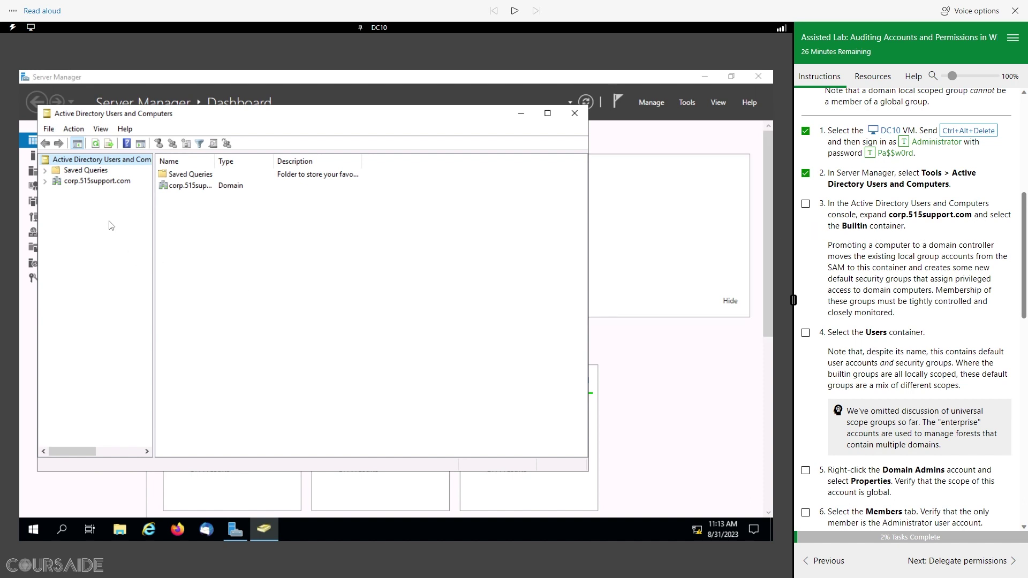
Step: Expand corp.515support.com, view the Builtin container, and check off lab step 3
{"action": "left_click", "coordinate": [45, 181]}
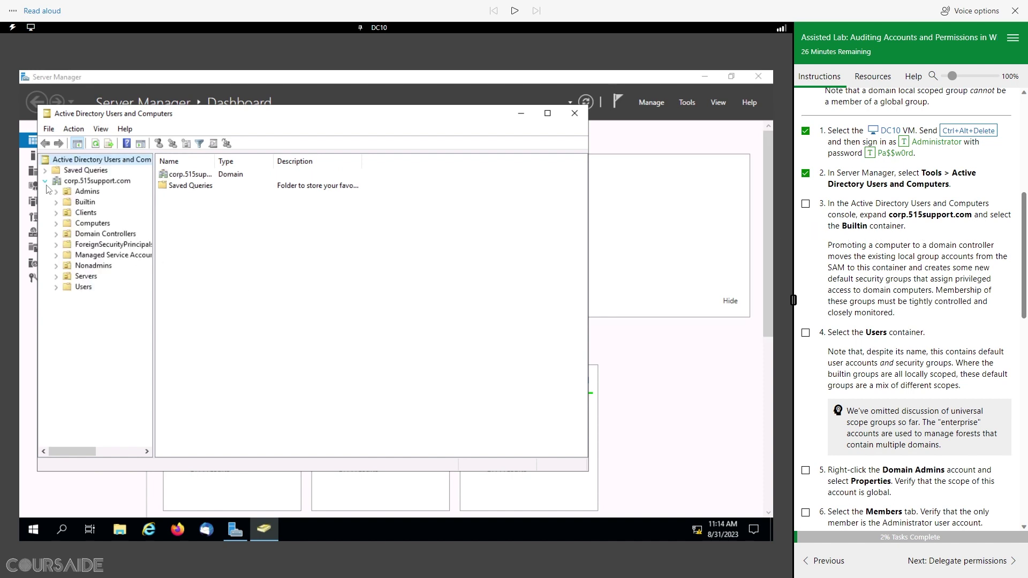
{"action": "left_click", "coordinate": [94, 205]}
{"action": "left_click", "coordinate": [806, 204]}
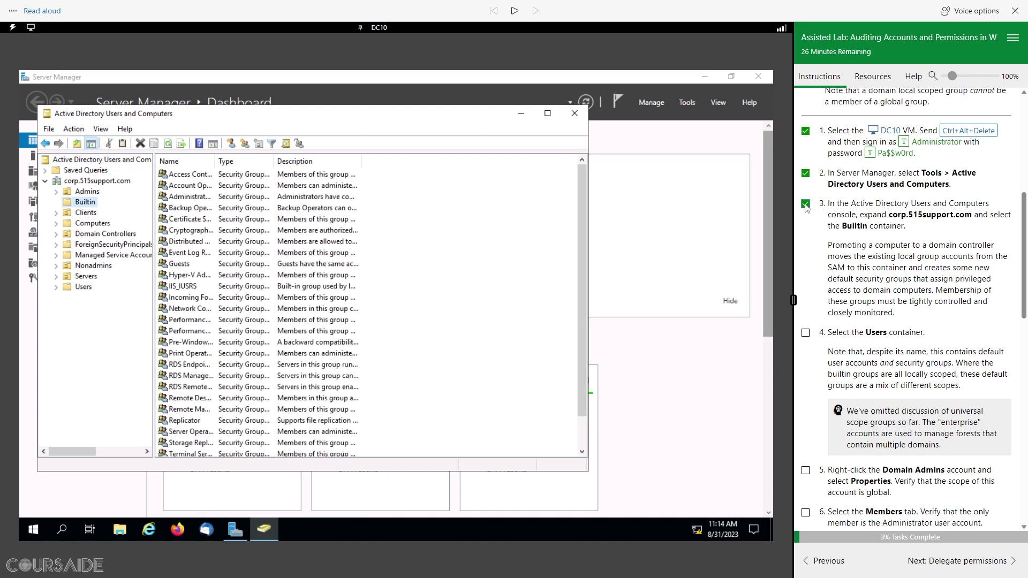
{"action": "scroll", "coordinate": [917, 289], "scroll_direction": "down", "scroll_amount": 4}
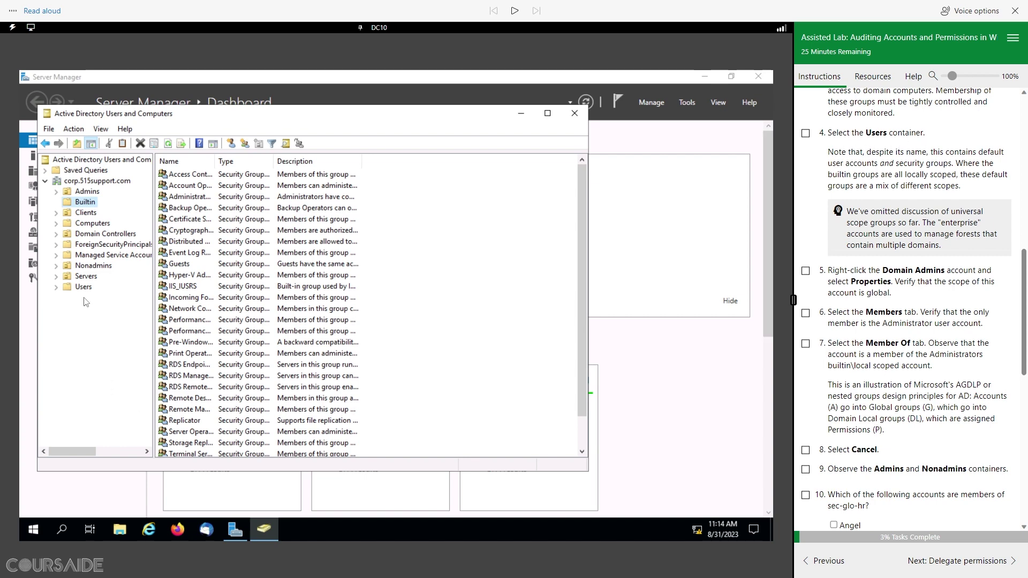
Step: View the Users container, check off step 4, and autofit the Name column
{"action": "left_click", "coordinate": [84, 287]}
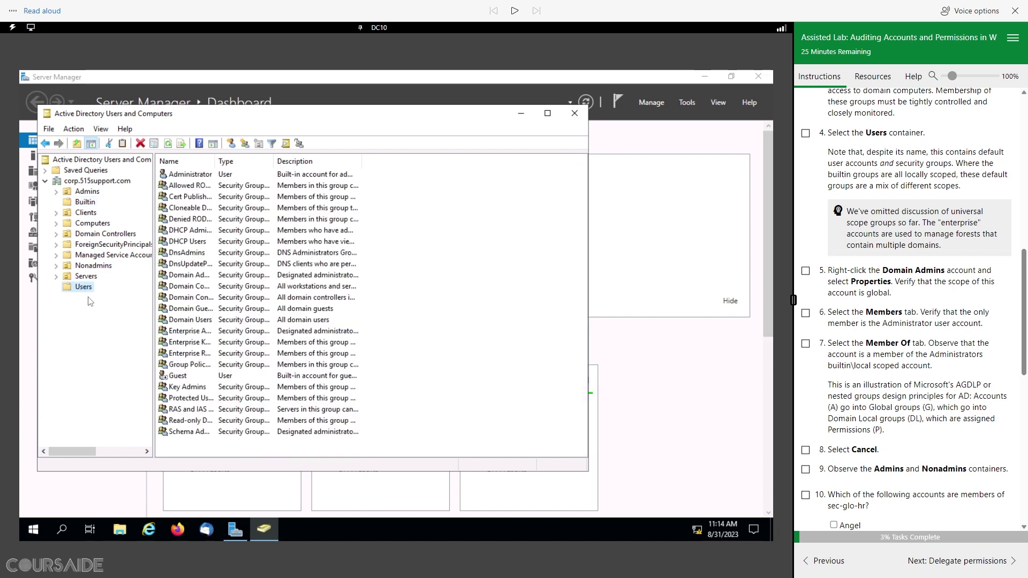
{"action": "left_click", "coordinate": [805, 133]}
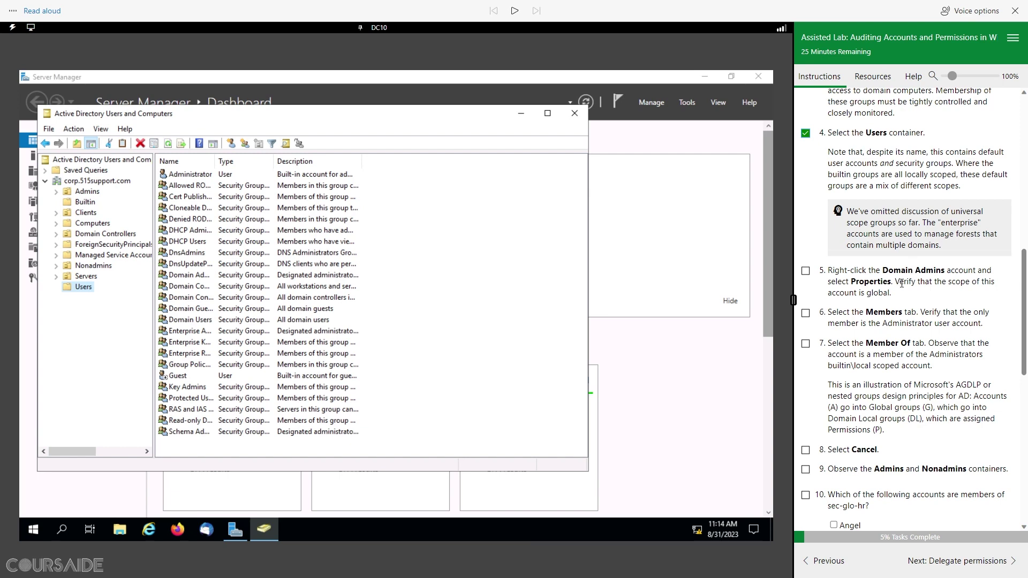
{"action": "scroll", "coordinate": [901, 284], "scroll_direction": "down", "scroll_amount": 1}
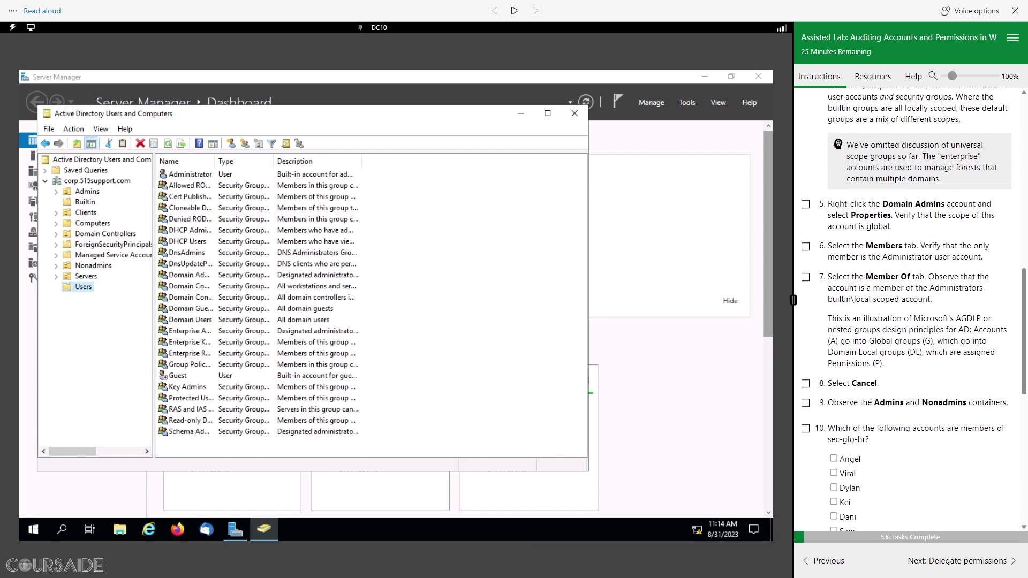
{"action": "scroll", "coordinate": [901, 283], "scroll_direction": "down", "scroll_amount": 1}
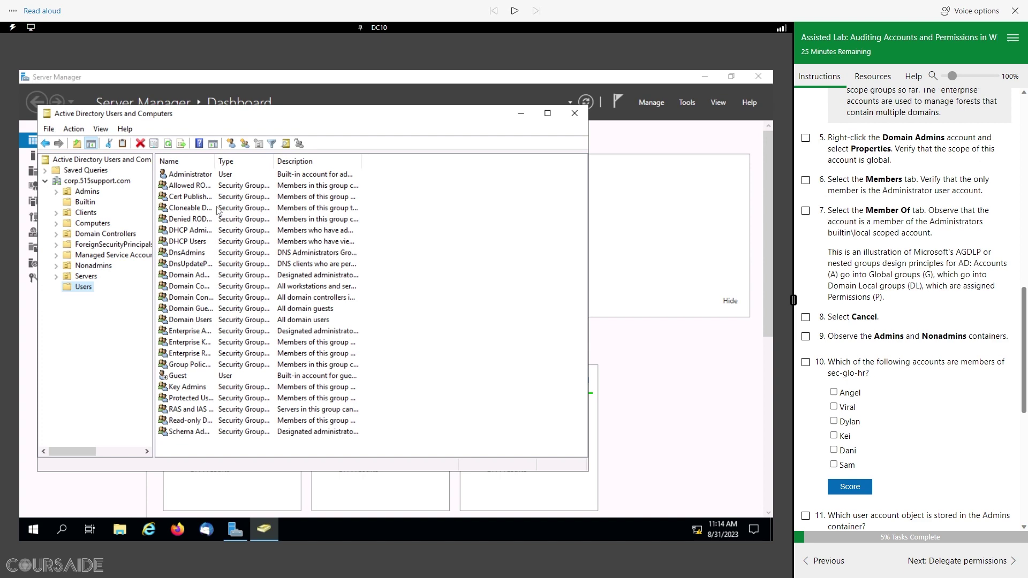
{"action": "double_click", "coordinate": [215, 162]}
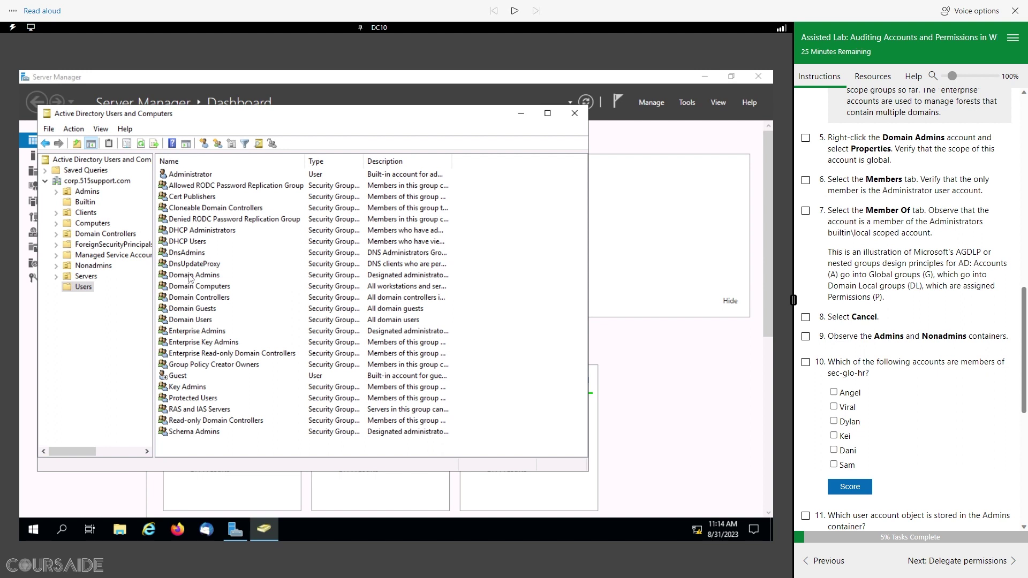
Step: Open the Domain Admins group properties and check off lab step 5
{"action": "left_click", "coordinate": [190, 275]}
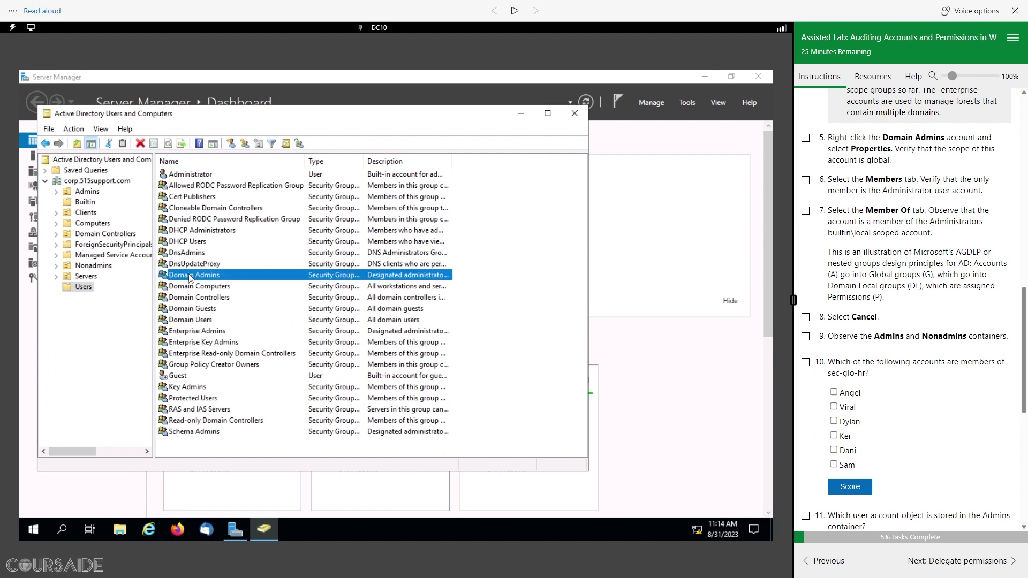
{"action": "right_click", "coordinate": [190, 277]}
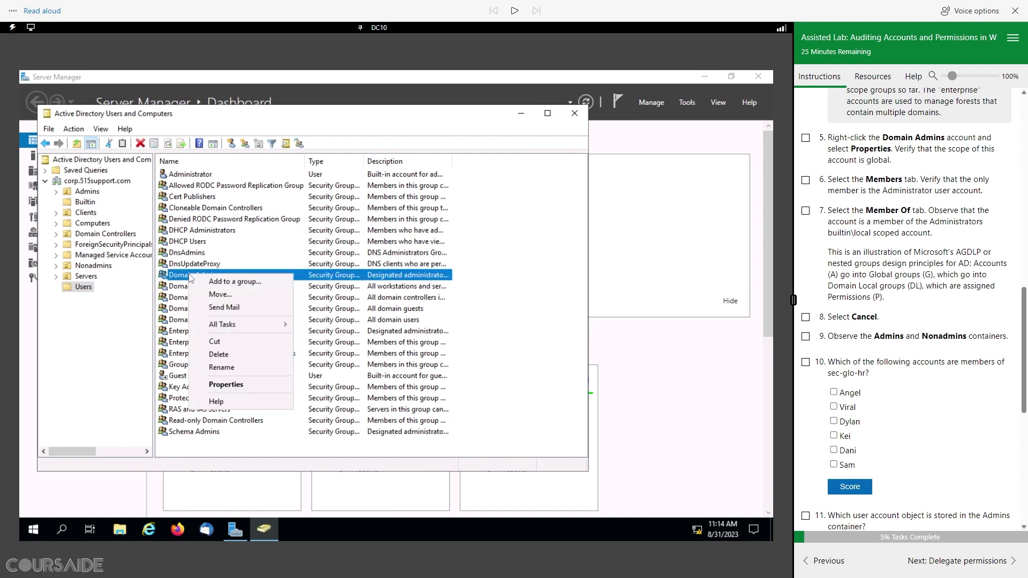
{"action": "left_click", "coordinate": [226, 385]}
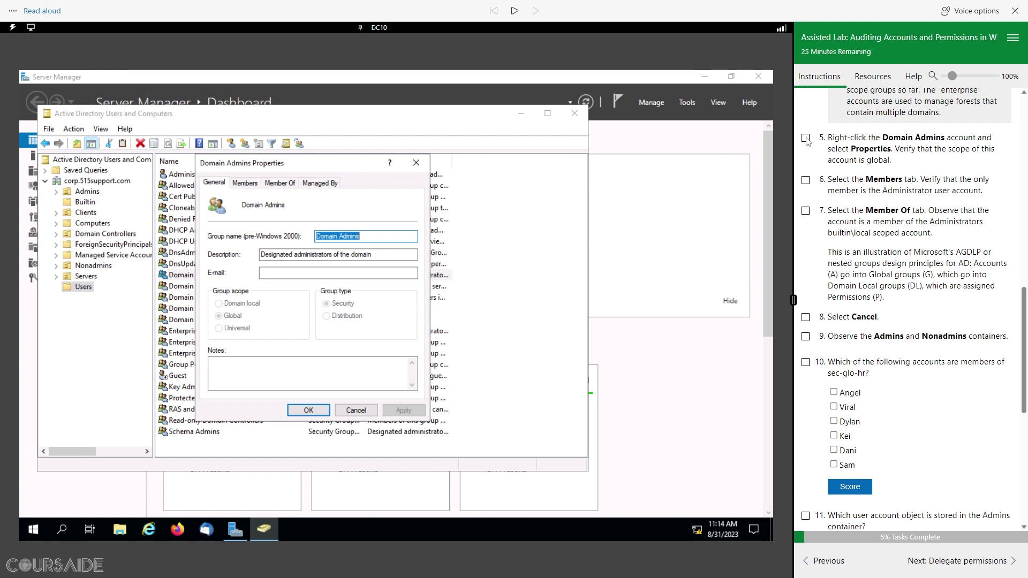
{"action": "left_click", "coordinate": [806, 139]}
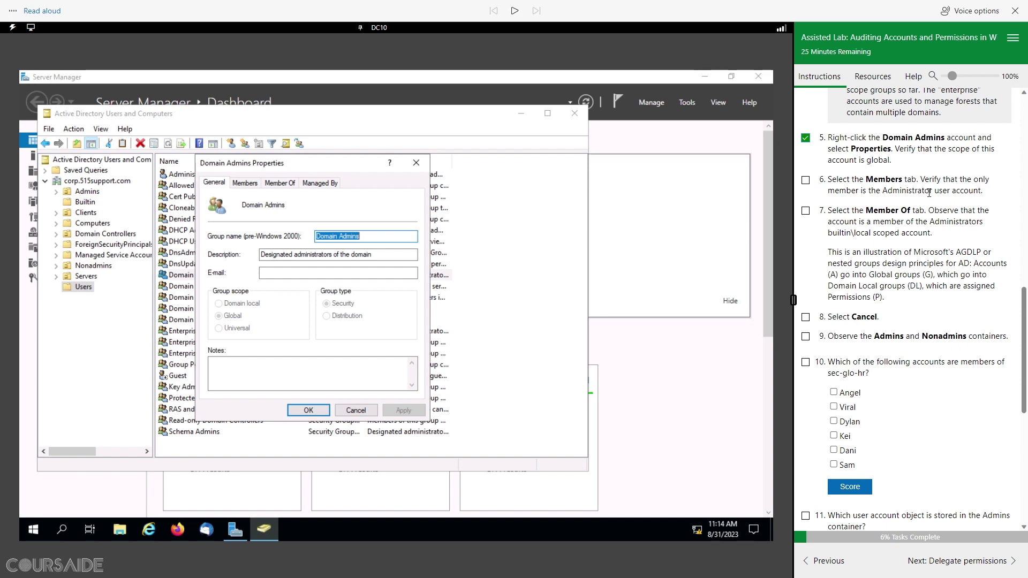
Step: Review Domain Admins' Members and Member Of tabs, checking off steps 6–8, then cancel
{"action": "left_click", "coordinate": [245, 182]}
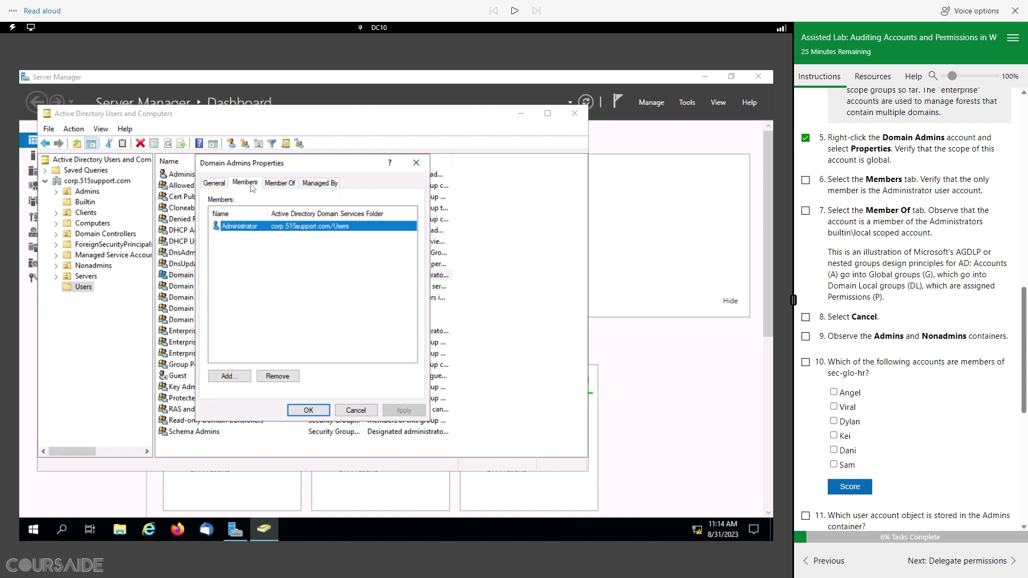
{"action": "left_click", "coordinate": [806, 181]}
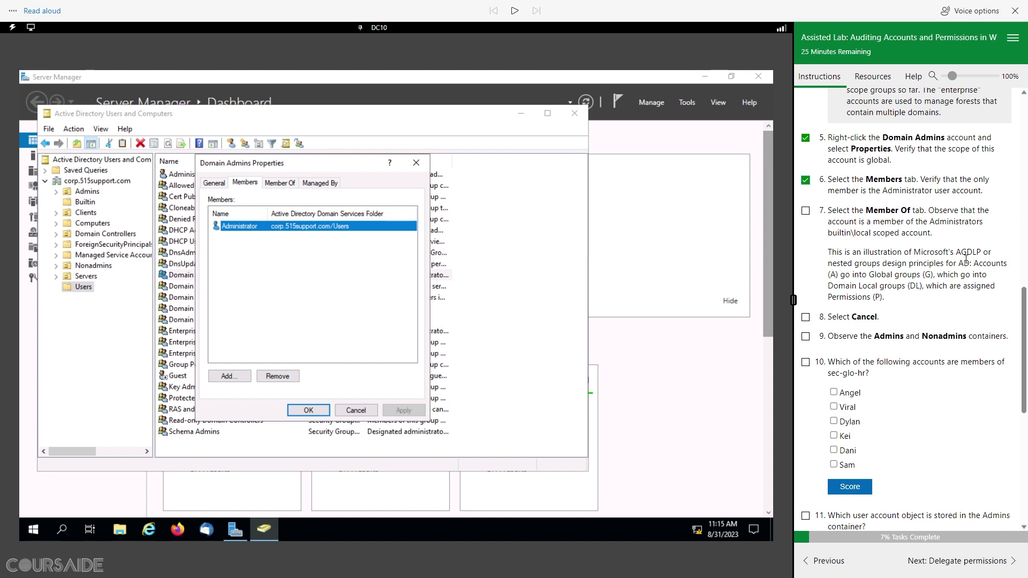
{"action": "left_click", "coordinate": [289, 184]}
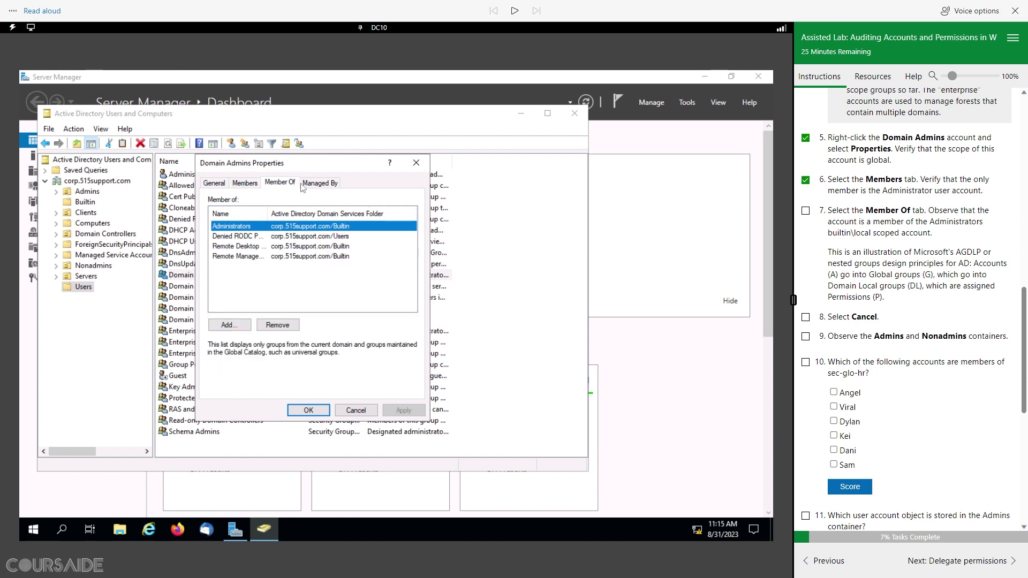
{"action": "left_click", "coordinate": [806, 211]}
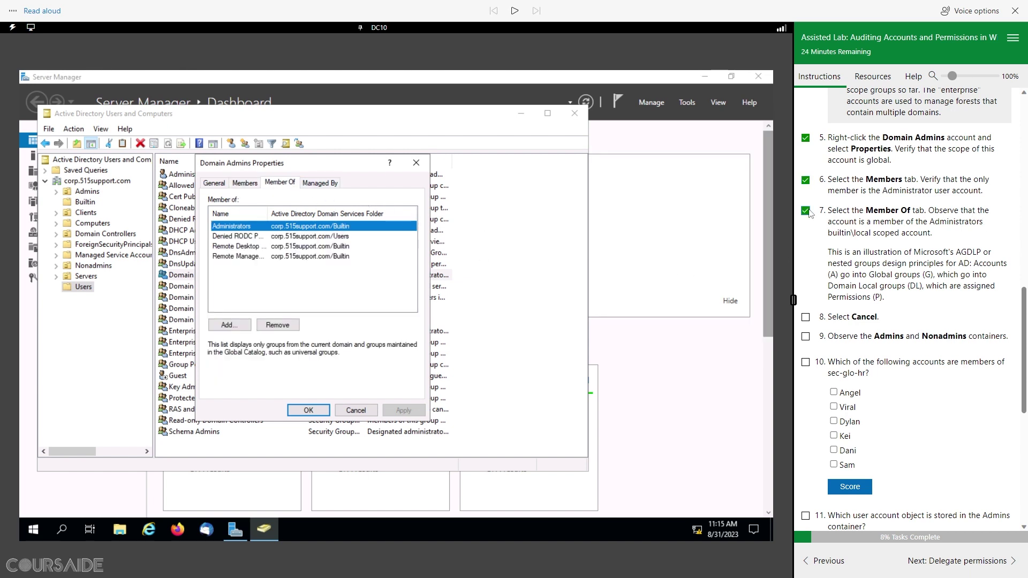
{"action": "scroll", "coordinate": [831, 316], "scroll_direction": "down", "scroll_amount": 4}
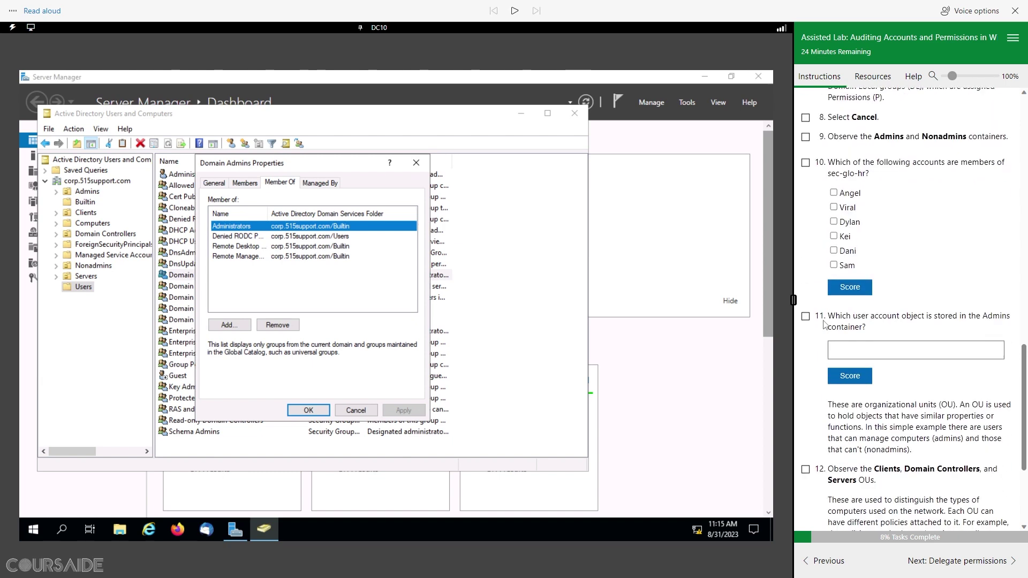
{"action": "scroll", "coordinate": [858, 184], "scroll_direction": "up", "scroll_amount": 1}
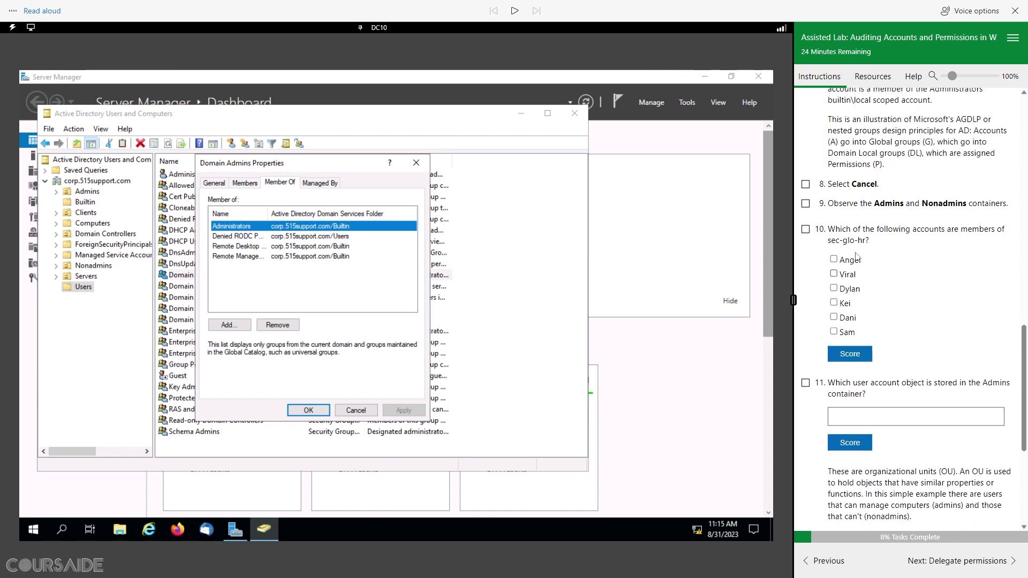
{"action": "left_click", "coordinate": [356, 410]}
{"action": "left_click", "coordinate": [805, 184]}
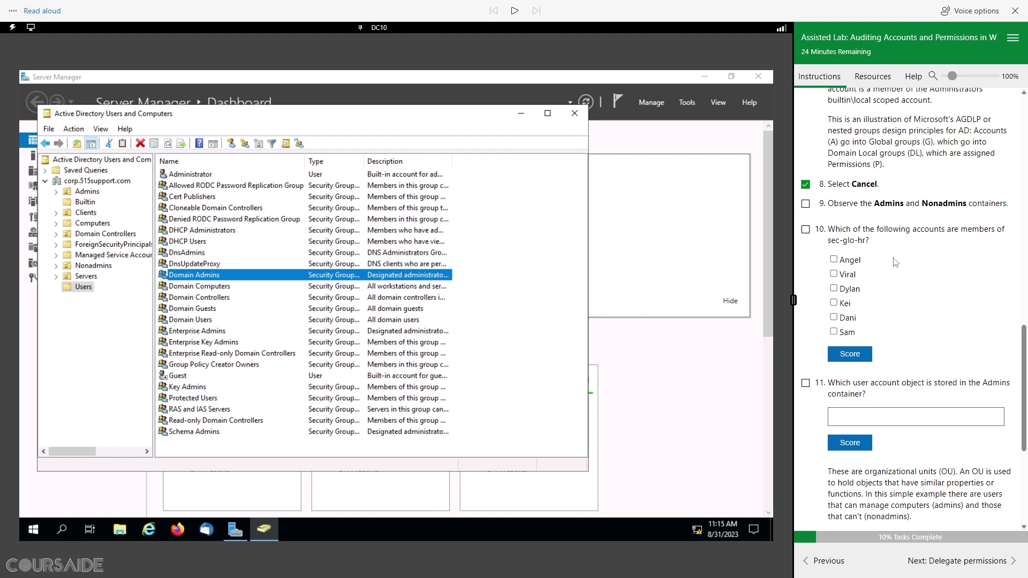
Step: Browse the Admins and Nonadmins OUs and check off lab step 9
{"action": "scroll", "coordinate": [897, 262], "scroll_direction": "down", "scroll_amount": 1}
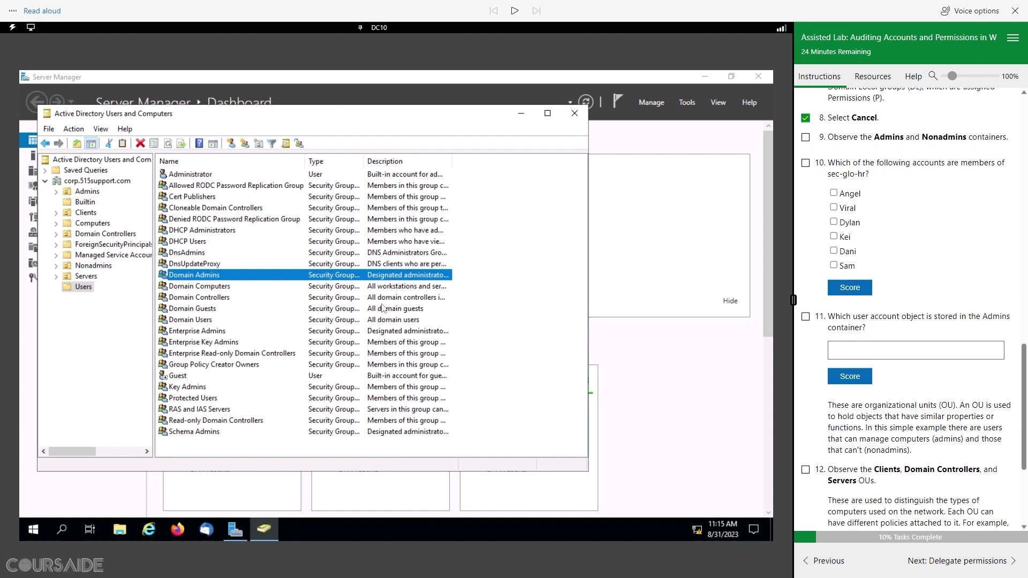
{"action": "left_click", "coordinate": [89, 193]}
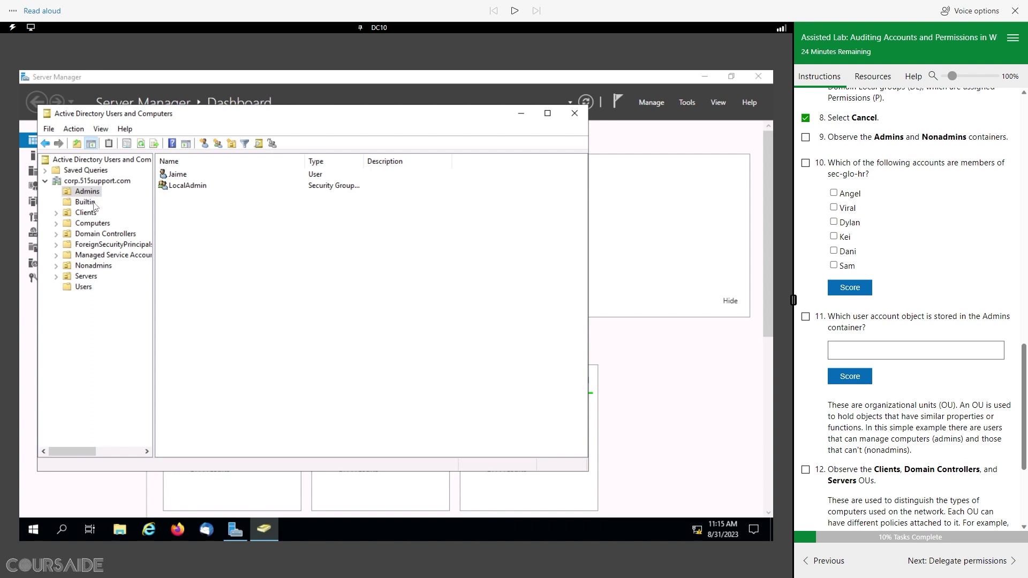
{"action": "left_click", "coordinate": [92, 267]}
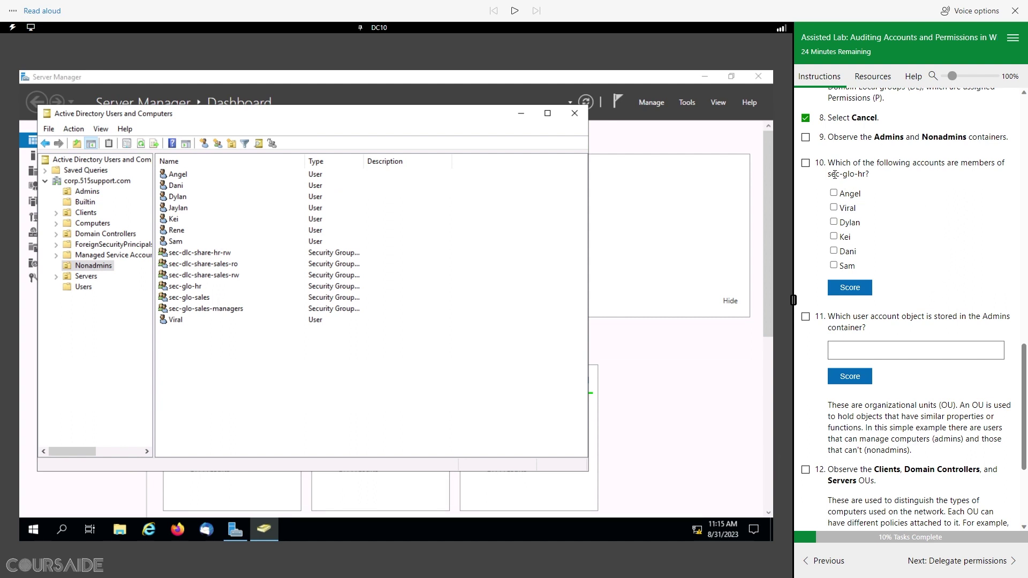
{"action": "left_click", "coordinate": [805, 137]}
{"action": "scroll", "coordinate": [918, 270], "scroll_direction": "down", "scroll_amount": 1}
{"action": "scroll", "coordinate": [919, 269], "scroll_direction": "up", "scroll_amount": 1}
Step: View and close the Nonadmins OU properties, then select the sec-glo-hr group
{"action": "right_click", "coordinate": [89, 268]}
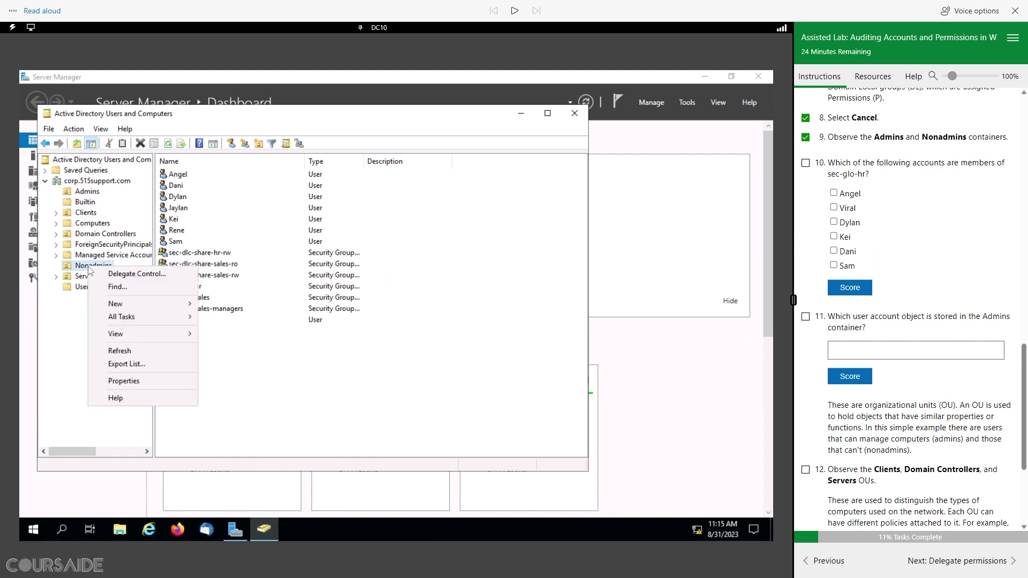
{"action": "left_click", "coordinate": [131, 381]}
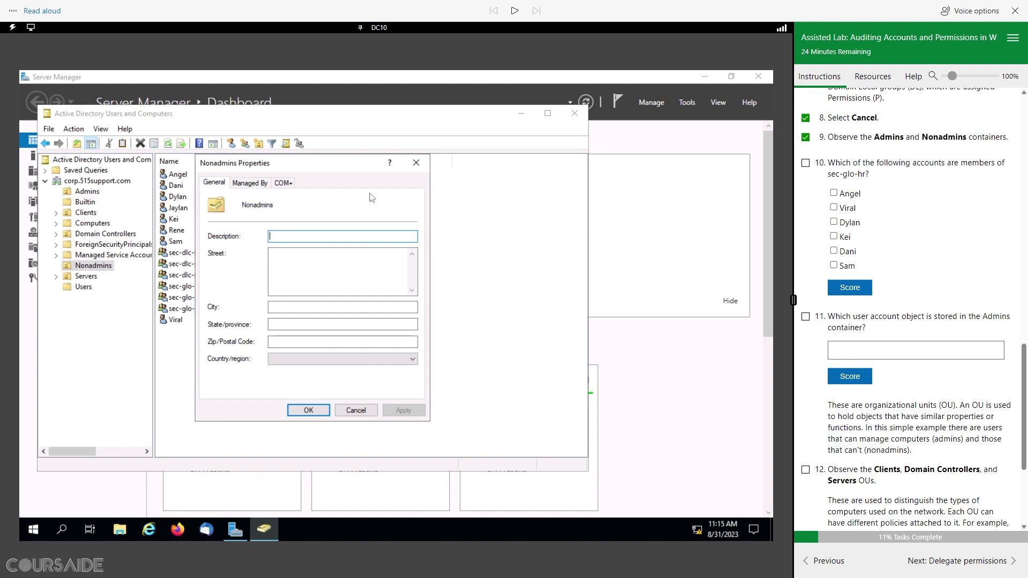
{"action": "left_click", "coordinate": [416, 163]}
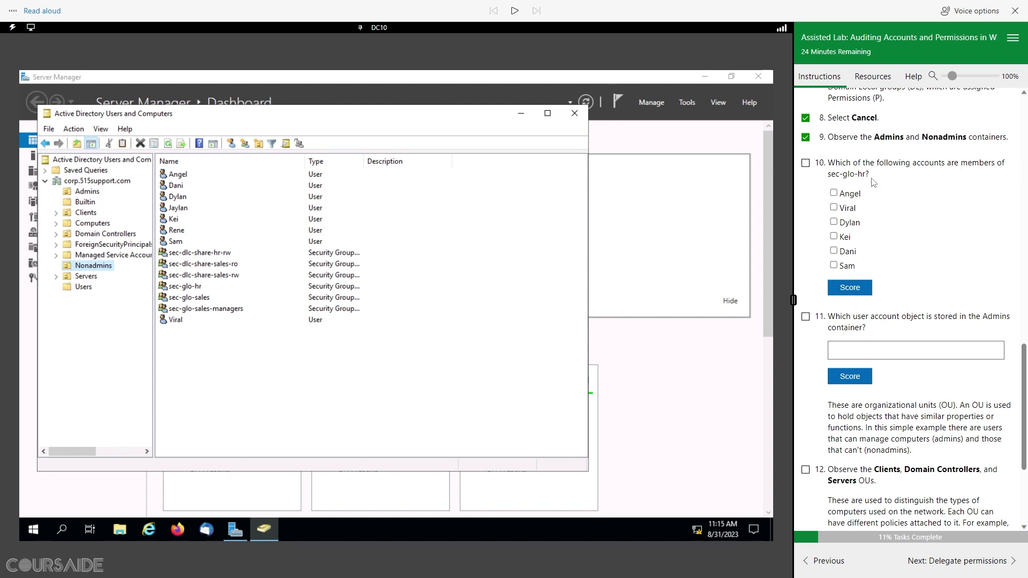
{"action": "left_click", "coordinate": [191, 289]}
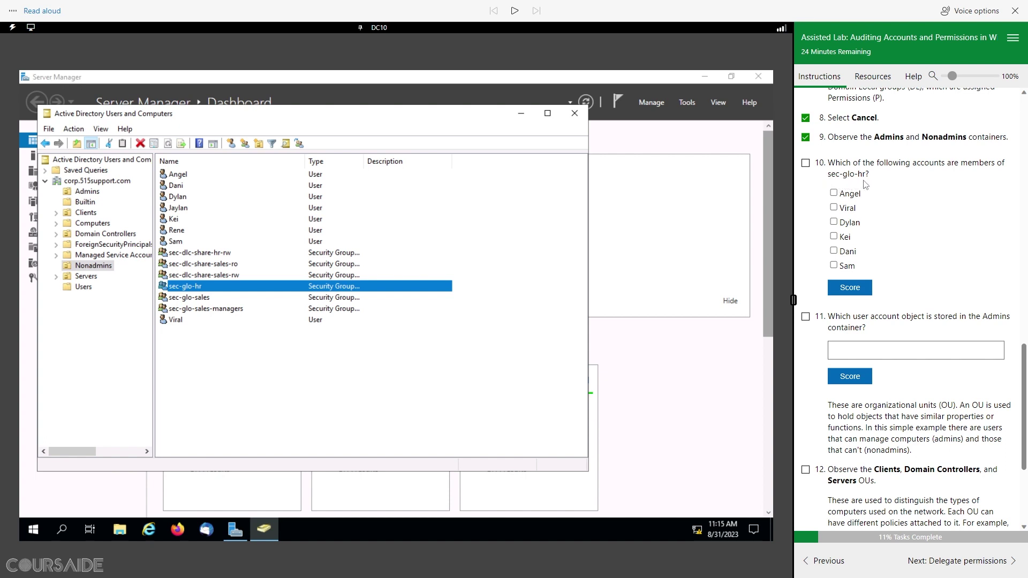
Step: Open the sec-glo-hr group's properties on the Members tab
{"action": "right_click", "coordinate": [185, 288]}
{"action": "left_click", "coordinate": [245, 397]}
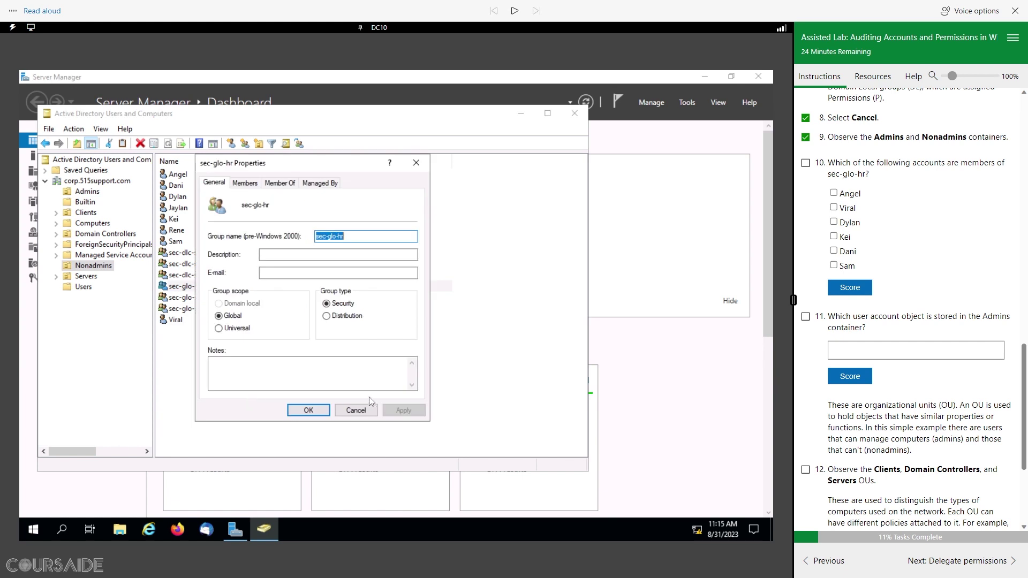
{"action": "left_click", "coordinate": [245, 183]}
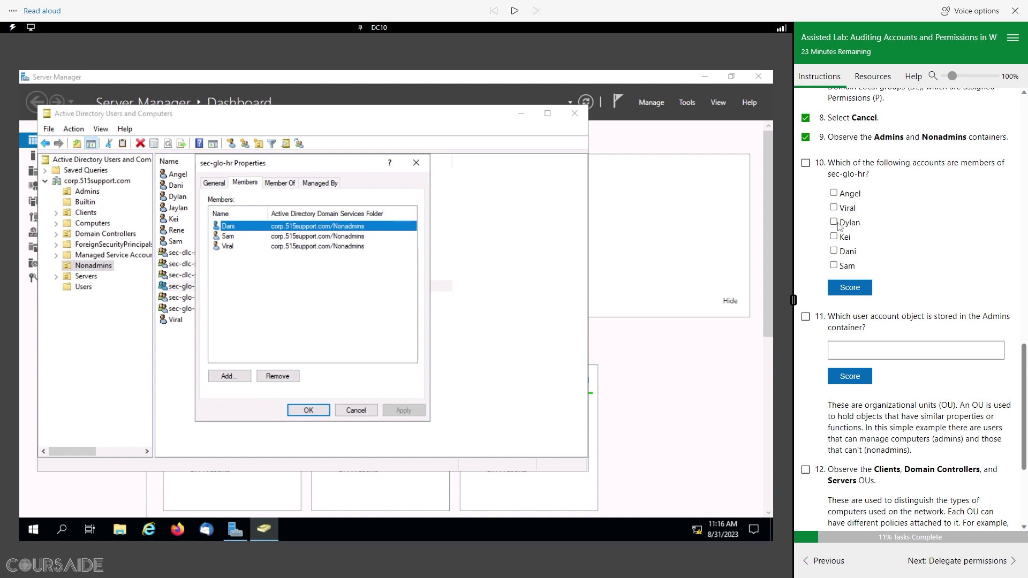
Step: Answer question 10 with Dani, Sam and Viral, score and check it off, then close the properties
{"action": "left_click", "coordinate": [834, 267]}
{"action": "left_click", "coordinate": [834, 208]}
{"action": "left_click", "coordinate": [850, 289]}
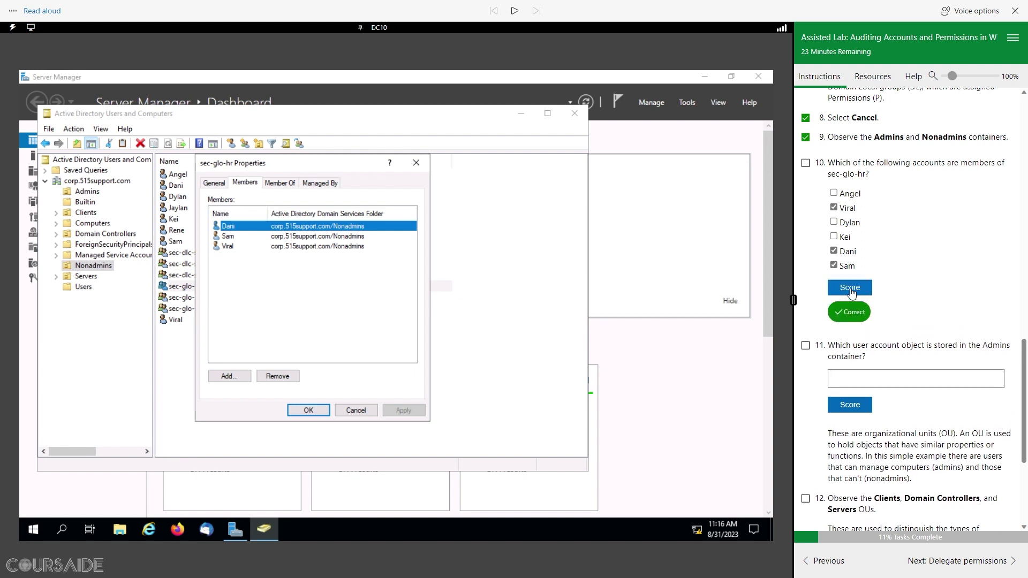
{"action": "left_click", "coordinate": [806, 162]}
{"action": "scroll", "coordinate": [936, 271], "scroll_direction": "down", "scroll_amount": 1}
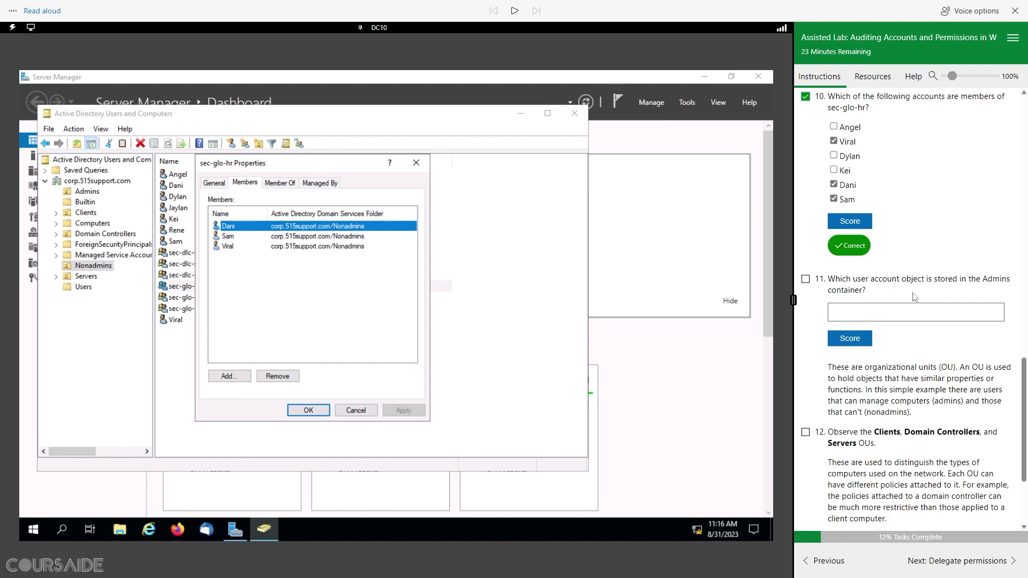
{"action": "left_click", "coordinate": [355, 410]}
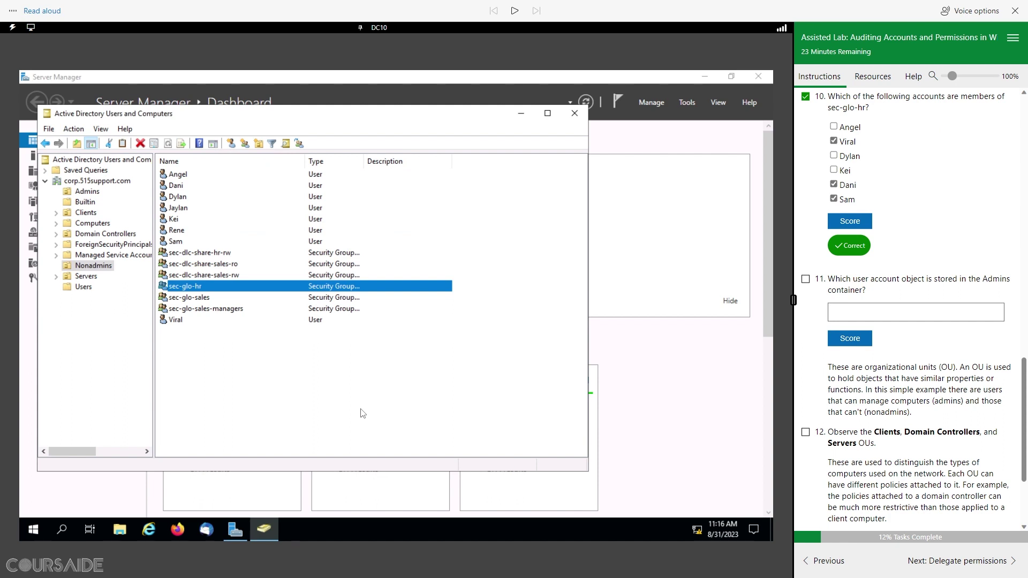
Step: Find Jaime in the Admins OU, answer question 11 with Jaime, score it and check it off
{"action": "left_click", "coordinate": [89, 192]}
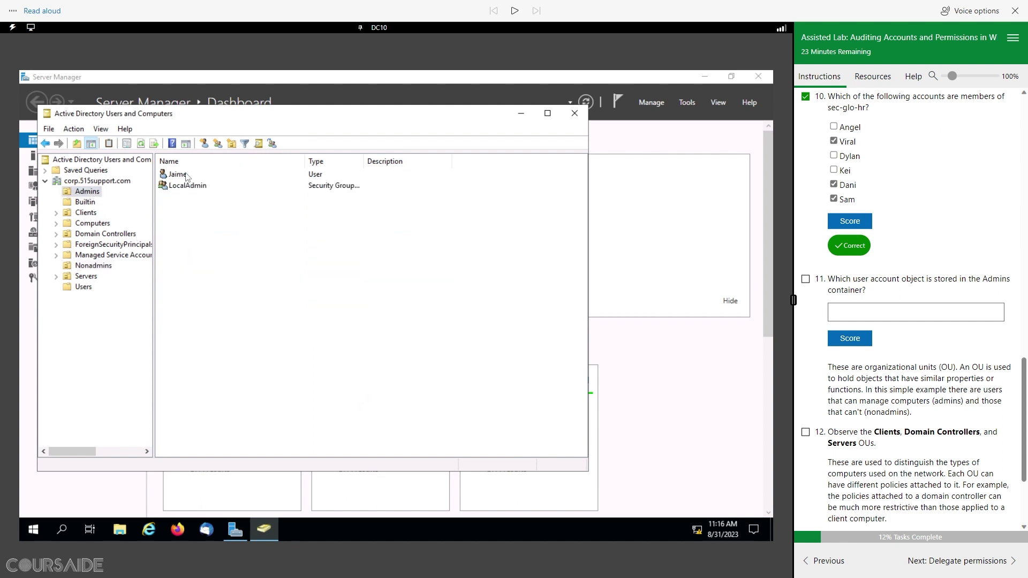
{"action": "left_click", "coordinate": [182, 174]}
{"action": "left_click", "coordinate": [836, 315]}
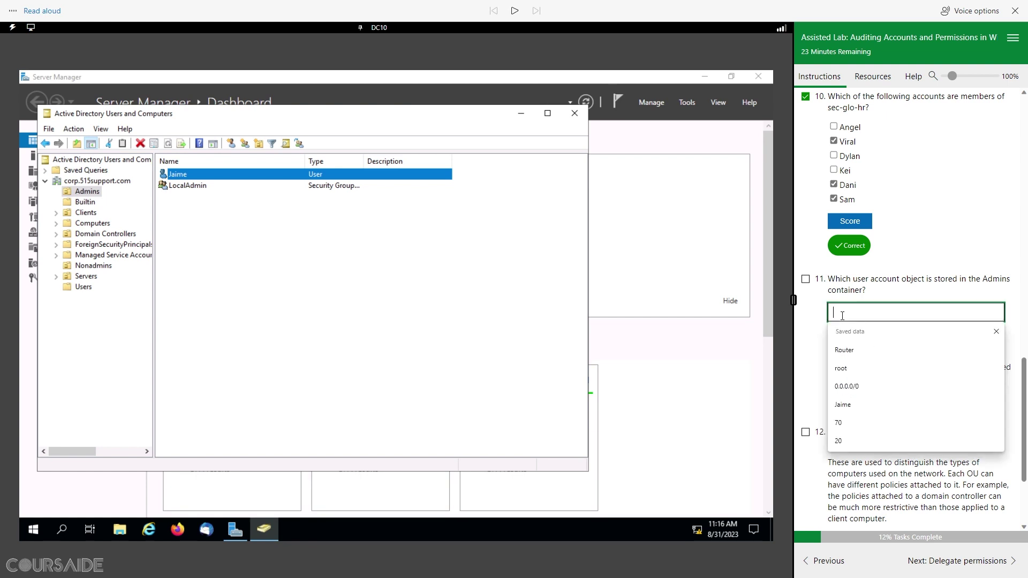
{"action": "key", "text": "Down"}
{"action": "key", "text": "Down"}
{"action": "key", "text": "Down"}
{"action": "key", "text": "Down"}
{"action": "key", "text": "Return"}
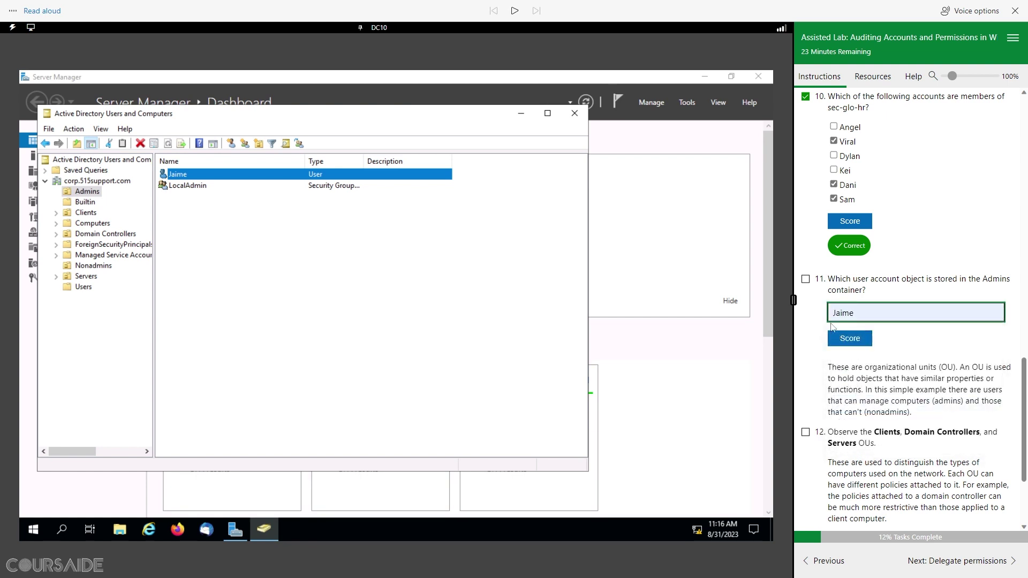
{"action": "left_click", "coordinate": [846, 340]}
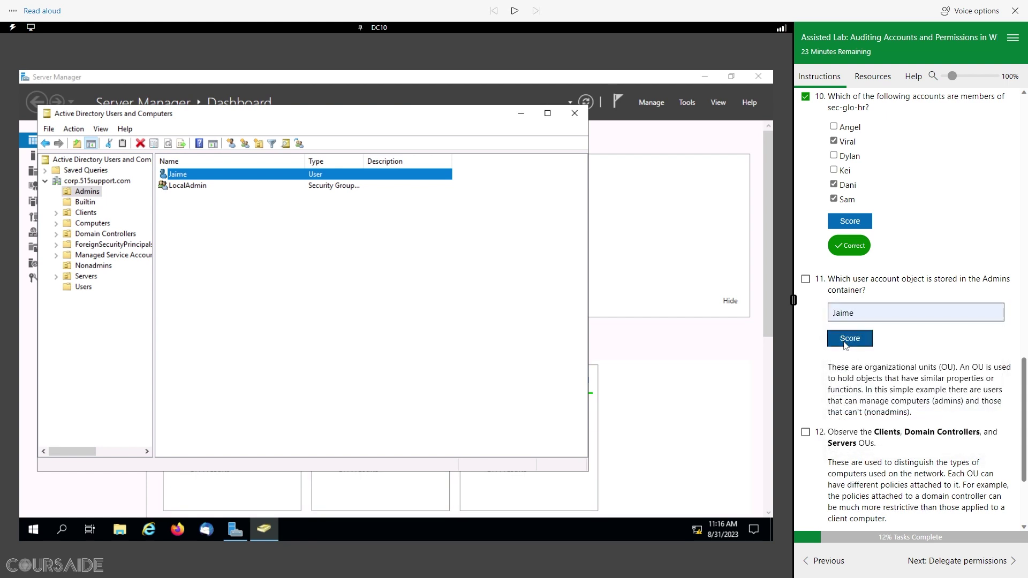
{"action": "left_click", "coordinate": [806, 280]}
{"action": "scroll", "coordinate": [941, 417], "scroll_direction": "down", "scroll_amount": 3}
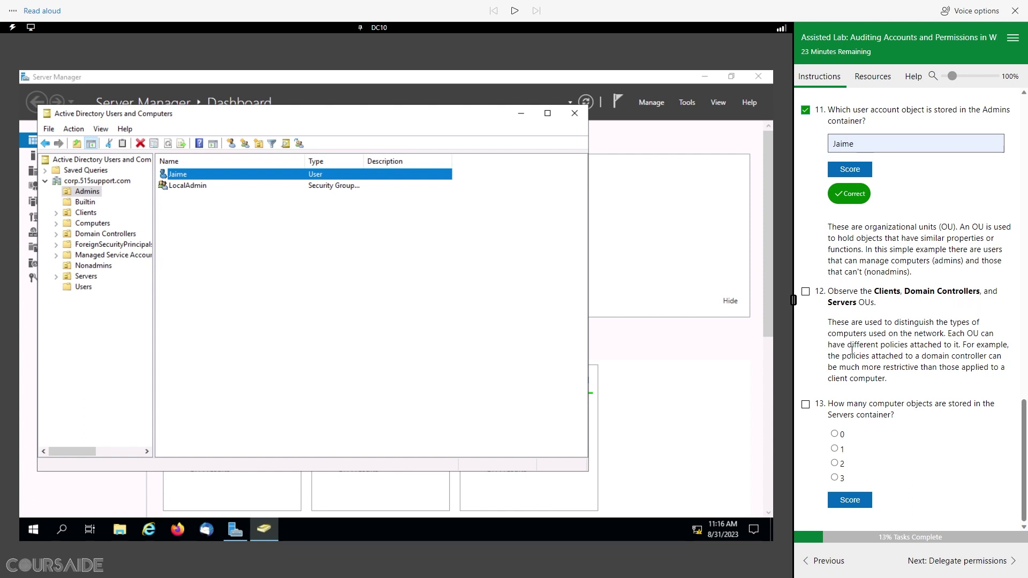
Step: Browse the Clients, Domain Controllers and Servers containers and check off step 12
{"action": "left_click", "coordinate": [86, 213]}
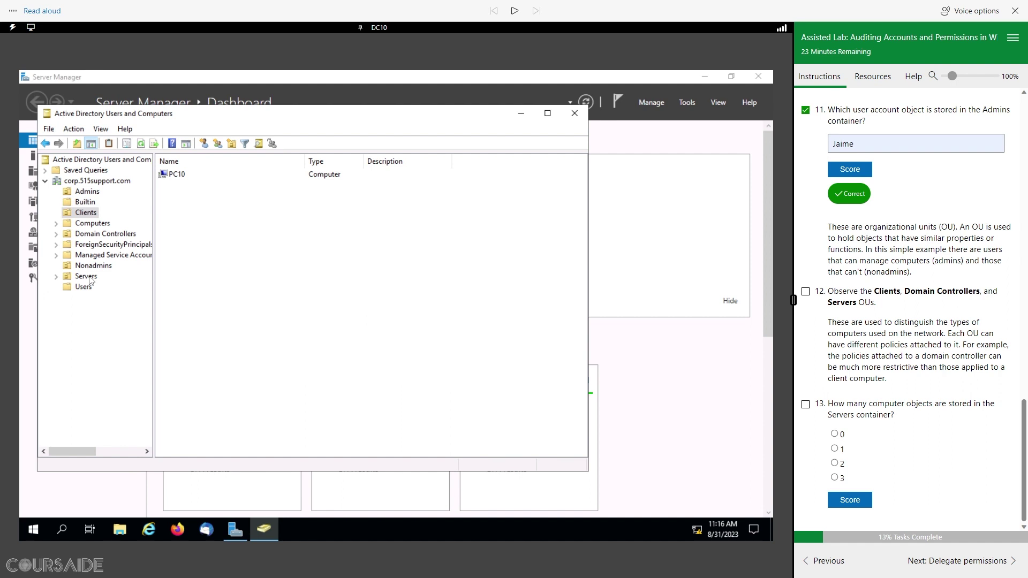
{"action": "left_click", "coordinate": [93, 235]}
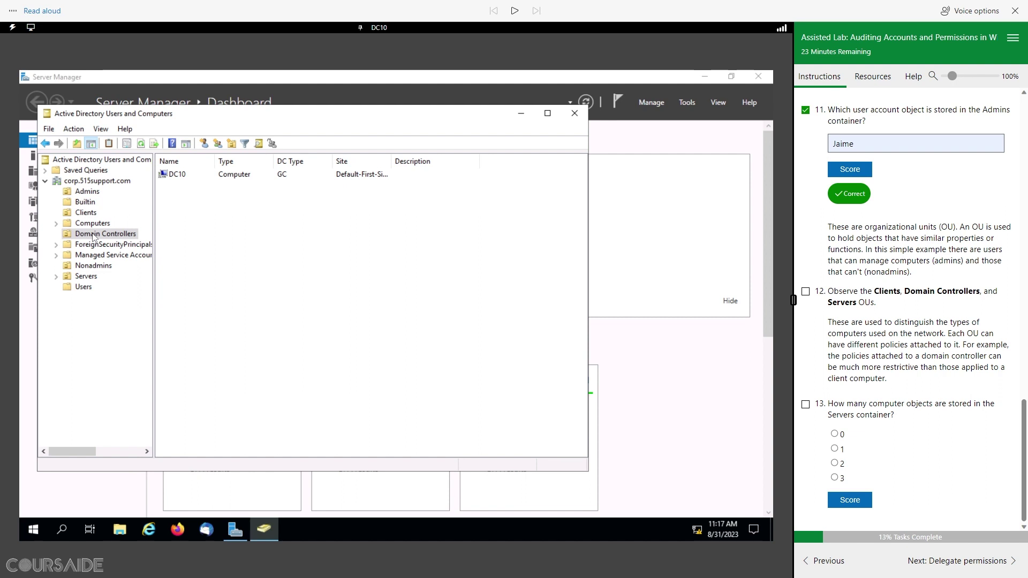
{"action": "left_click", "coordinate": [89, 277]}
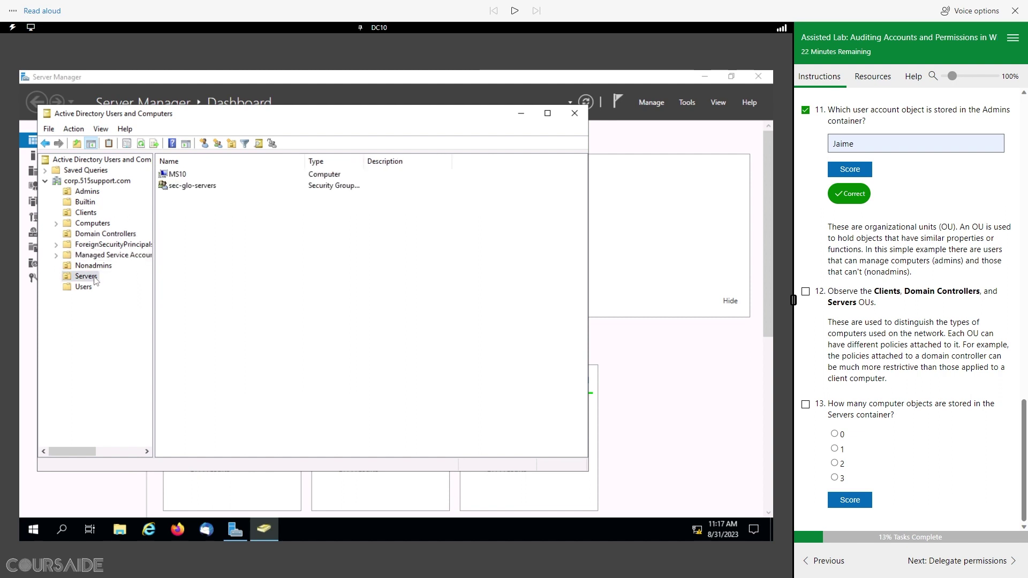
{"action": "left_click", "coordinate": [805, 292]}
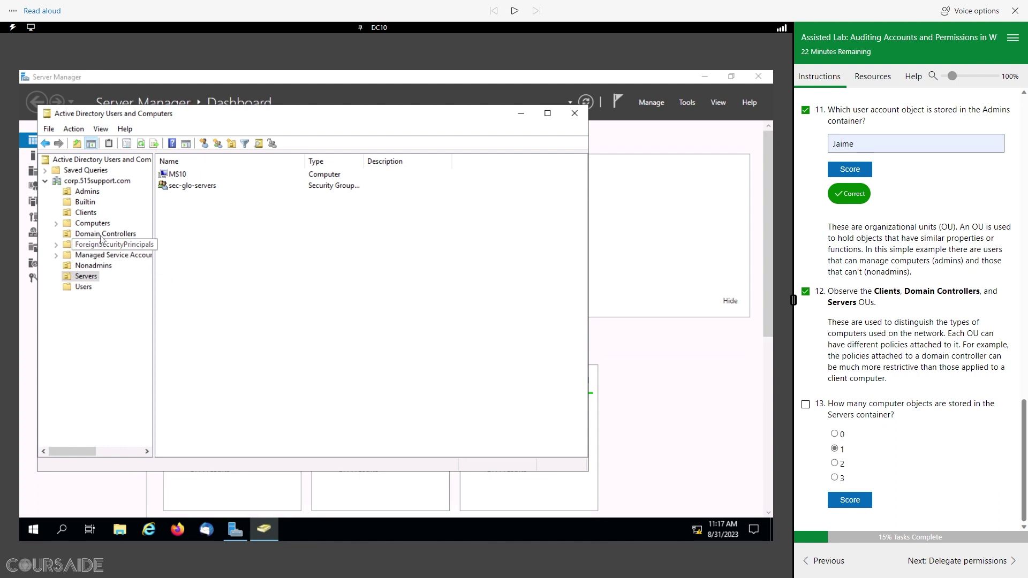
Step: Score question 13 as 1 server computer (MS10), check it off, and advance to Delegate permissions
{"action": "left_click", "coordinate": [86, 213]}
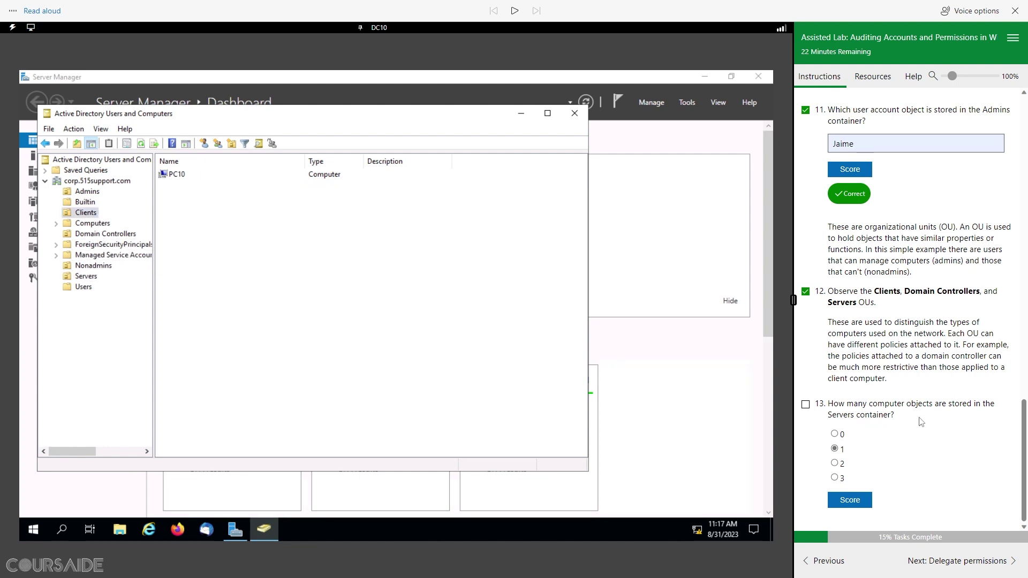
{"action": "left_click", "coordinate": [91, 277]}
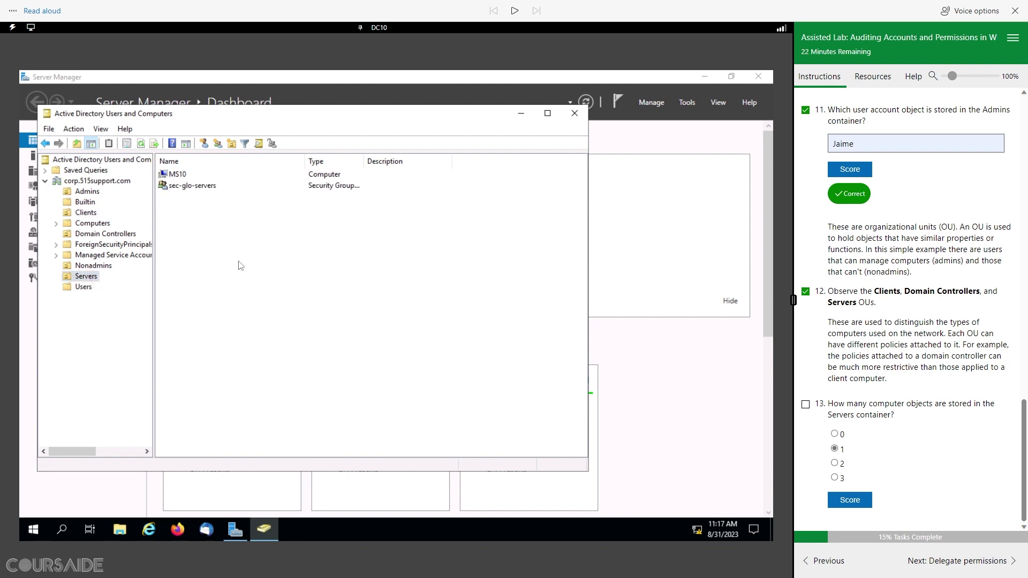
{"action": "left_click", "coordinate": [181, 177]}
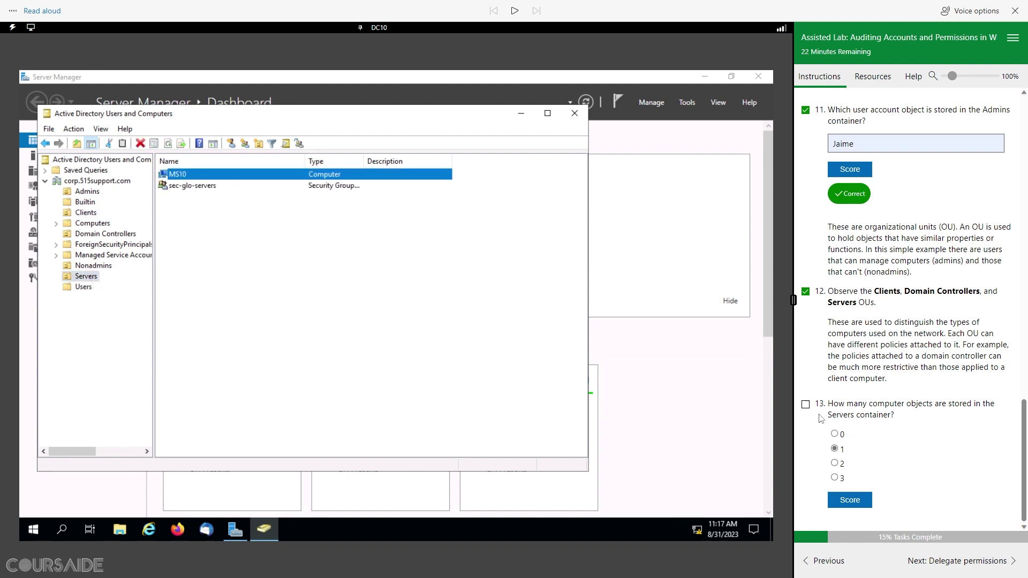
{"action": "left_click", "coordinate": [851, 500]}
{"action": "scroll", "coordinate": [807, 374], "scroll_direction": "down", "scroll_amount": 1}
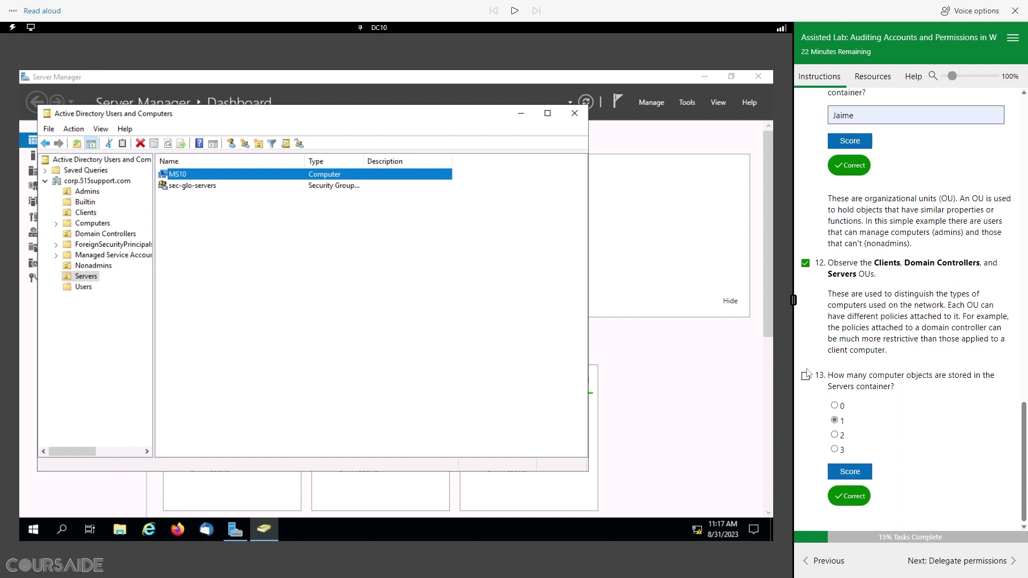
{"action": "left_click", "coordinate": [805, 375]}
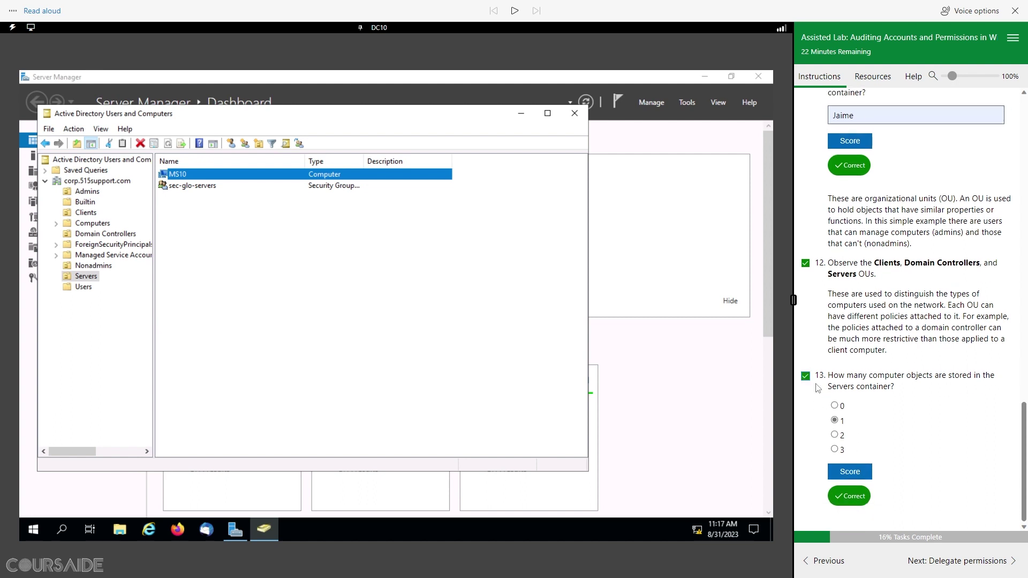
{"action": "left_click", "coordinate": [977, 566]}
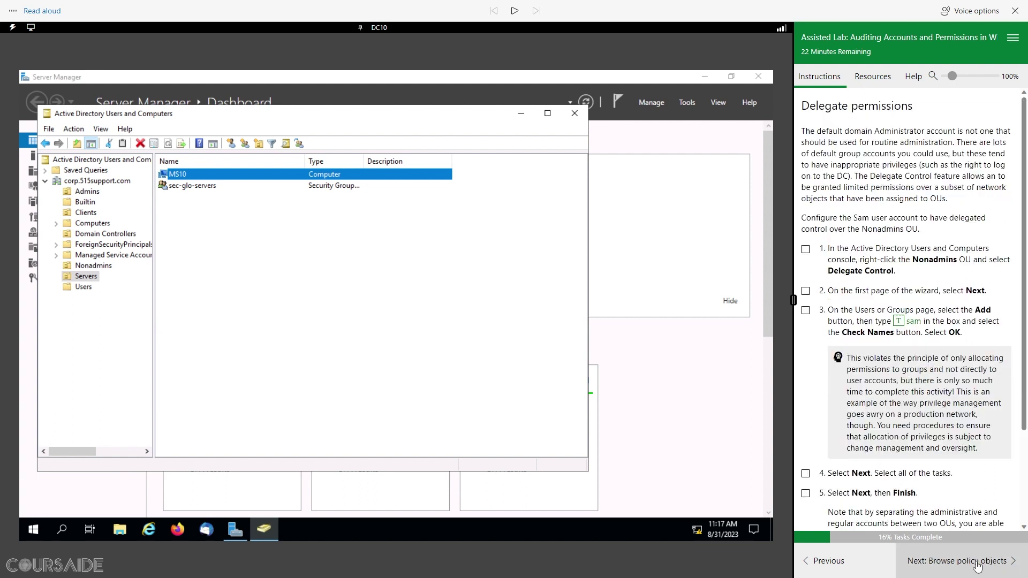
Step: Play then pause the Delegate permissions read-aloud, and display the Nonadmins OU contents
{"action": "left_click", "coordinate": [515, 11]}
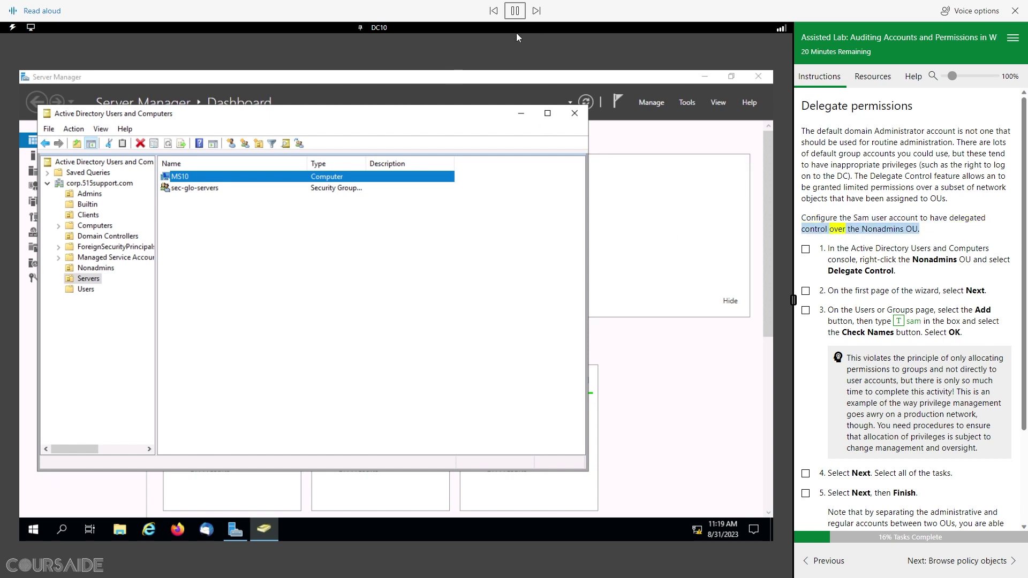
{"action": "left_click", "coordinate": [516, 13]}
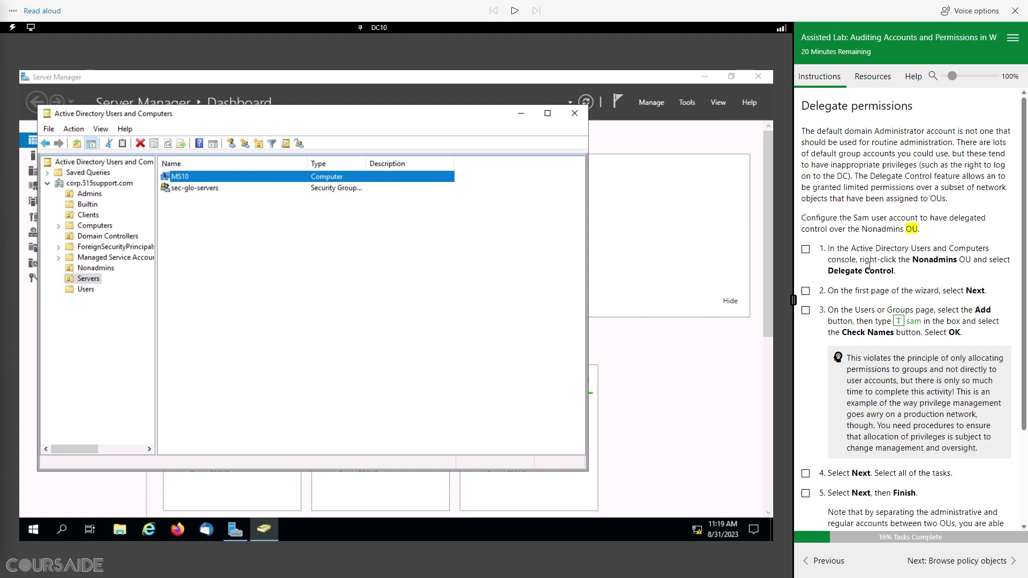
{"action": "left_click", "coordinate": [101, 269]}
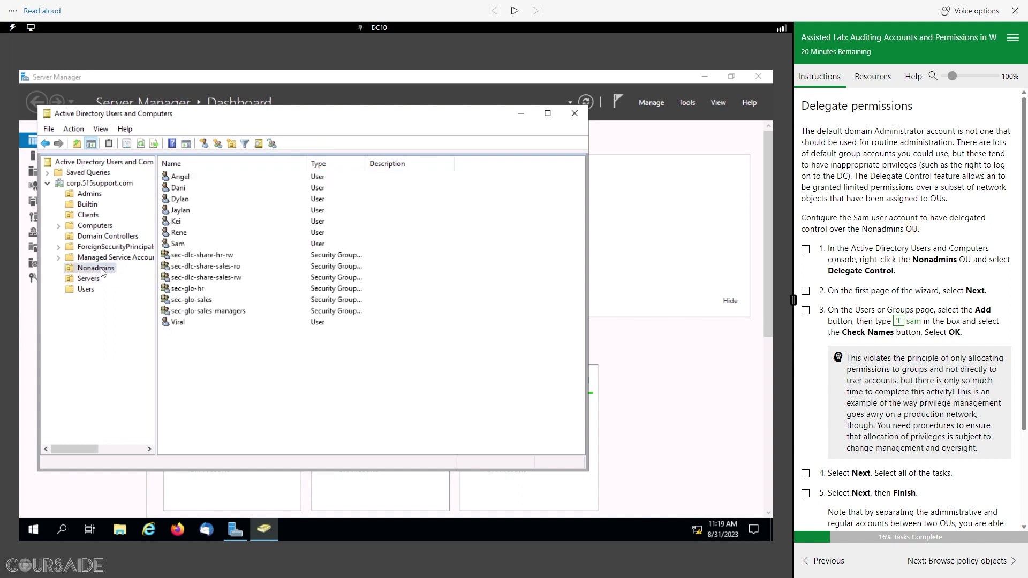
Step: Start the Delegation of Control Wizard on the Nonadmins OU and pass its welcome page
{"action": "right_click", "coordinate": [103, 272]}
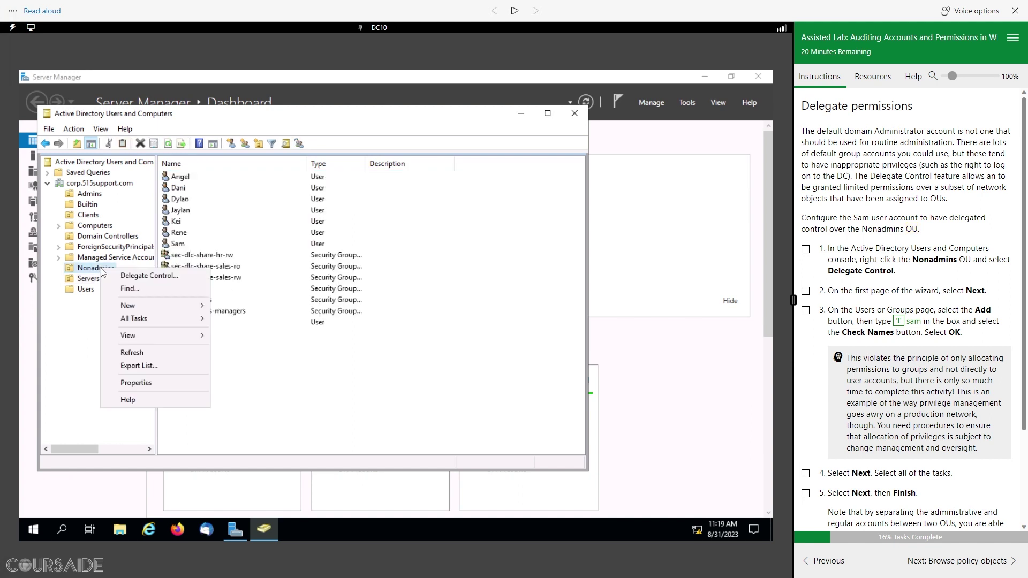
{"action": "left_click", "coordinate": [143, 275]}
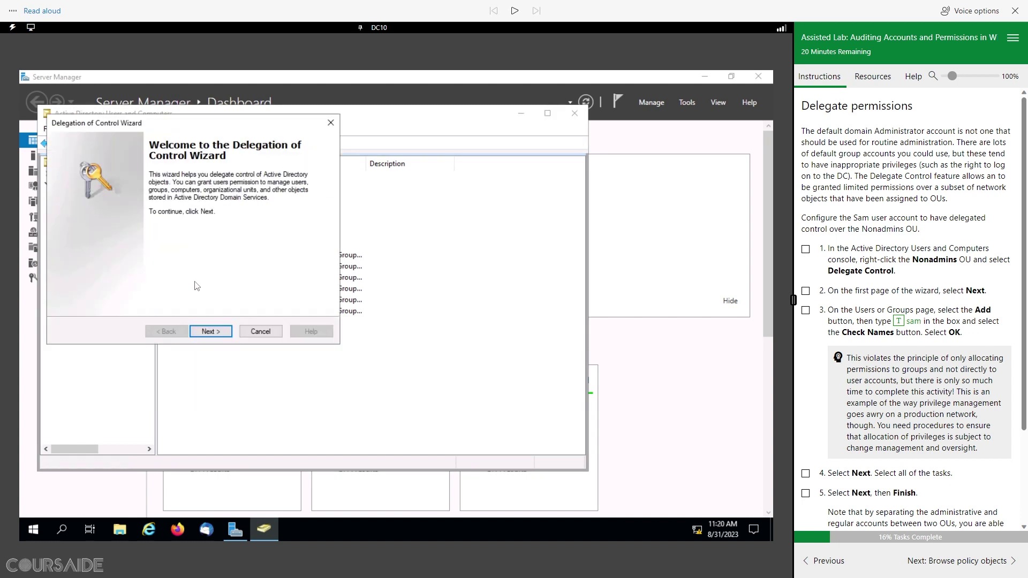
{"action": "left_click", "coordinate": [807, 251]}
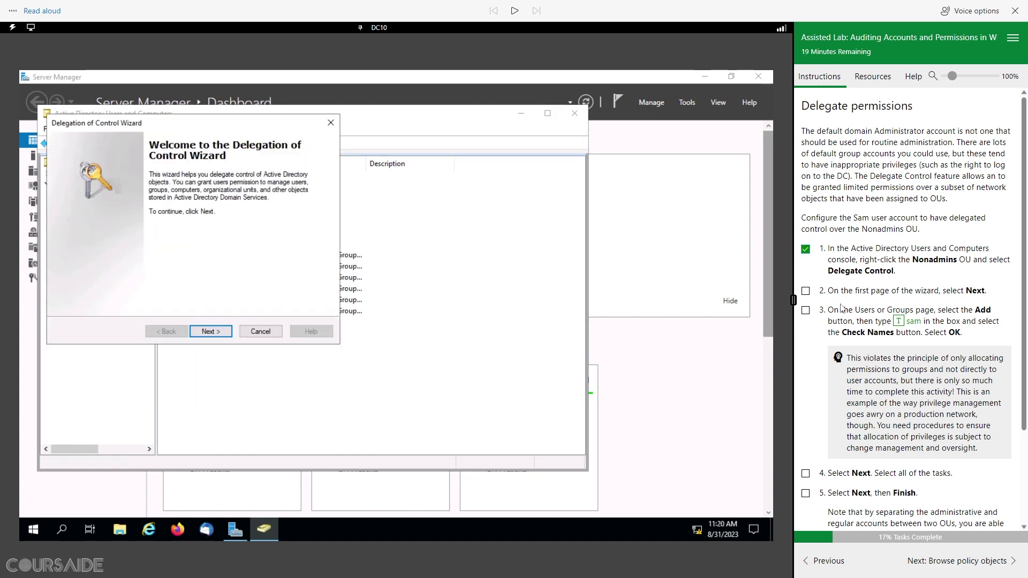
{"action": "left_click", "coordinate": [217, 332]}
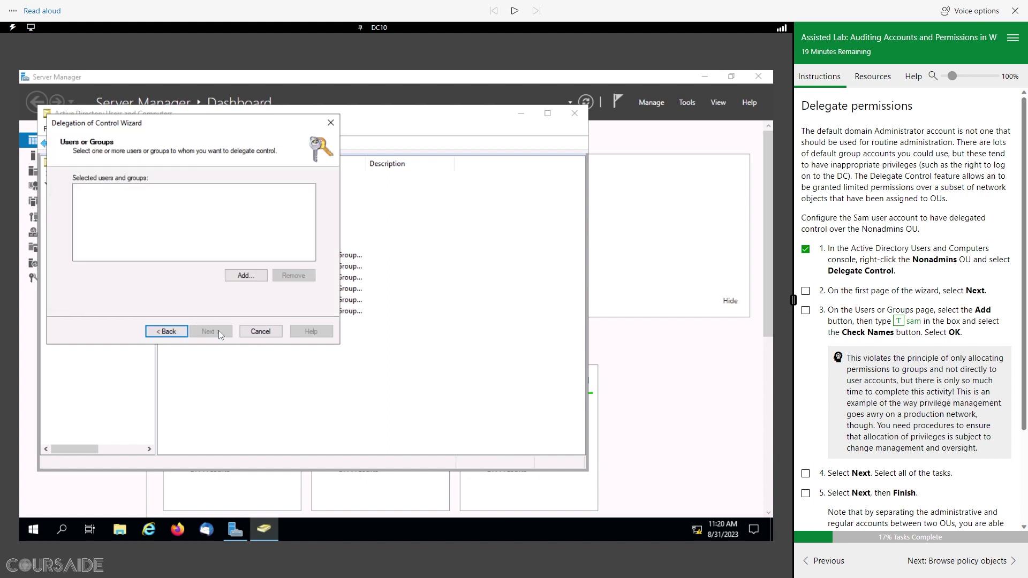
Step: Add the lab's user account as the delegate and continue to Tasks to Delegate
{"action": "left_click", "coordinate": [245, 276]}
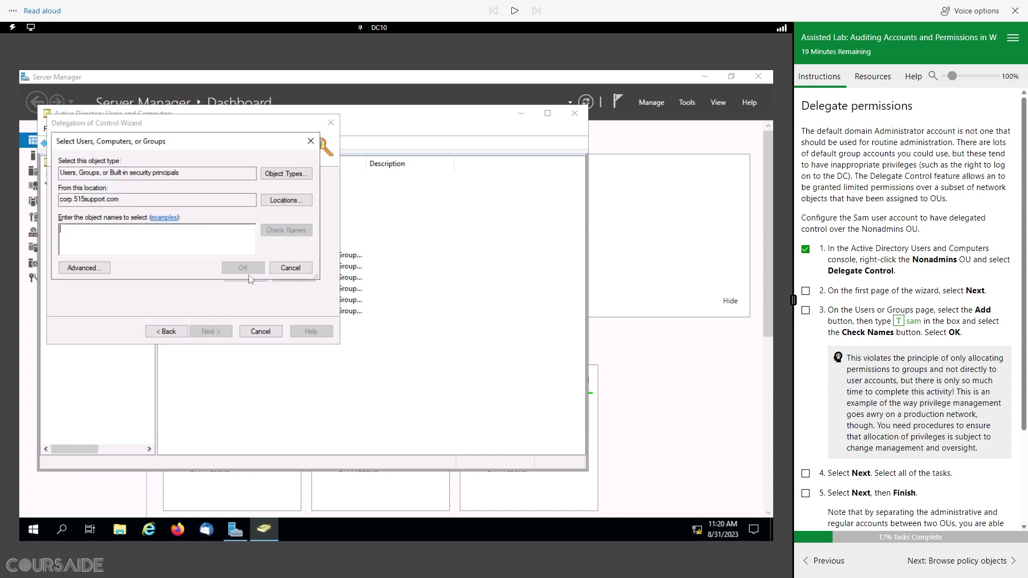
{"action": "left_click", "coordinate": [899, 323]}
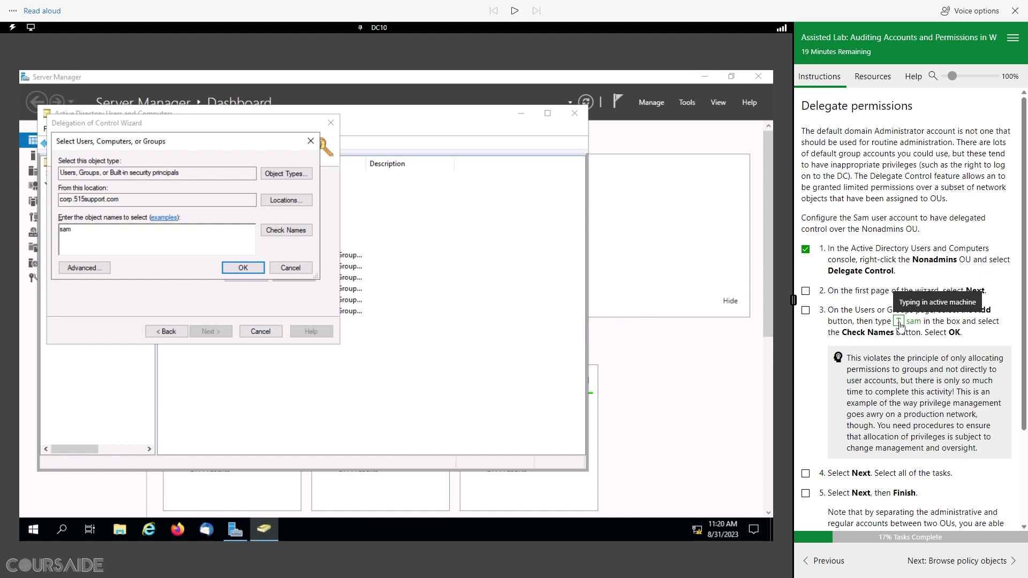
{"action": "left_click", "coordinate": [301, 236]}
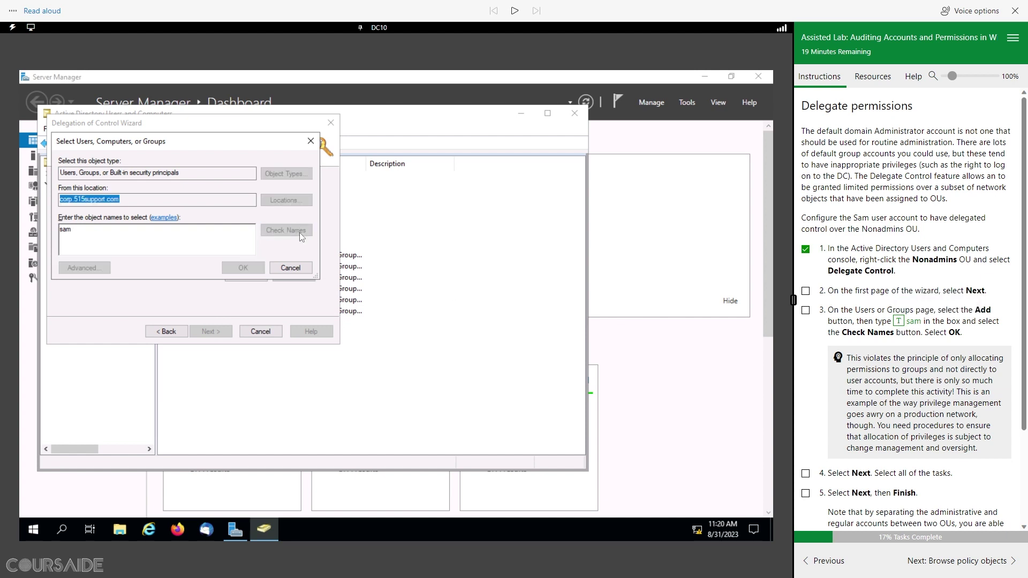
{"action": "left_click", "coordinate": [248, 270]}
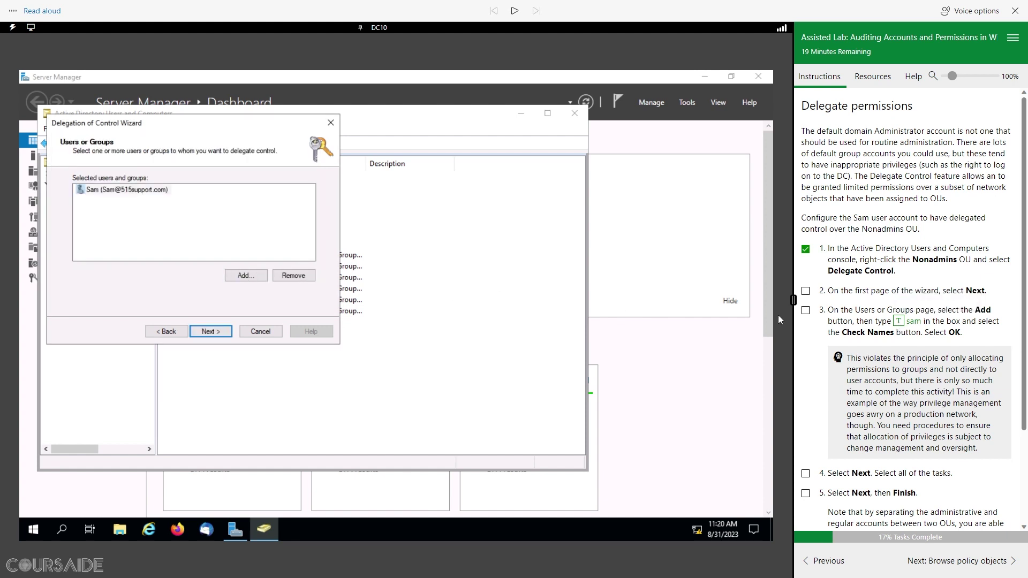
{"action": "left_click", "coordinate": [806, 311]}
{"action": "left_click", "coordinate": [566, 58]}
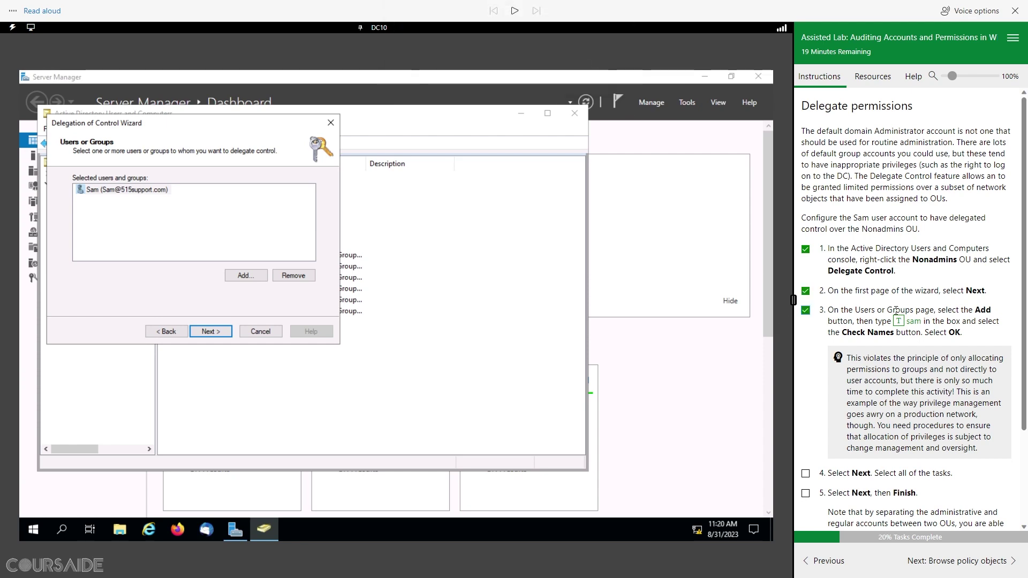
{"action": "scroll", "coordinate": [884, 351], "scroll_direction": "down", "scroll_amount": 2}
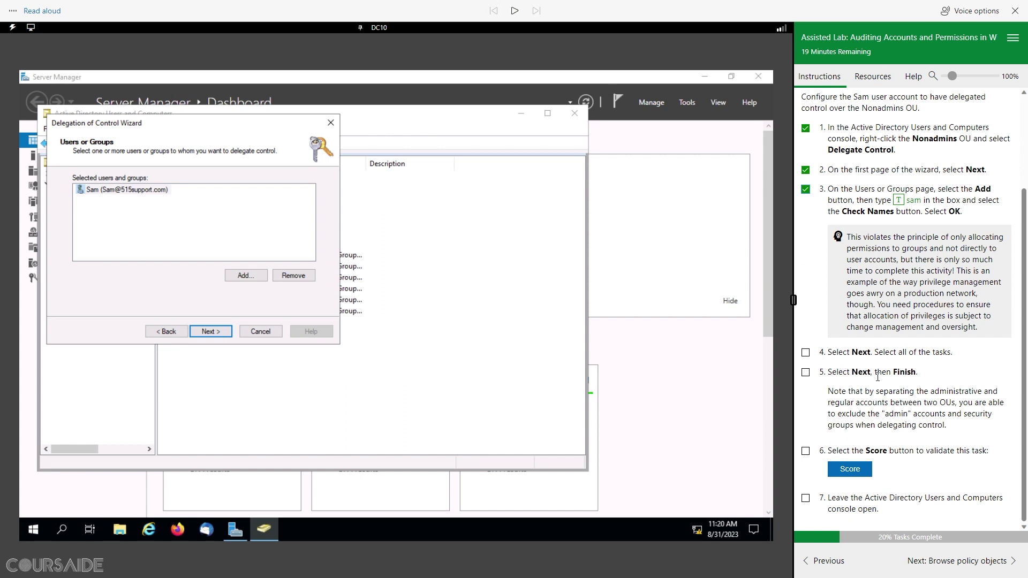
{"action": "left_click", "coordinate": [210, 332]}
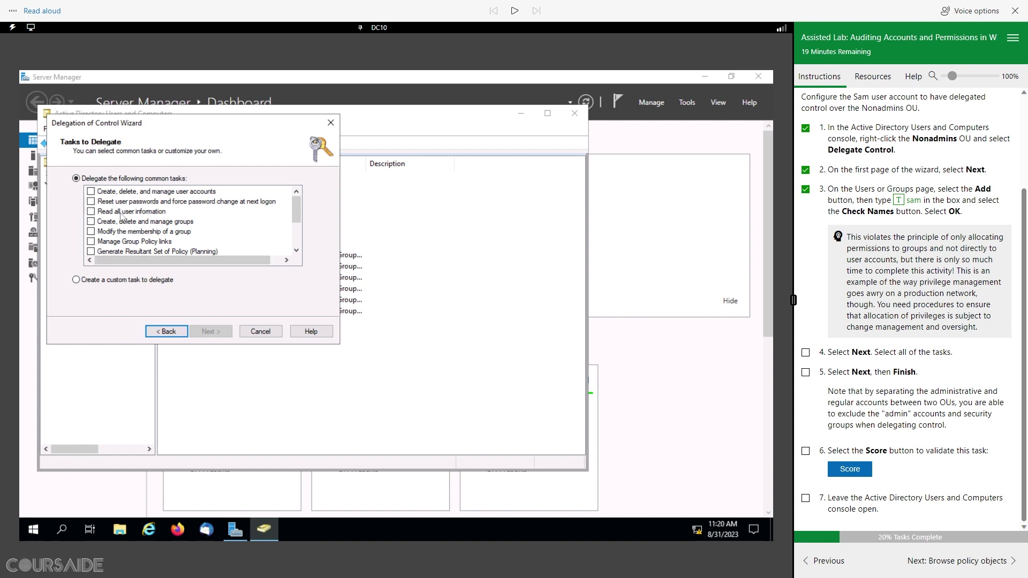
Step: Tick every common task, from managing user accounts down to reading all inetOrgPerson information
{"action": "left_click", "coordinate": [91, 191]}
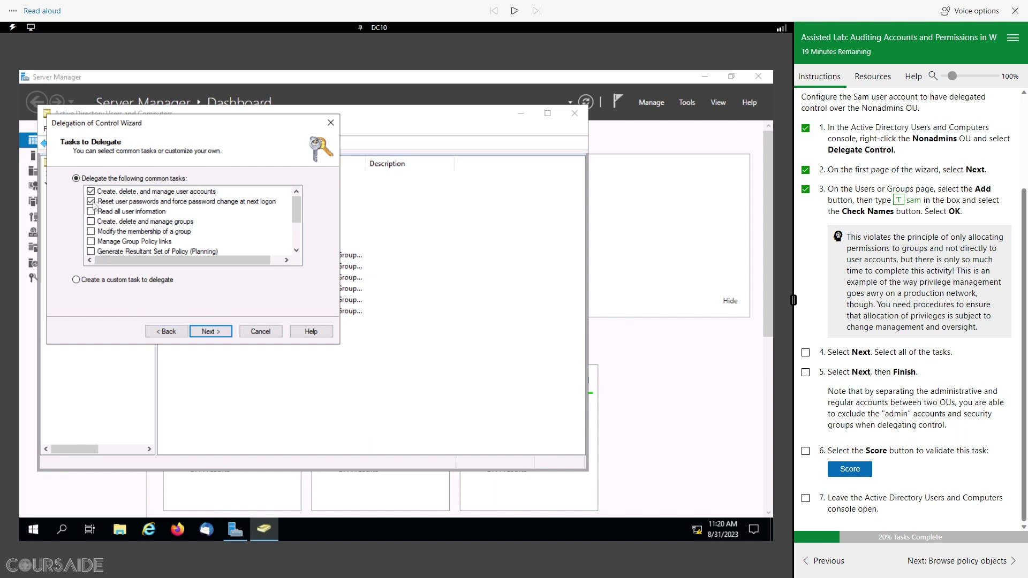
{"action": "left_click", "coordinate": [91, 212]}
{"action": "left_click", "coordinate": [91, 221]}
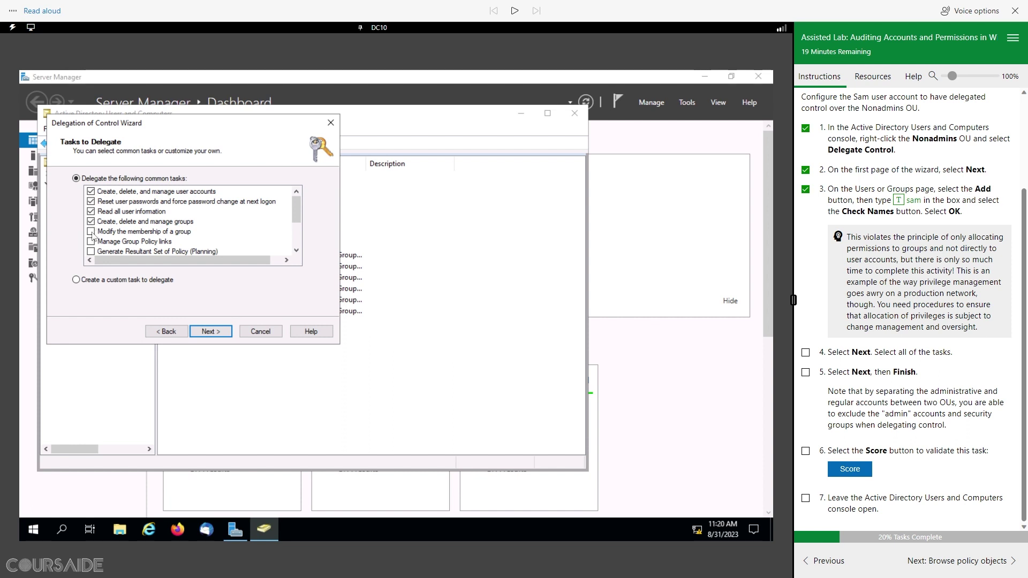
{"action": "left_click", "coordinate": [91, 231]}
{"action": "left_click", "coordinate": [92, 252]}
{"action": "scroll", "coordinate": [142, 238], "scroll_direction": "down", "scroll_amount": 2}
{"action": "left_click", "coordinate": [91, 212]}
{"action": "left_click", "coordinate": [91, 221]}
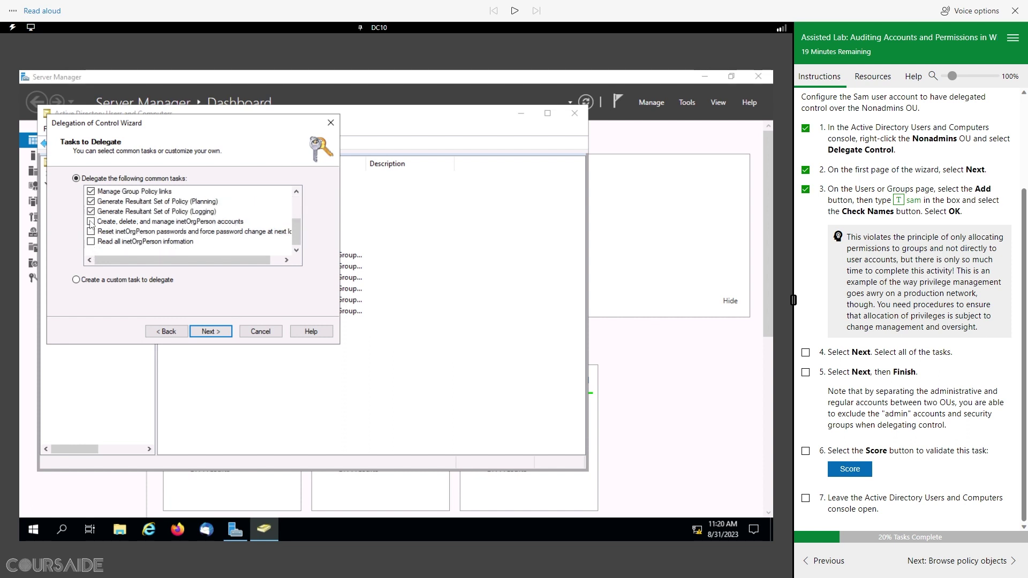
{"action": "left_click", "coordinate": [91, 231]}
{"action": "left_click", "coordinate": [91, 241]}
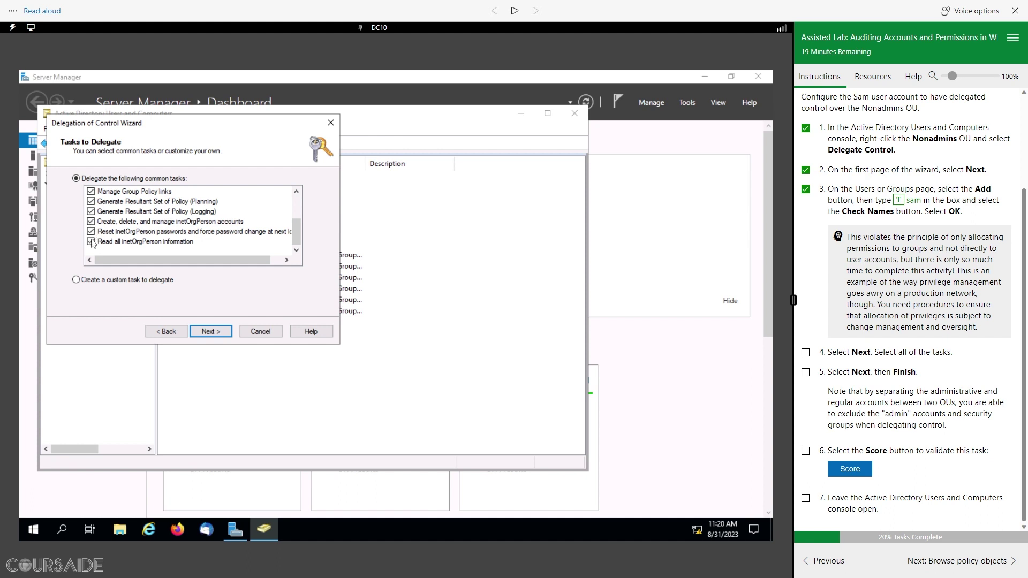
{"action": "scroll", "coordinate": [222, 242], "scroll_direction": "up", "scroll_amount": 2}
{"action": "scroll", "coordinate": [224, 241], "scroll_direction": "down", "scroll_amount": 2}
Step: Finish the Delegation of Control Wizard for Nonadmins and check off the wizard's lab steps
{"action": "left_click", "coordinate": [219, 331]}
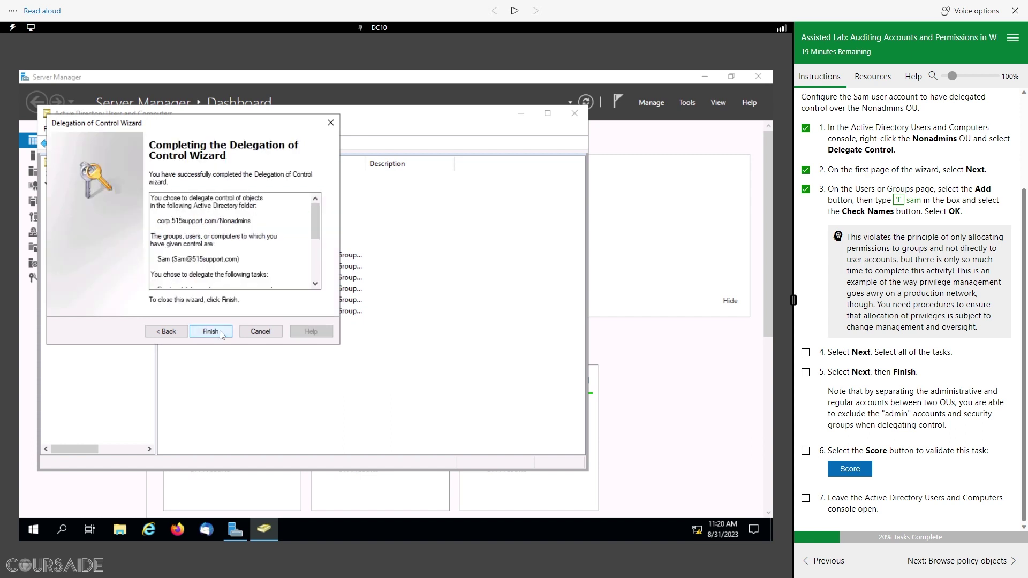
{"action": "left_click", "coordinate": [211, 331]}
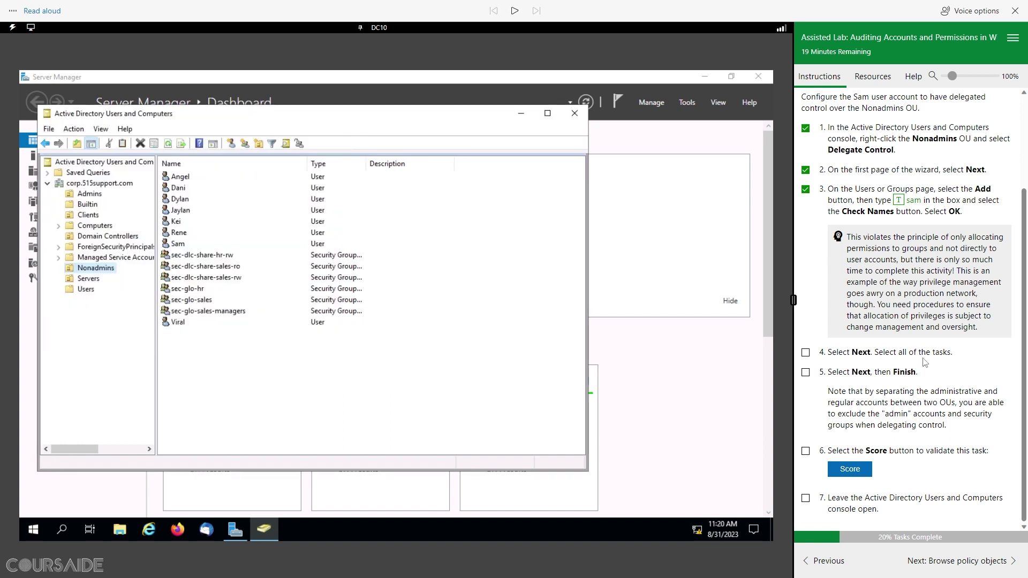
{"action": "left_click", "coordinate": [806, 372]}
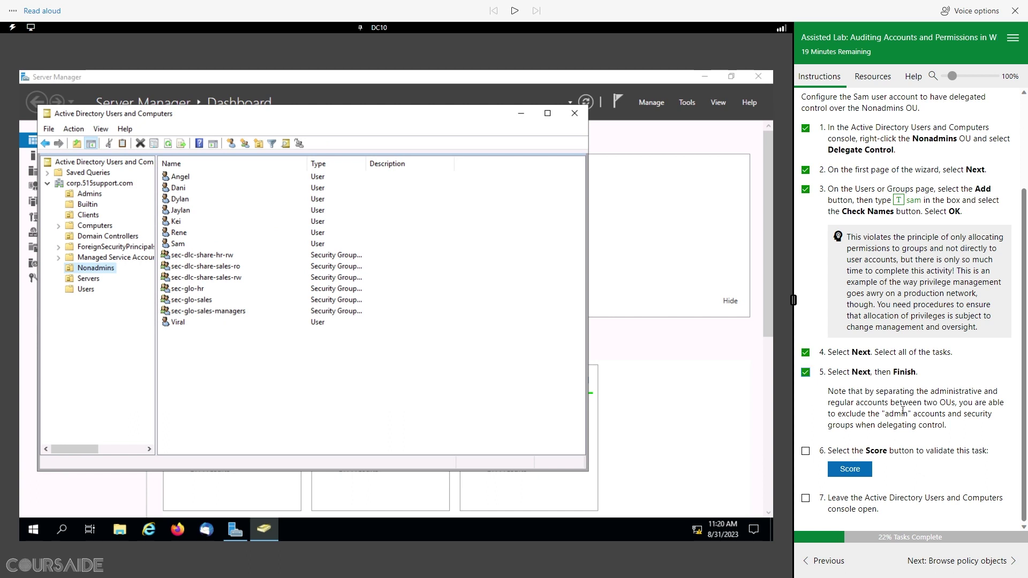
Step: Score the delegation task and advance to the Browse policy objects instructions
{"action": "left_click", "coordinate": [863, 474]}
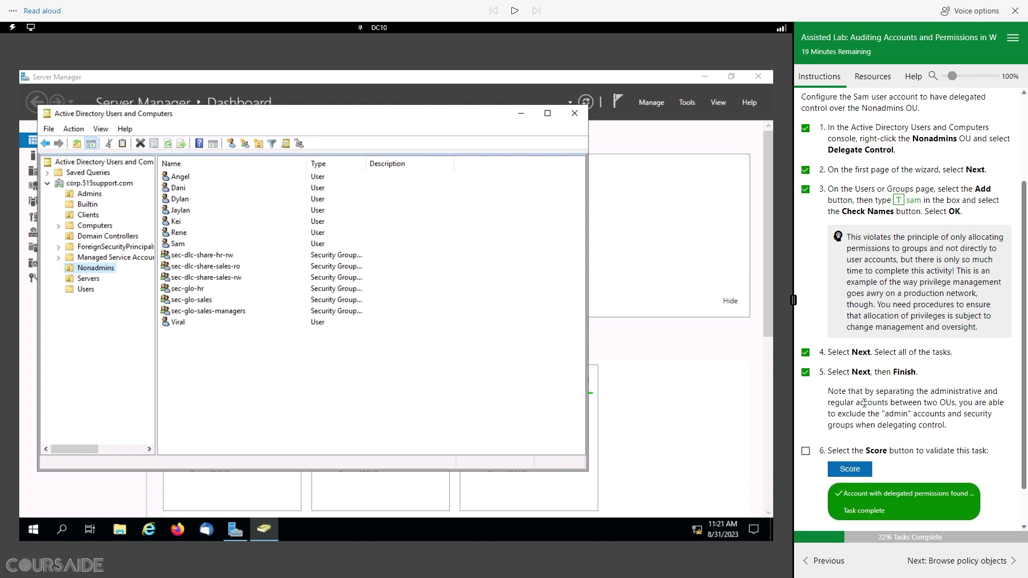
{"action": "scroll", "coordinate": [873, 423], "scroll_direction": "down", "scroll_amount": 1}
{"action": "left_click", "coordinate": [806, 498]}
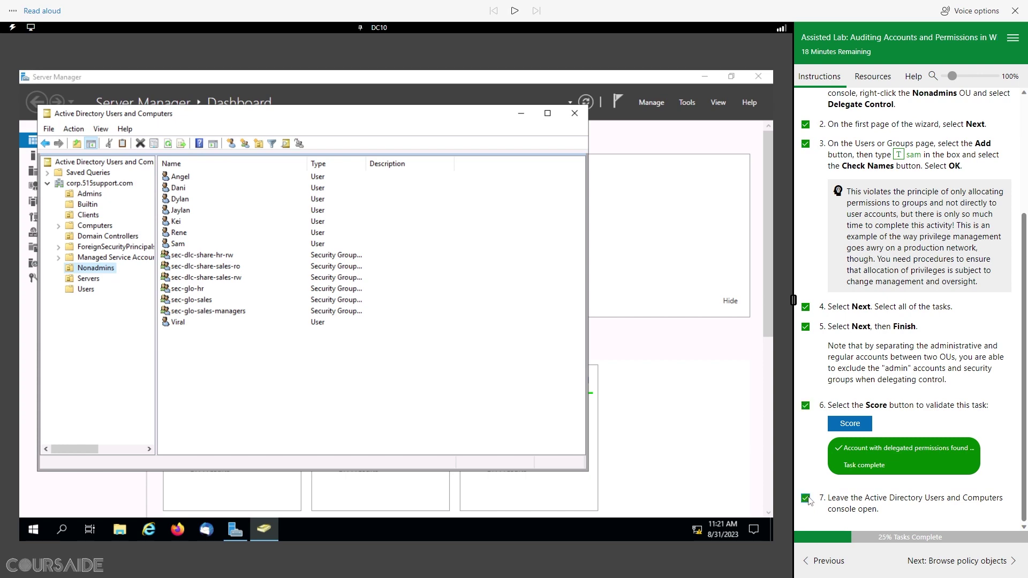
{"action": "left_click", "coordinate": [959, 564]}
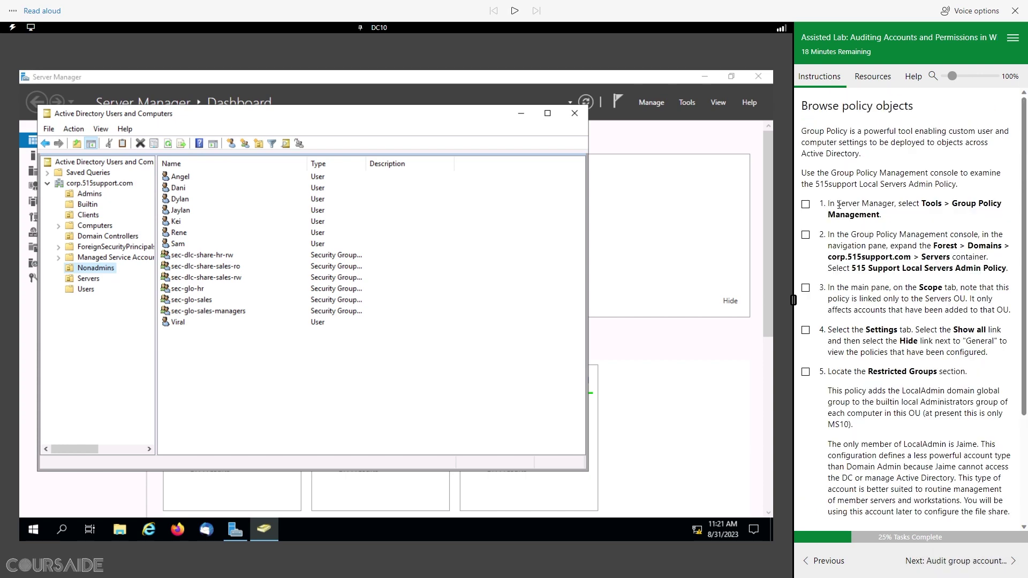
Step: Minimize Active Directory Users and Computers and launch Group Policy Management from Server Manager's Tools menu
{"action": "left_click", "coordinate": [236, 529]}
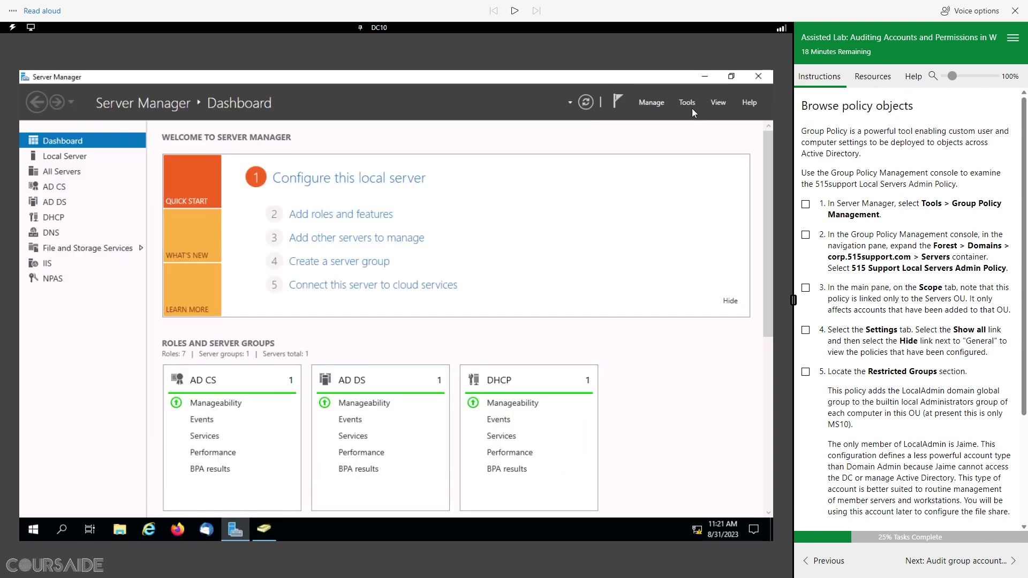
{"action": "left_click", "coordinate": [688, 102]}
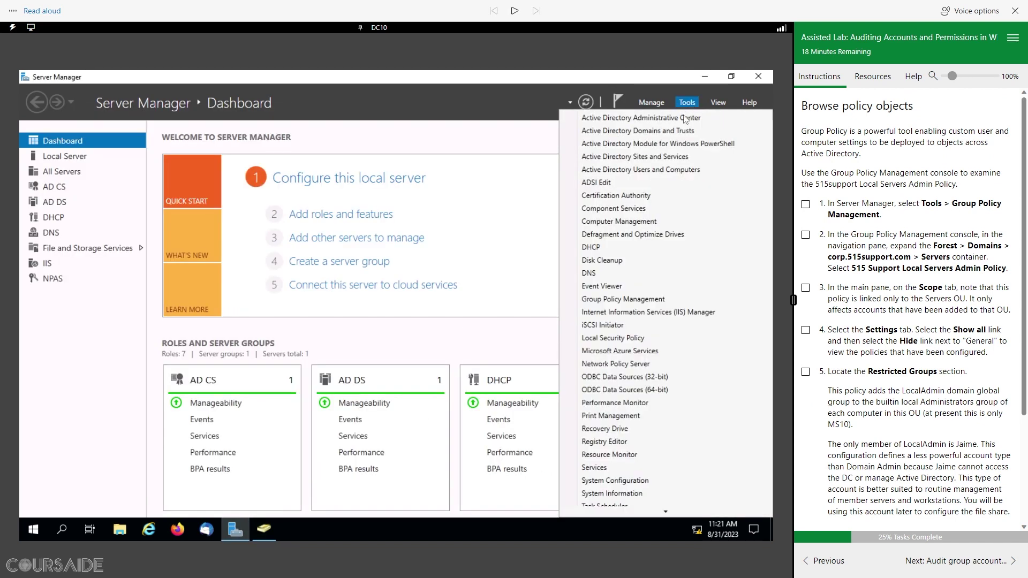
{"action": "left_click", "coordinate": [663, 300]}
{"action": "left_click", "coordinate": [806, 205]}
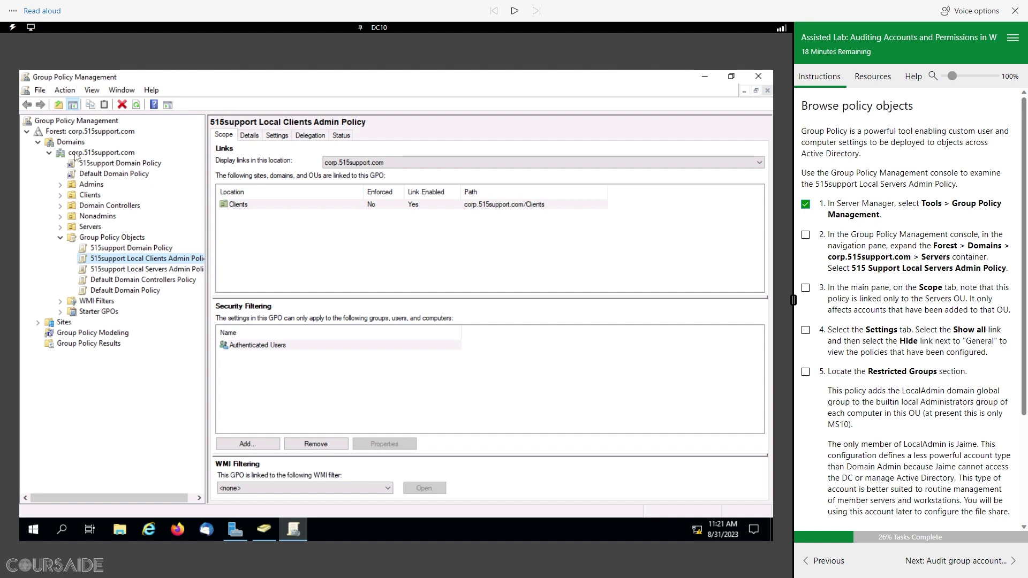
Step: Expand the Servers OU, select the 515support Local Servers Admin Policy, and widen the tree pane
{"action": "left_click", "coordinate": [60, 228]}
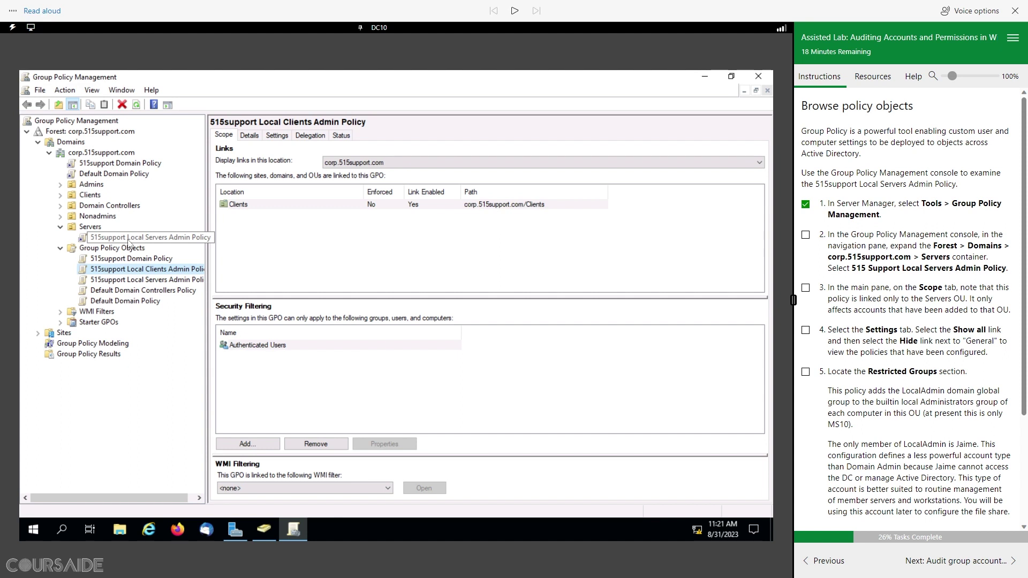
{"action": "left_click", "coordinate": [128, 241]}
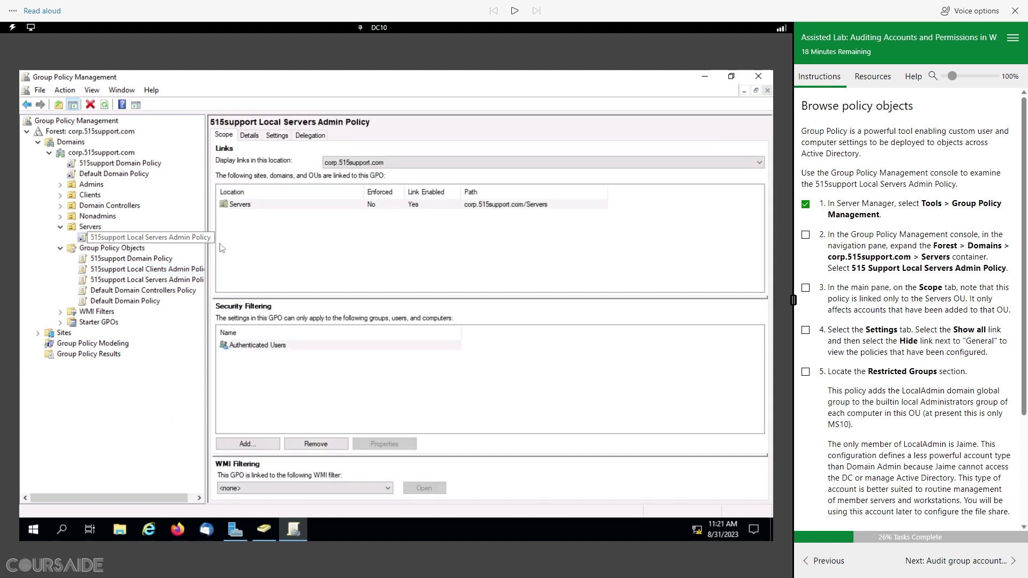
{"action": "left_click_drag", "start_coordinate": [206, 250], "coordinate": [223, 249]}
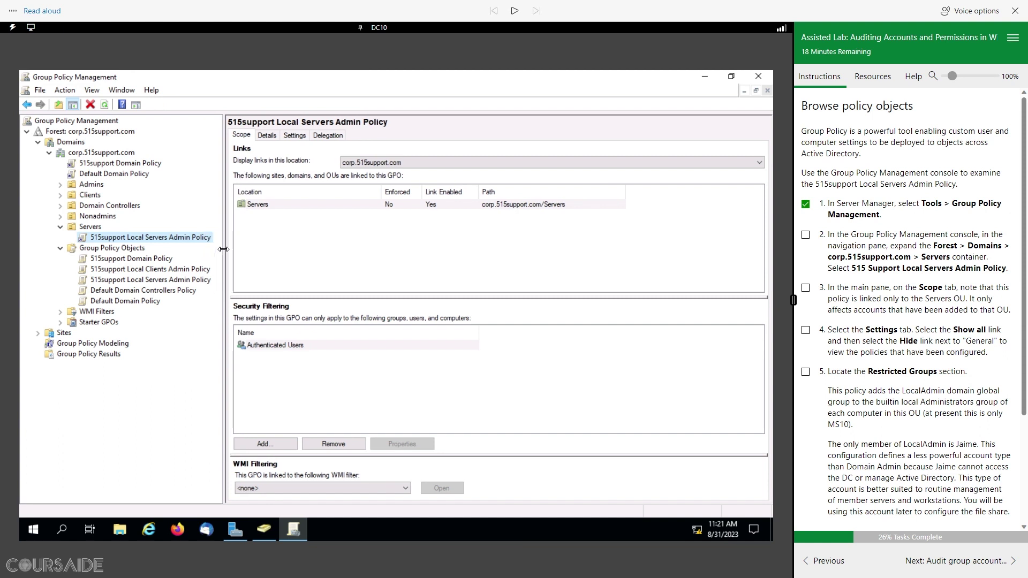
{"action": "left_click", "coordinate": [807, 236]}
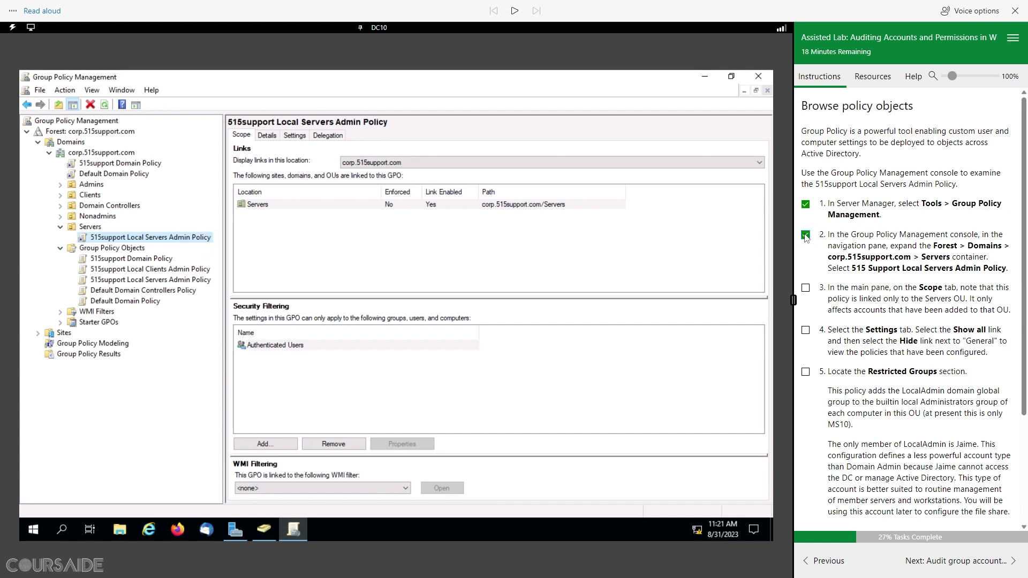
{"action": "scroll", "coordinate": [881, 292], "scroll_direction": "down", "scroll_amount": 2}
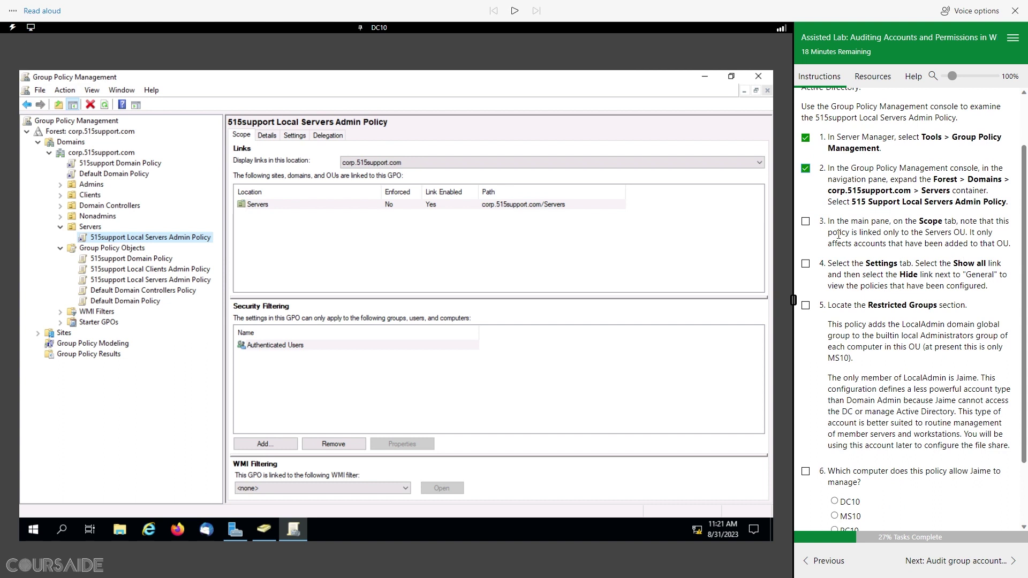
{"action": "left_click", "coordinate": [806, 222]}
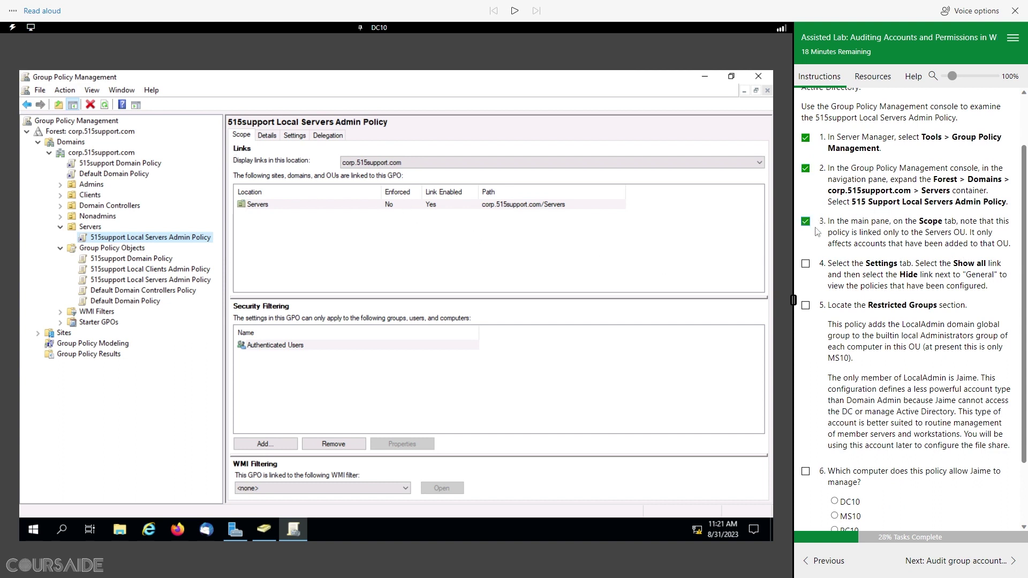
Step: Show the policy's Settings report with General hidden and Restricted Groups expanded to LocalAdmin
{"action": "left_click", "coordinate": [295, 138]}
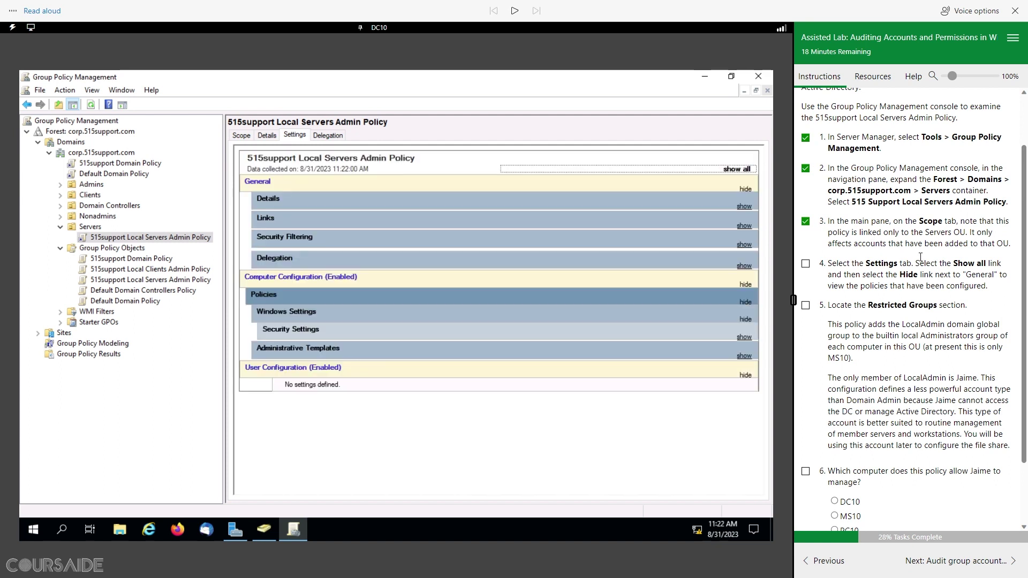
{"action": "left_click", "coordinate": [733, 170]}
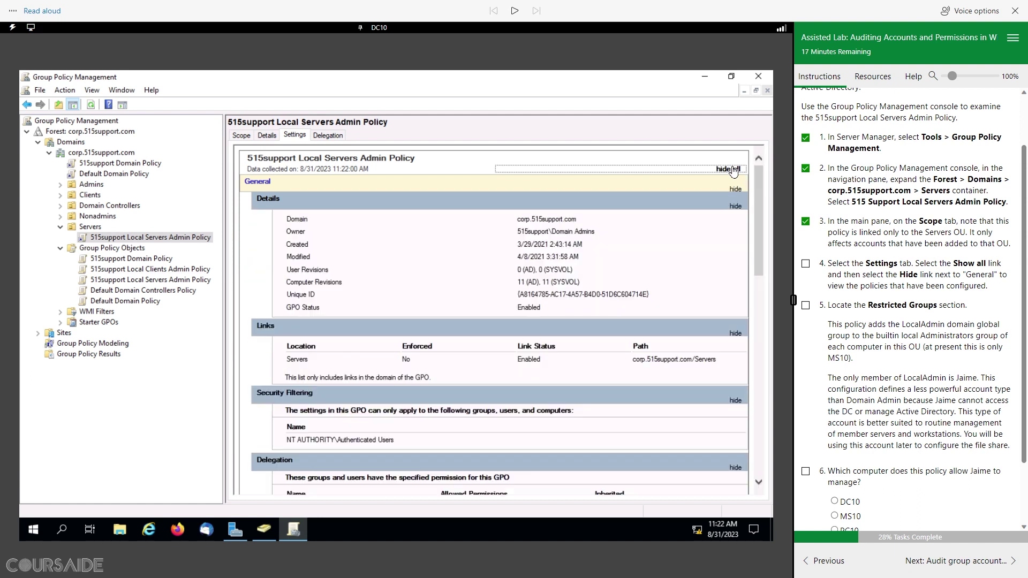
{"action": "left_click", "coordinate": [735, 189]}
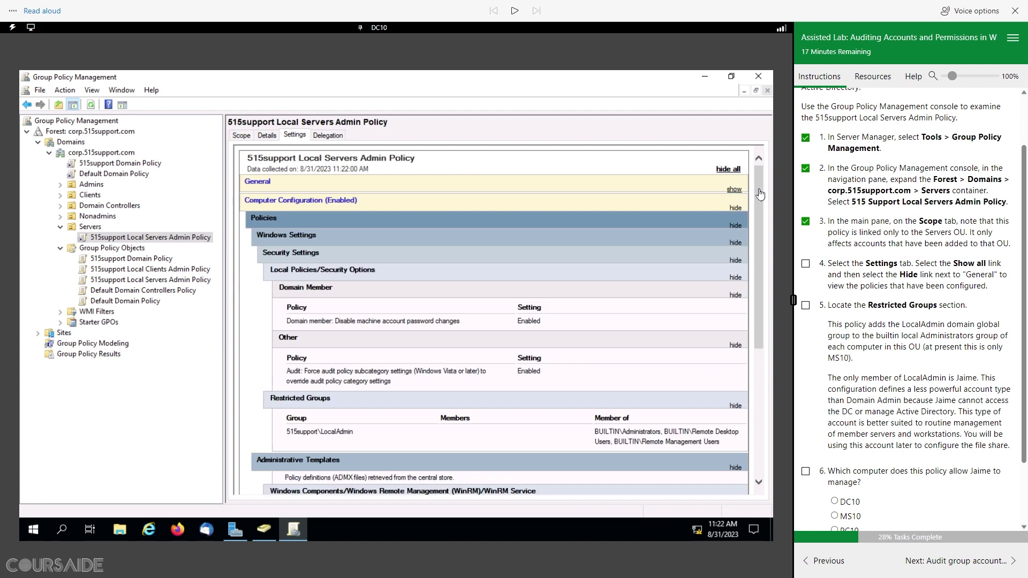
{"action": "left_click", "coordinate": [805, 263]}
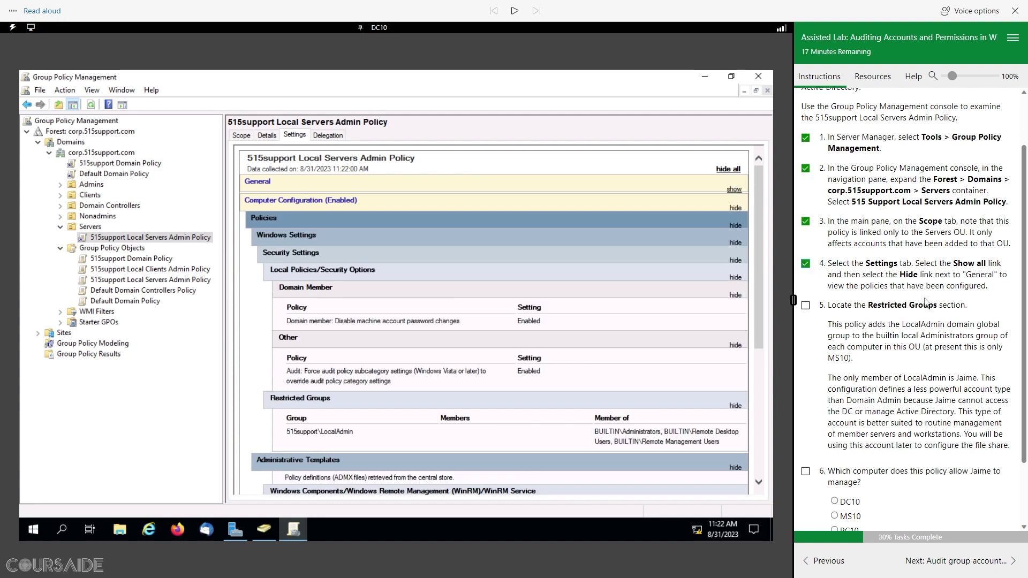
{"action": "scroll", "coordinate": [925, 302], "scroll_direction": "down", "scroll_amount": 3}
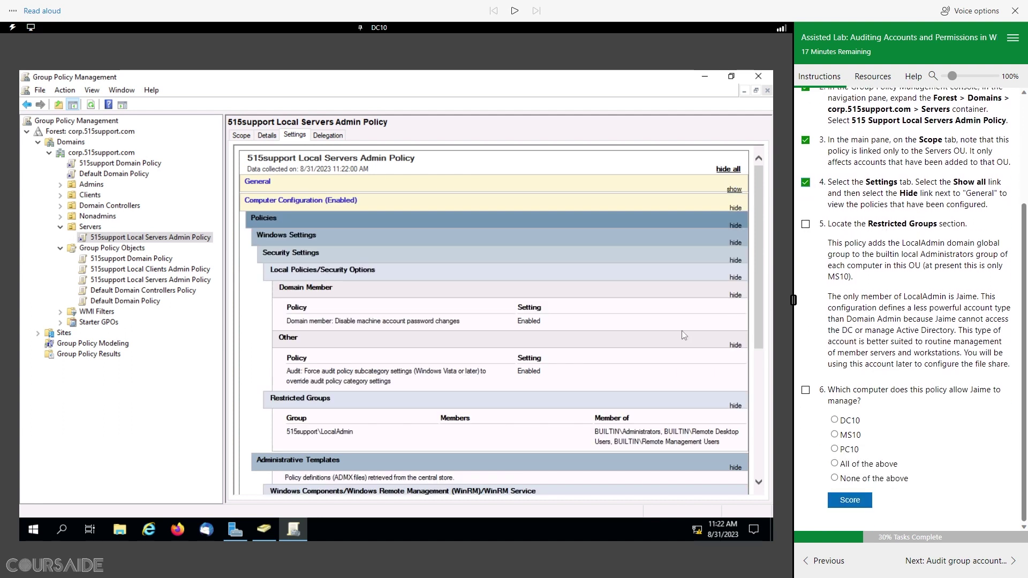
{"action": "double_click", "coordinate": [337, 402]}
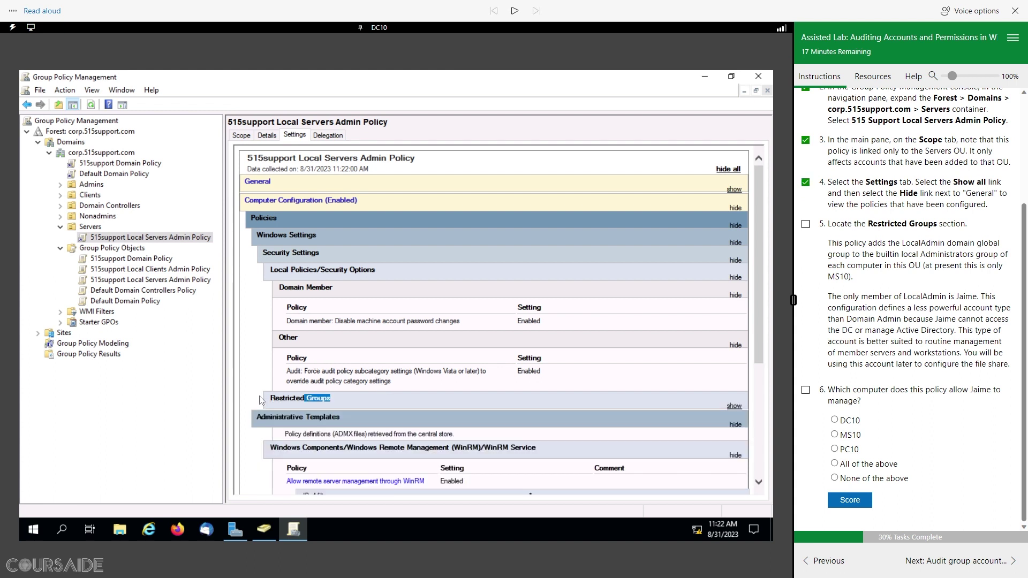
{"action": "left_click", "coordinate": [334, 401]}
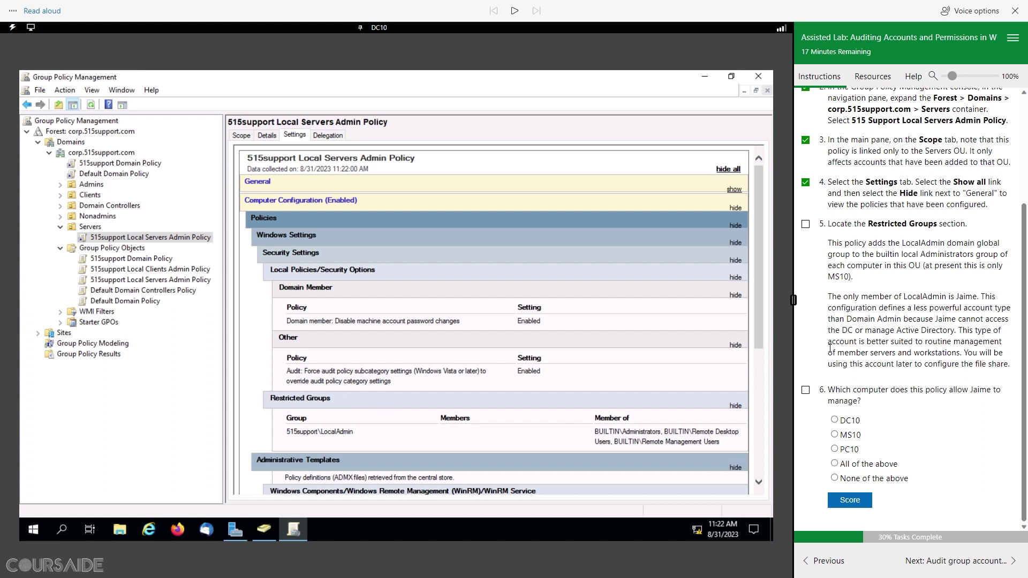
Step: Score MS10 as the answer and advance to the next lab page
{"action": "left_click", "coordinate": [805, 225]}
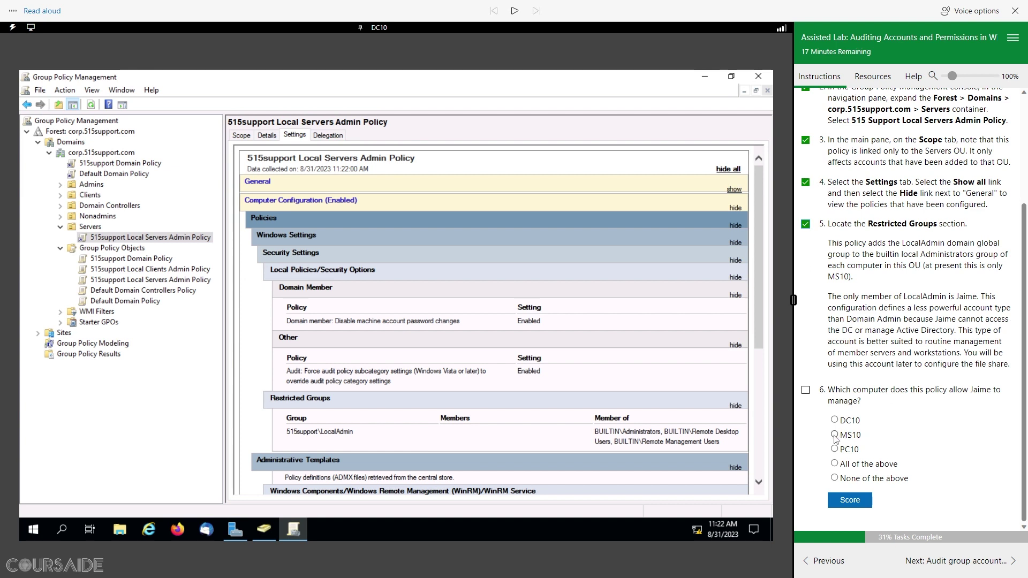
{"action": "left_click", "coordinate": [851, 502]}
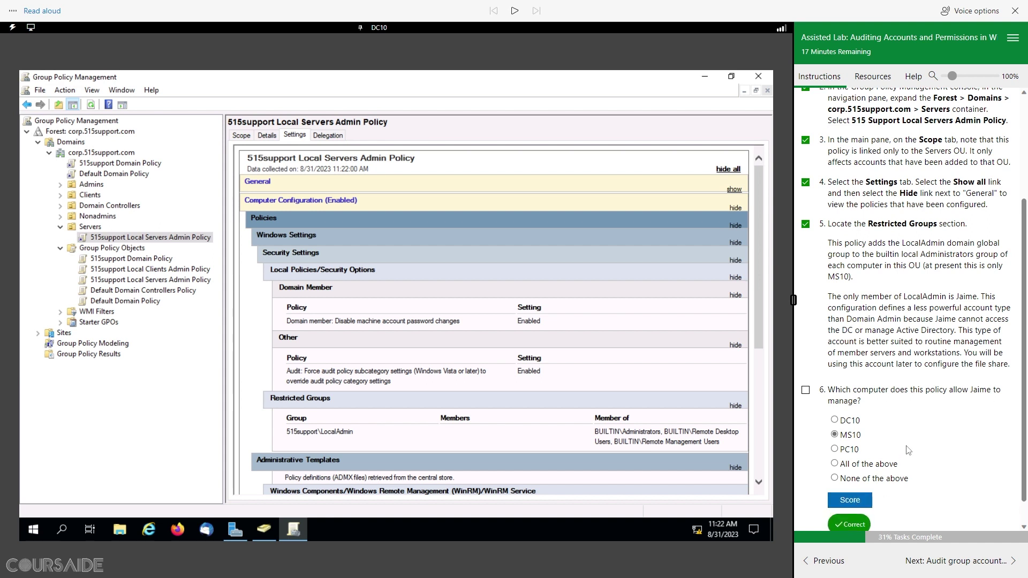
{"action": "left_click", "coordinate": [806, 361]}
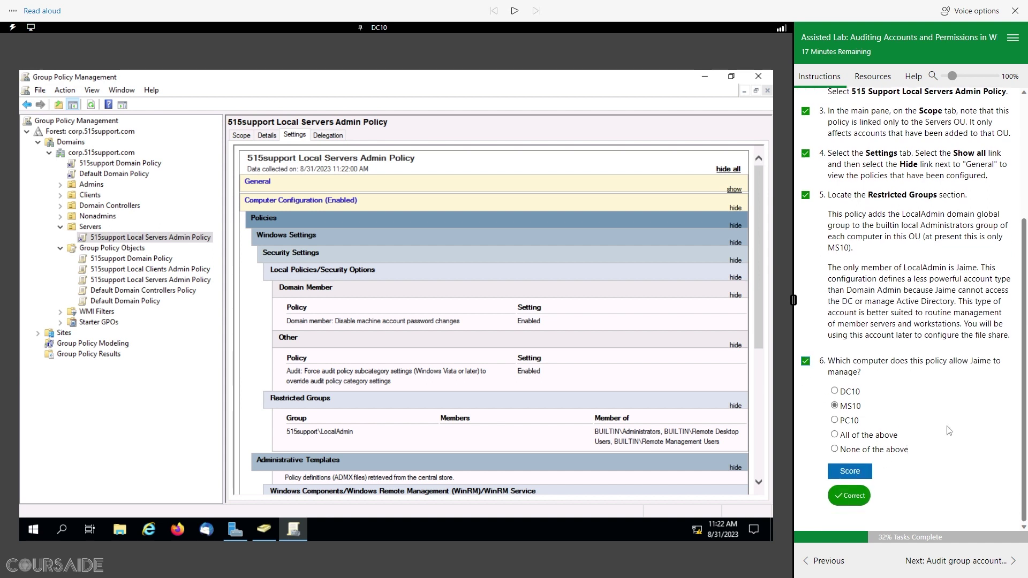
{"action": "left_click", "coordinate": [984, 563]}
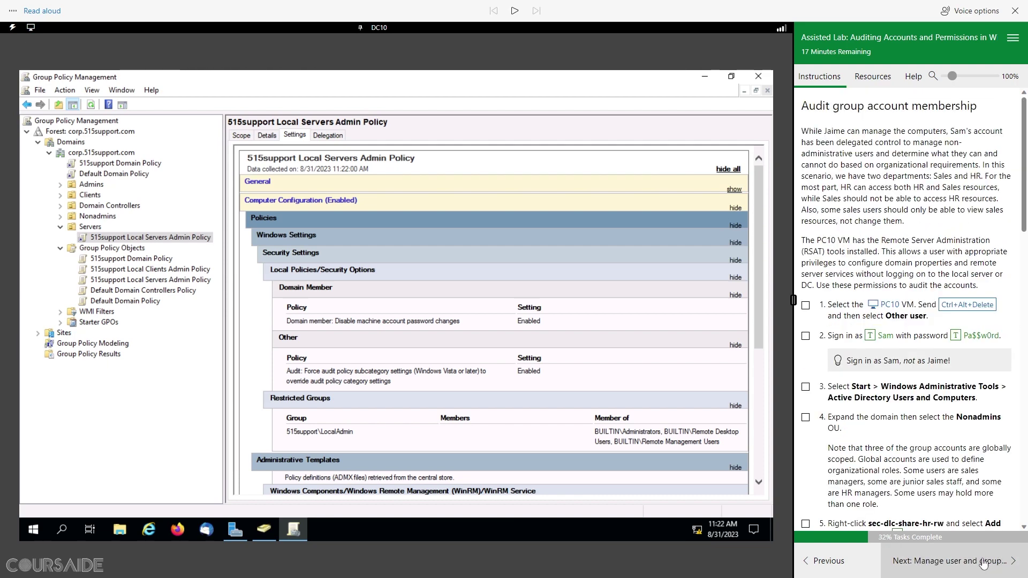
{"action": "left_click", "coordinate": [513, 13]}
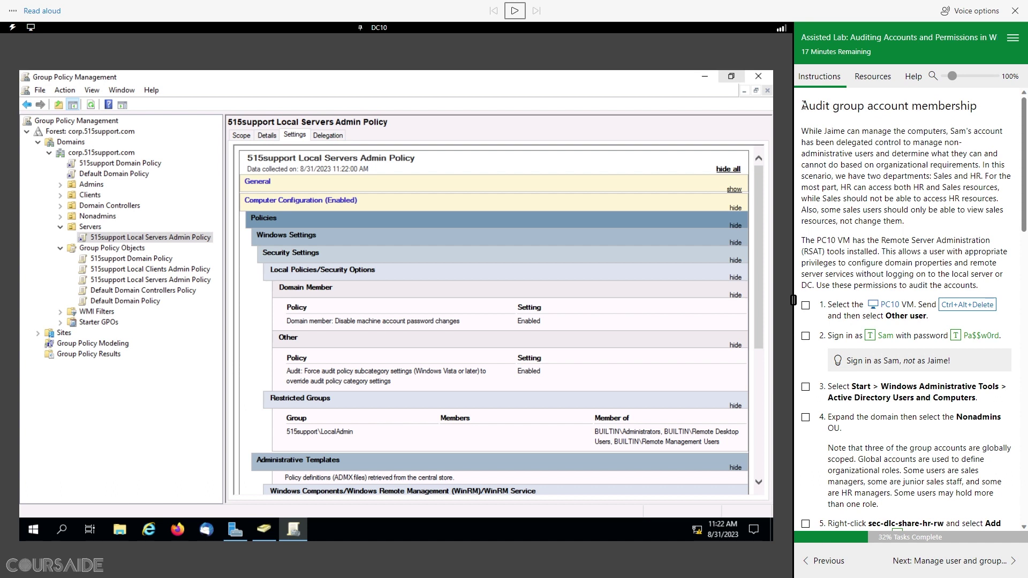
{"action": "left_click_drag", "start_coordinate": [805, 105], "coordinate": [987, 112]}
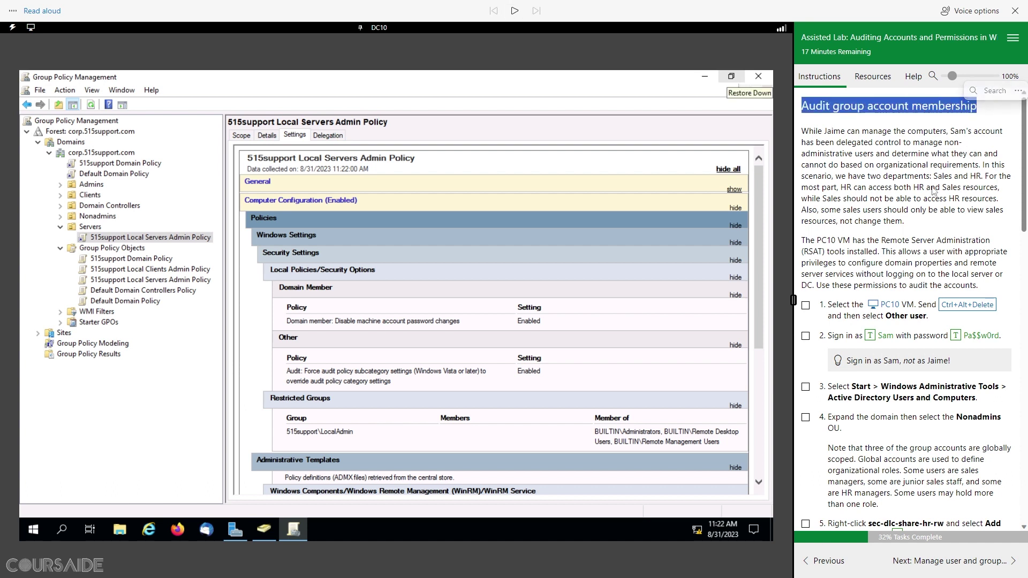
{"action": "left_click", "coordinate": [991, 117]}
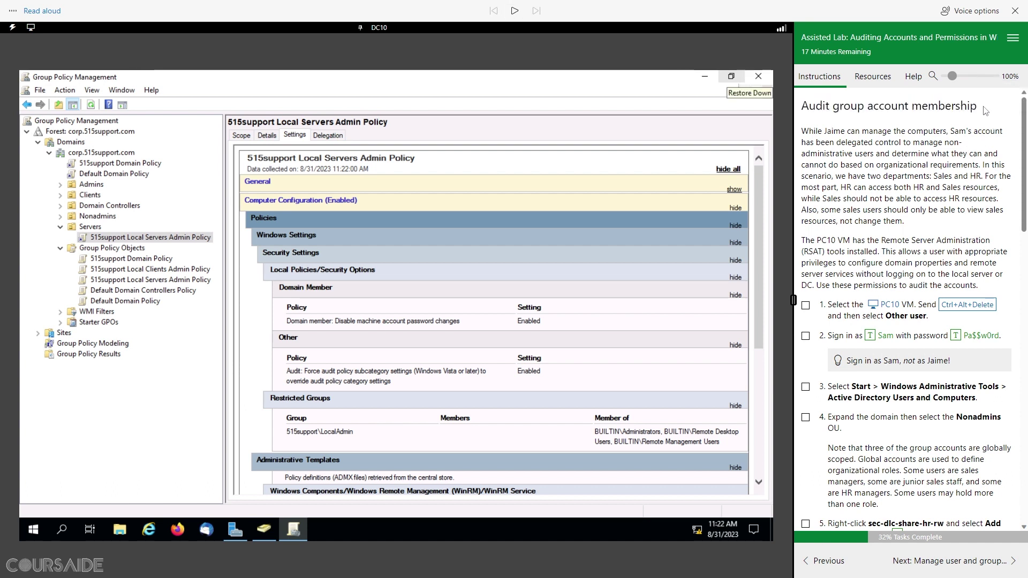
{"action": "left_click_drag", "start_coordinate": [986, 111], "coordinate": [802, 106]}
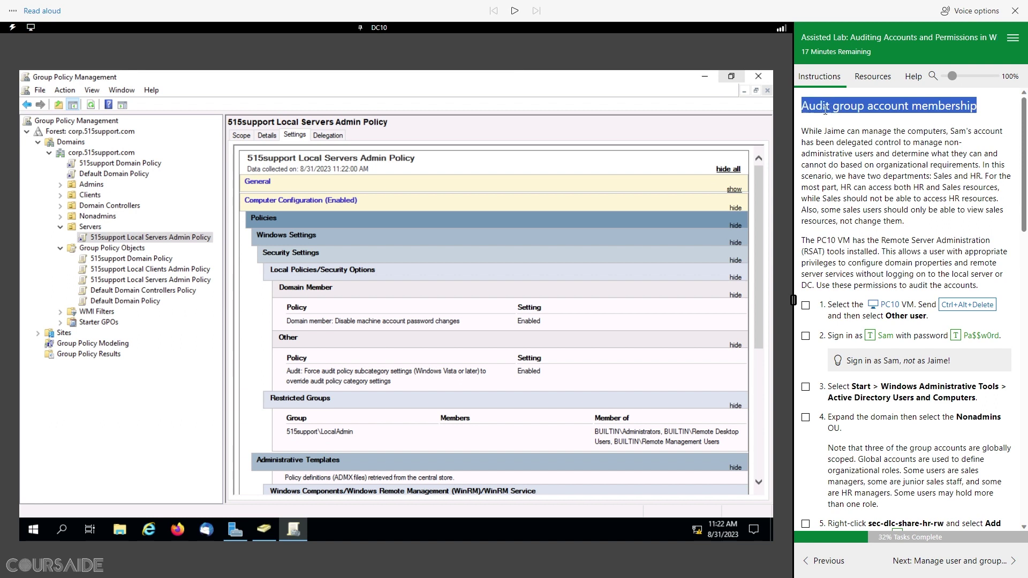
{"action": "left_click", "coordinate": [515, 11]}
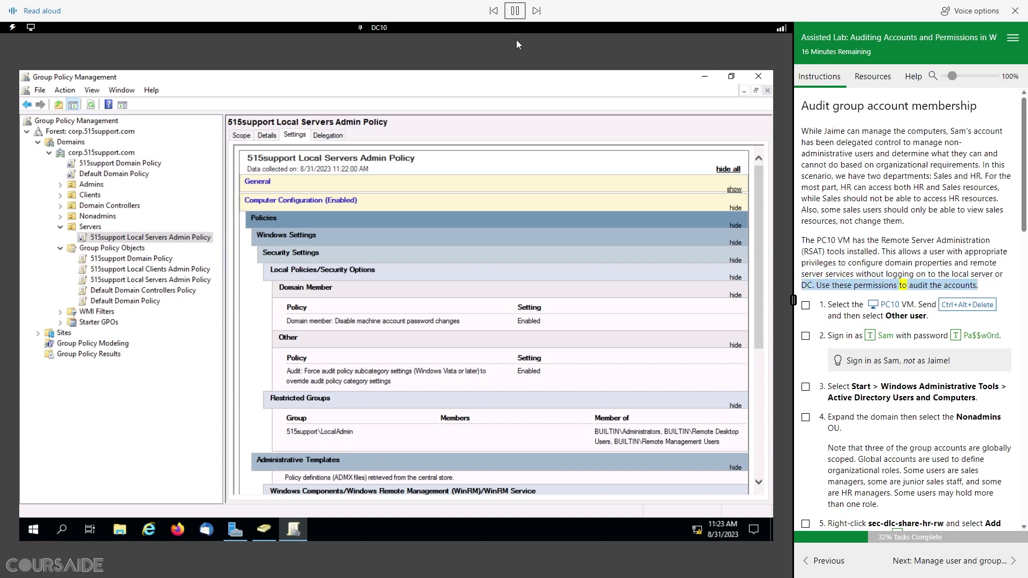
{"action": "left_click", "coordinate": [514, 11]}
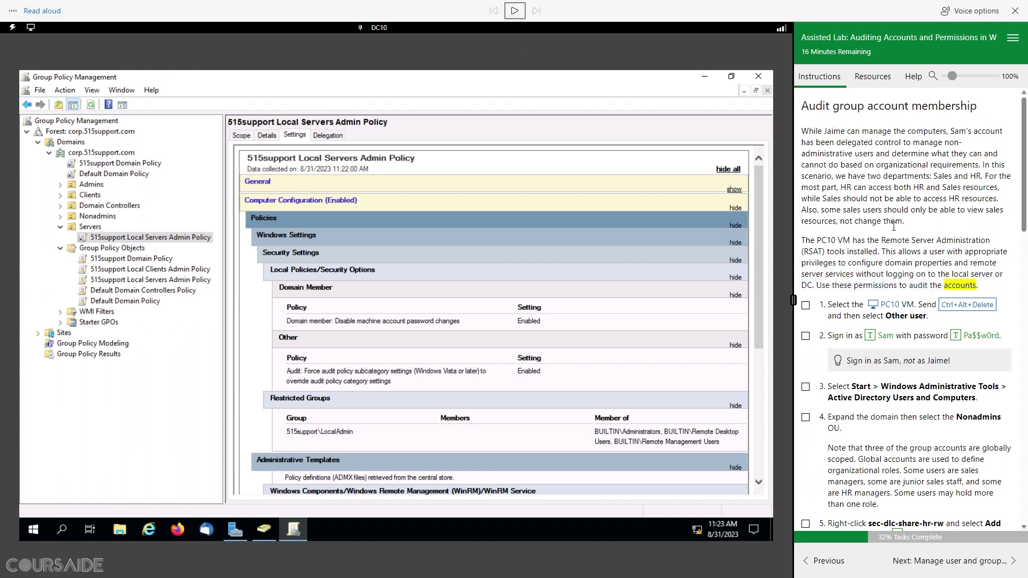
{"action": "scroll", "coordinate": [908, 271], "scroll_direction": "down", "scroll_amount": 3}
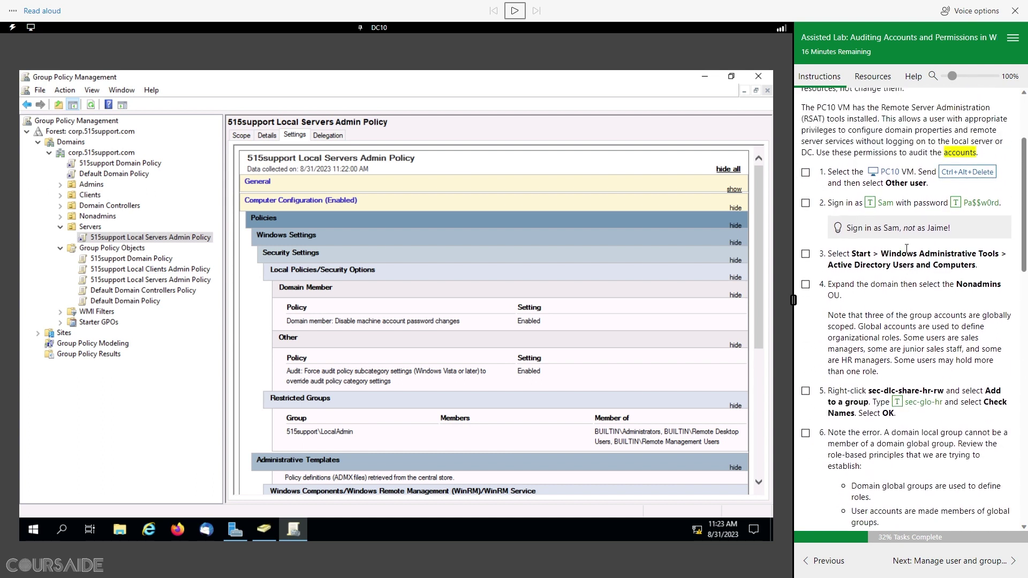
Step: Sign in to PC10 as Other user with the lab's delegated account name and password
{"action": "left_click", "coordinate": [883, 174]}
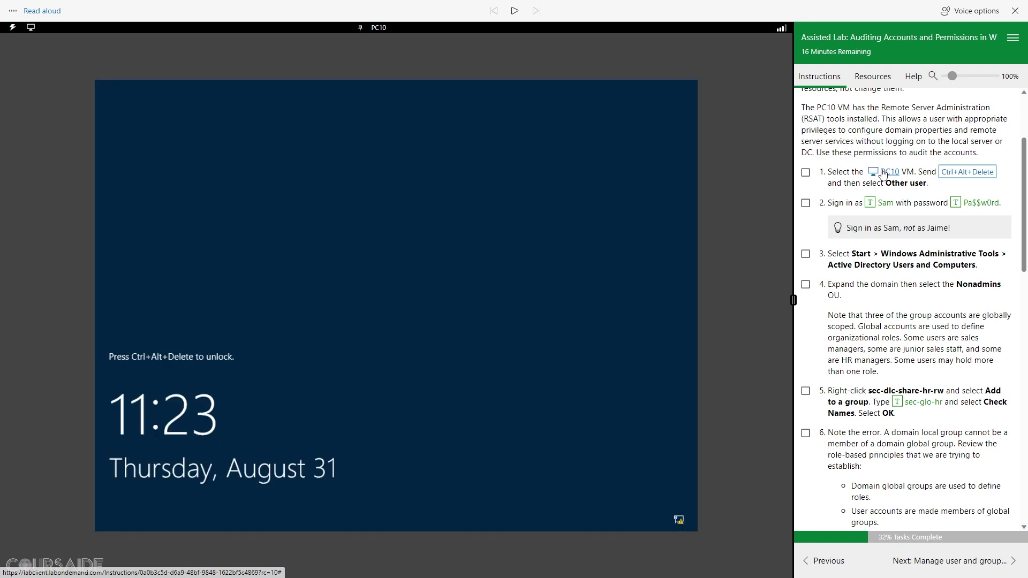
{"action": "left_click", "coordinate": [960, 173]}
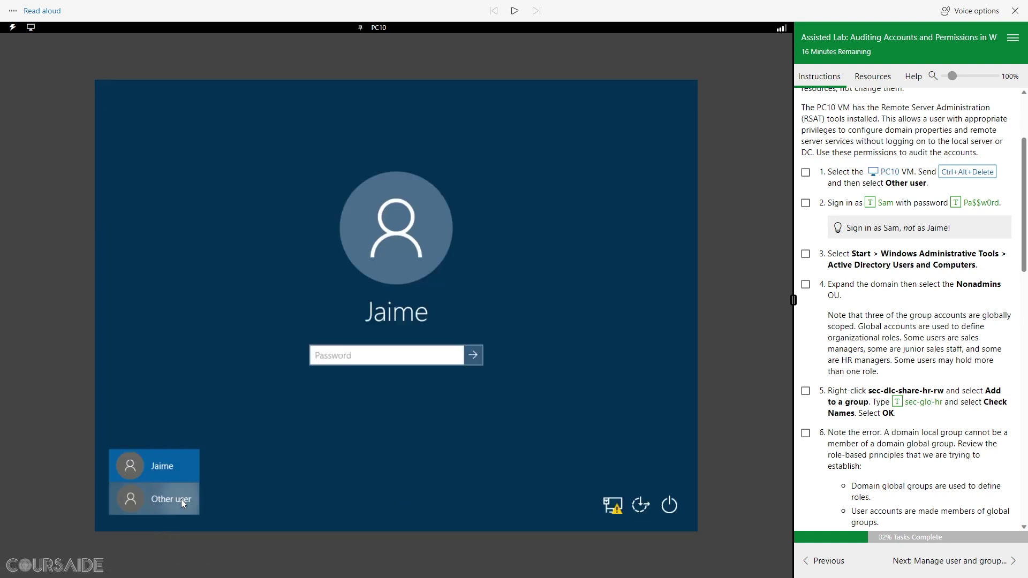
{"action": "left_click", "coordinate": [181, 499]}
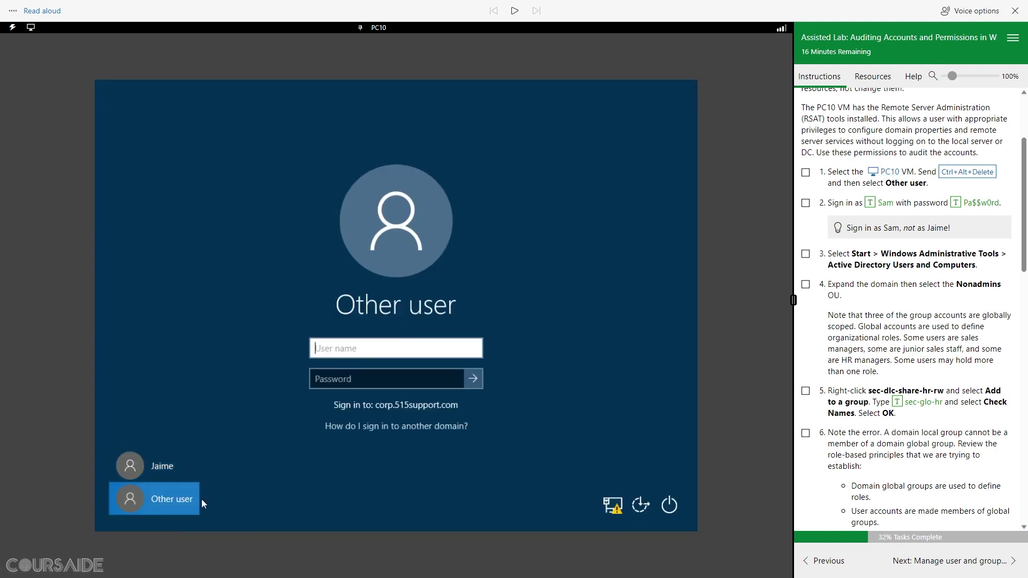
{"action": "left_click", "coordinate": [870, 203]}
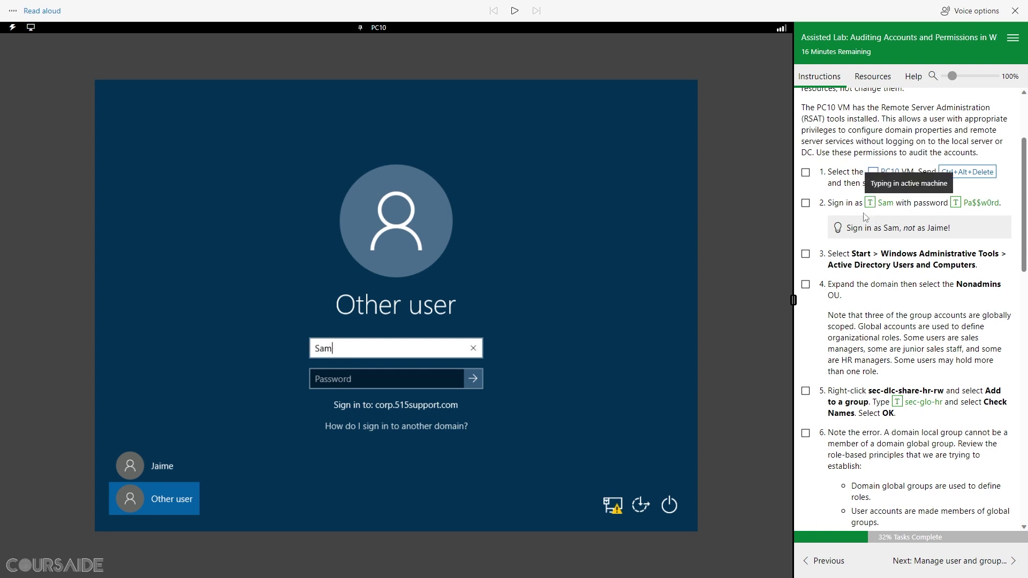
{"action": "left_click", "coordinate": [415, 376]}
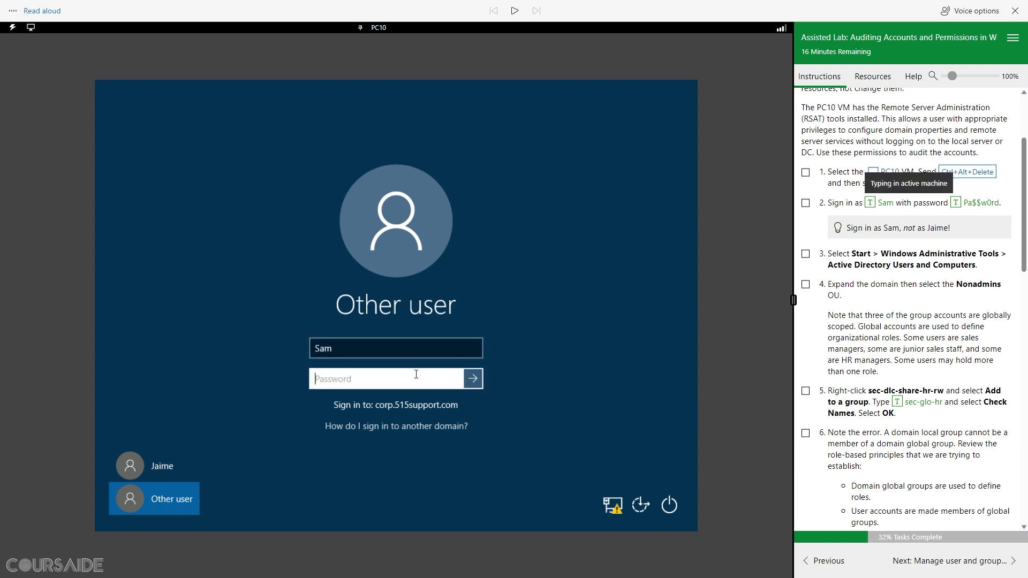
{"action": "left_click", "coordinate": [955, 203]}
{"action": "key", "text": "Return"}
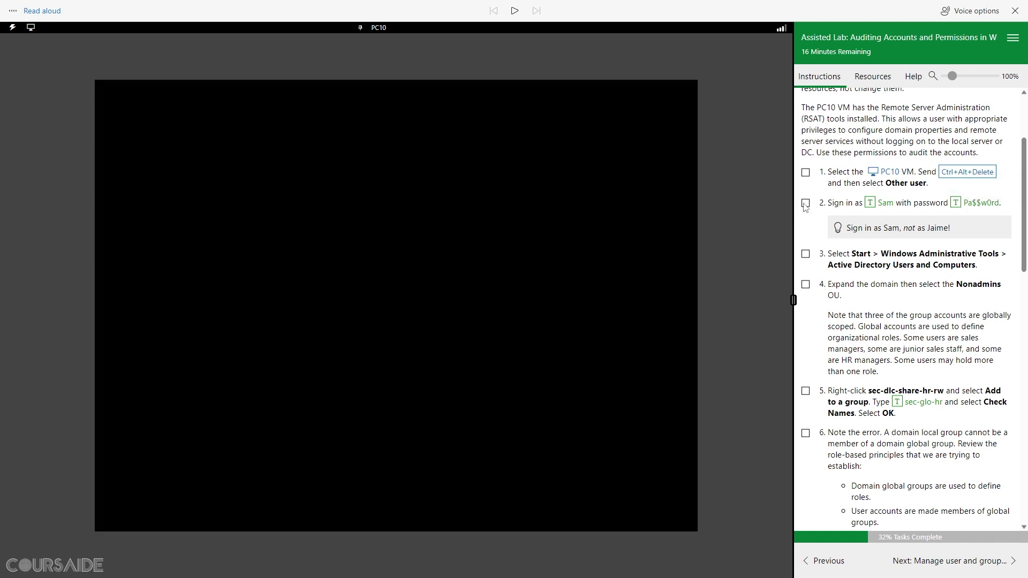
{"action": "left_click", "coordinate": [805, 203]}
{"action": "scroll", "coordinate": [911, 300], "scroll_direction": "down", "scroll_amount": 1}
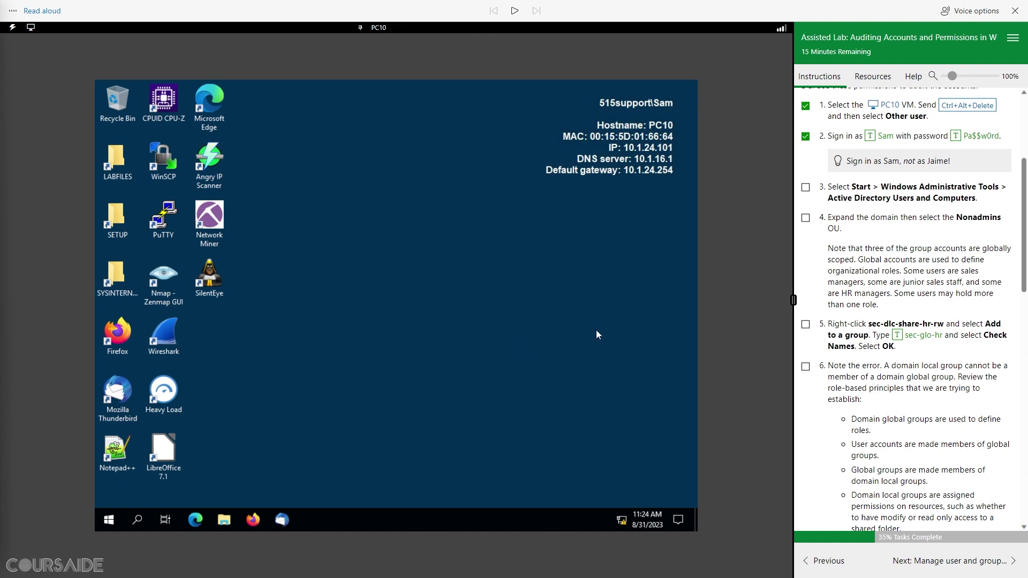
Step: Launch Active Directory Users and Computers from the Start menu's Windows Administrative Tools folder
{"action": "left_click", "coordinate": [111, 521]}
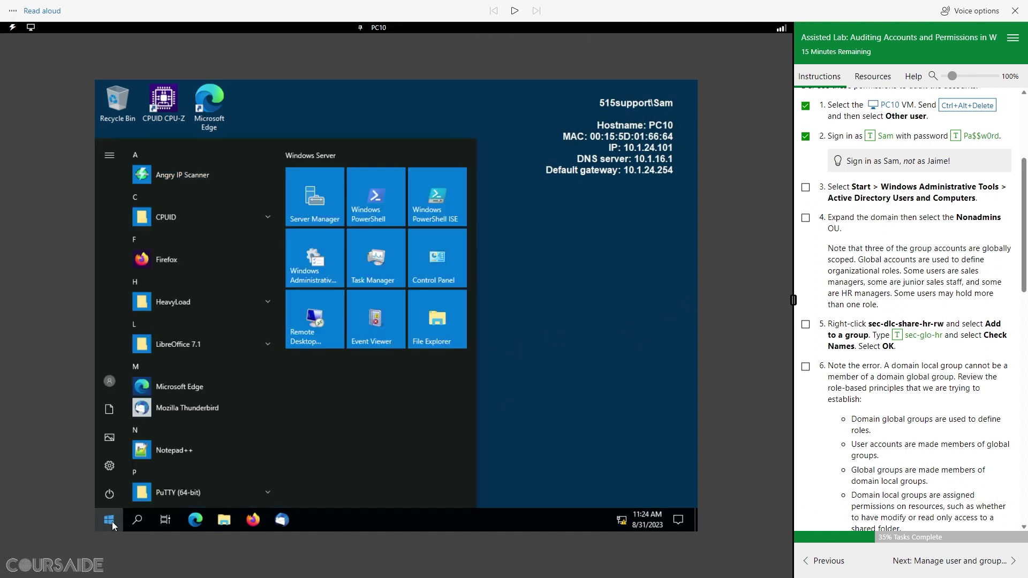
{"action": "left_click", "coordinate": [323, 266]}
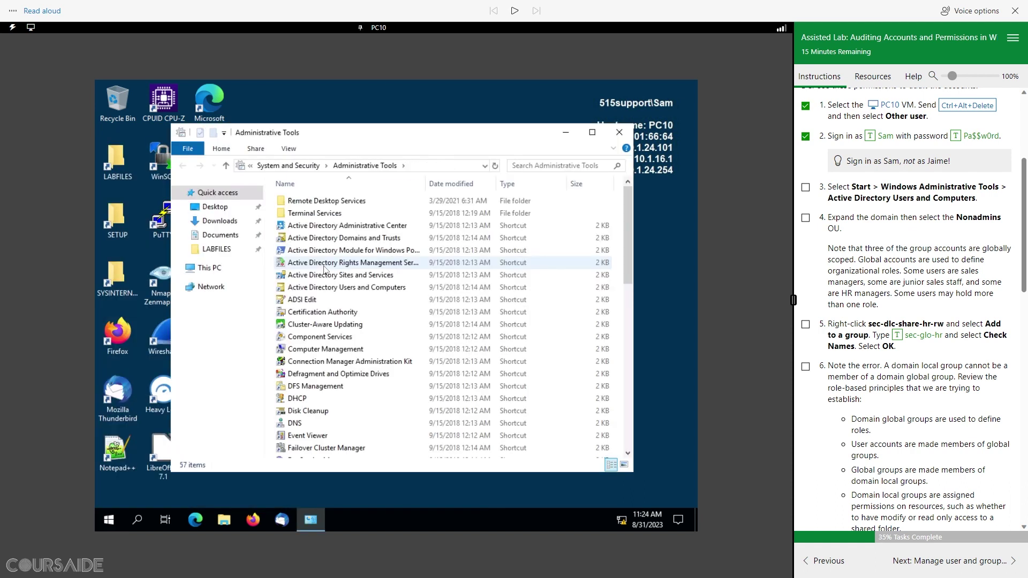
{"action": "left_click", "coordinate": [381, 291]}
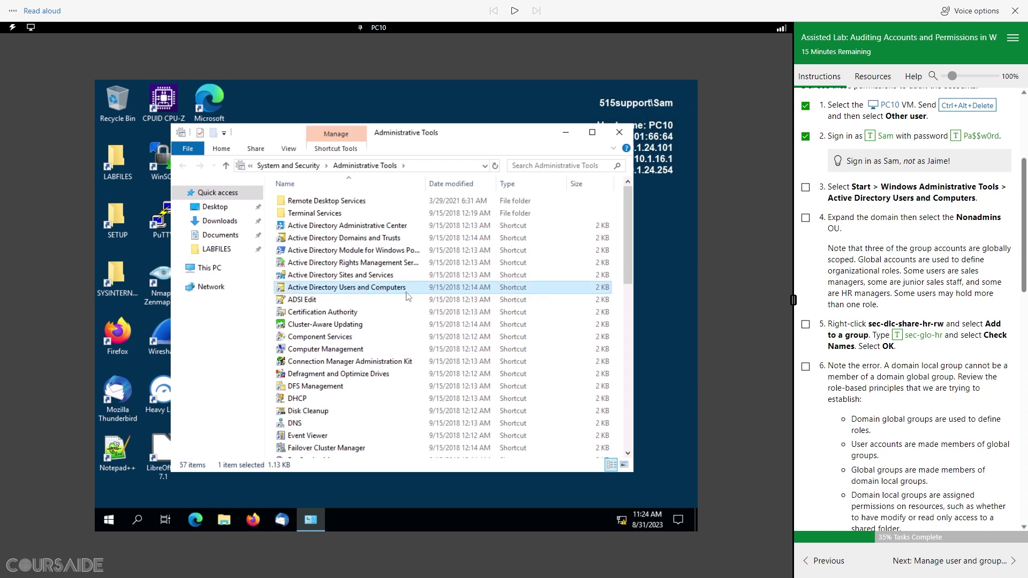
{"action": "left_click", "coordinate": [805, 187]}
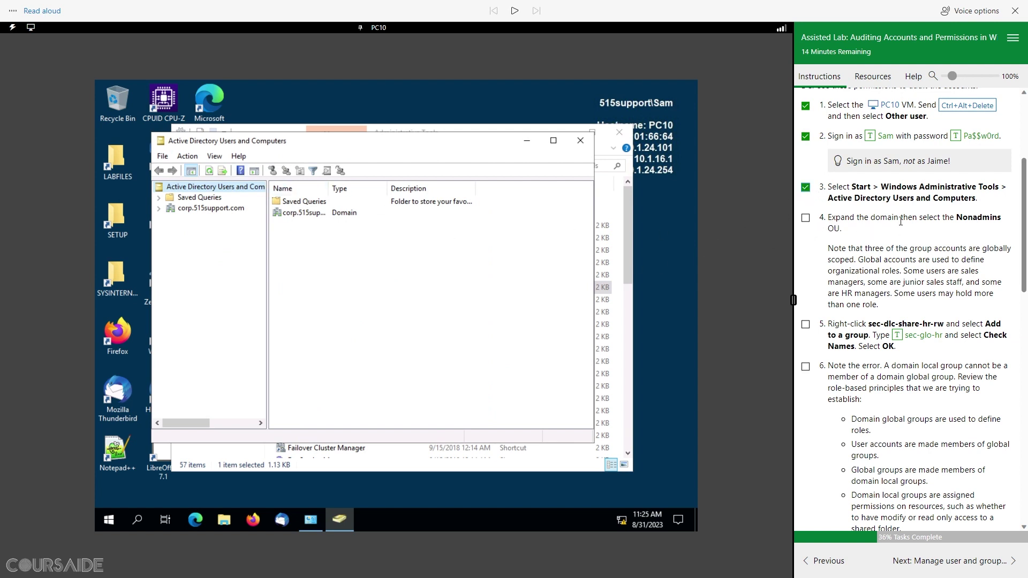
Step: Open the Nonadmins OU under corp.515support.com, widen the Name column, and select sec-dlc-share-hr-rw
{"action": "left_click", "coordinate": [159, 209]}
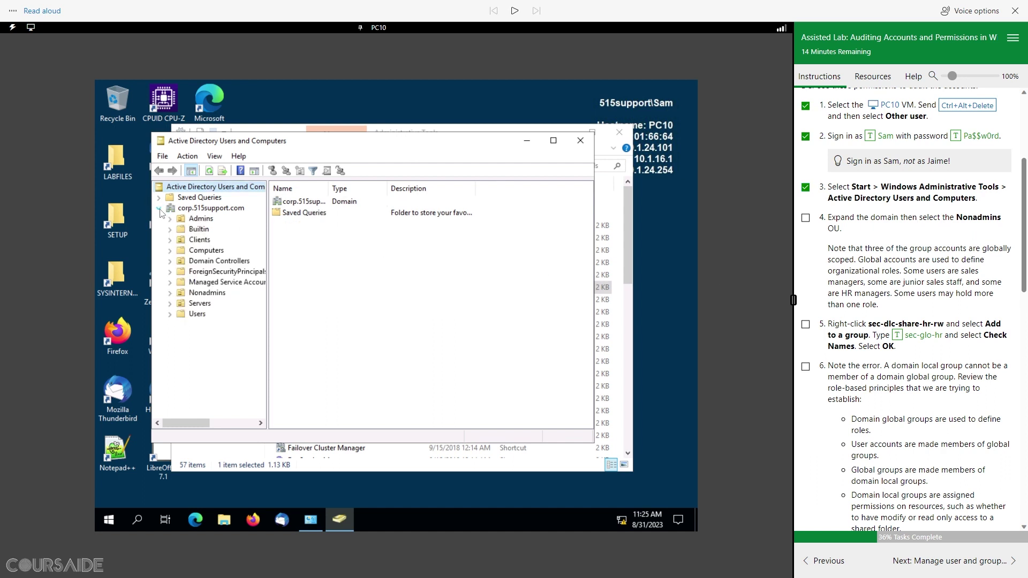
{"action": "left_click", "coordinate": [209, 293]}
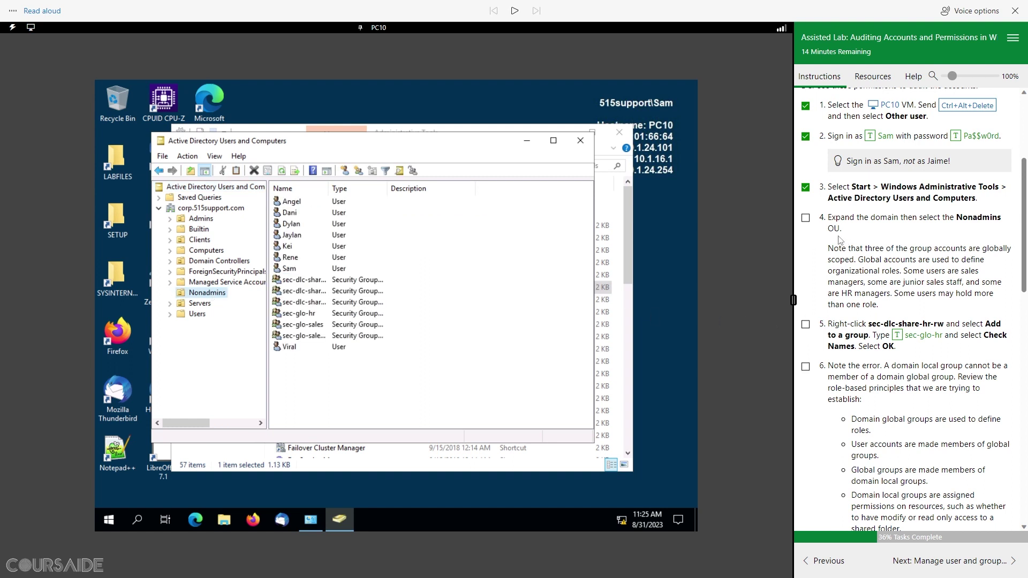
{"action": "left_click", "coordinate": [805, 217]}
{"action": "scroll", "coordinate": [878, 323], "scroll_direction": "down", "scroll_amount": 1}
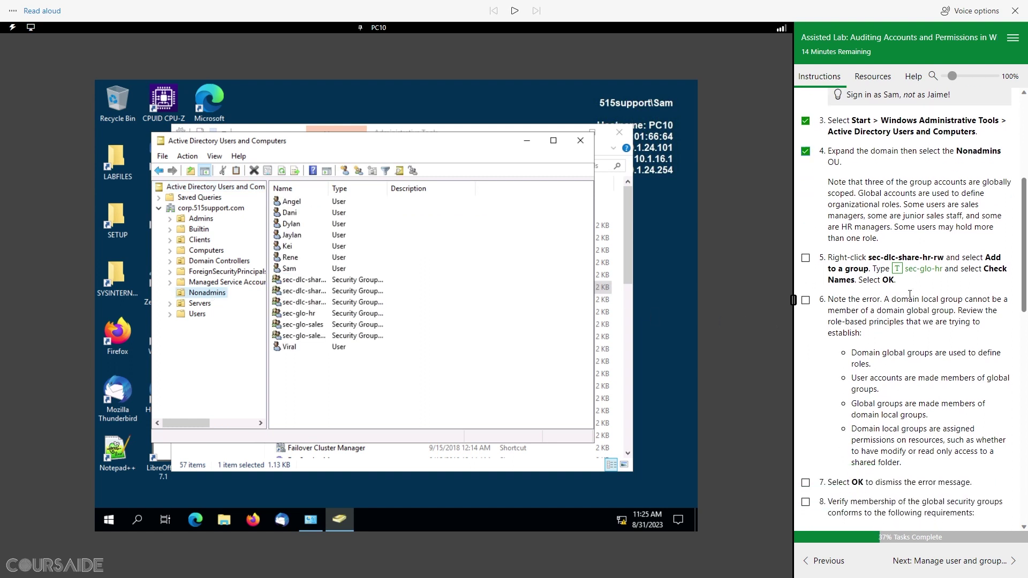
{"action": "scroll", "coordinate": [875, 265], "scroll_direction": "down", "scroll_amount": 1}
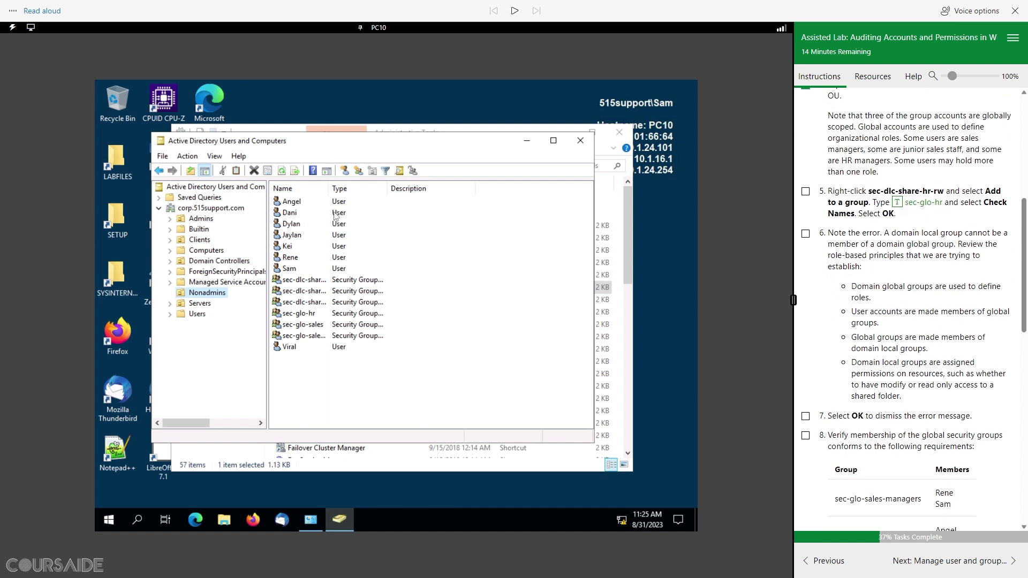
{"action": "double_click", "coordinate": [329, 189]}
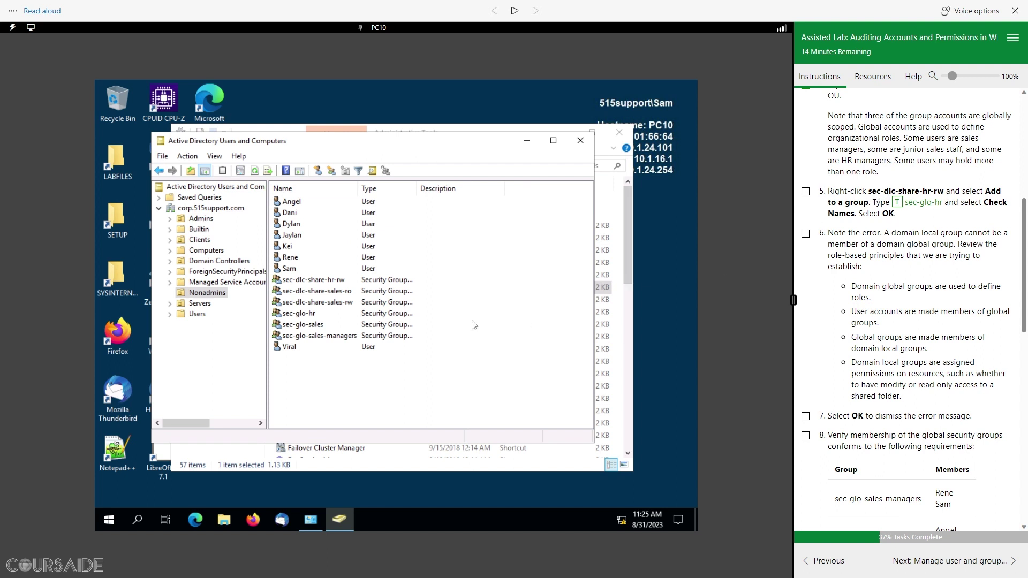
{"action": "left_click", "coordinate": [303, 282]}
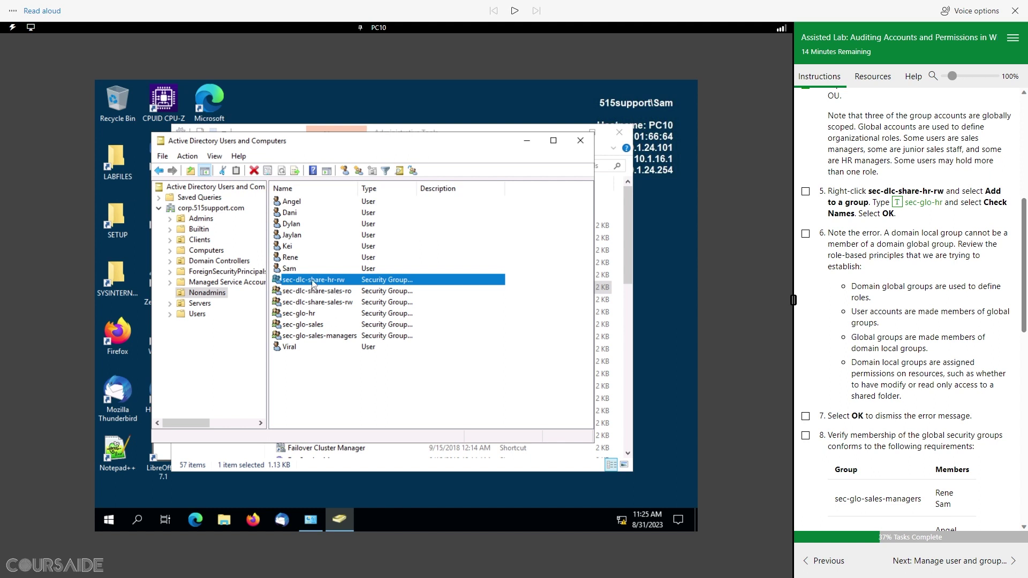
Step: Try adding sec-dlc-share-hr-rw to the sec-glo-hr group via Add to a group
{"action": "right_click", "coordinate": [313, 283]}
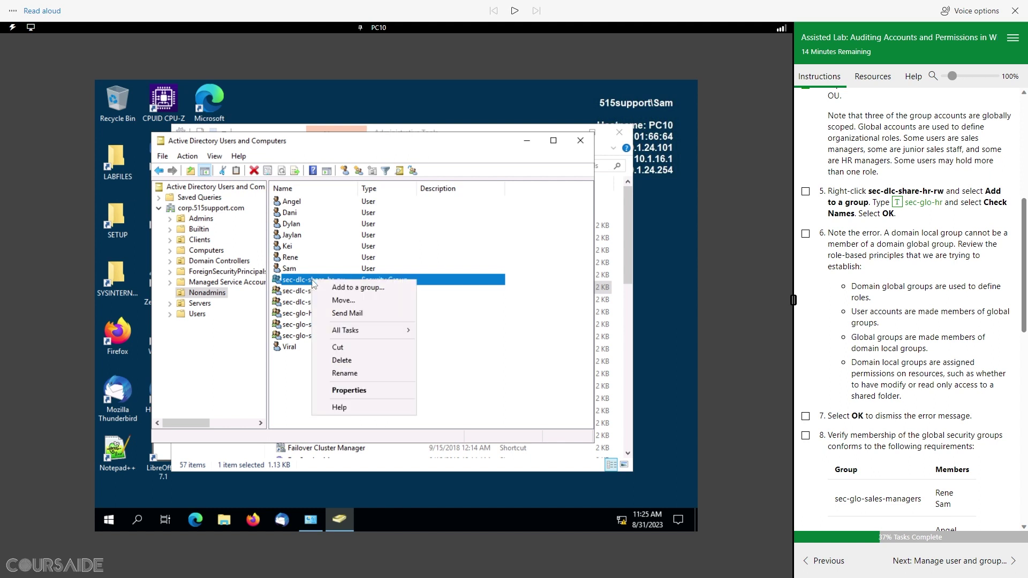
{"action": "left_click", "coordinate": [349, 290]}
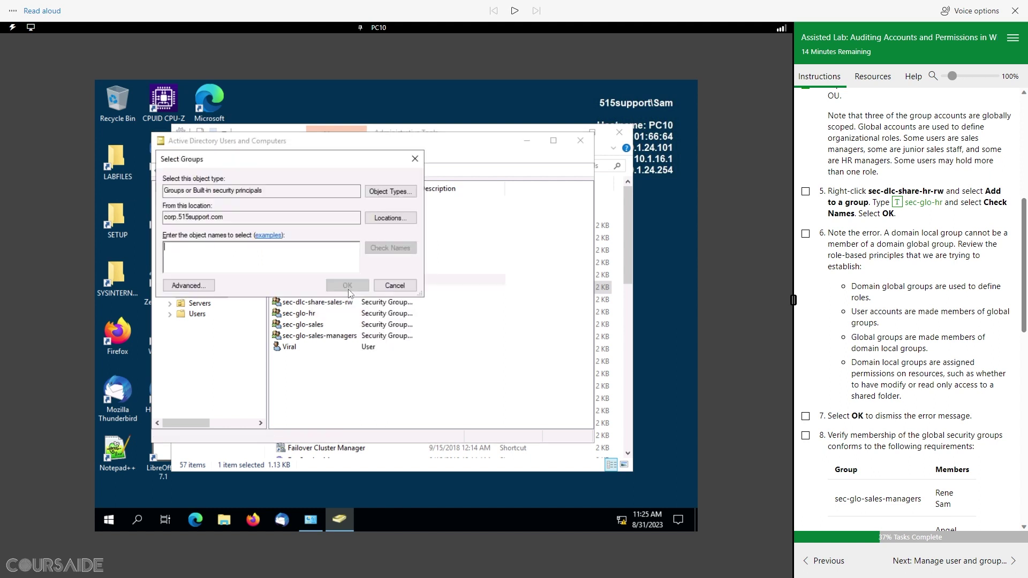
{"action": "left_click", "coordinate": [897, 202]}
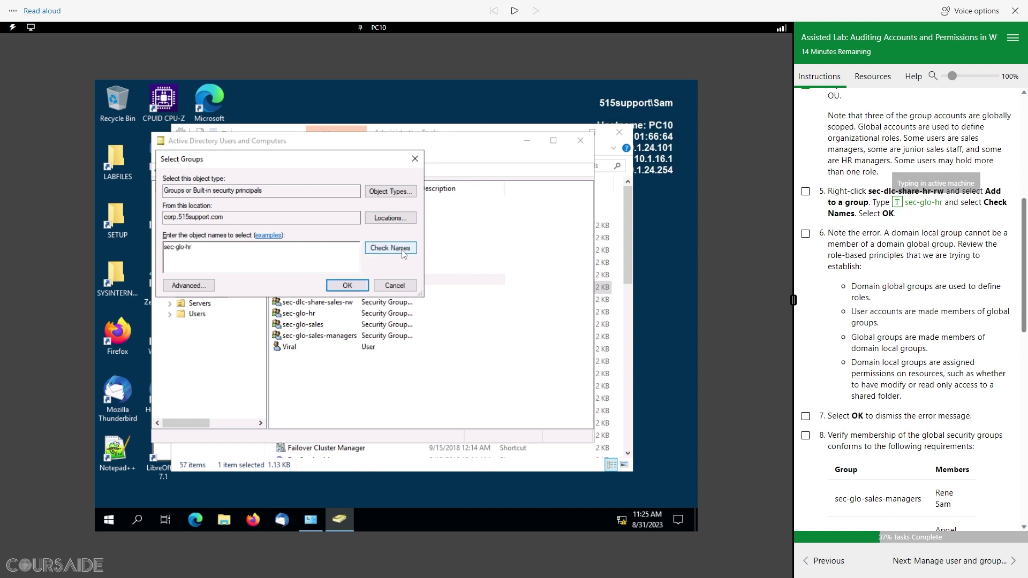
{"action": "left_click", "coordinate": [400, 249]}
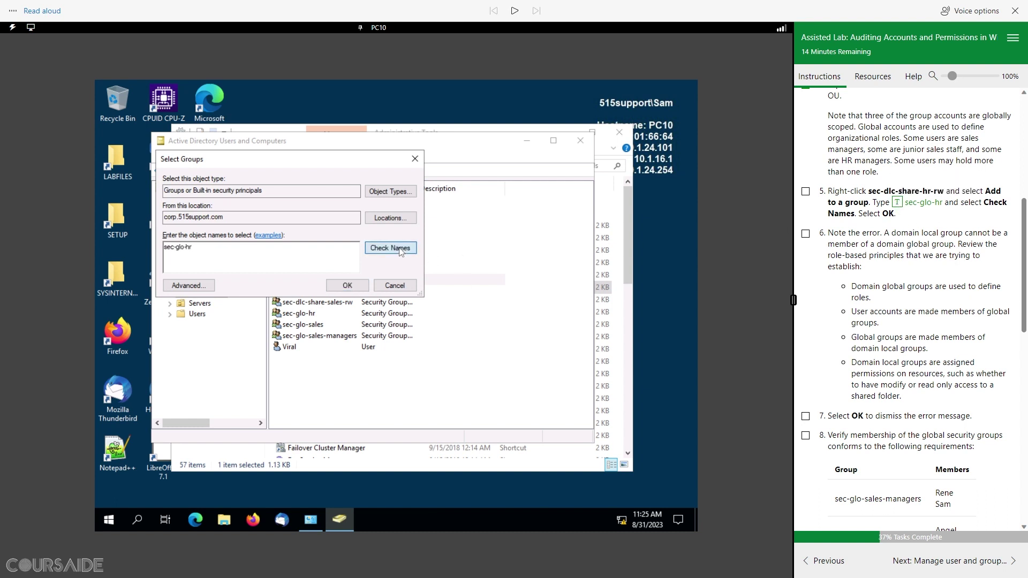
{"action": "left_click", "coordinate": [347, 286]}
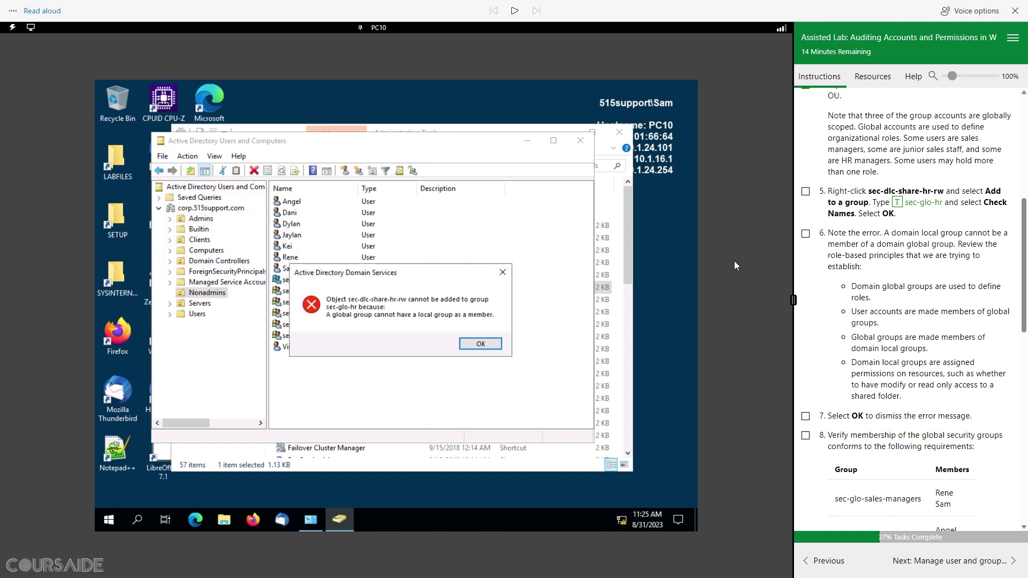
{"action": "left_click", "coordinate": [805, 192]}
Step: Dismiss the group nesting error and check off lab step 7
{"action": "scroll", "coordinate": [885, 310], "scroll_direction": "down", "scroll_amount": 4}
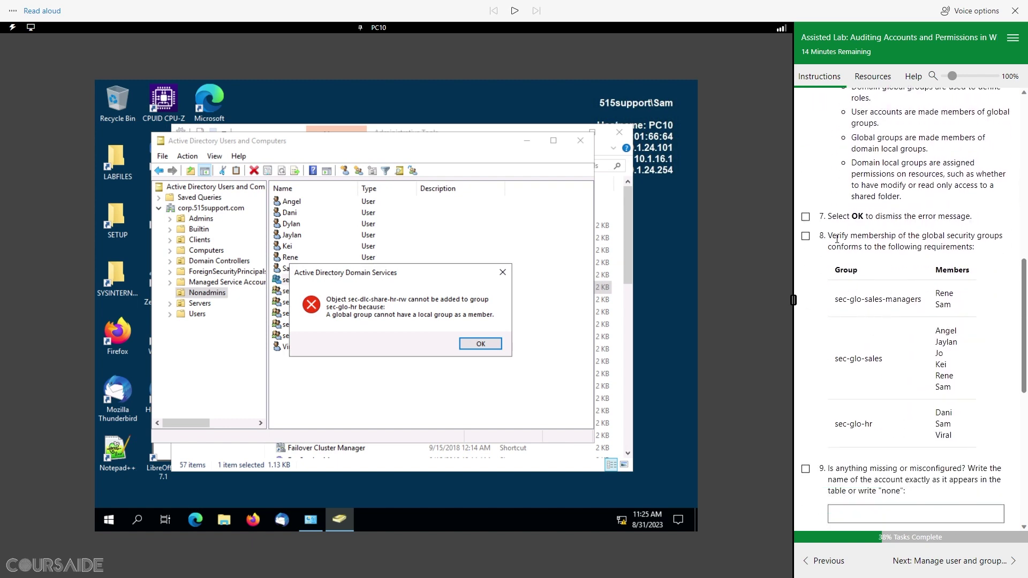
{"action": "left_click", "coordinate": [480, 344]}
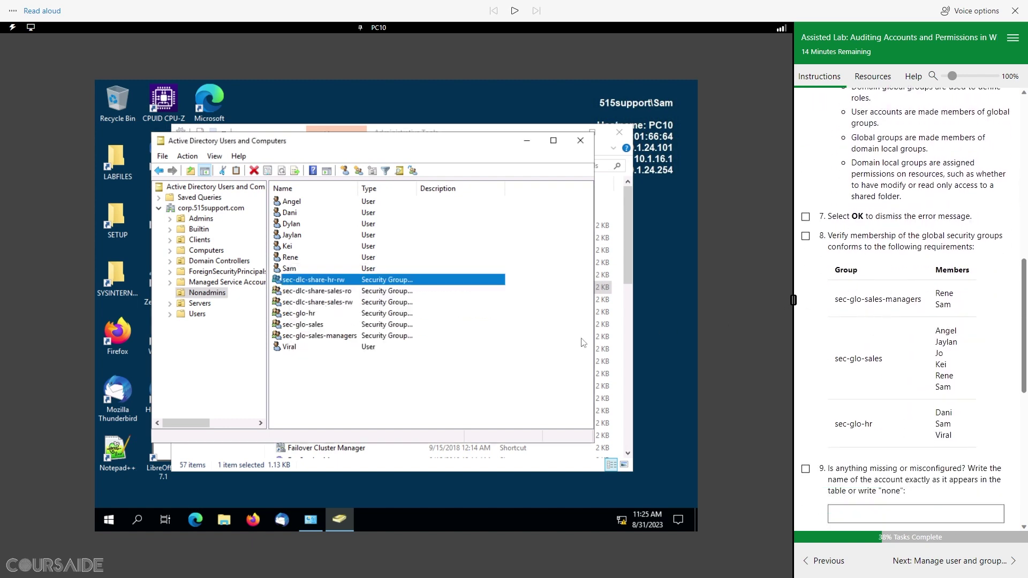
{"action": "left_click", "coordinate": [805, 217]}
{"action": "scroll", "coordinate": [853, 282], "scroll_direction": "down", "scroll_amount": 1}
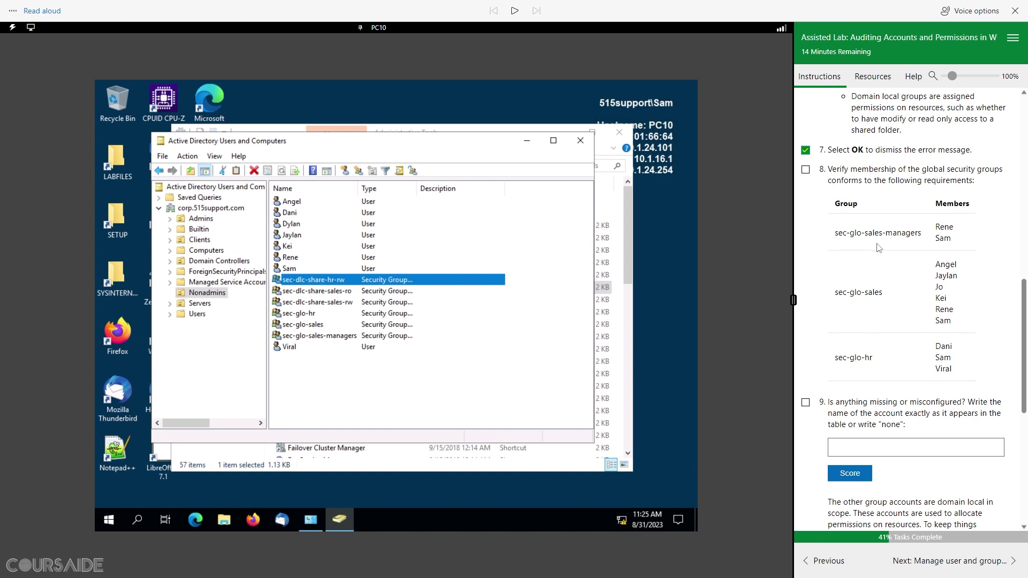
{"action": "left_click", "coordinate": [321, 337]}
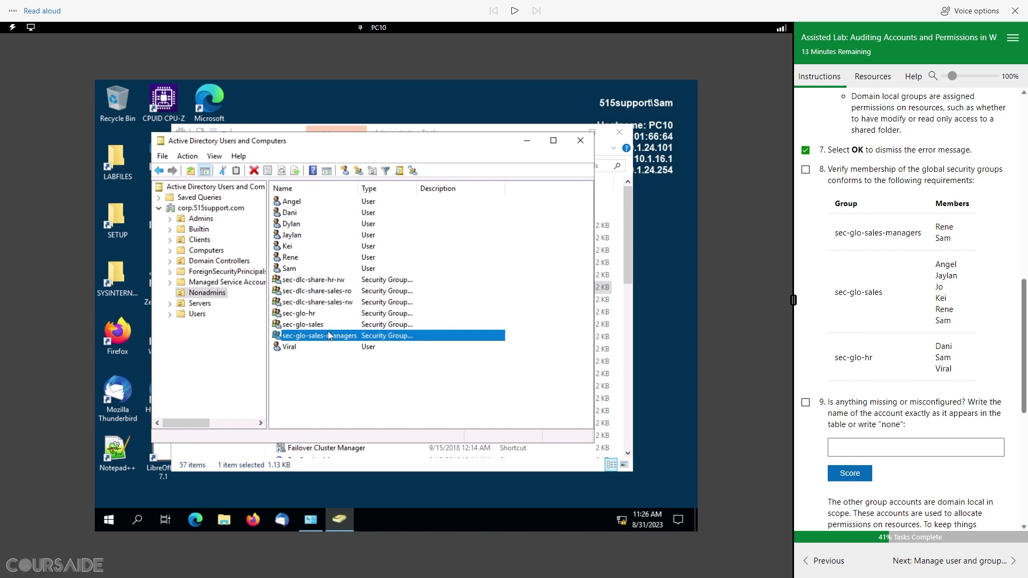
{"action": "right_click", "coordinate": [328, 339]}
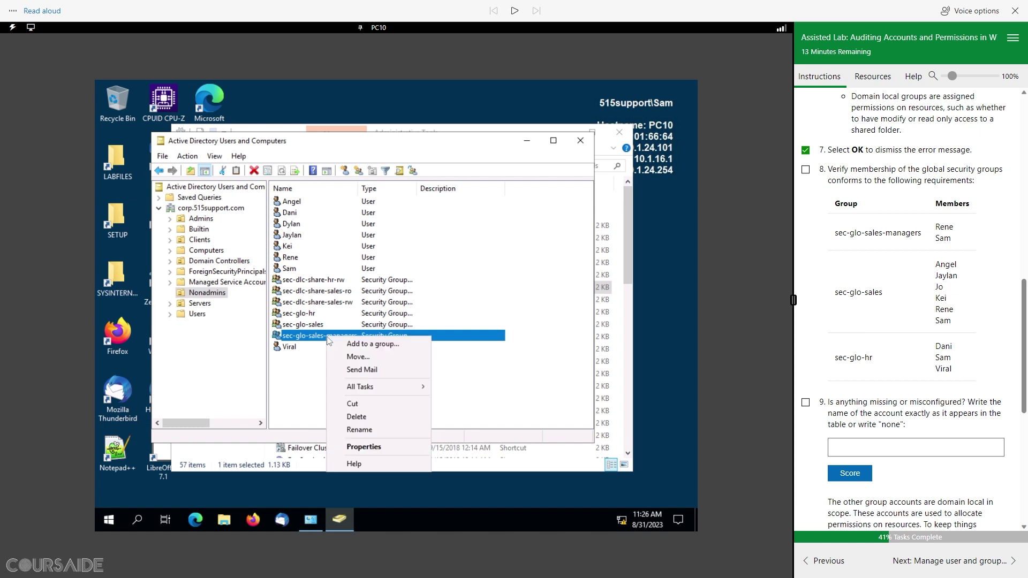
{"action": "left_click", "coordinate": [368, 454]}
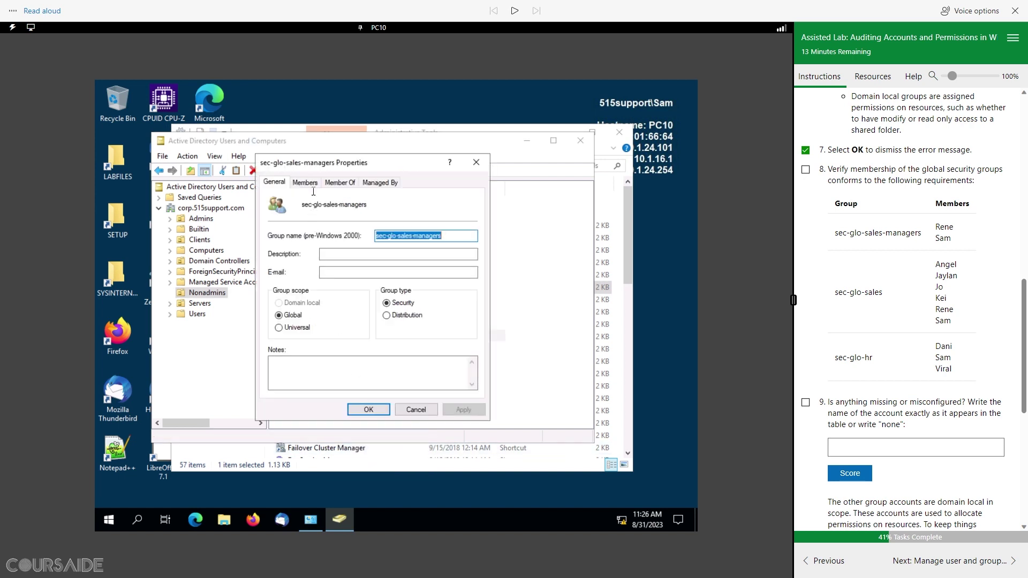
{"action": "left_click", "coordinate": [306, 183]}
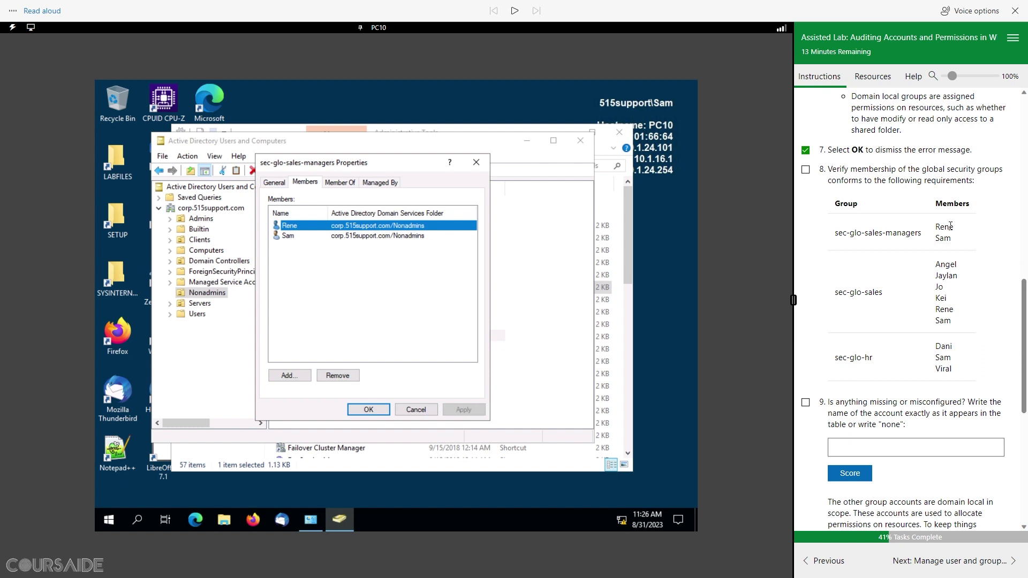
{"action": "left_click_drag", "start_coordinate": [834, 292], "coordinate": [884, 294]}
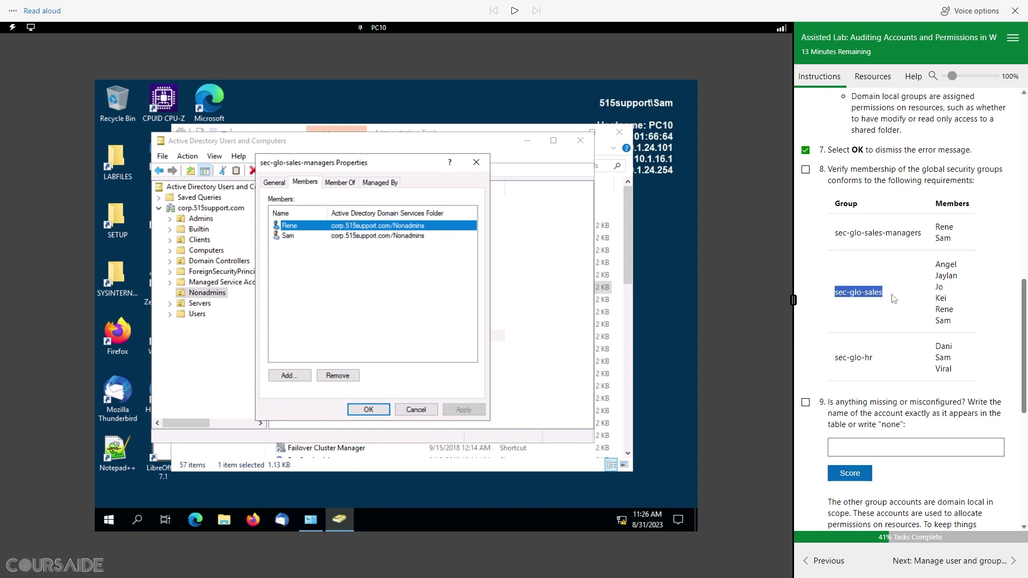
{"action": "left_click", "coordinate": [415, 409]}
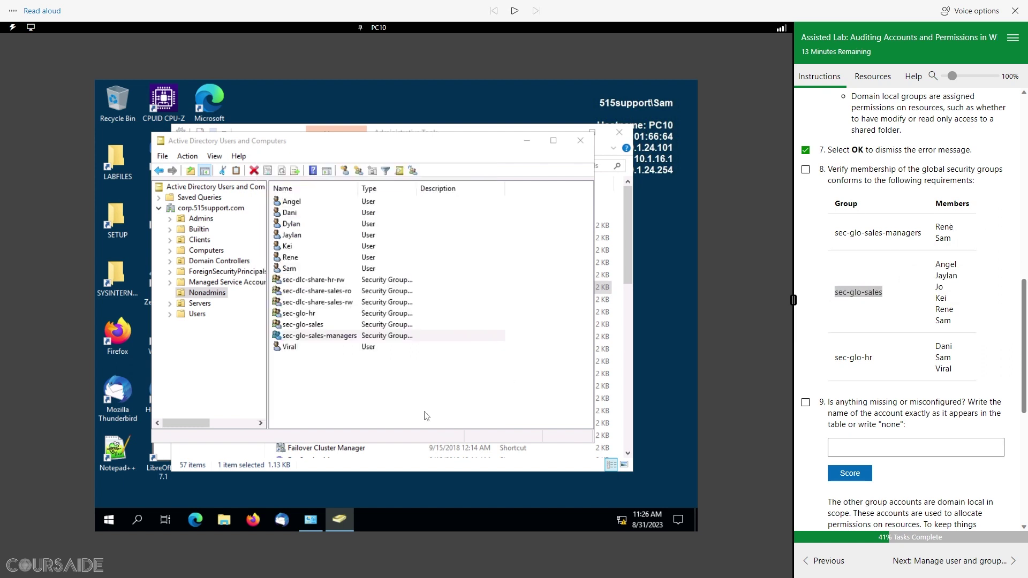
{"action": "left_click", "coordinate": [314, 327]}
{"action": "right_click", "coordinate": [314, 327]}
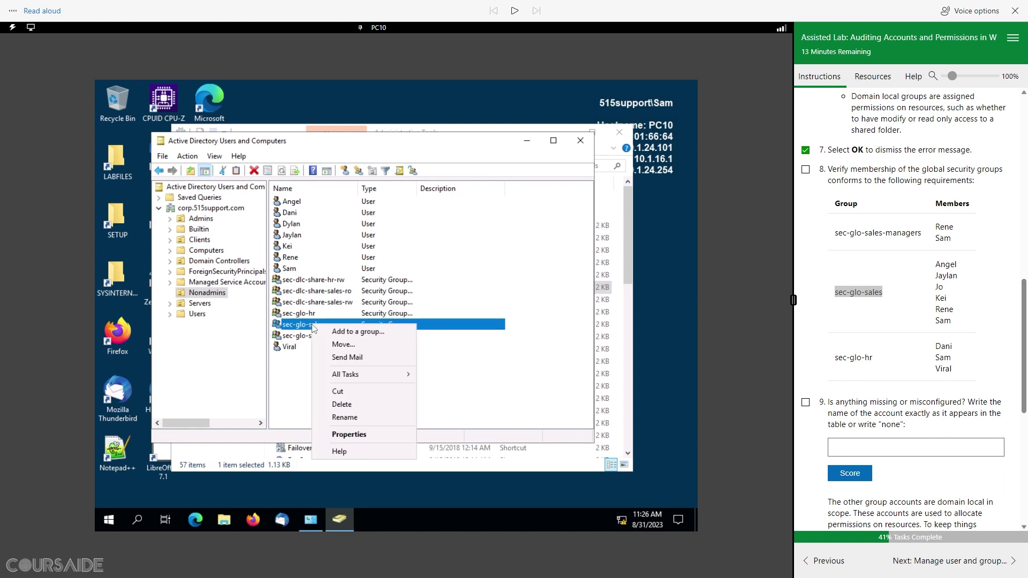
{"action": "left_click", "coordinate": [364, 435]}
{"action": "left_click", "coordinate": [305, 183]}
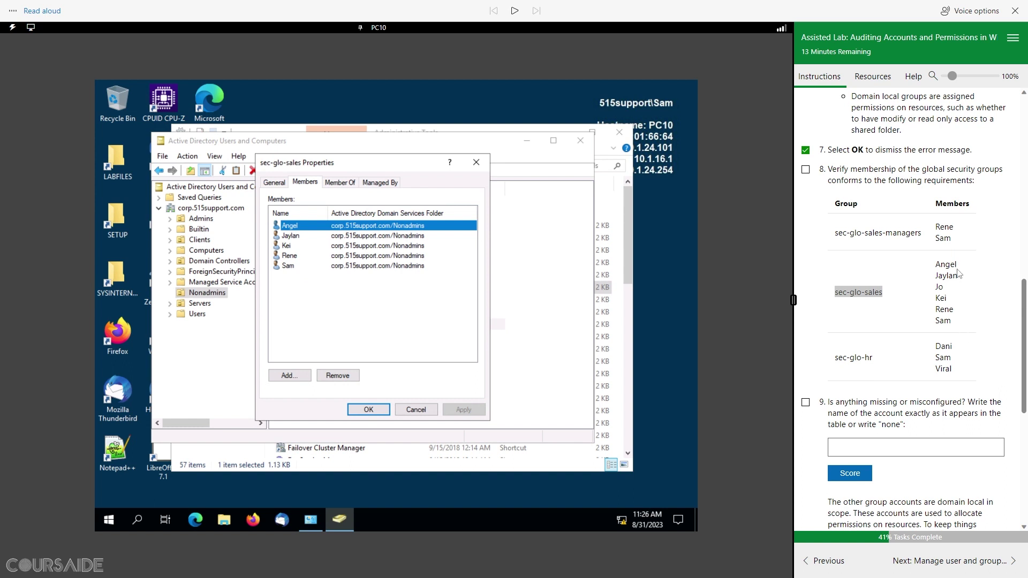
{"action": "double_click", "coordinate": [941, 288]}
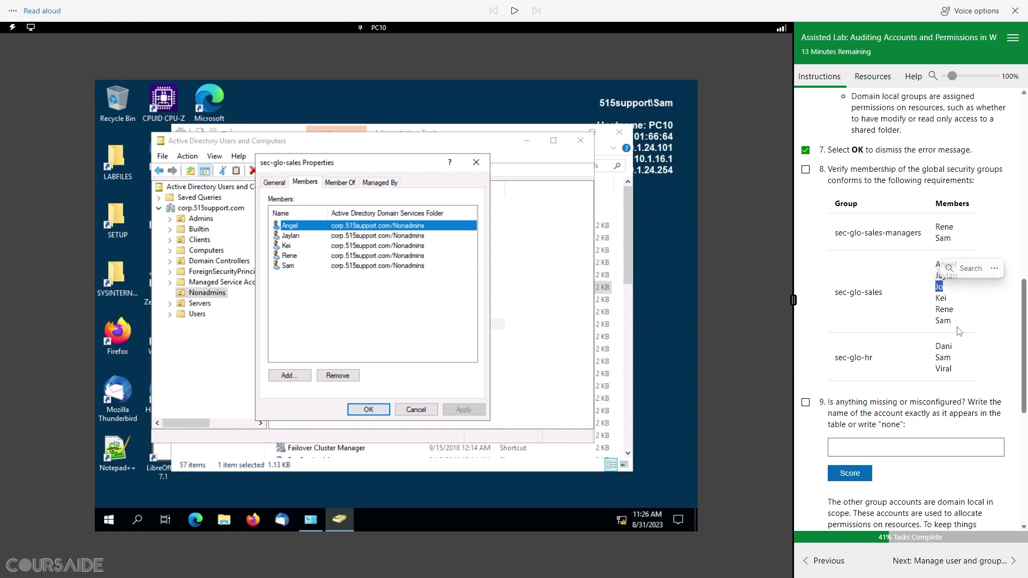
{"action": "left_click", "coordinate": [416, 410]}
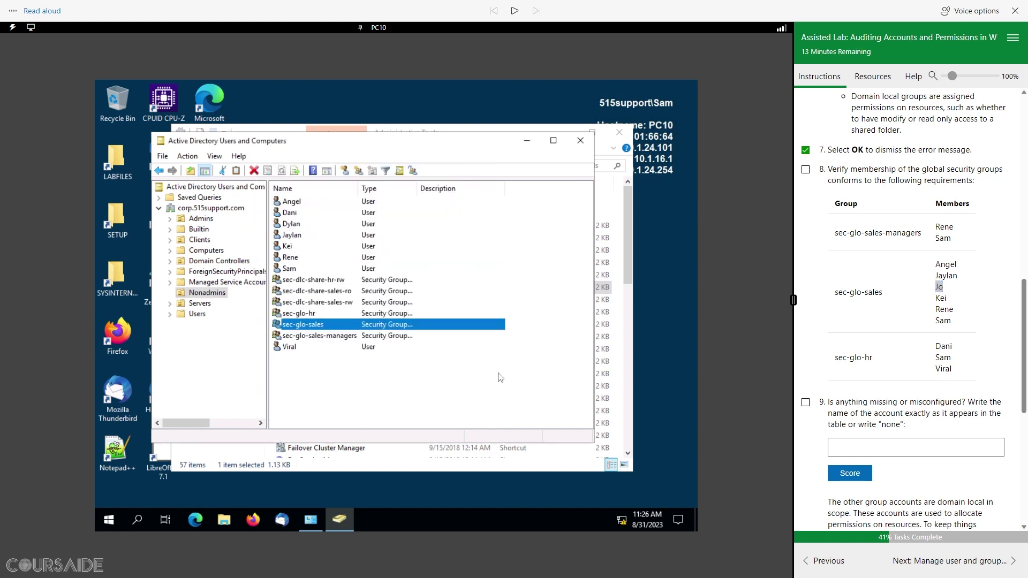
{"action": "left_click_drag", "start_coordinate": [833, 360], "coordinate": [875, 362]}
Step: Review sec-glo-hr's member list, close it, and tick off task 8
{"action": "left_click", "coordinate": [303, 314]}
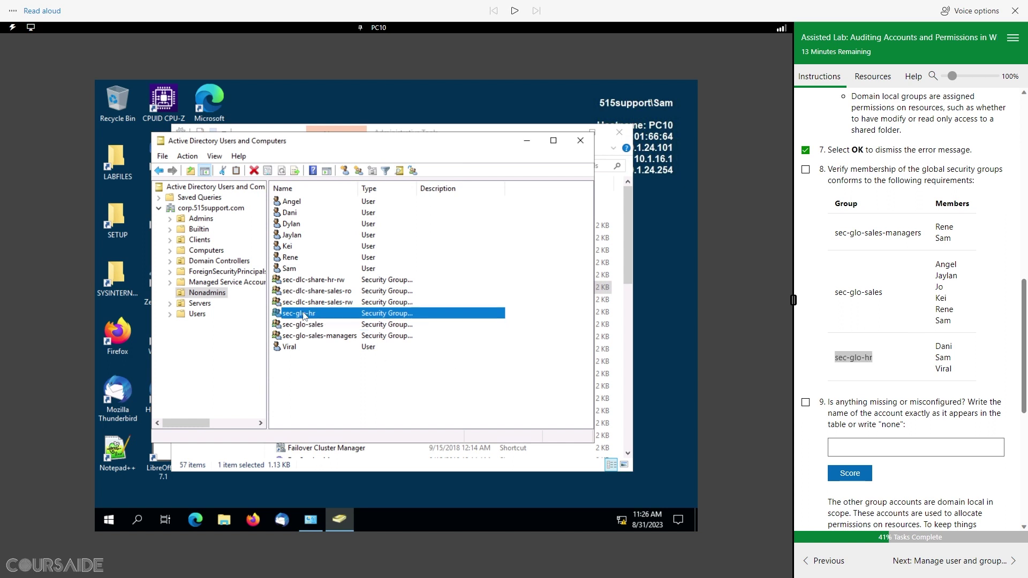
{"action": "right_click", "coordinate": [303, 315]}
{"action": "left_click", "coordinate": [342, 420]}
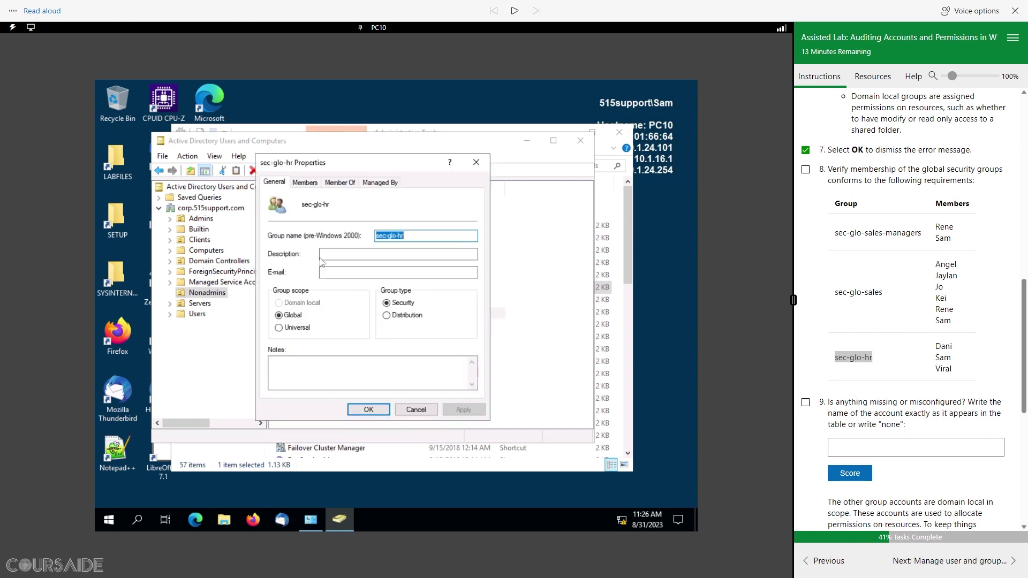
{"action": "left_click", "coordinate": [305, 185]}
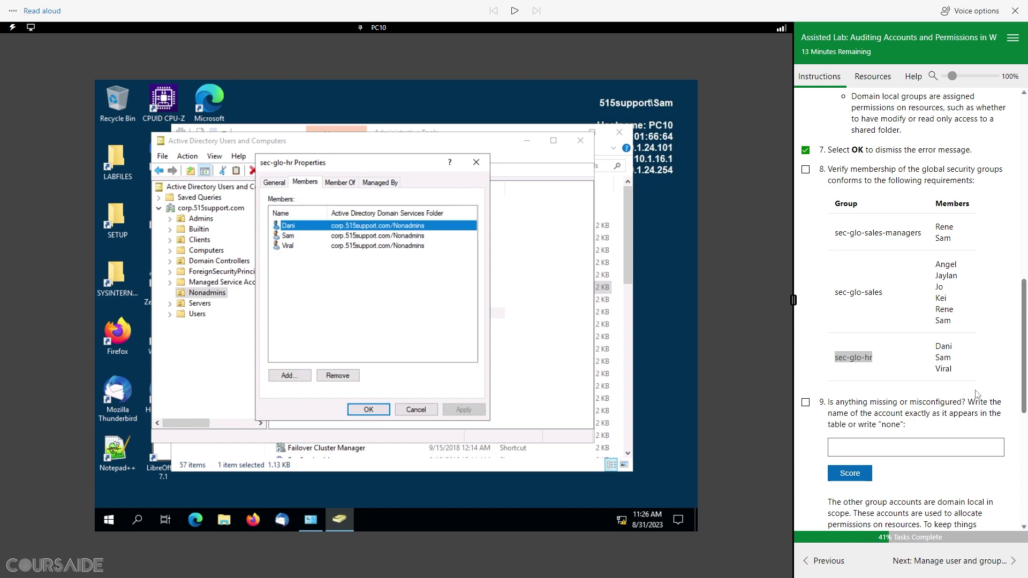
{"action": "left_click", "coordinate": [416, 410]}
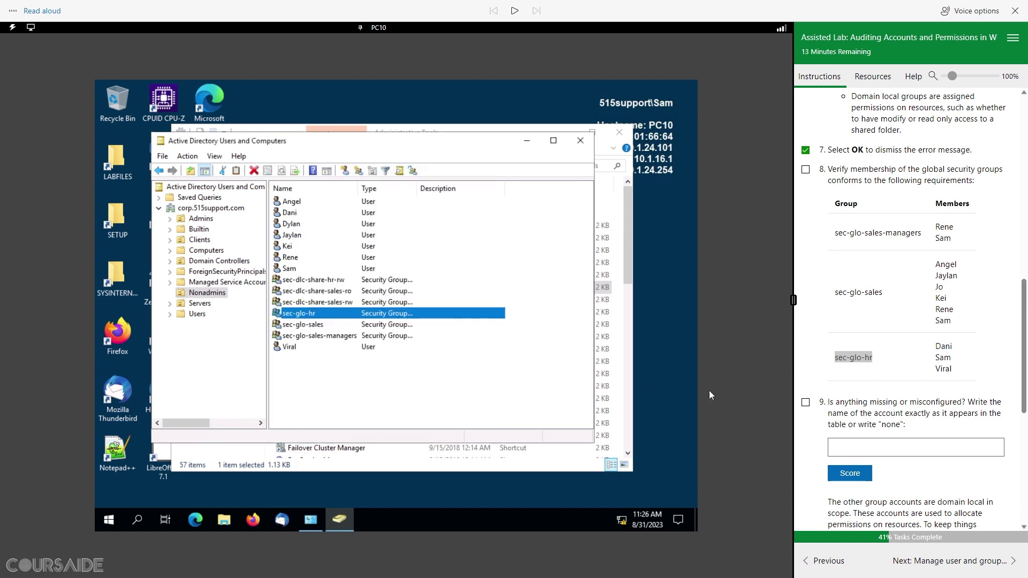
{"action": "scroll", "coordinate": [900, 420], "scroll_direction": "down", "scroll_amount": 1}
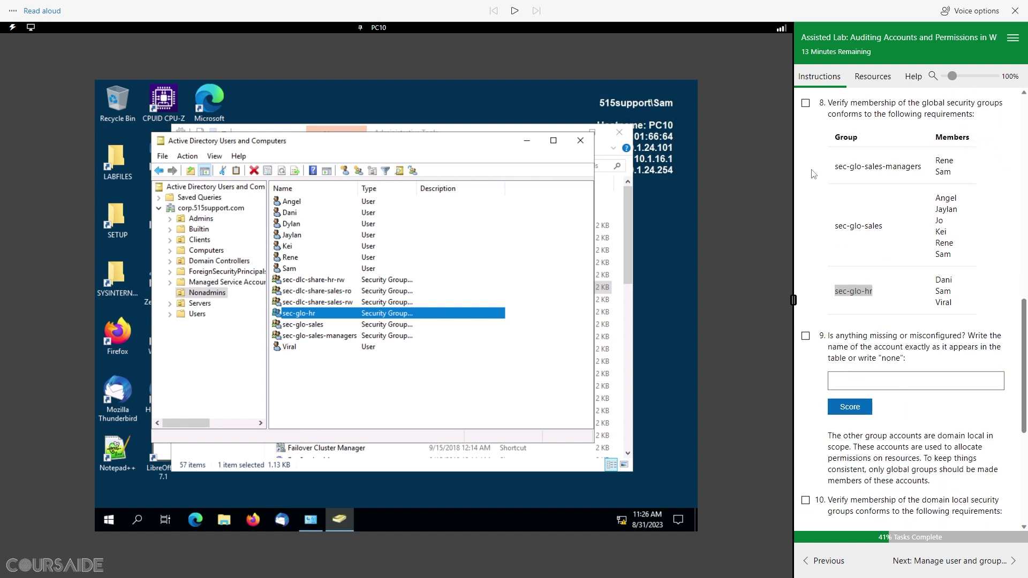
{"action": "left_click", "coordinate": [805, 103]}
Step: Show sec-glo-sales' members: Angel, Jaylan, Kei, Rene and Sam
{"action": "scroll", "coordinate": [893, 246], "scroll_direction": "down", "scroll_amount": 3}
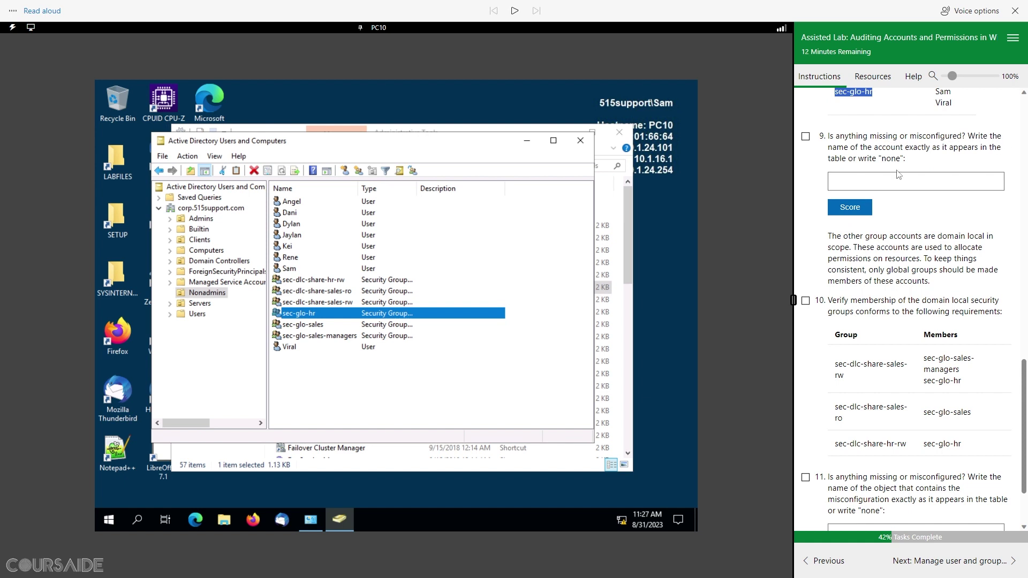
{"action": "left_click", "coordinate": [333, 303]}
{"action": "scroll", "coordinate": [824, 359], "scroll_direction": "up", "scroll_amount": 4}
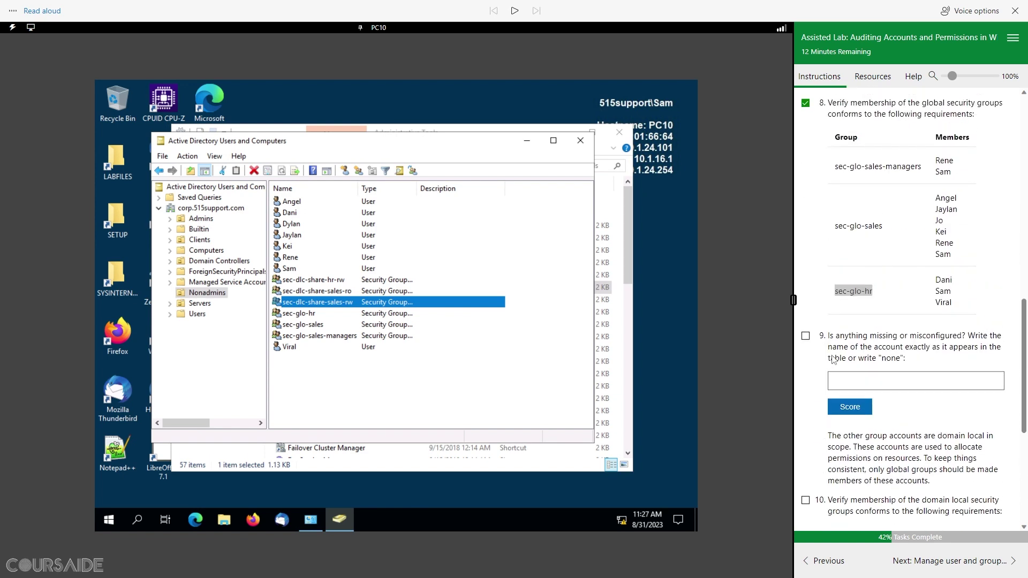
{"action": "mouse_move", "coordinate": [889, 230]}
{"action": "left_mouse_down"}
{"action": "mouse_move", "coordinate": [821, 230]}
{"action": "mouse_move", "coordinate": [882, 226]}
{"action": "left_mouse_up"}
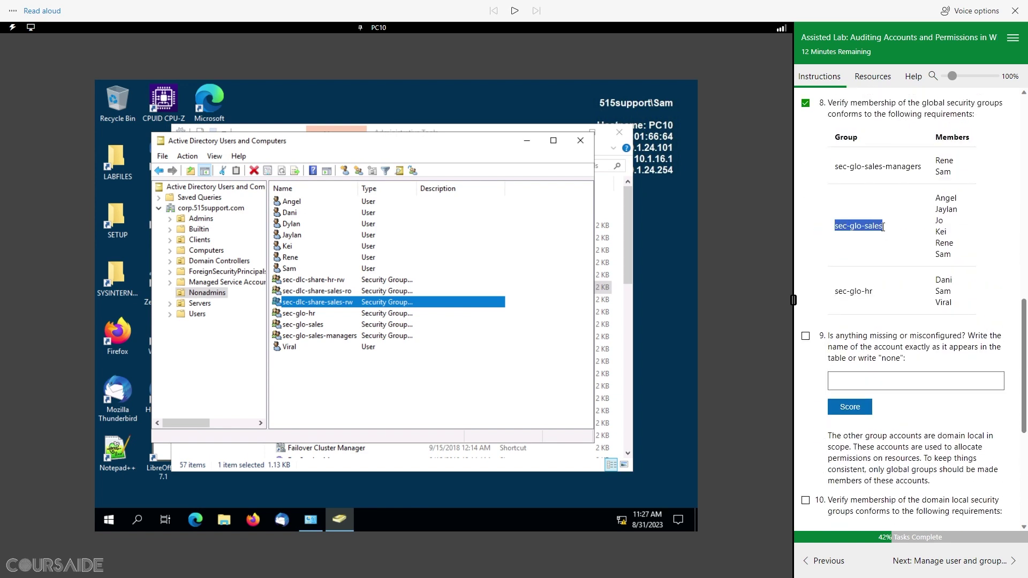
{"action": "left_click", "coordinate": [313, 325]}
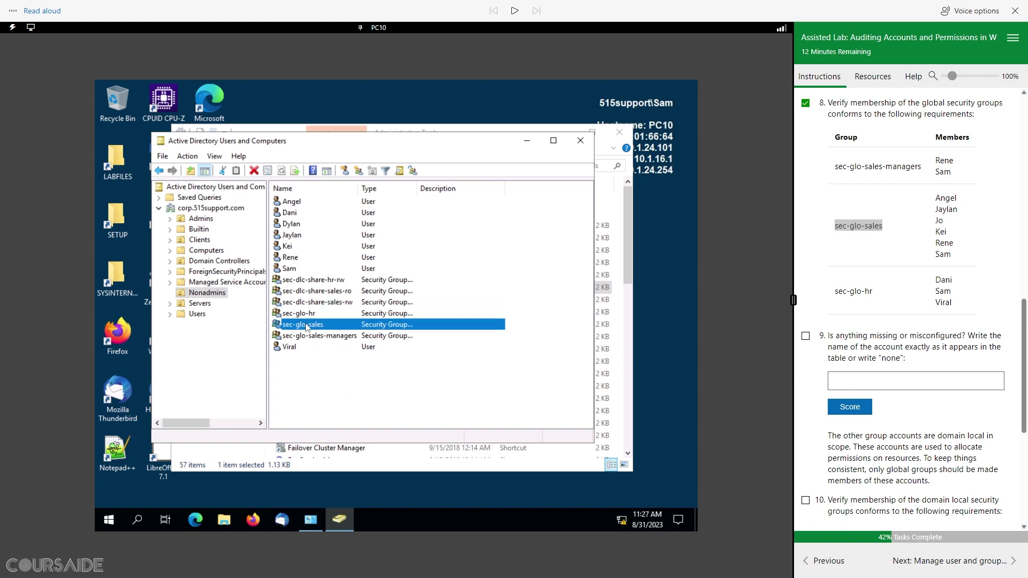
{"action": "right_click", "coordinate": [307, 325]}
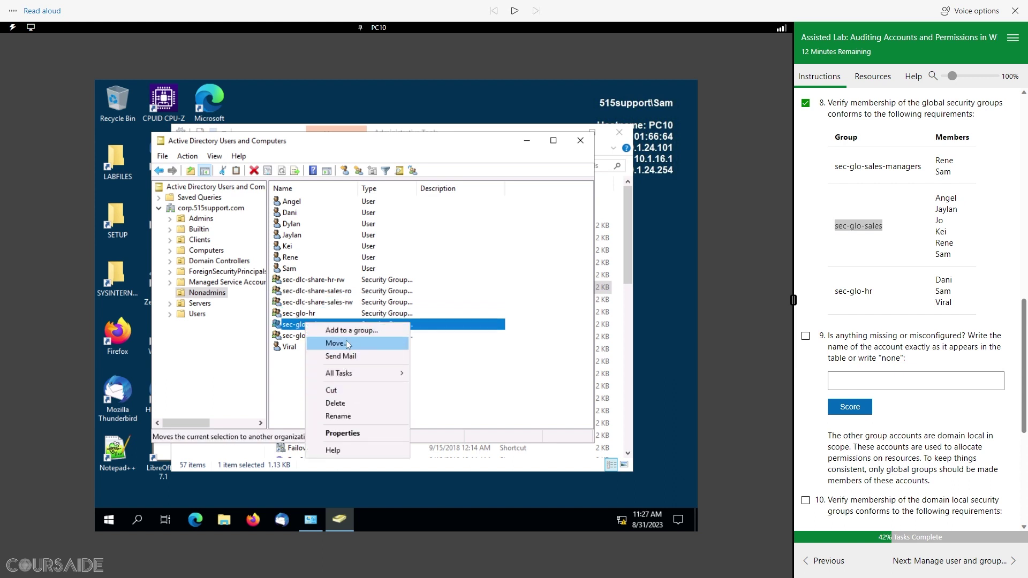
{"action": "left_click", "coordinate": [352, 434]}
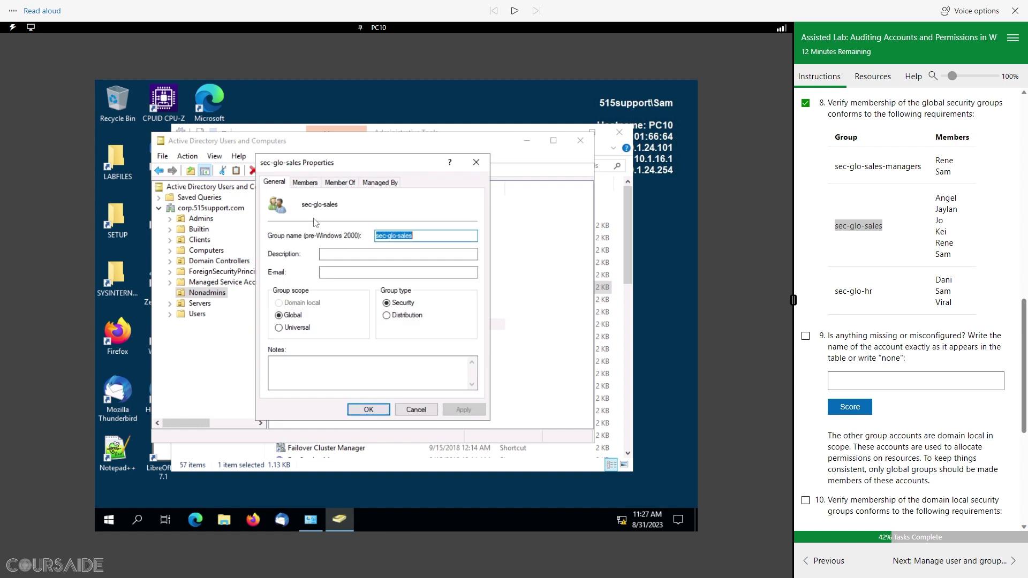
{"action": "left_click", "coordinate": [312, 183]}
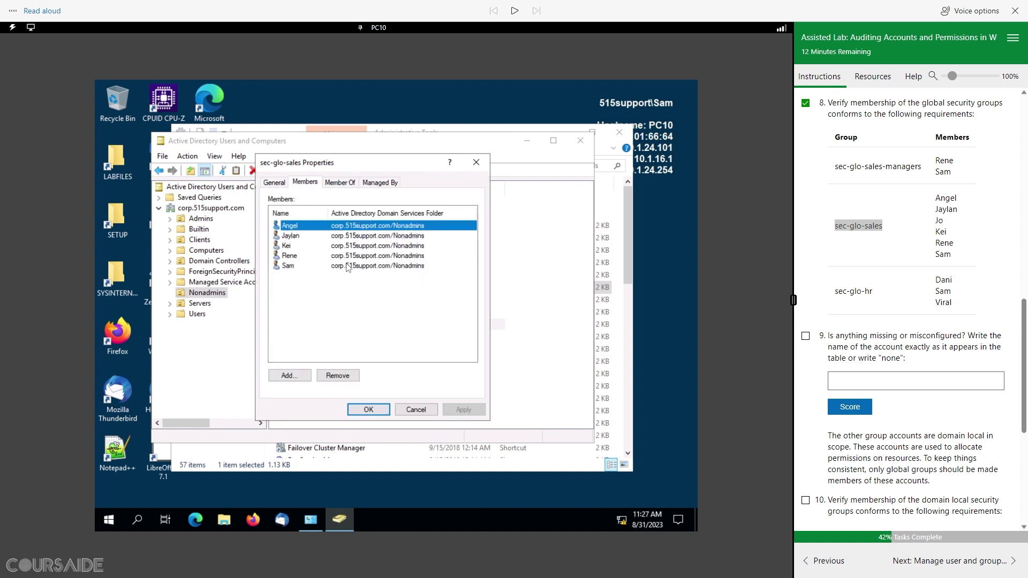
Step: Answer task 9 with Jo, score it Correct, tick task 9, and close sec-glo-sales' properties
{"action": "double_click", "coordinate": [939, 221]}
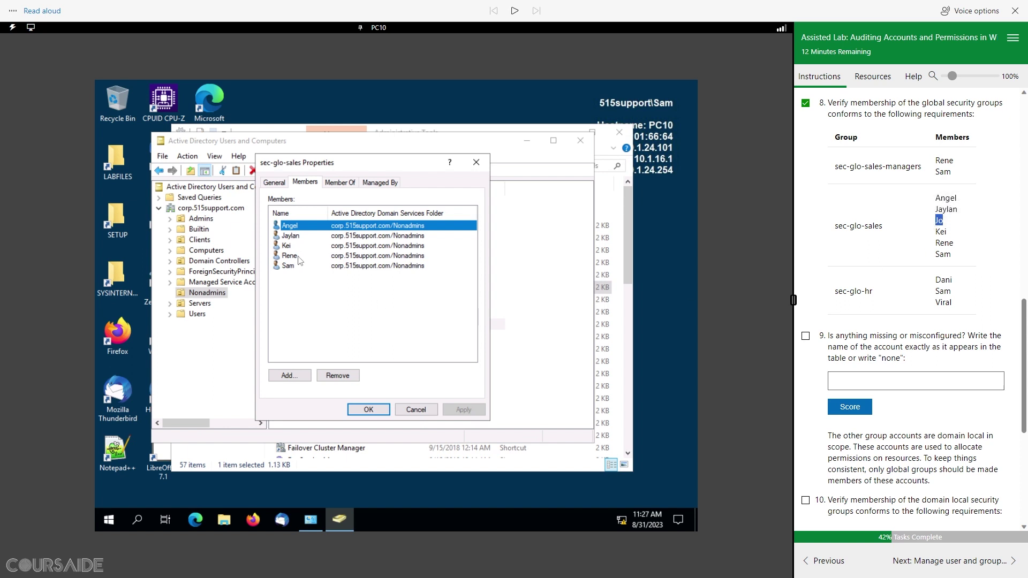
{"action": "left_click", "coordinate": [853, 383]}
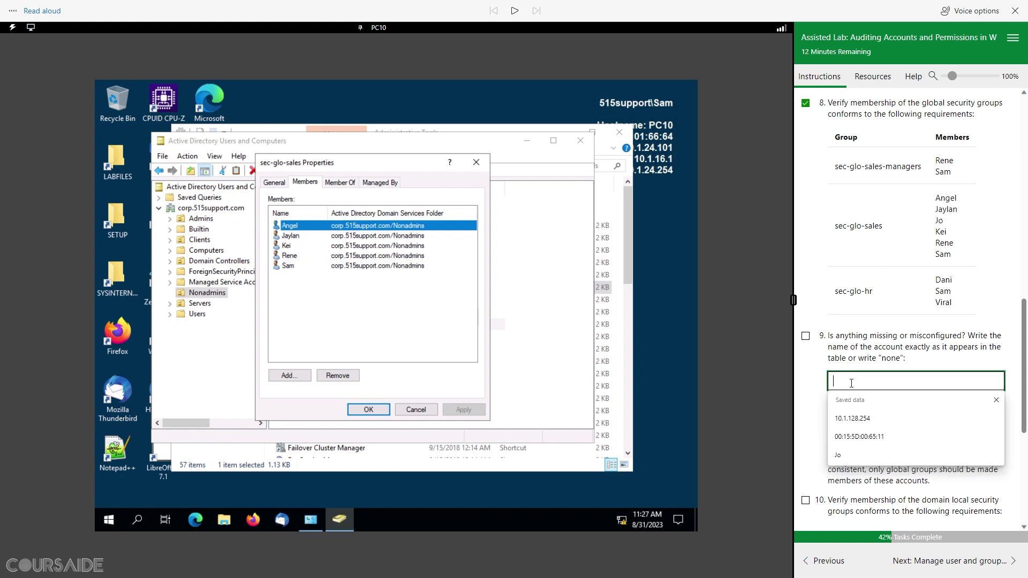
{"action": "left_click", "coordinate": [857, 456]}
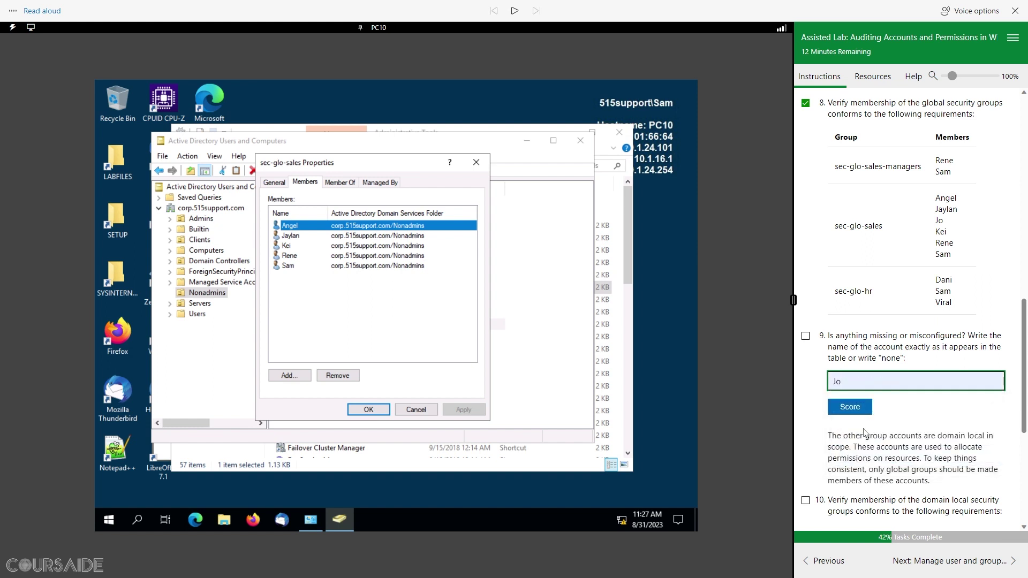
{"action": "left_click", "coordinate": [851, 407]}
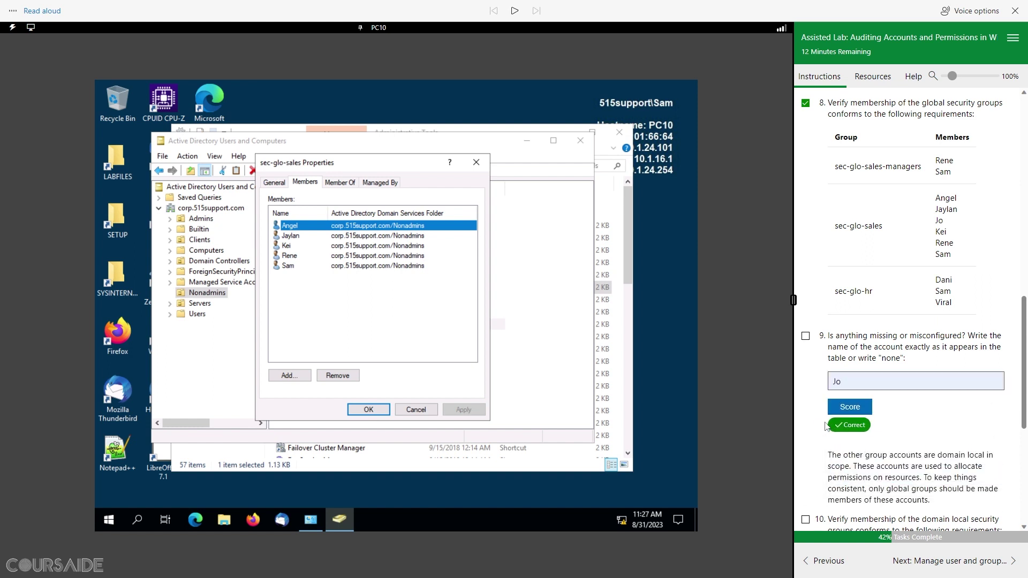
{"action": "left_click", "coordinate": [806, 336]}
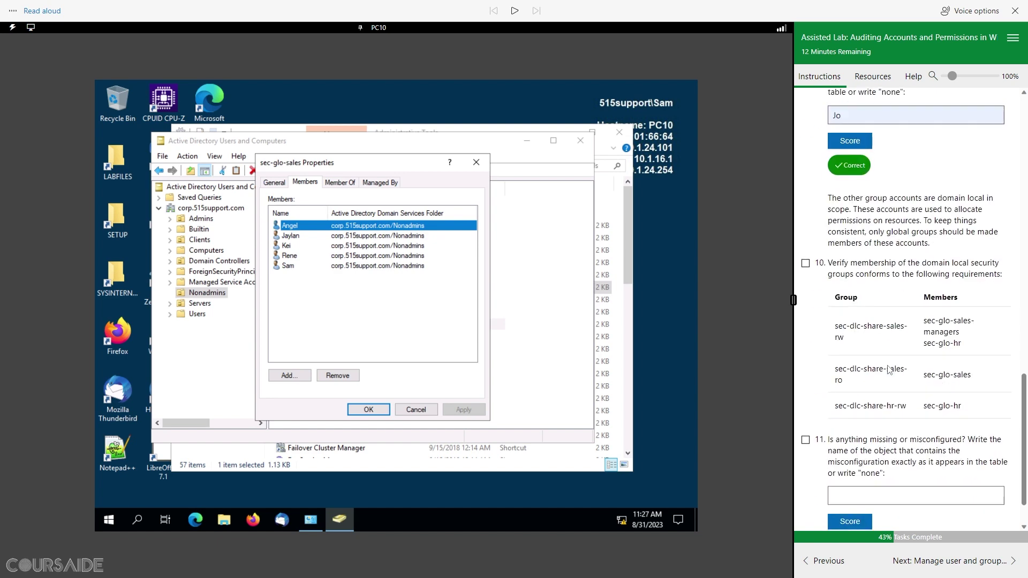
{"action": "left_click", "coordinate": [422, 410]}
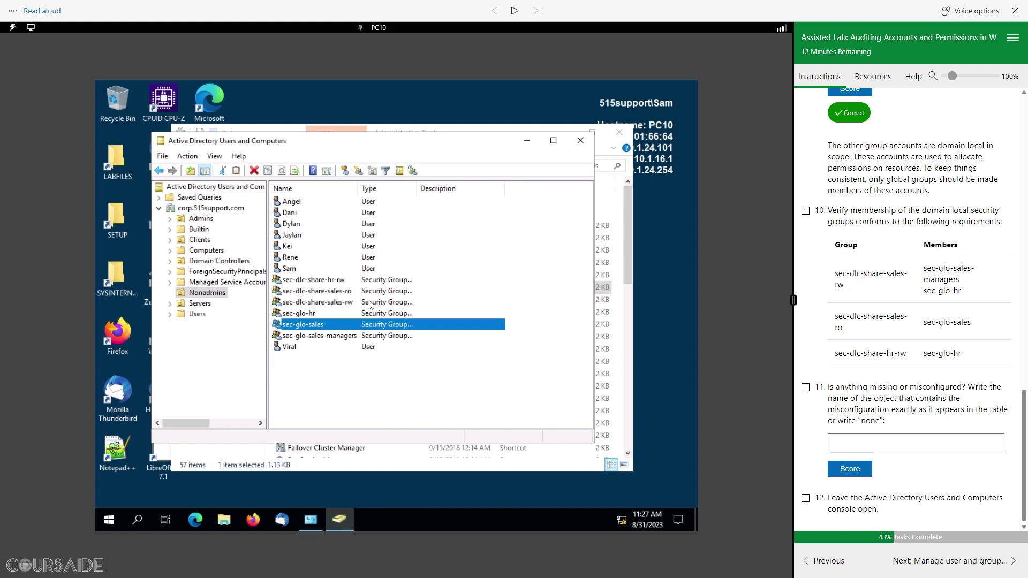
{"action": "left_click", "coordinate": [341, 304]}
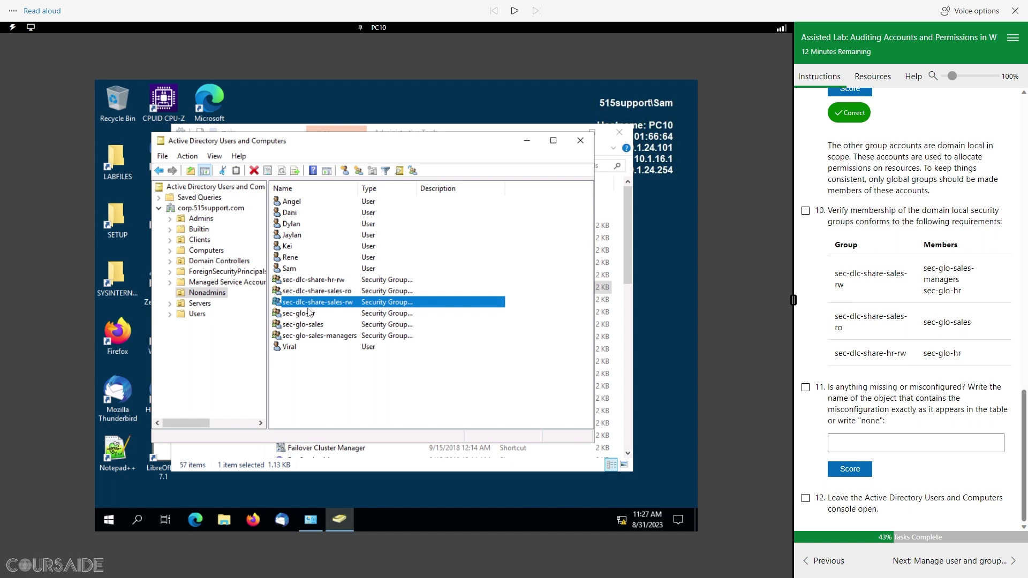
{"action": "right_click", "coordinate": [348, 309]}
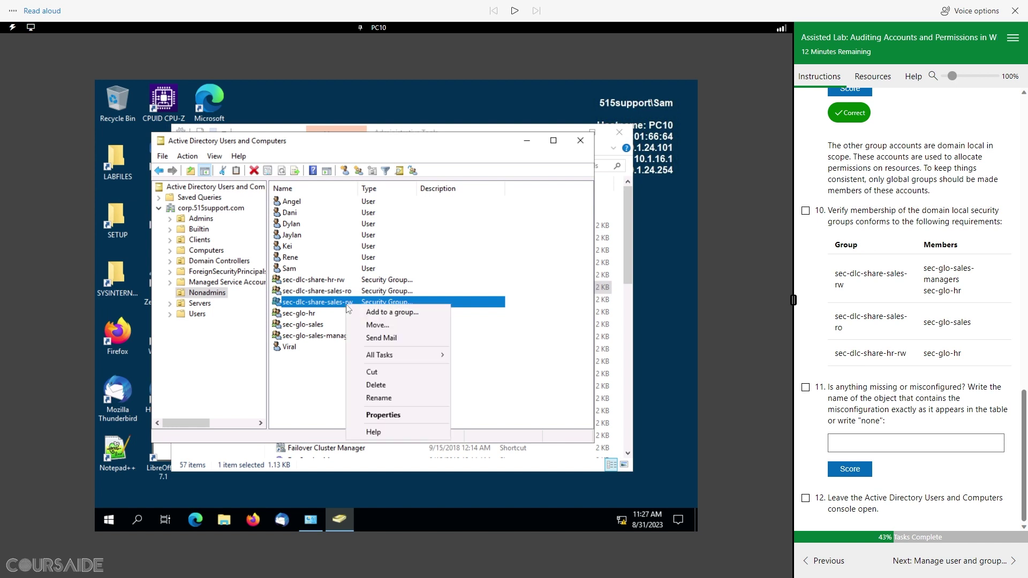
{"action": "left_click", "coordinate": [394, 417]}
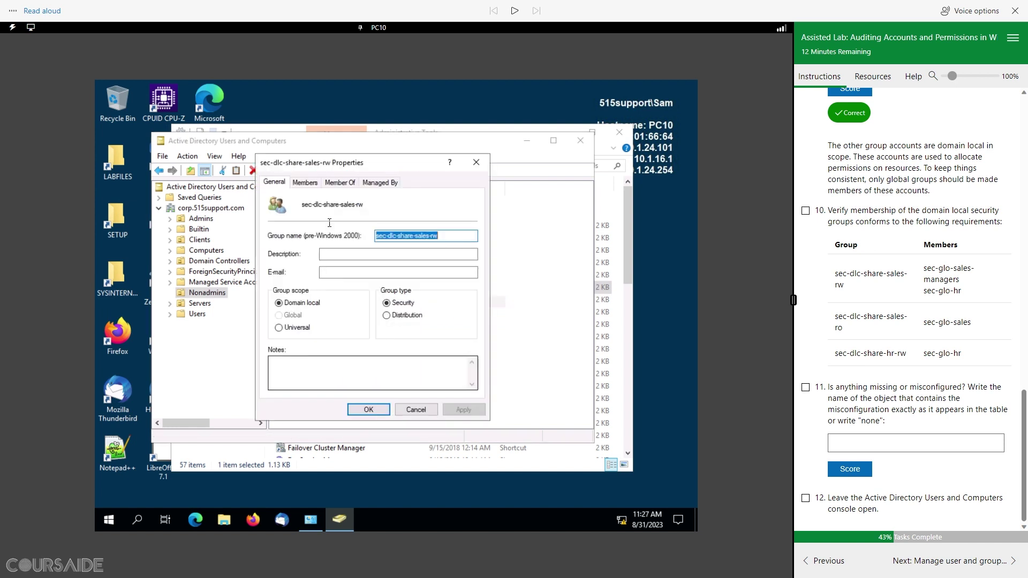
{"action": "left_click", "coordinate": [310, 184]}
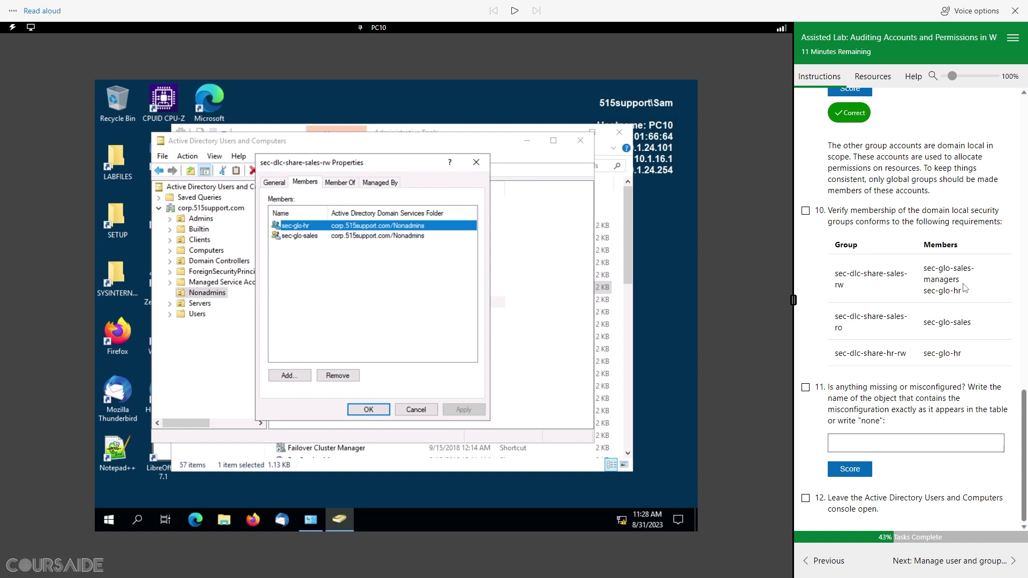
{"action": "left_click_drag", "start_coordinate": [964, 284], "coordinate": [923, 279]}
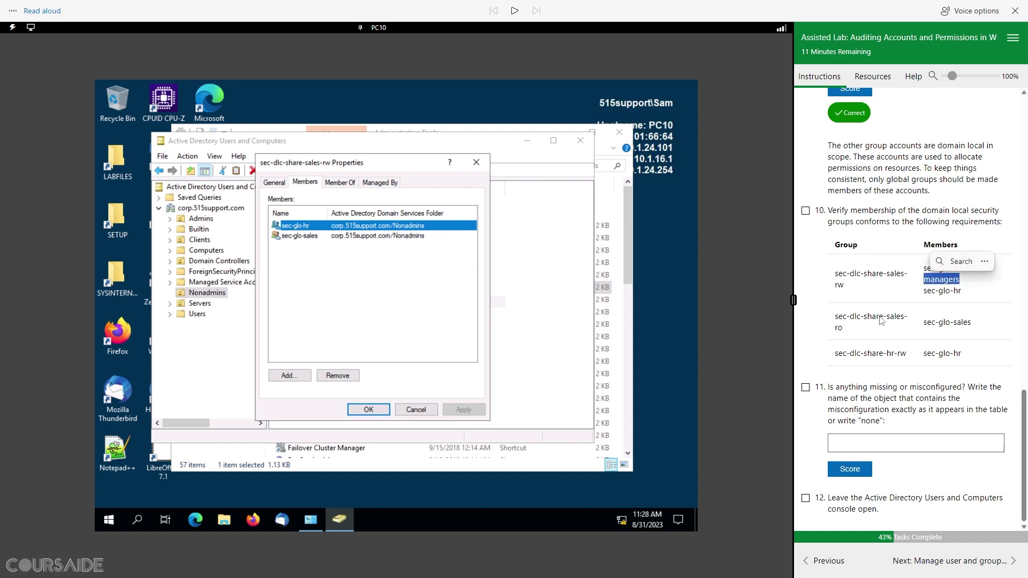
{"action": "left_click", "coordinate": [424, 413]}
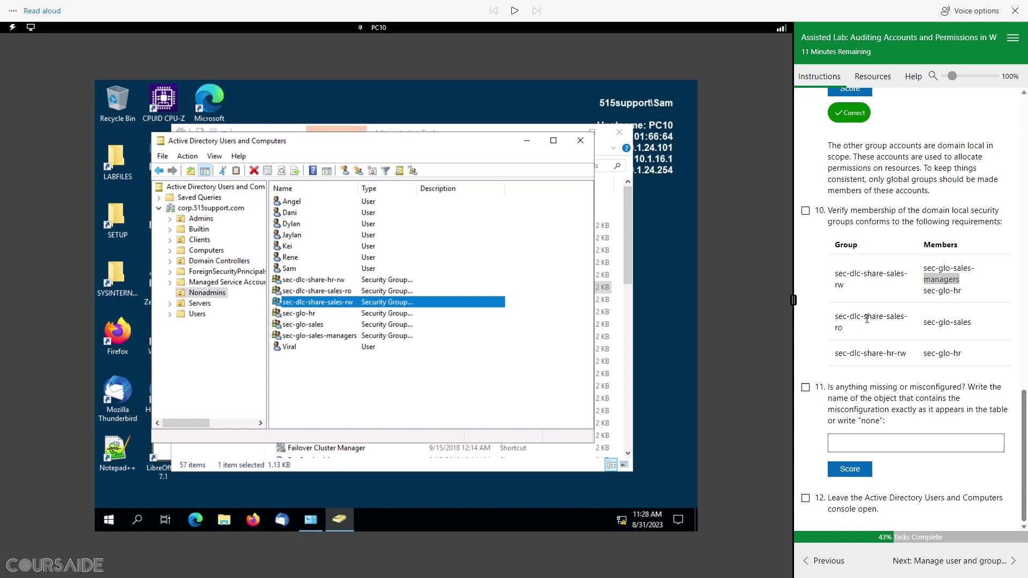
{"action": "left_click", "coordinate": [317, 292]}
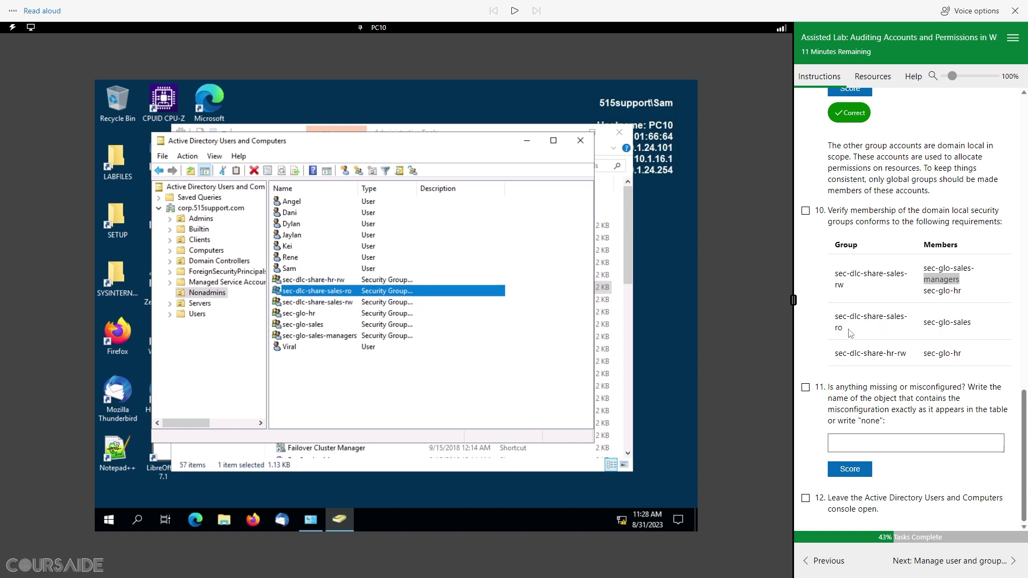
{"action": "left_click_drag", "start_coordinate": [851, 329], "coordinate": [834, 316]}
{"action": "key", "text": "ctrl+c"}
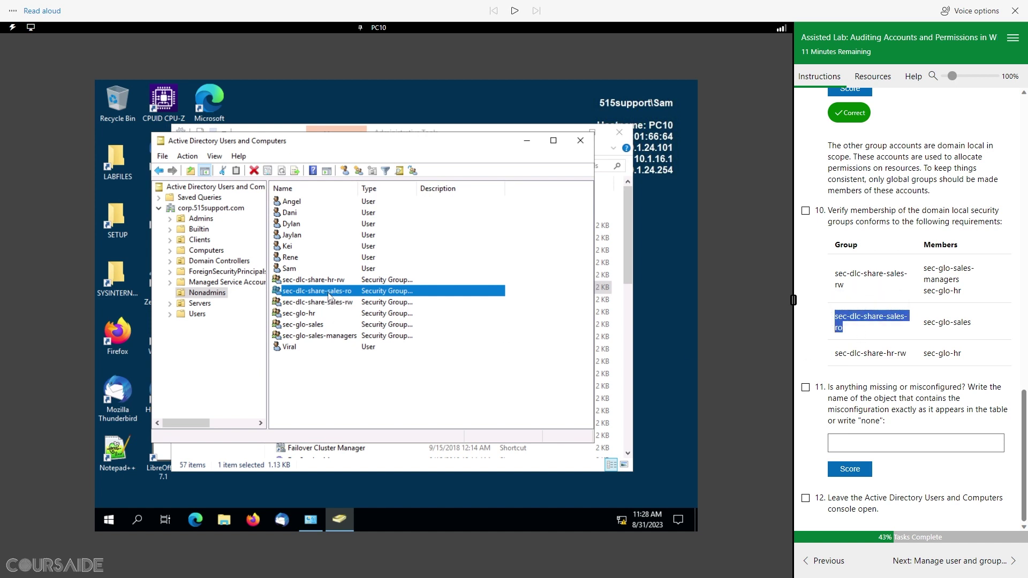
Step: Check sec-dlc-share-sales-ro's members and close its properties without changes
{"action": "right_click", "coordinate": [329, 295]}
{"action": "left_click", "coordinate": [366, 405]}
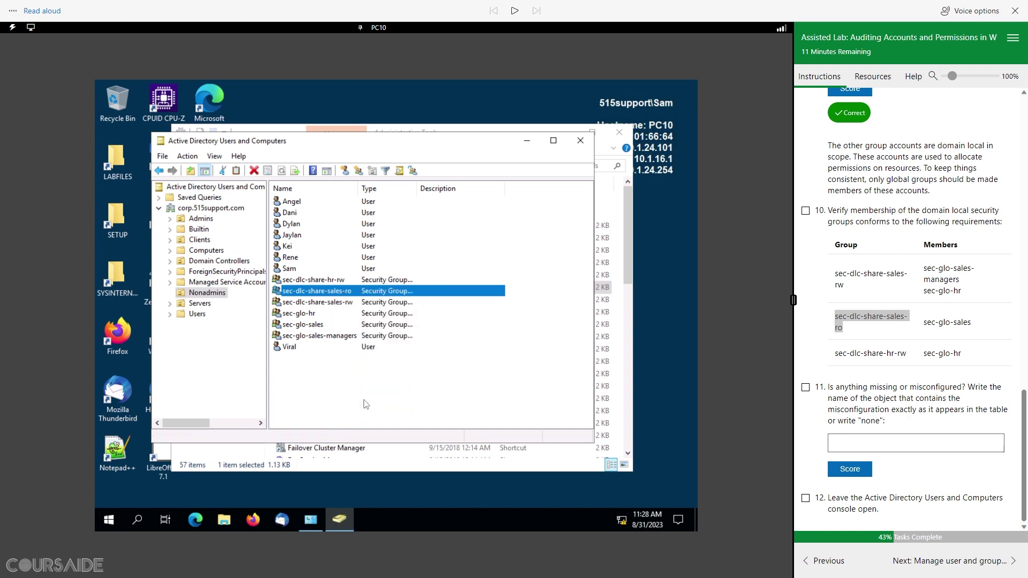
{"action": "left_click", "coordinate": [308, 182]}
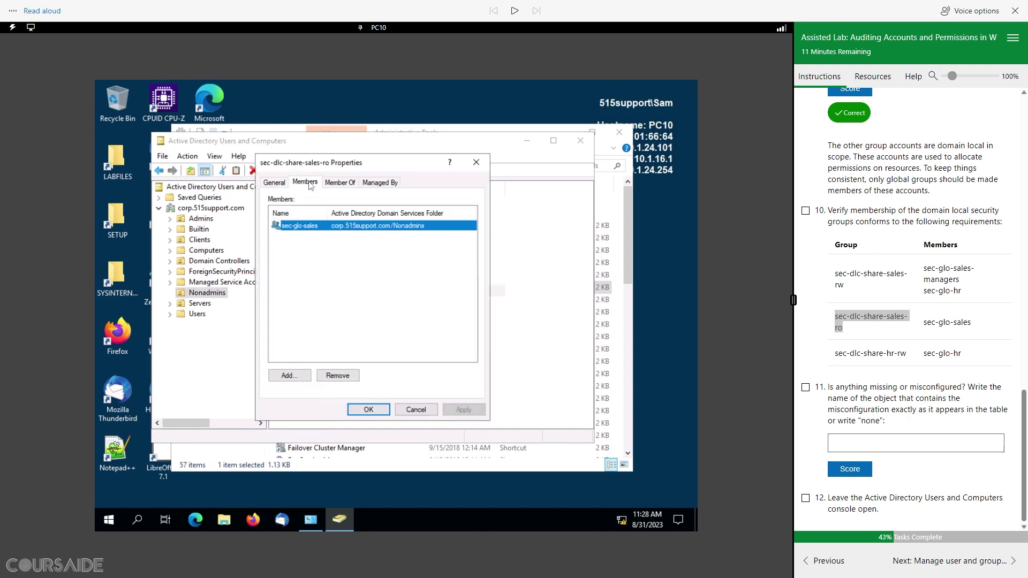
{"action": "left_click", "coordinate": [426, 410]}
Step: Confirm sec-dlc-share-hr-rw contains only sec-glo-hr and close its properties
{"action": "left_click_drag", "start_coordinate": [913, 366], "coordinate": [830, 357]}
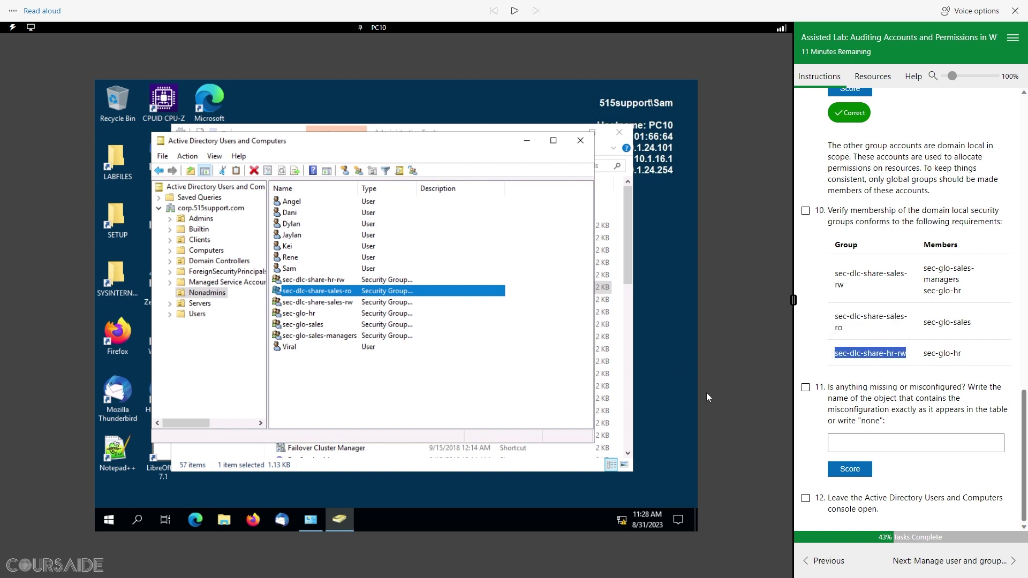
{"action": "left_click", "coordinate": [329, 281]}
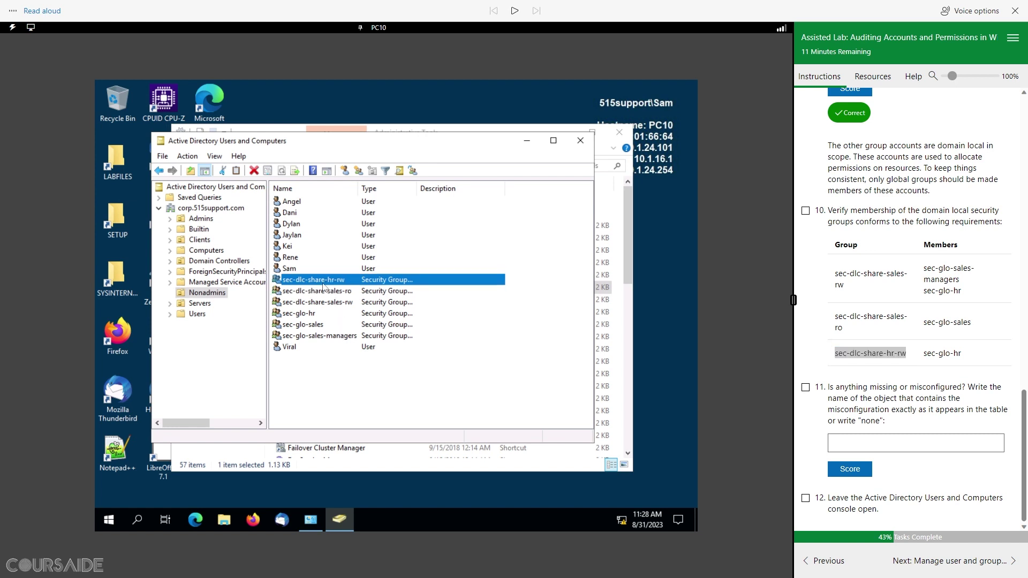
{"action": "right_click", "coordinate": [338, 282]}
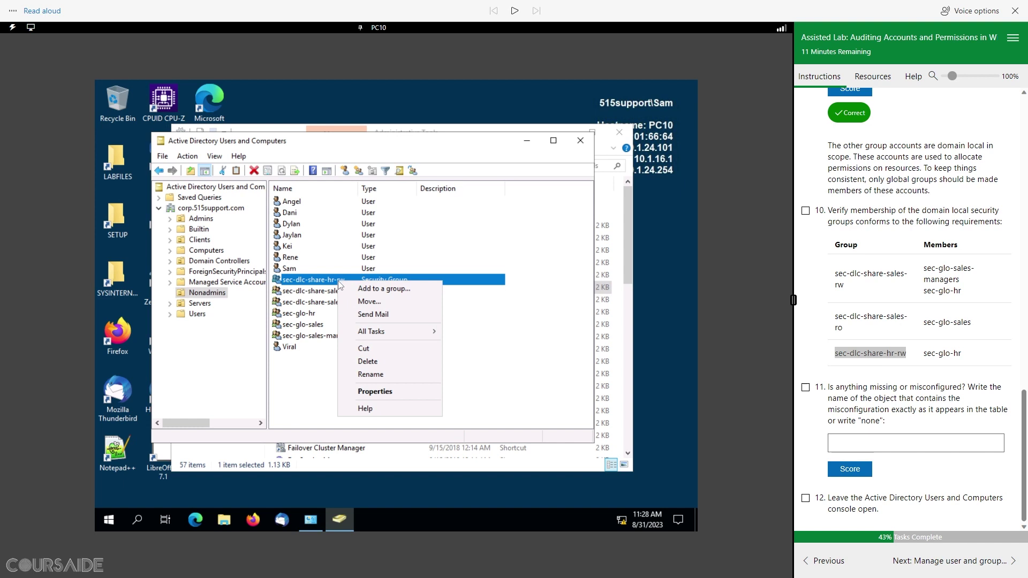
{"action": "left_click", "coordinate": [385, 390]}
{"action": "left_click", "coordinate": [305, 183]}
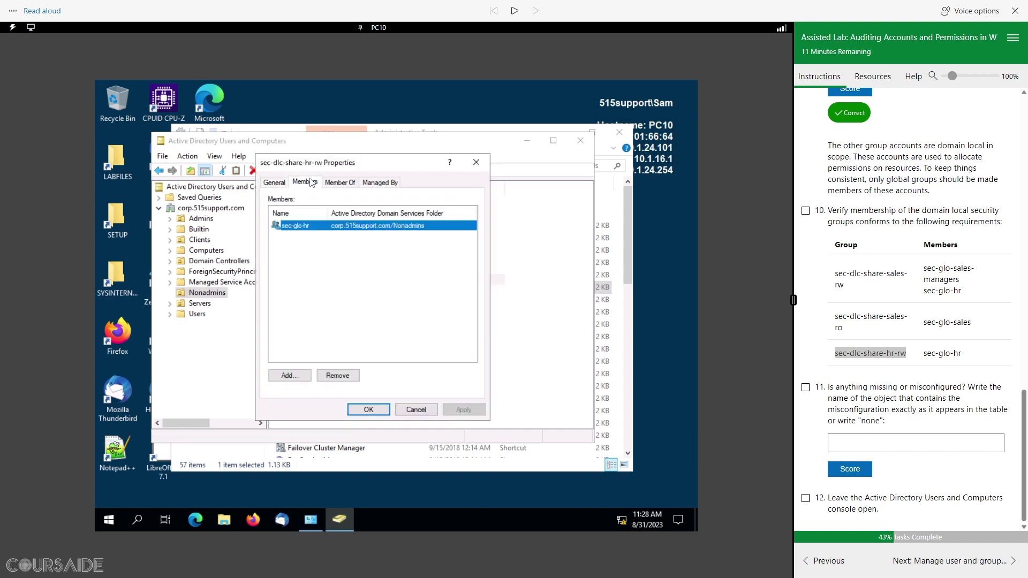
{"action": "left_click", "coordinate": [423, 413]}
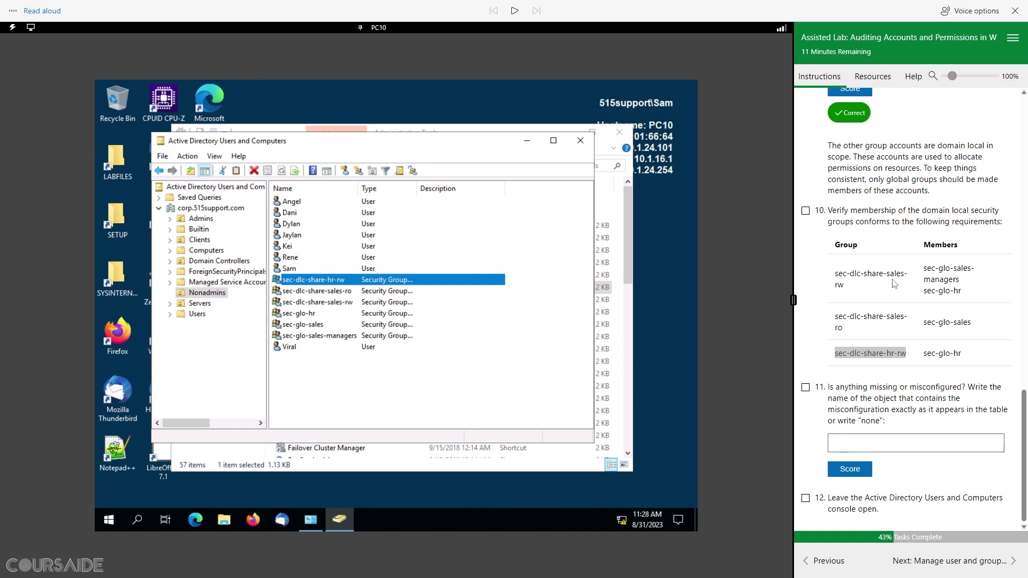
Step: Copy the name sec-dlc-share-sales-rw from the instructions and select that group
{"action": "left_click_drag", "start_coordinate": [853, 289], "coordinate": [844, 277]}
{"action": "right_click", "coordinate": [844, 276]}
{"action": "left_click", "coordinate": [809, 320]}
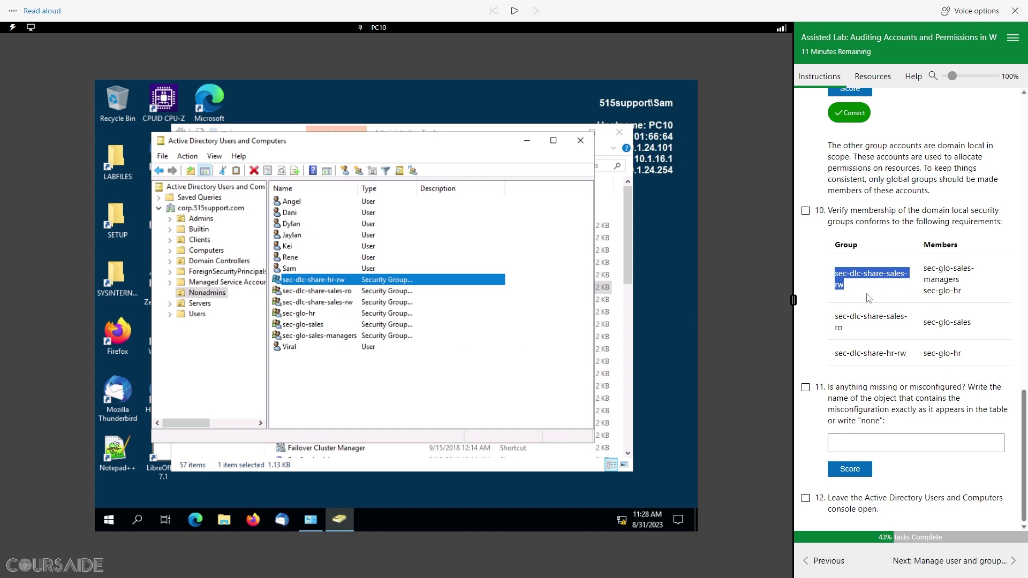
{"action": "left_click", "coordinate": [320, 303]}
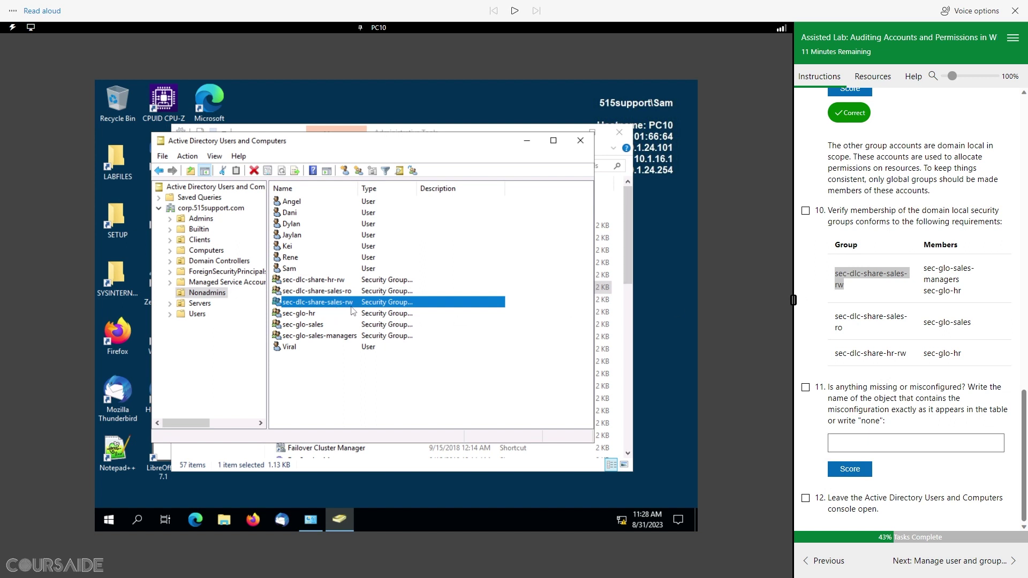
Step: Show sec-dlc-share-sales-rw's members (sec-glo-hr, sec-glo-sales) and extend the lab by 15 minutes
{"action": "right_click", "coordinate": [327, 302]}
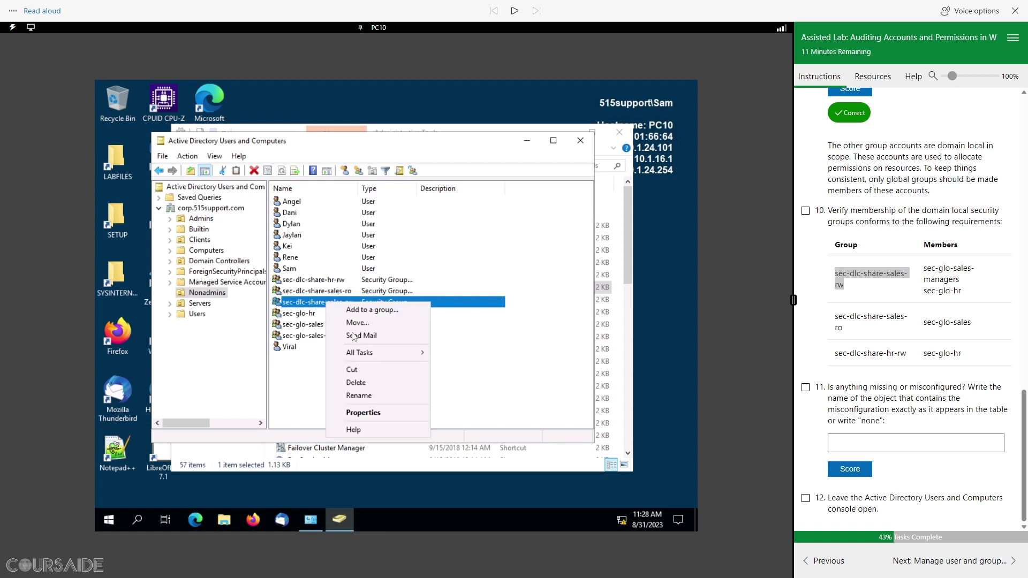
{"action": "left_click", "coordinate": [362, 413]}
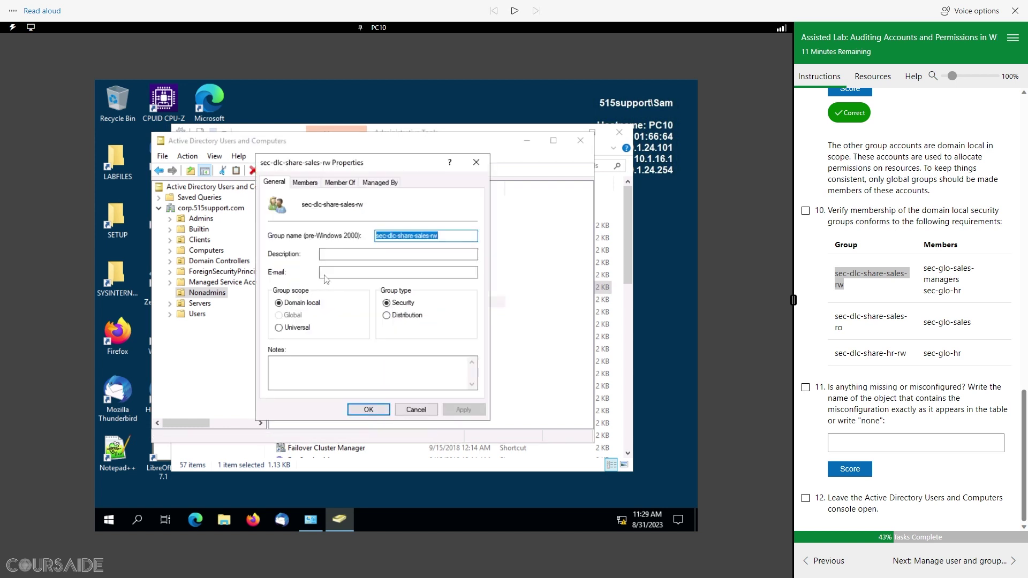
{"action": "left_click", "coordinate": [304, 182]}
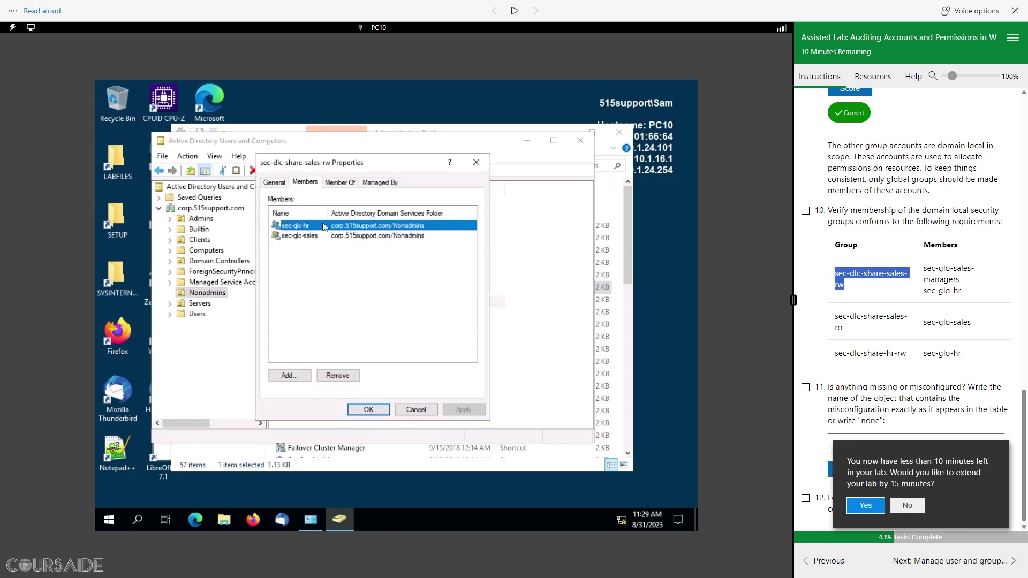
{"action": "left_click", "coordinate": [866, 506]}
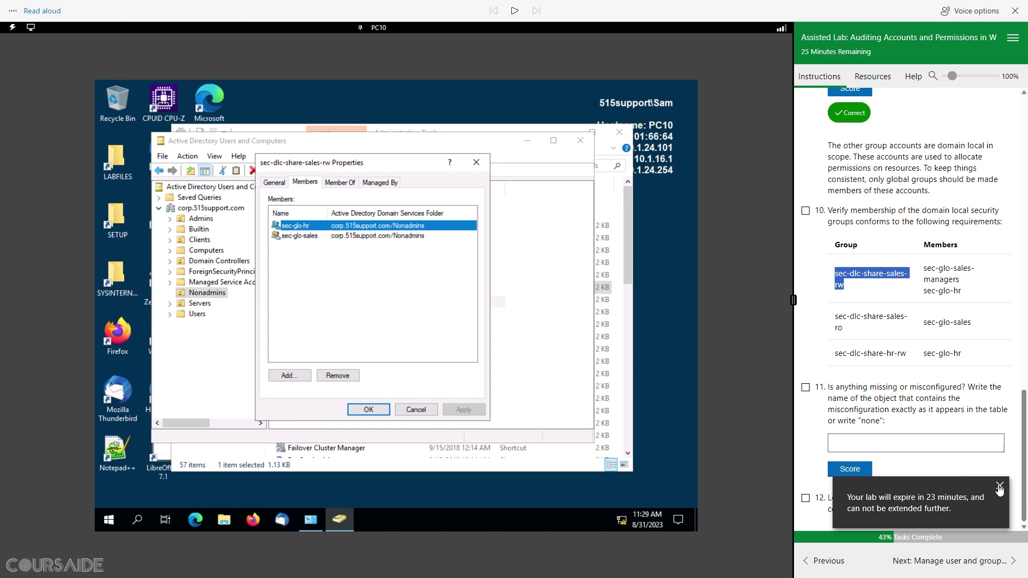
{"action": "left_click", "coordinate": [999, 485]}
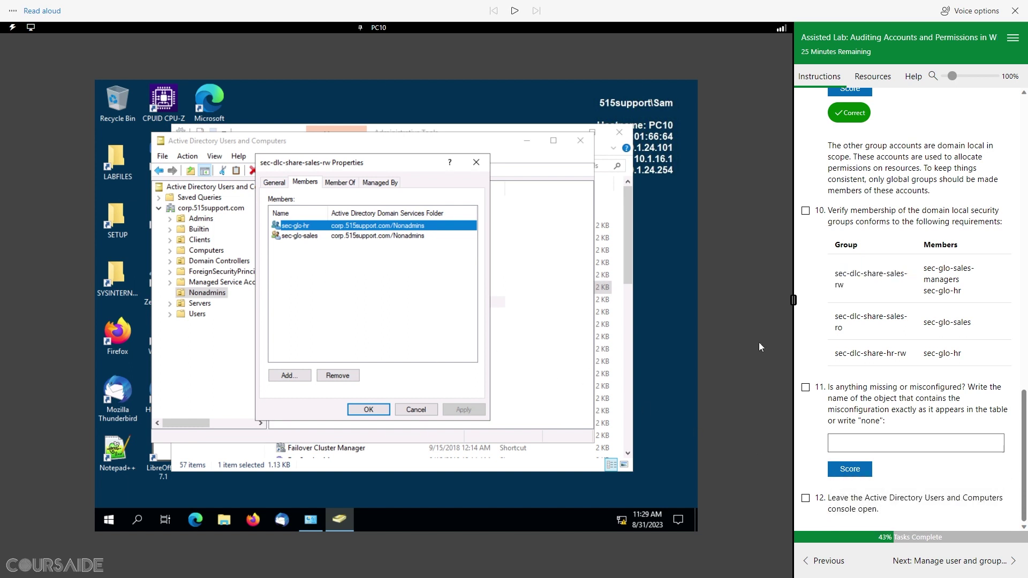
Step: Paste sec-dlc-share-sales-rw as question 11's answer, score it, and tick question 12
{"action": "left_click", "coordinate": [853, 442]}
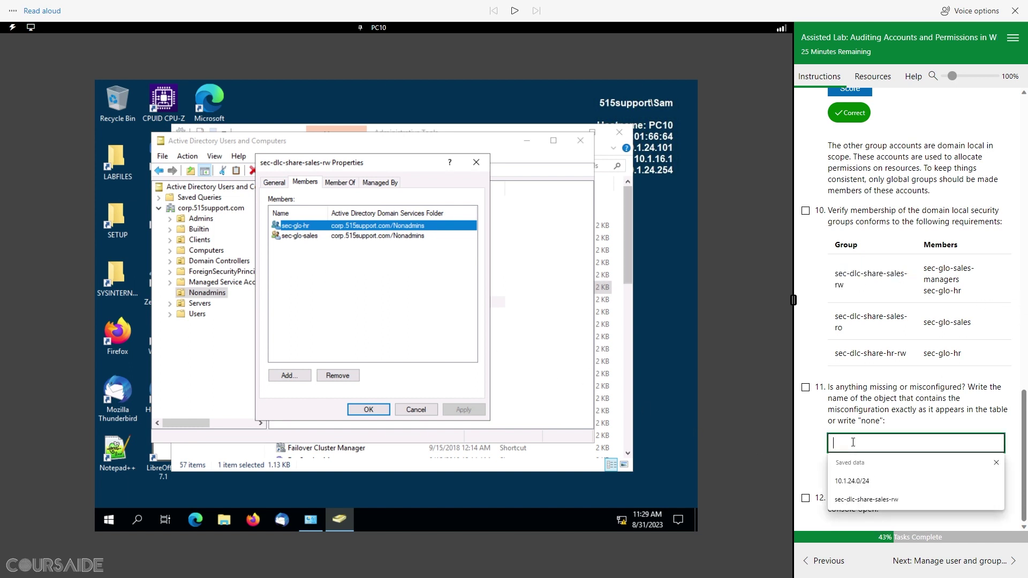
{"action": "key", "text": "ctrl+v"}
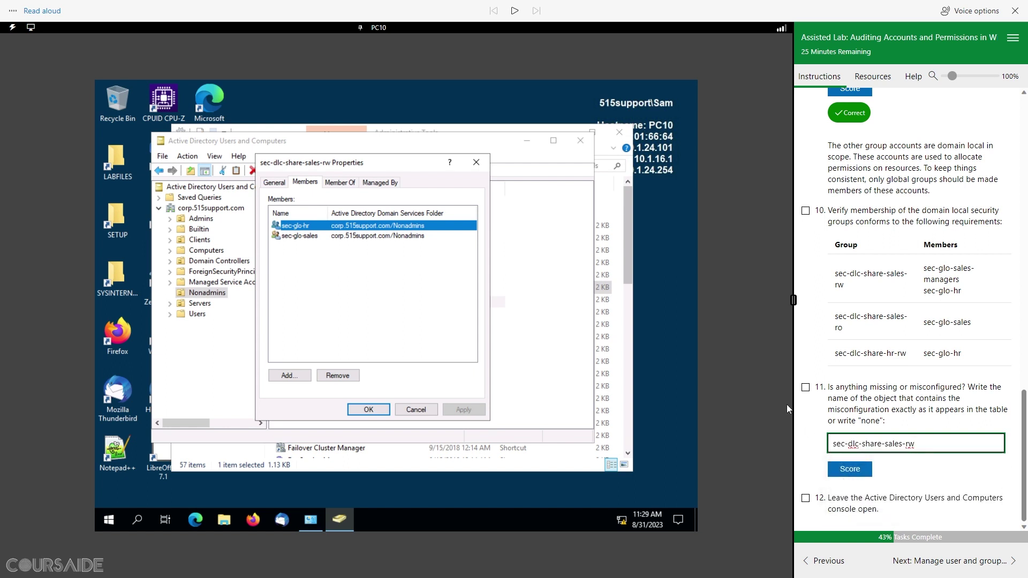
{"action": "left_click", "coordinate": [849, 469]}
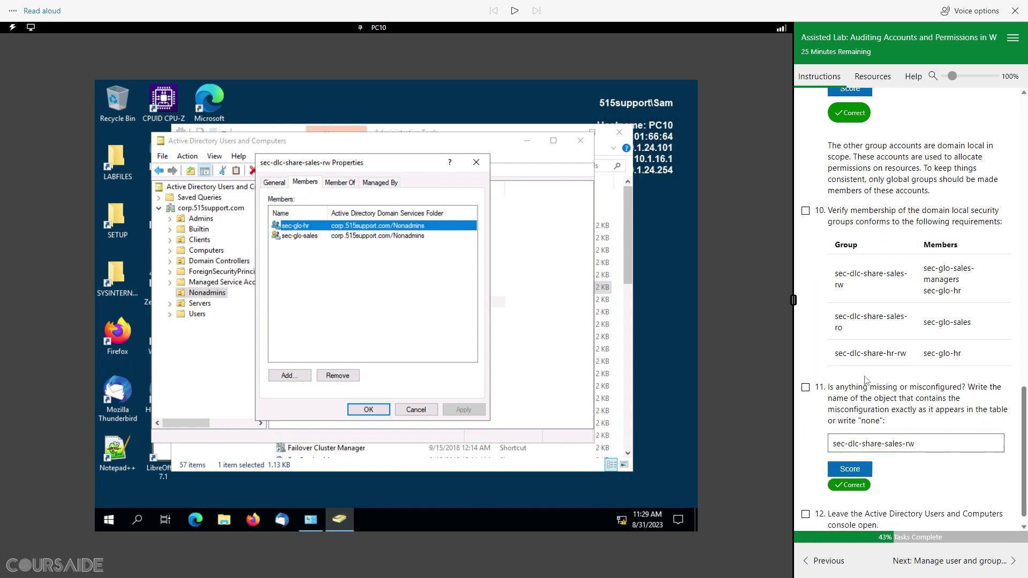
{"action": "scroll", "coordinate": [883, 388], "scroll_direction": "down", "scroll_amount": 1}
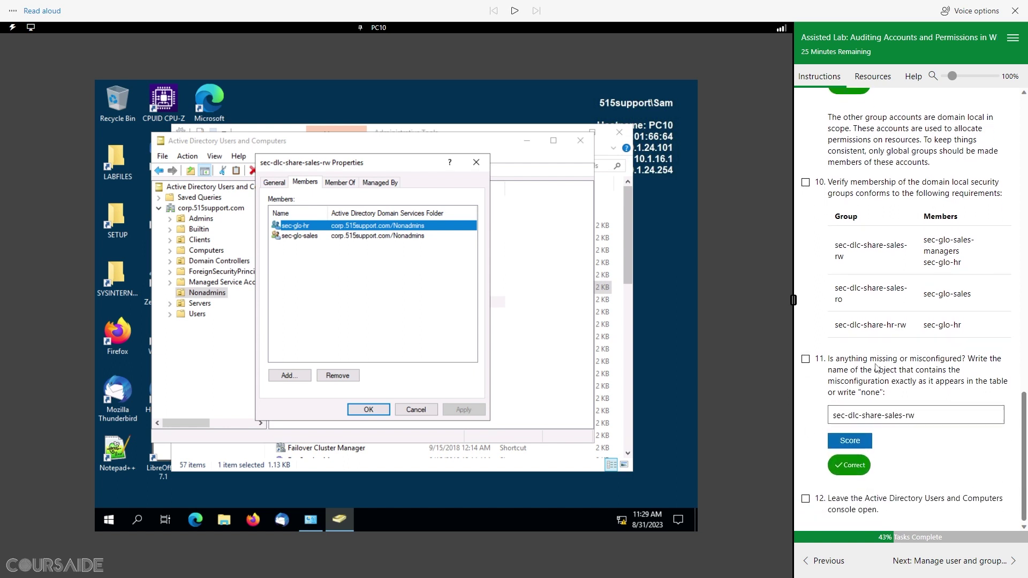
{"action": "left_click", "coordinate": [805, 499]}
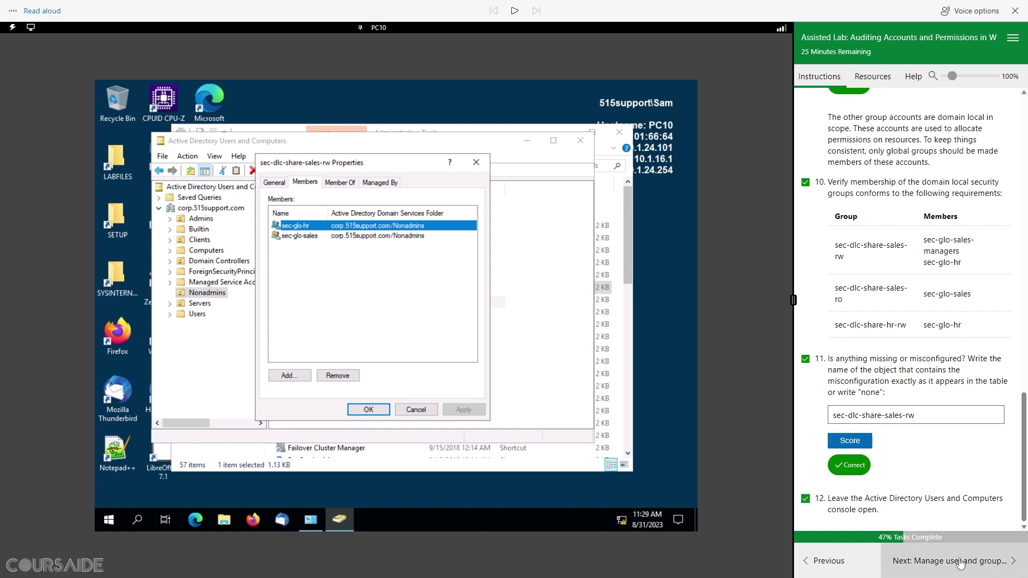
Step: Close sec-dlc-share-sales-rw's properties and start a new user in Nonadmins
{"action": "left_click", "coordinate": [990, 562]}
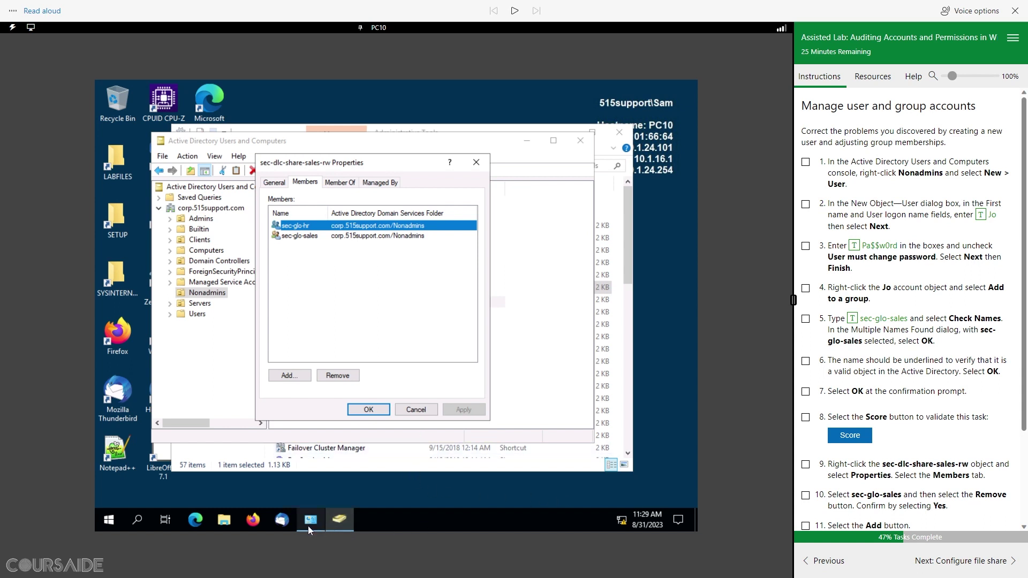
{"action": "mouse_move", "coordinate": [309, 527]}
{"action": "left_click", "coordinate": [416, 410]}
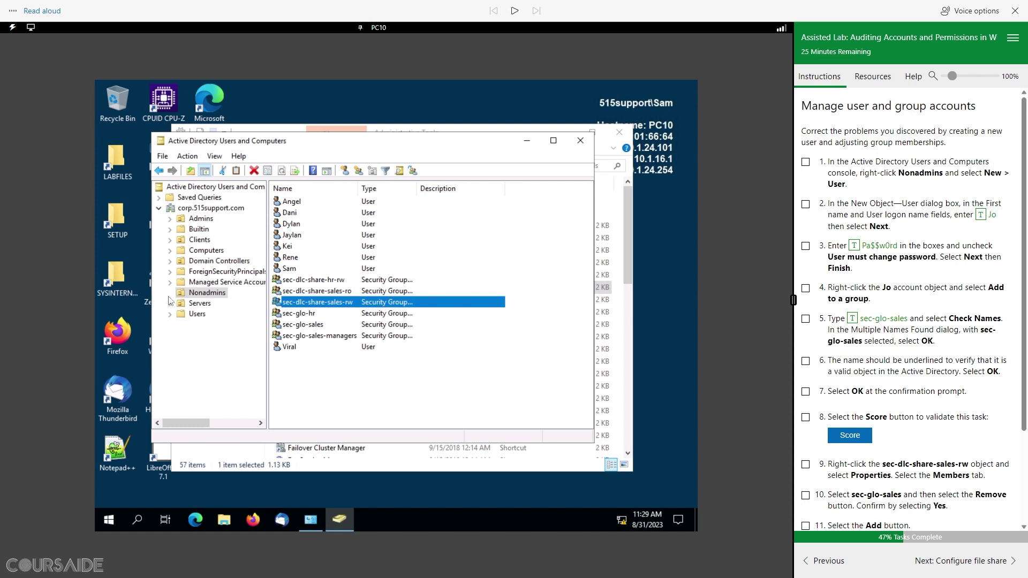
{"action": "right_click", "coordinate": [200, 295]}
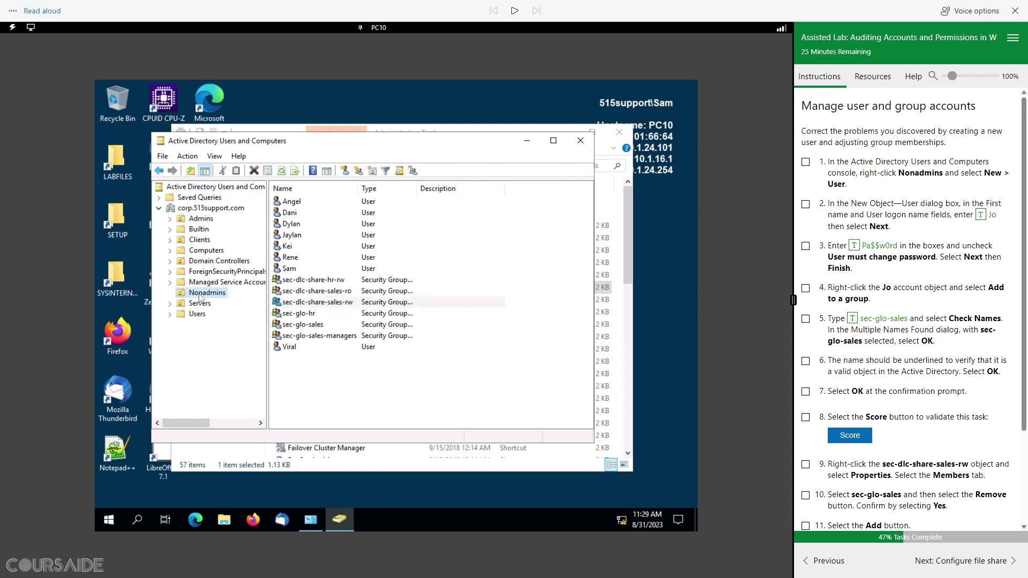
{"action": "right_click", "coordinate": [200, 296]}
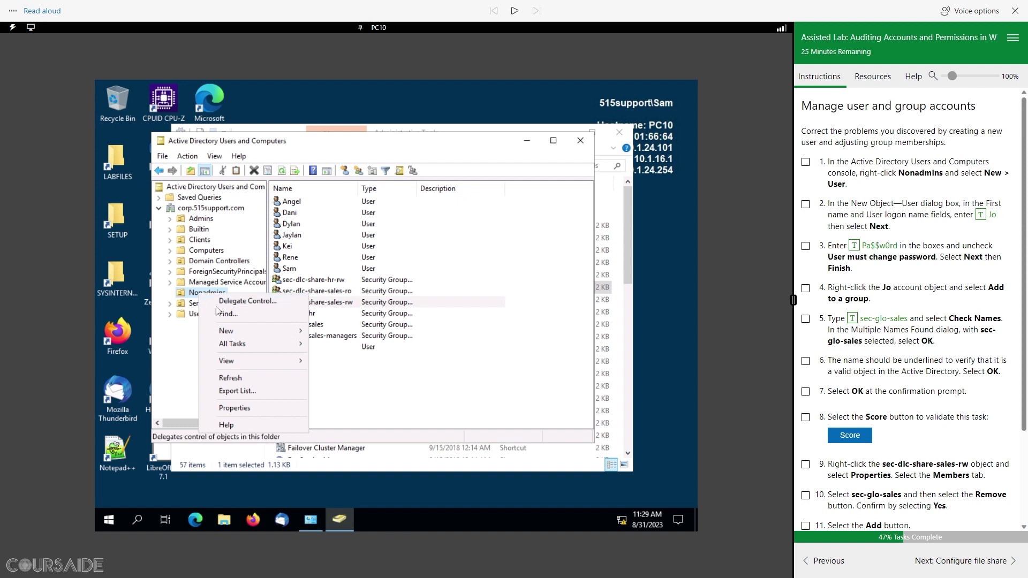
{"action": "mouse_move", "coordinate": [237, 330]}
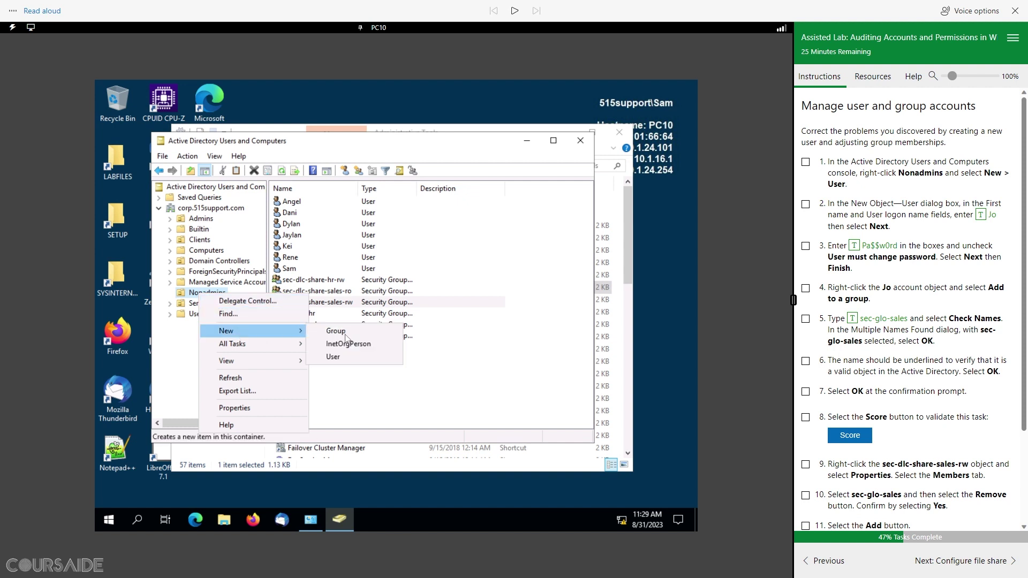
{"action": "left_click", "coordinate": [347, 364]}
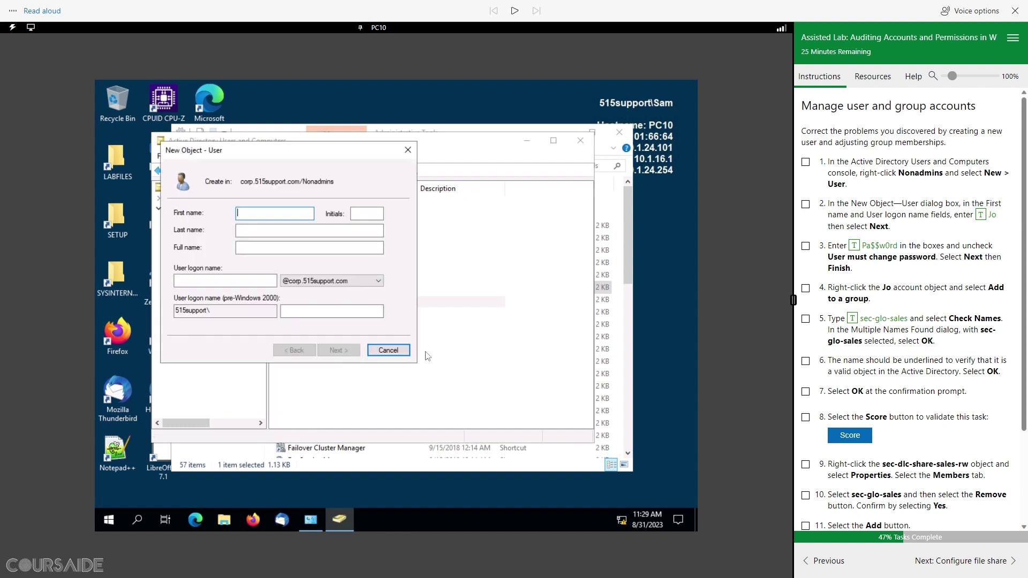
{"action": "left_click", "coordinate": [806, 162]}
Step: Enter Jo as the new user's first name and logon name
{"action": "left_click", "coordinate": [983, 217]}
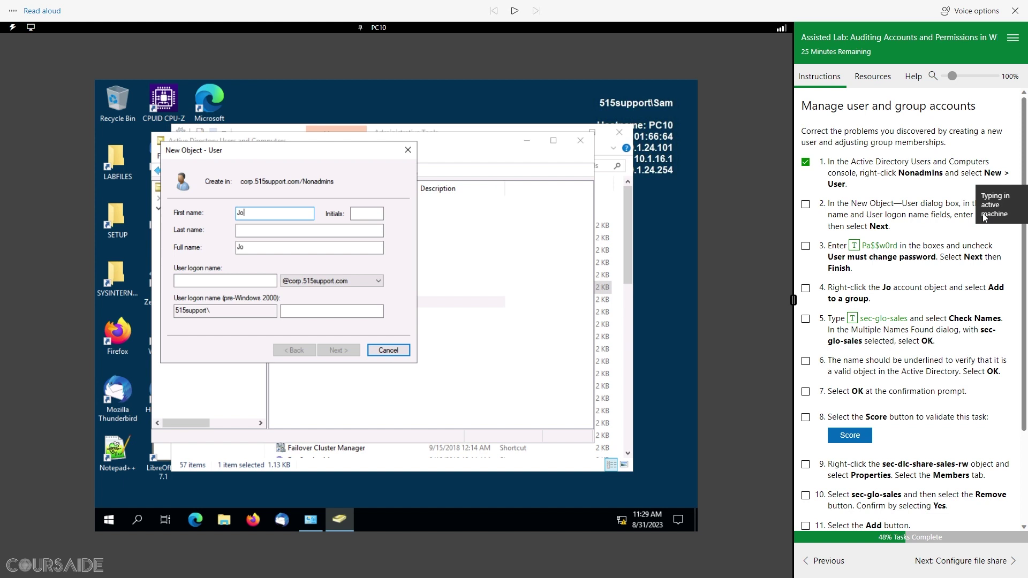
{"action": "left_click", "coordinate": [274, 232]}
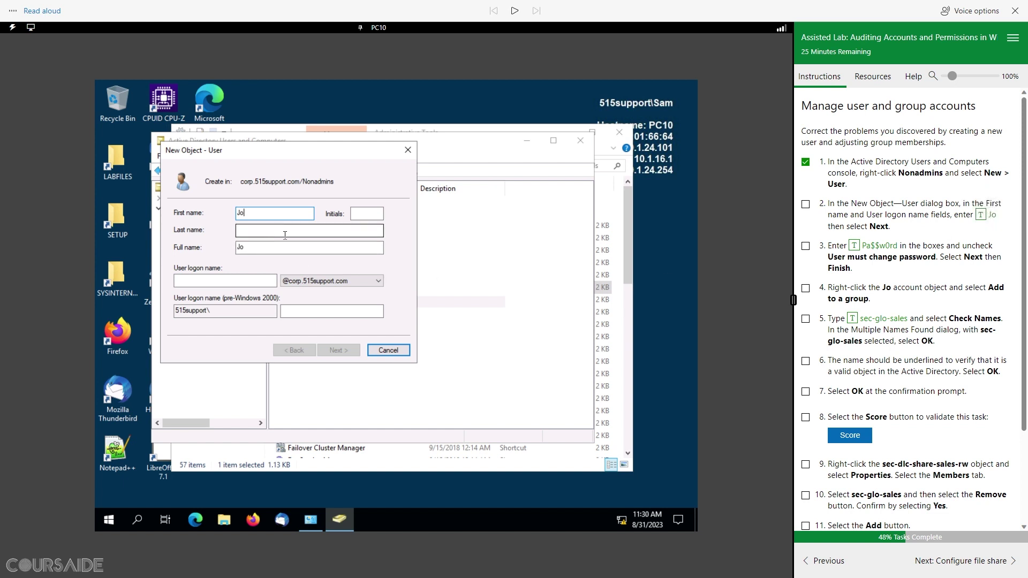
{"action": "left_click", "coordinate": [238, 281]}
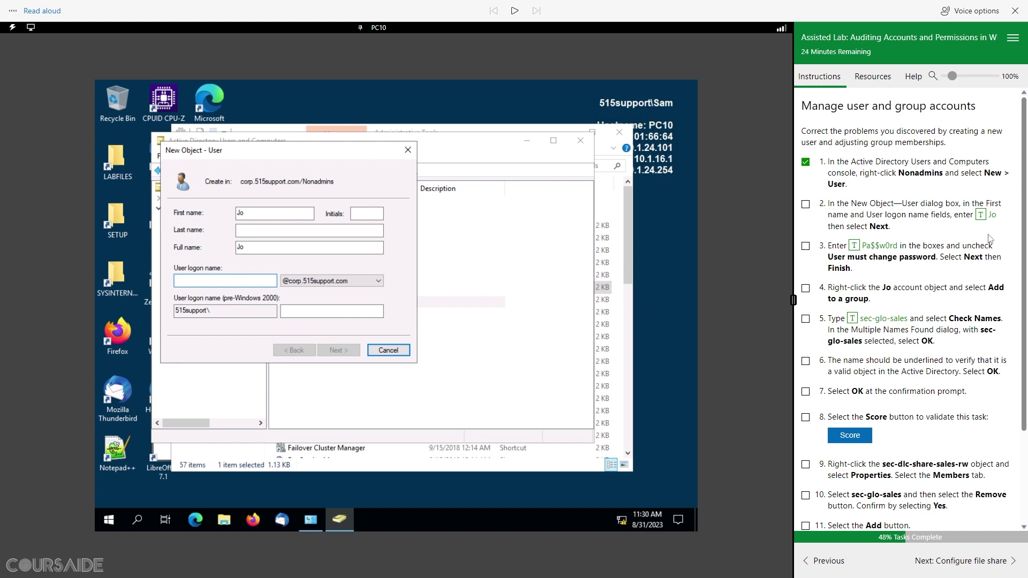
{"action": "left_click", "coordinate": [986, 215]}
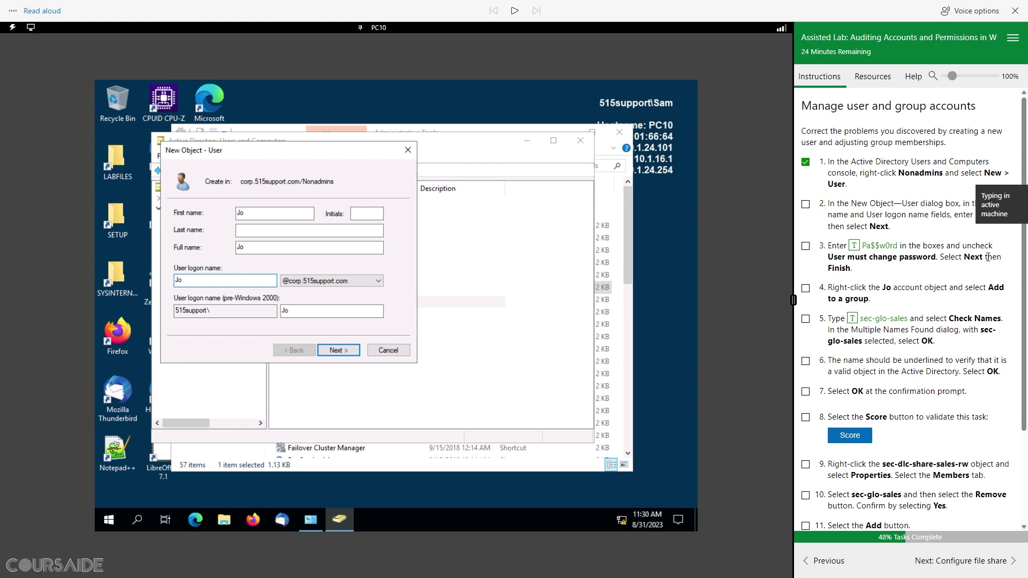
{"action": "left_click", "coordinate": [348, 354]}
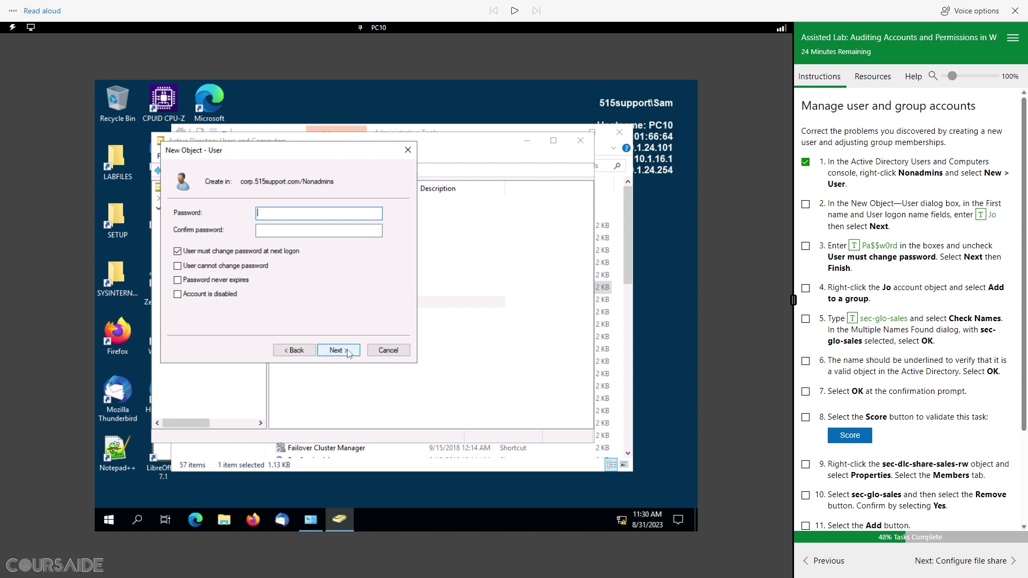
Step: Set and confirm Jo's password without forcing a change at next logon, and finish creating the user
{"action": "left_click", "coordinate": [856, 247]}
{"action": "left_click", "coordinate": [349, 234]}
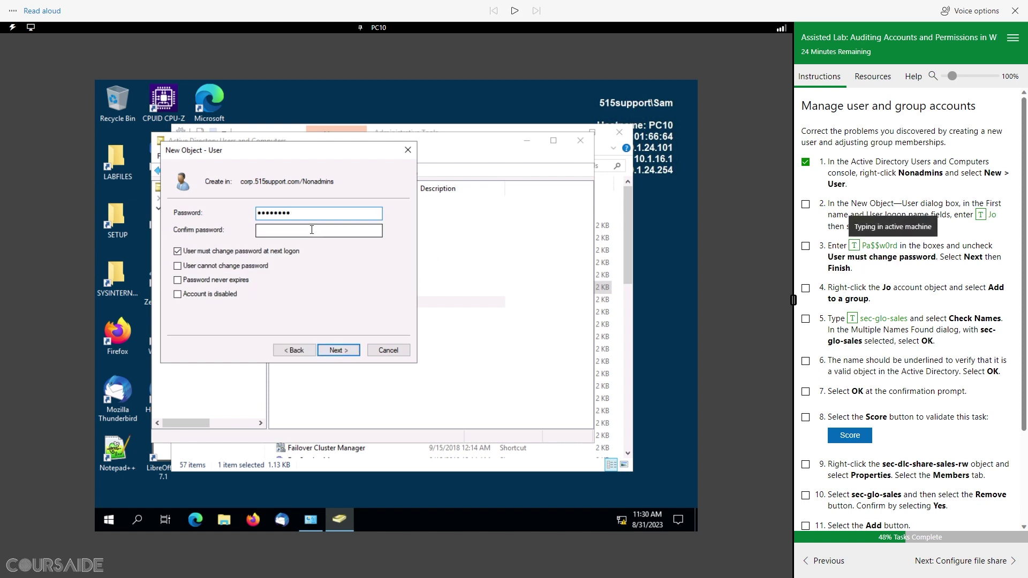
{"action": "left_click", "coordinate": [855, 246]}
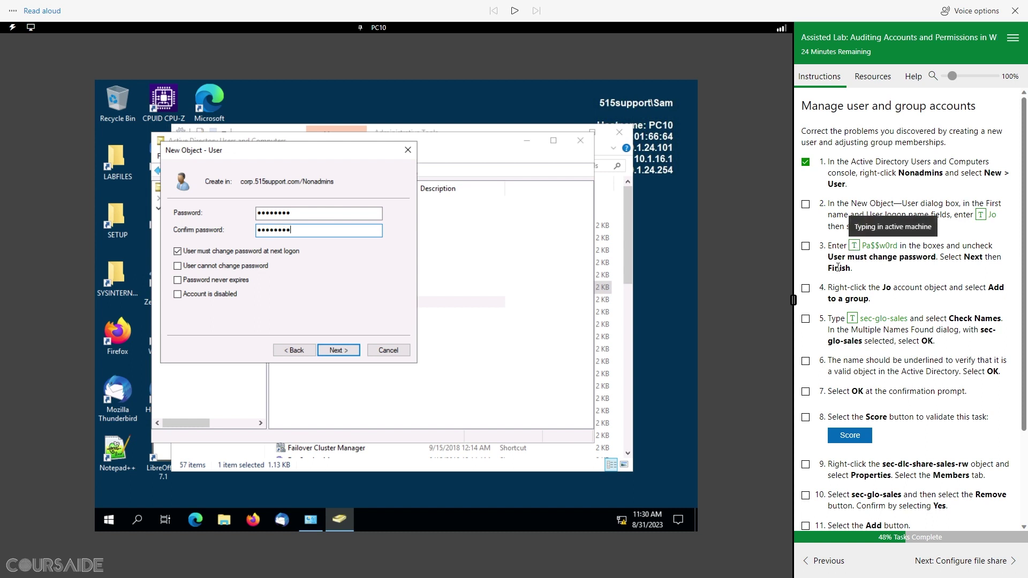
{"action": "left_click", "coordinate": [177, 251]}
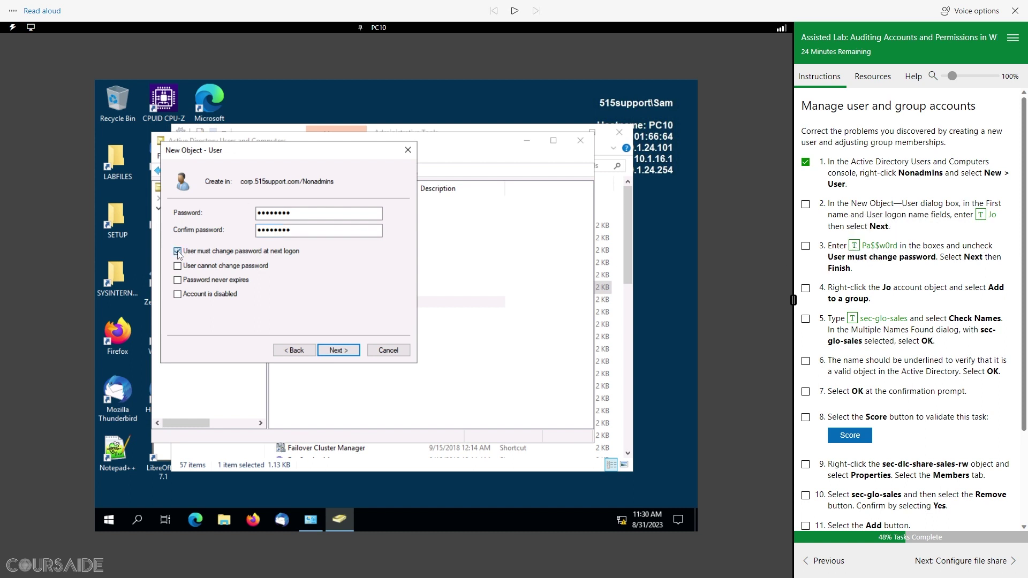
{"action": "left_click", "coordinate": [342, 356]}
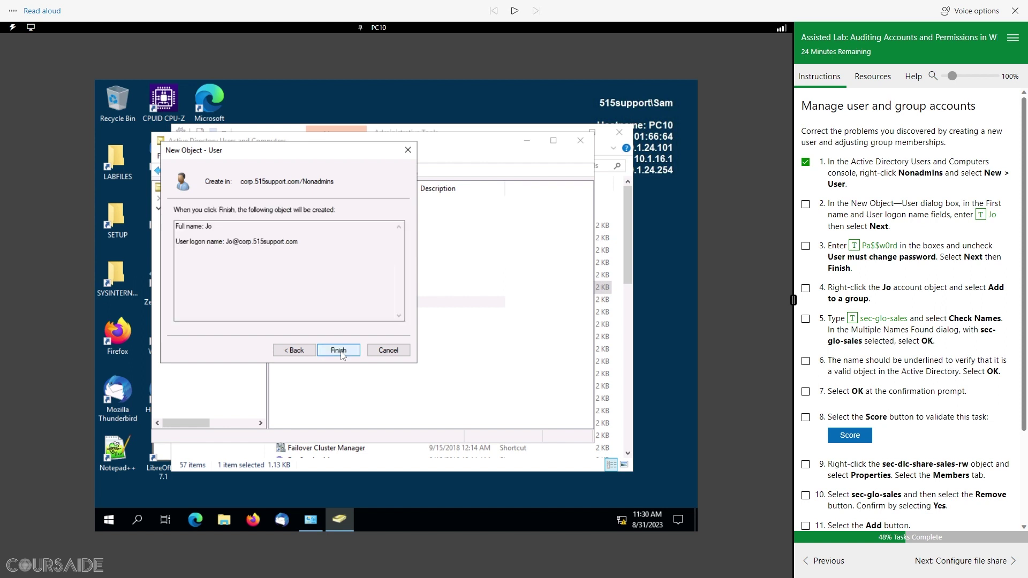
{"action": "left_click", "coordinate": [341, 352]}
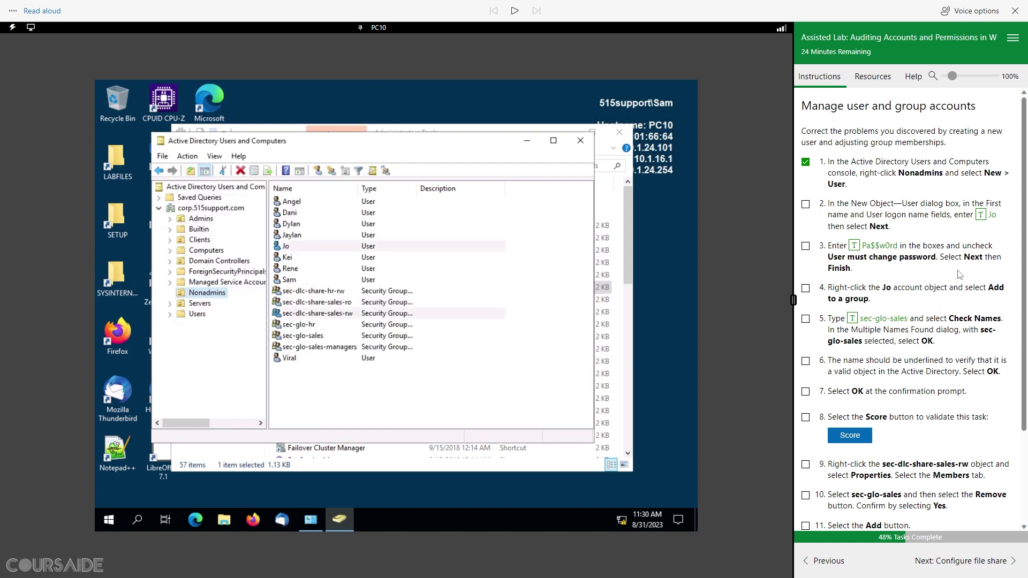
Step: Add the Jo account to sec-glo-sales, resolving the name, and tick off the matching lab steps
{"action": "left_click", "coordinate": [805, 246]}
{"action": "scroll", "coordinate": [900, 309], "scroll_direction": "down", "scroll_amount": 3}
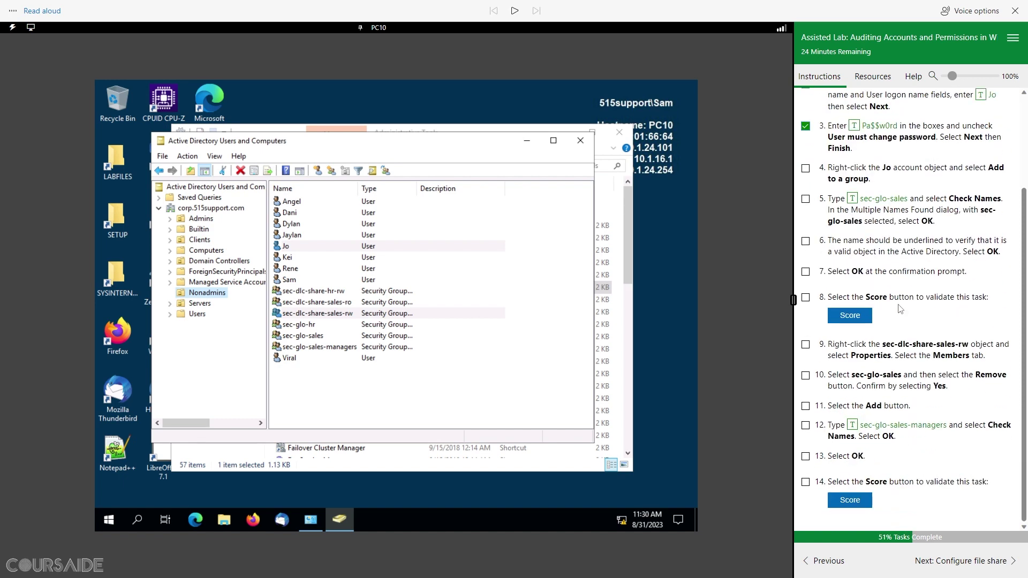
{"action": "right_click", "coordinate": [289, 247]}
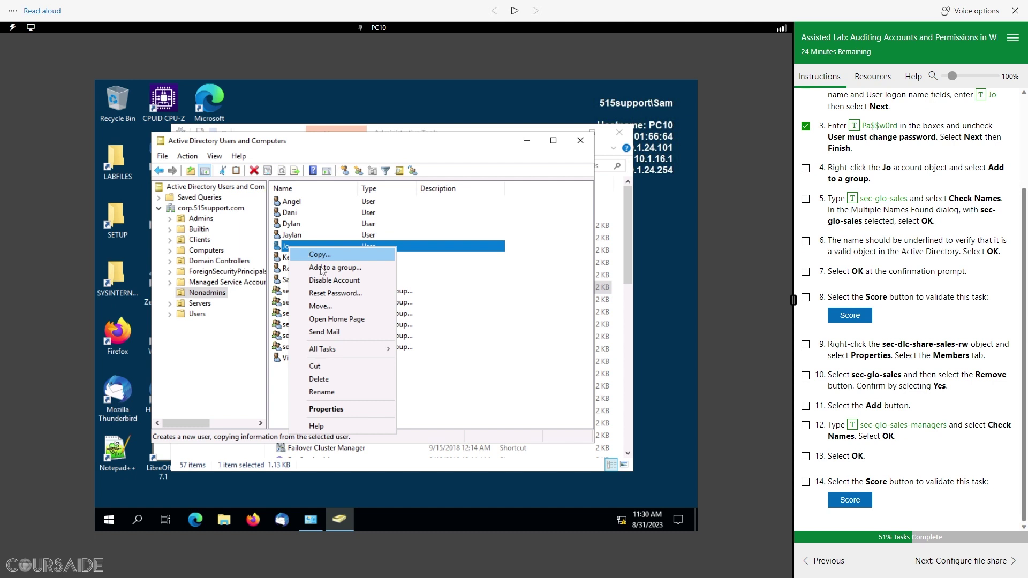
{"action": "left_click", "coordinate": [340, 272]}
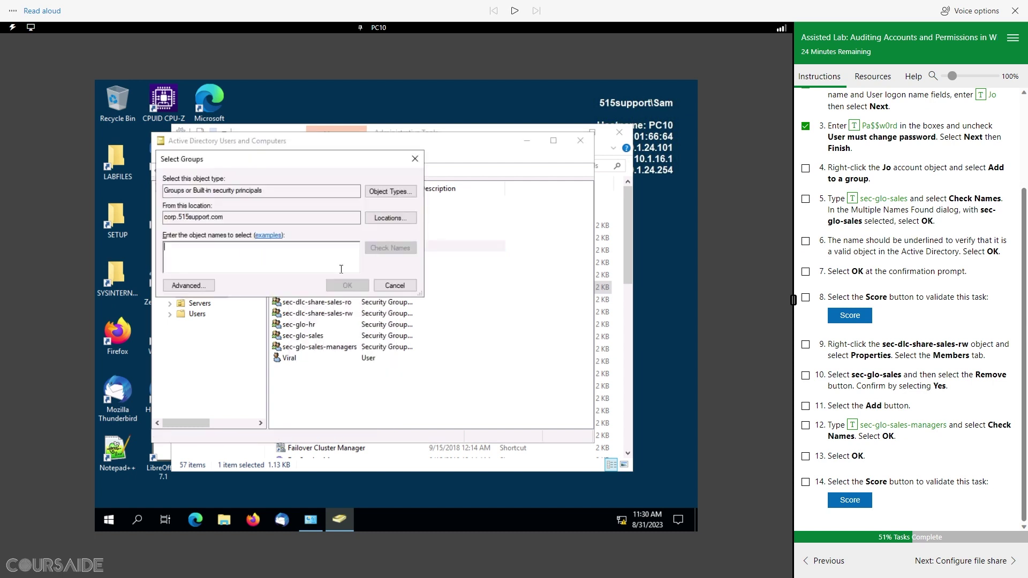
{"action": "left_click", "coordinate": [855, 199]}
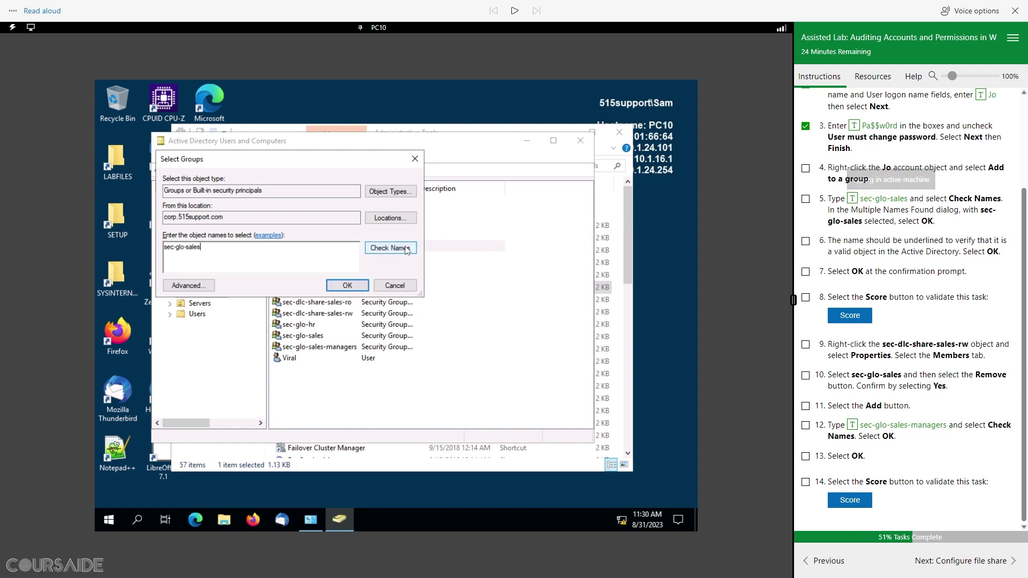
{"action": "left_click", "coordinate": [410, 248]}
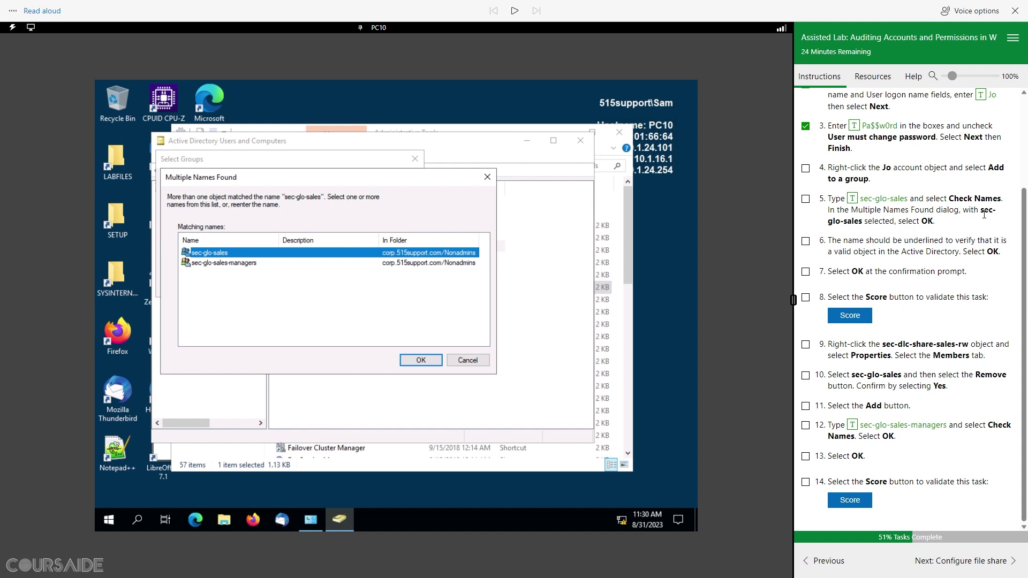
{"action": "left_click", "coordinate": [430, 363]}
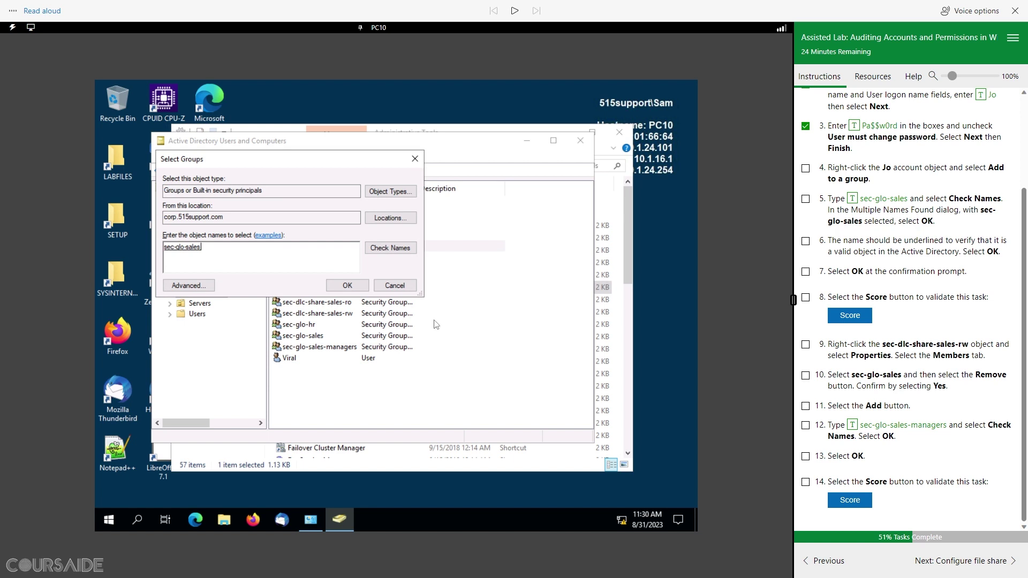
{"action": "left_click", "coordinate": [806, 242]}
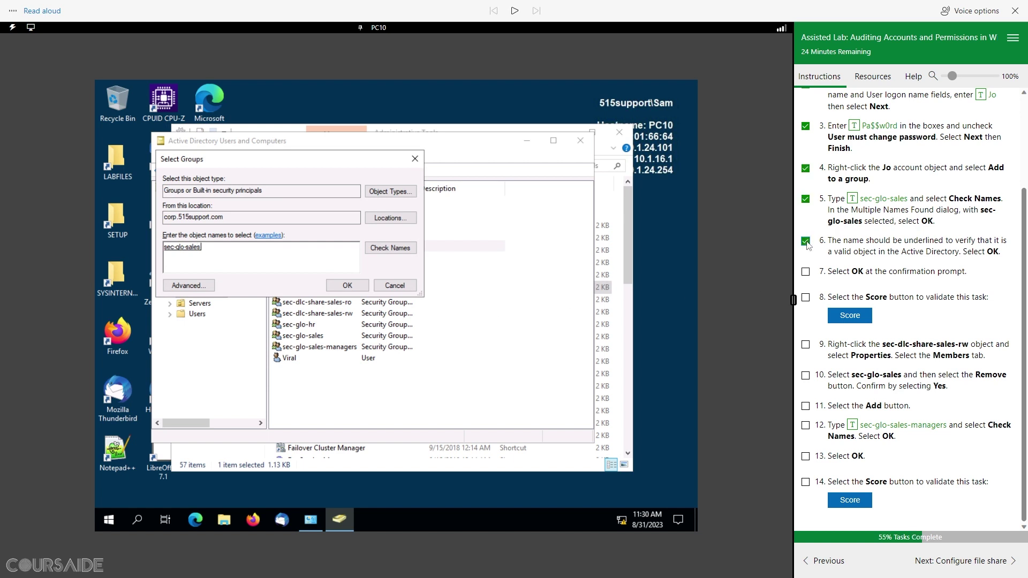
{"action": "left_click", "coordinate": [348, 286]}
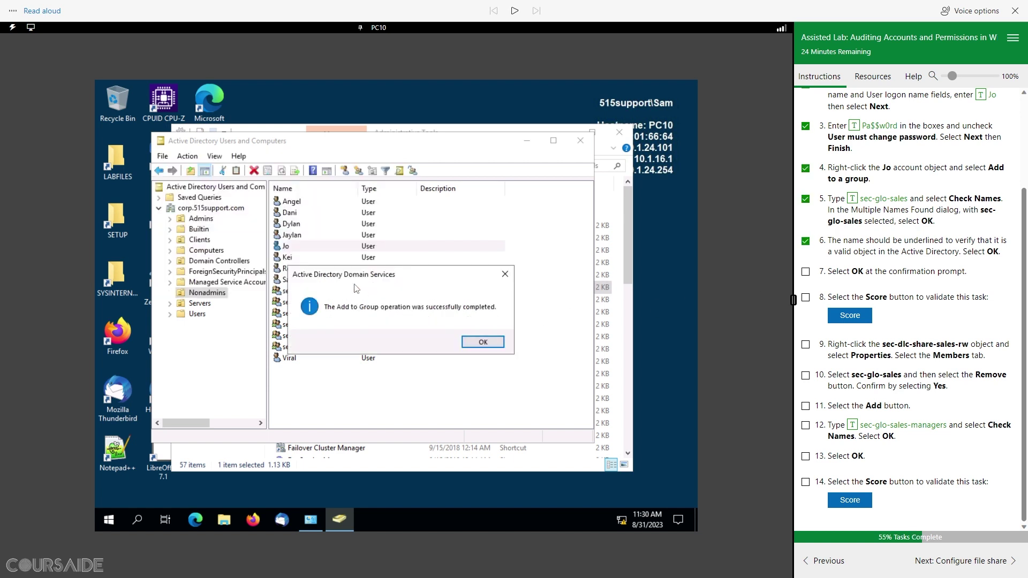
{"action": "left_click", "coordinate": [483, 342]}
{"action": "left_click", "coordinate": [806, 272]}
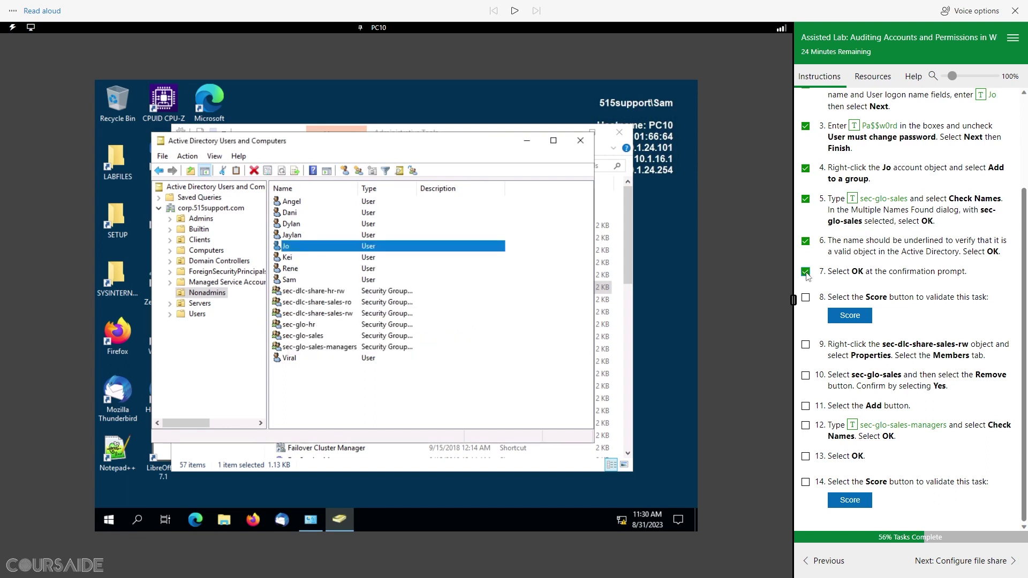
Step: Score lab step 8 for Jo's account and sec-glo-sales membership, and tick it off
{"action": "left_click", "coordinate": [859, 319]}
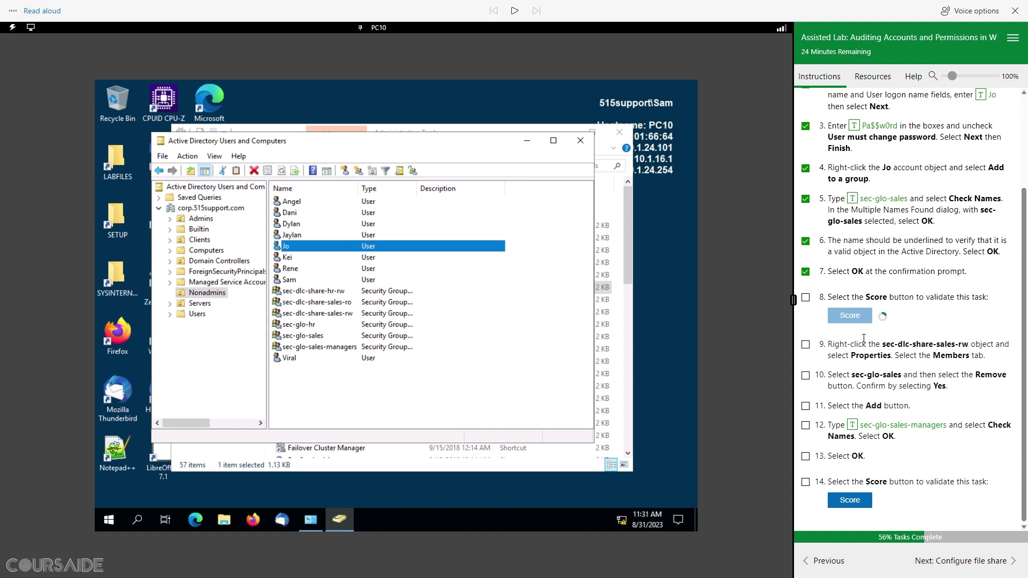
{"action": "left_click", "coordinate": [806, 299]}
{"action": "scroll", "coordinate": [924, 316], "scroll_direction": "down", "scroll_amount": 1}
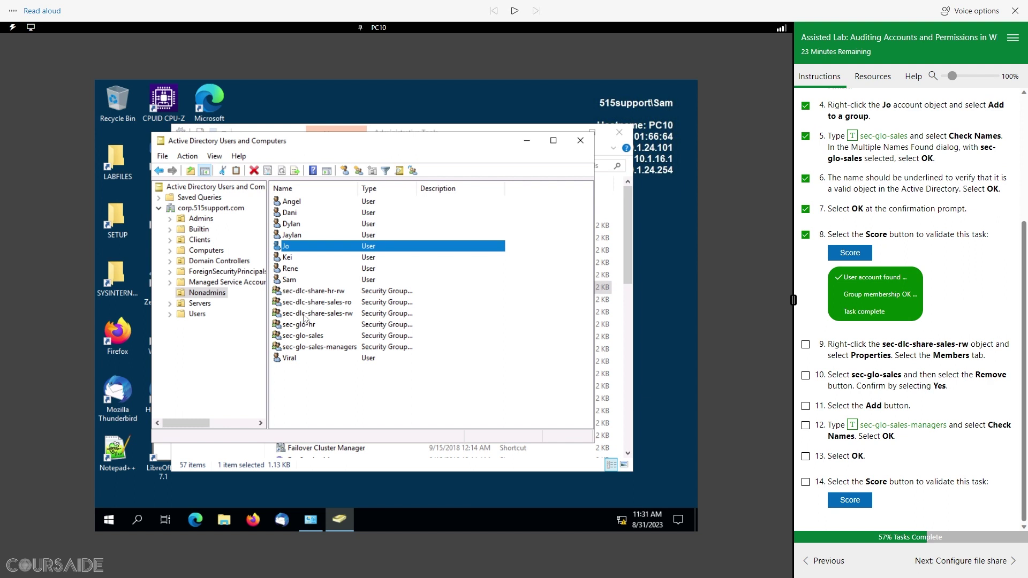
{"action": "left_click", "coordinate": [304, 314]}
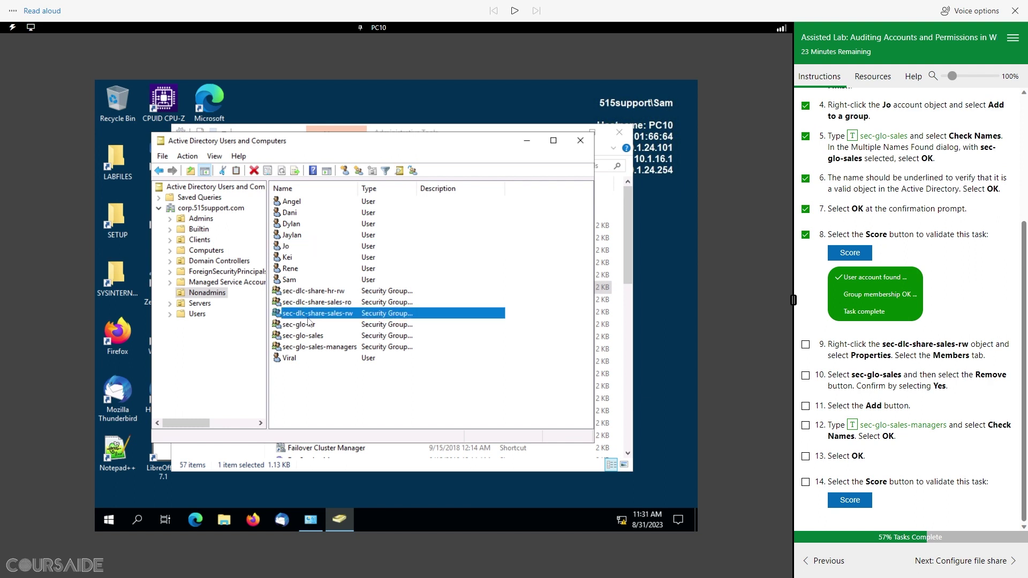
Step: Remove sec-glo-sales from sec-dlc-share-sales-rw's members, and tick lab steps 9 and 10
{"action": "right_click", "coordinate": [341, 317]}
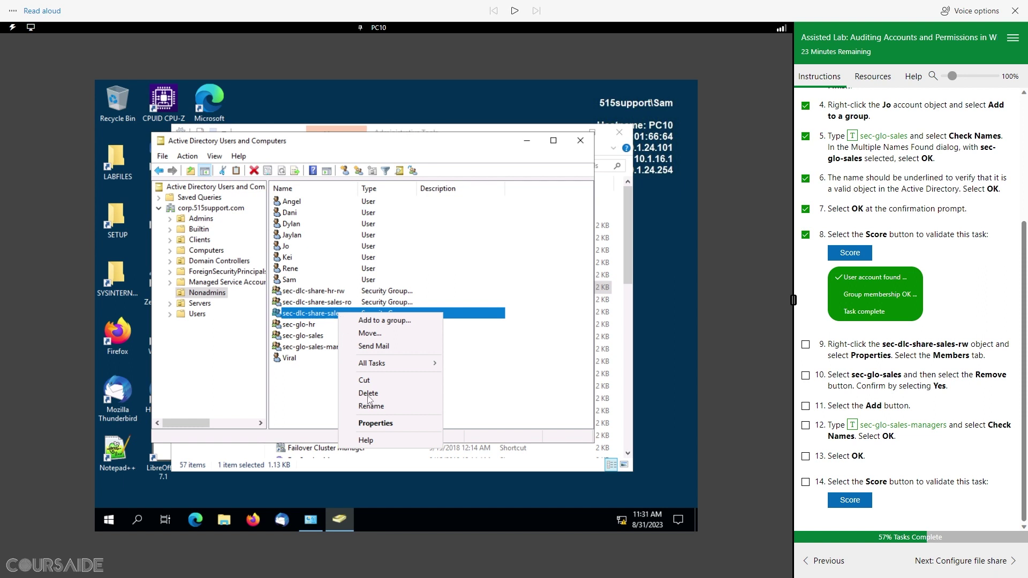
{"action": "left_click", "coordinate": [377, 424]}
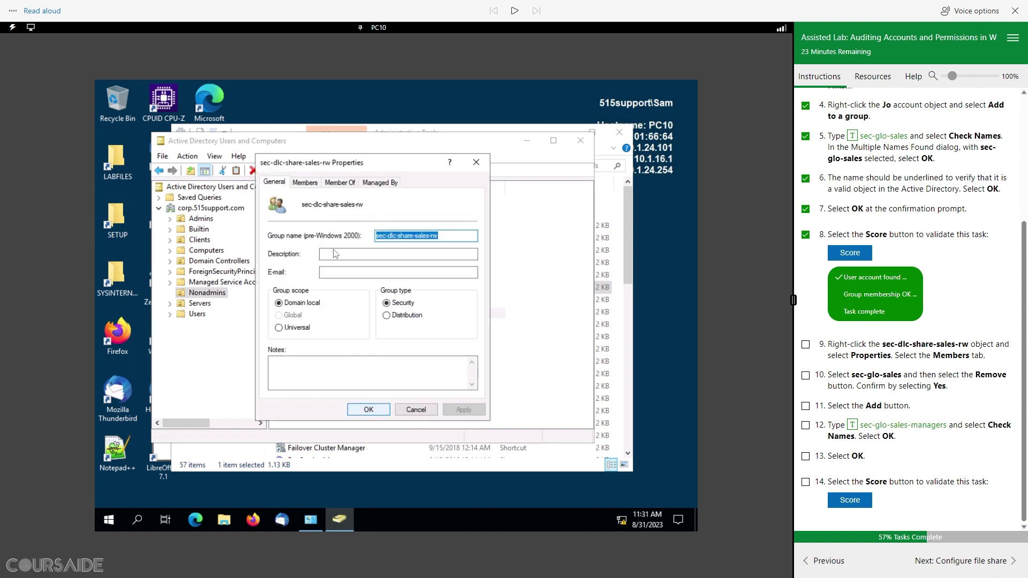
{"action": "left_click", "coordinate": [304, 182]}
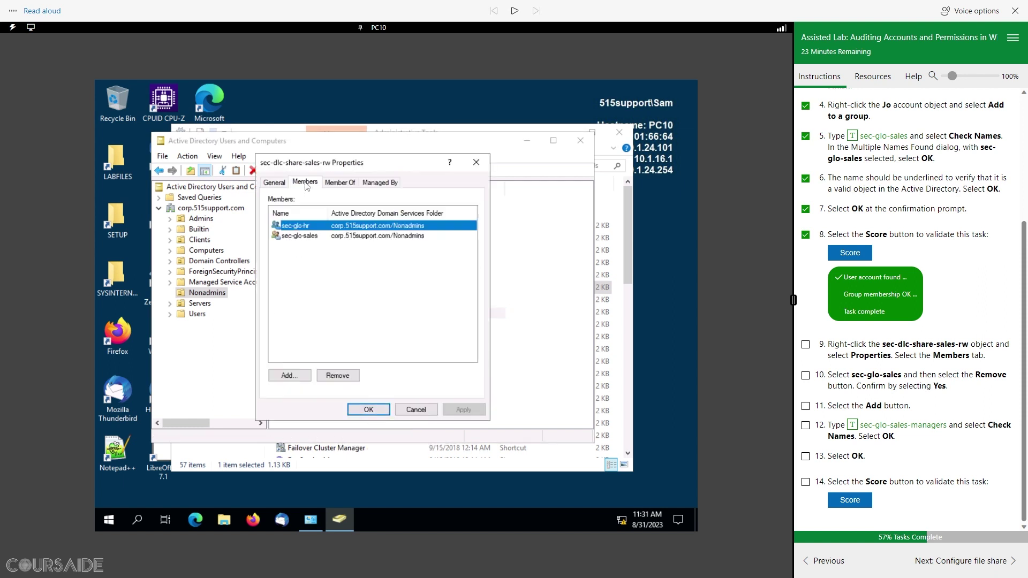
{"action": "left_click", "coordinate": [806, 346]}
{"action": "left_click", "coordinate": [307, 237]}
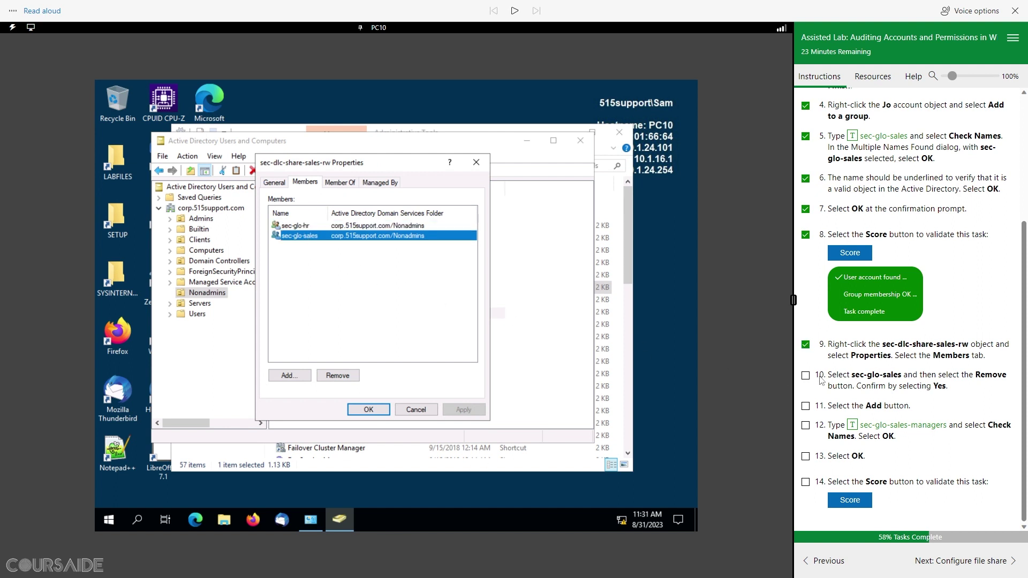
{"action": "left_click", "coordinate": [341, 376]}
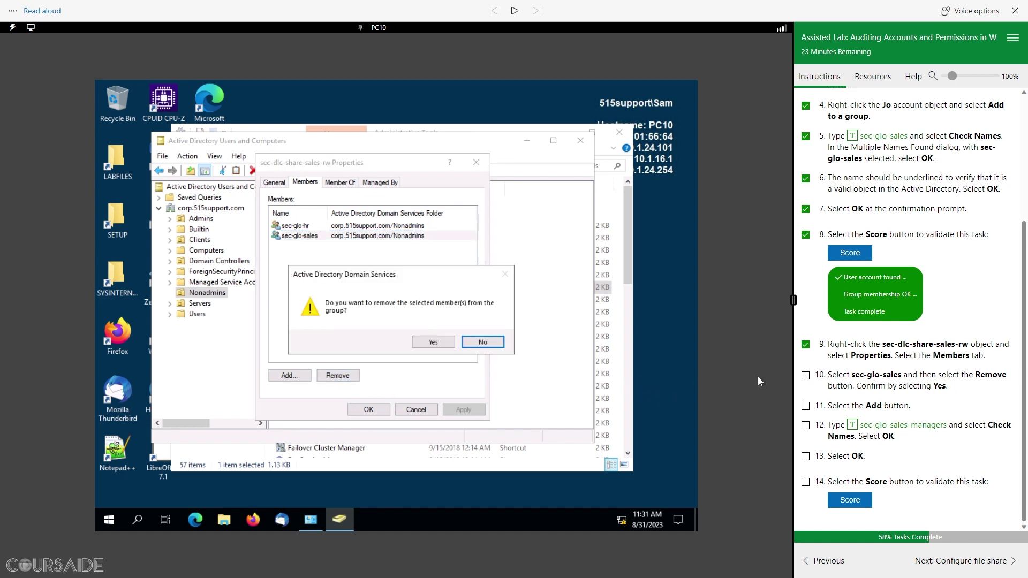
{"action": "left_click", "coordinate": [431, 345]}
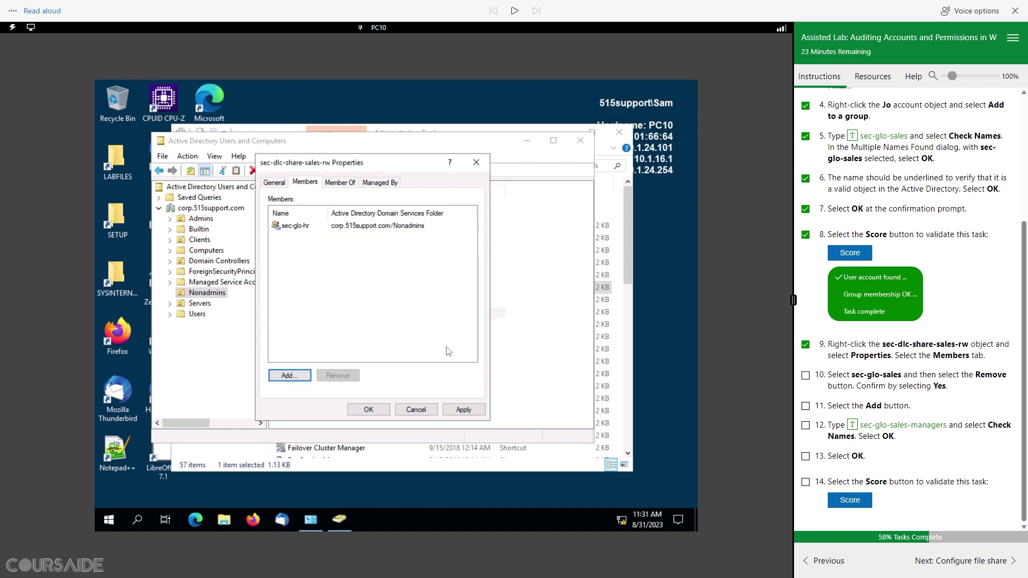
{"action": "left_click", "coordinate": [805, 375]}
Step: Add sec-glo-sales-managers as a member of sec-dlc-share-sales-rw and save the properties
{"action": "left_click", "coordinate": [301, 376]}
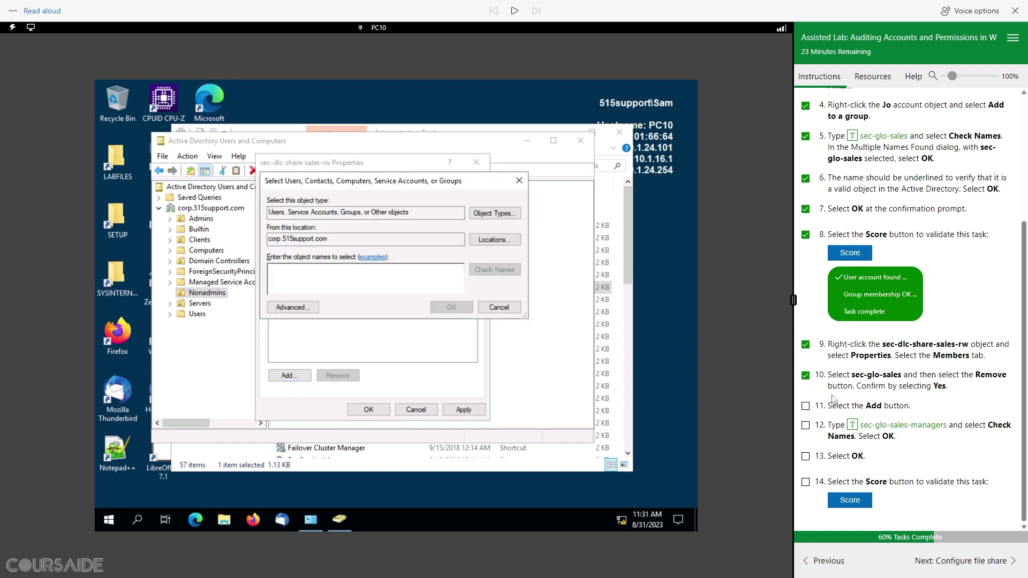
{"action": "left_click", "coordinate": [852, 425]}
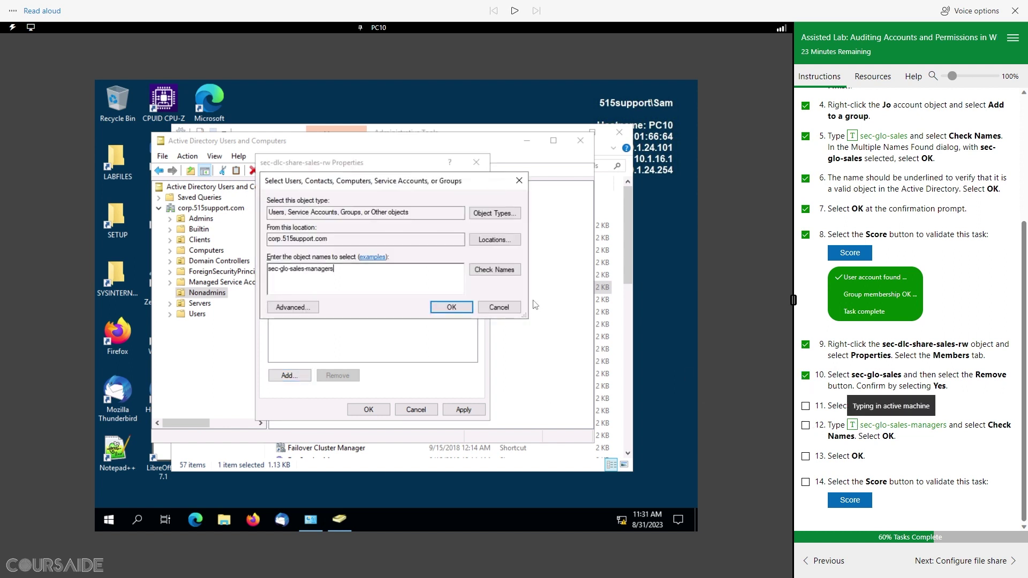
{"action": "left_click", "coordinate": [509, 273]}
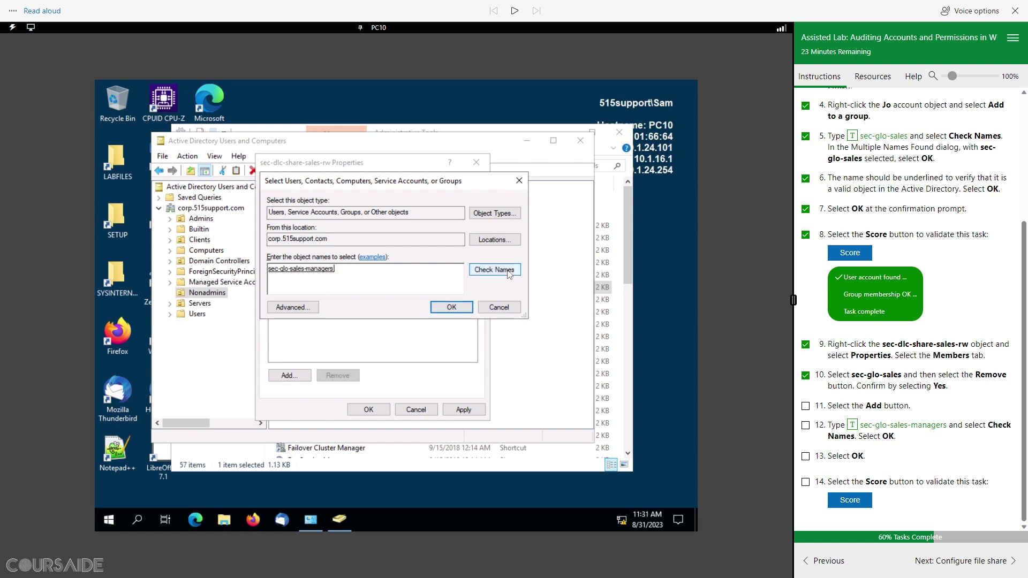
{"action": "left_click", "coordinate": [451, 307]}
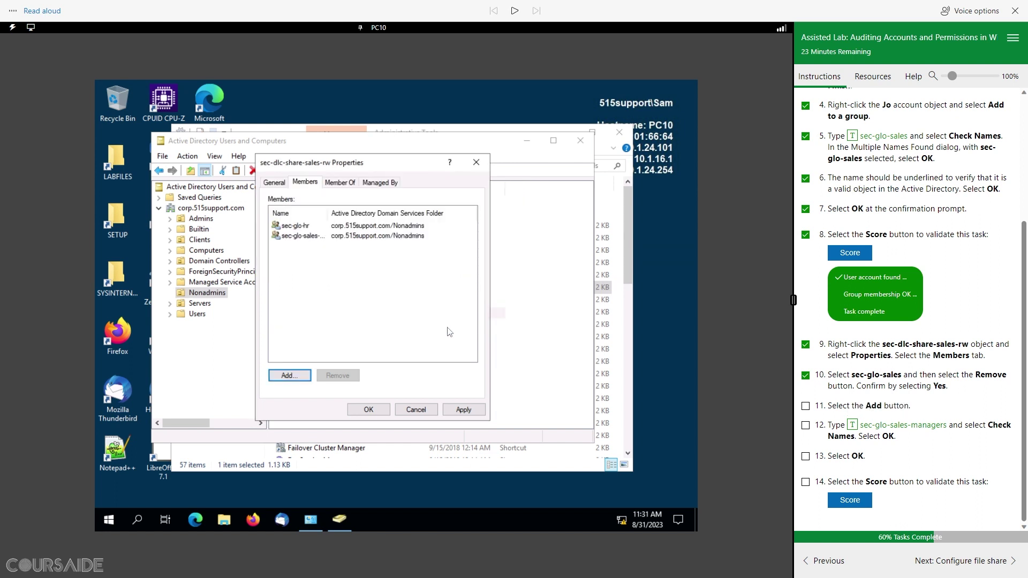
{"action": "left_click", "coordinate": [375, 412]}
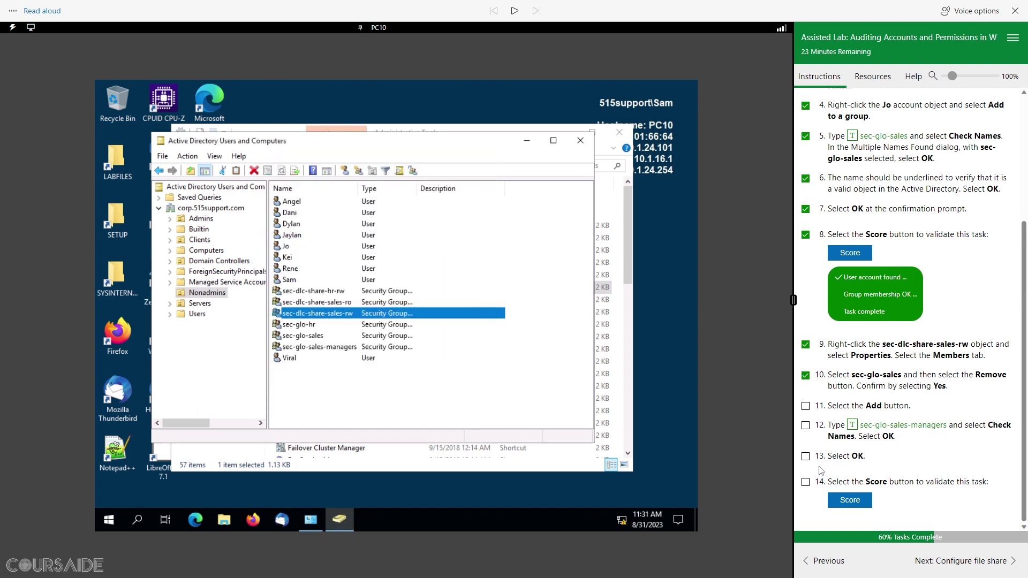
Step: Score step 14's membership changes, move on to Configure file share, and read the heading aloud
{"action": "left_click", "coordinate": [855, 504]}
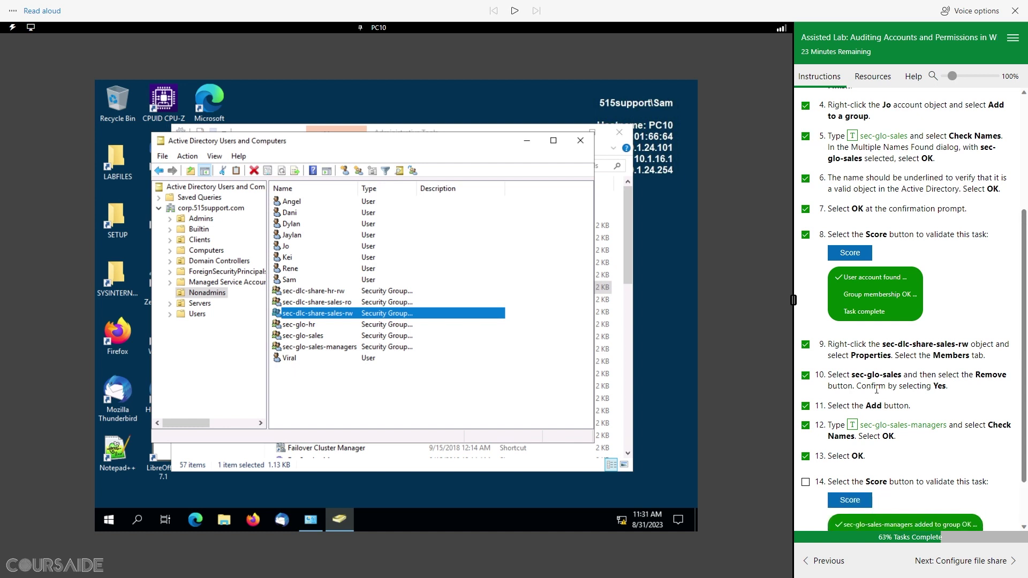
{"action": "scroll", "coordinate": [835, 399], "scroll_direction": "down", "scroll_amount": 1}
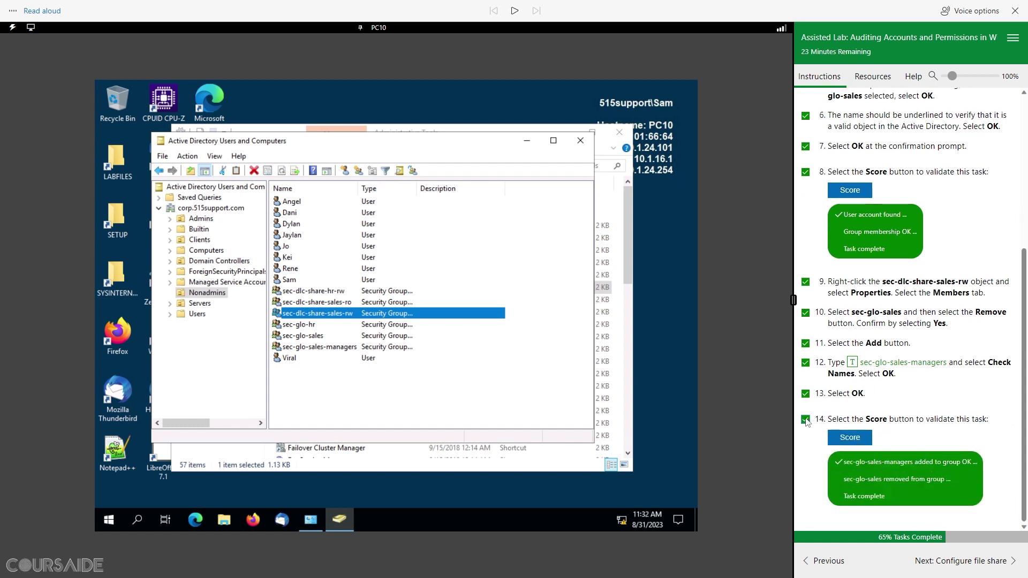
{"action": "left_click", "coordinate": [985, 561]}
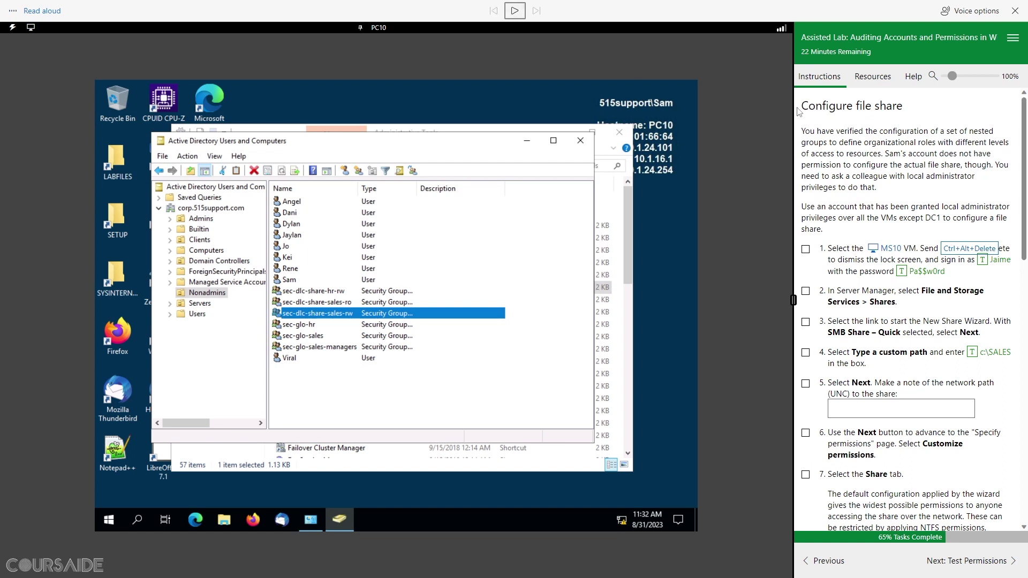
{"action": "left_click_drag", "start_coordinate": [902, 107], "coordinate": [802, 106]}
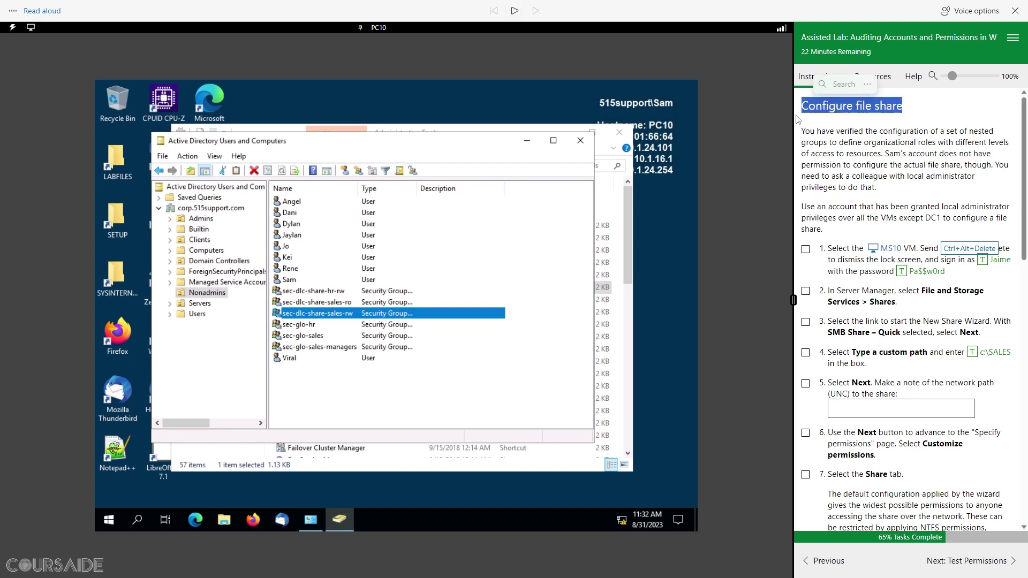
{"action": "left_click", "coordinate": [514, 11]}
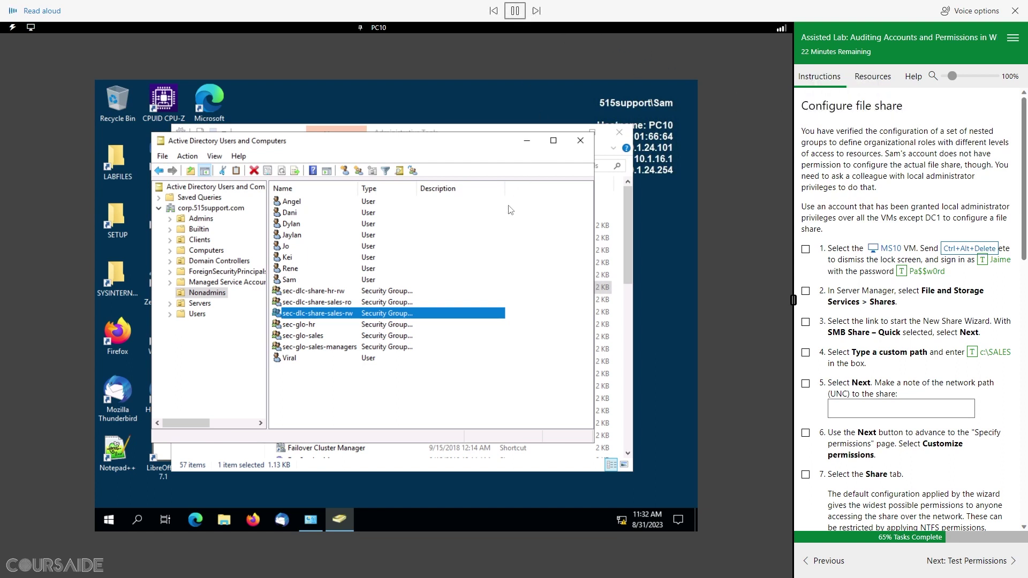
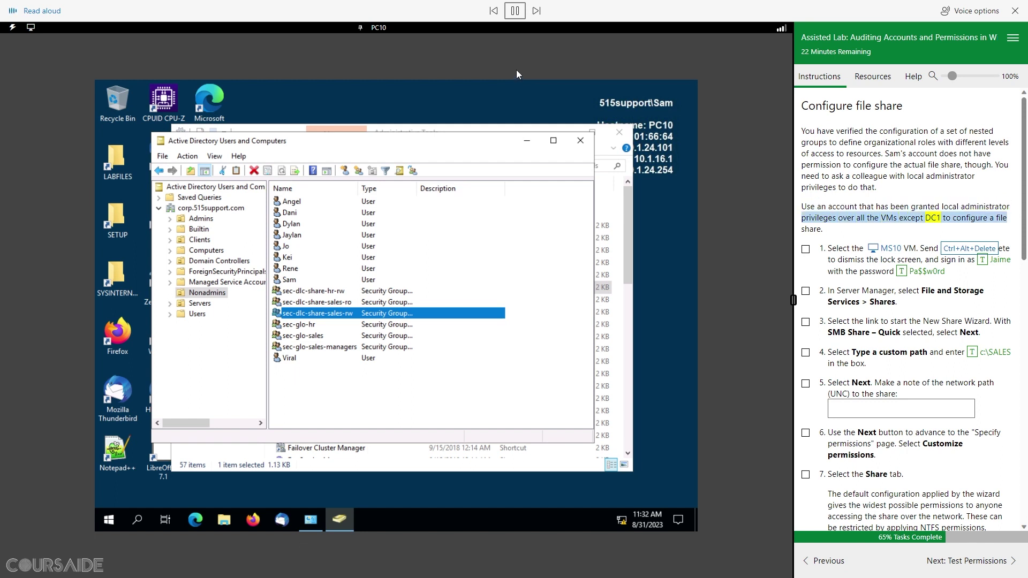
Step: Pause the narration and sign in to MS10 with the colleague's administrator password
{"action": "left_click", "coordinate": [514, 11]}
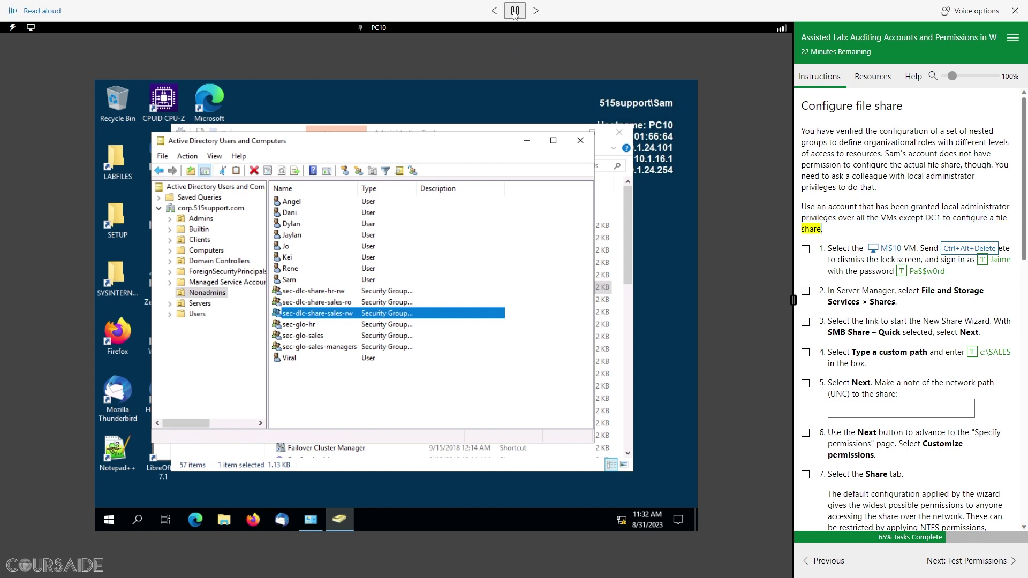
{"action": "left_click", "coordinate": [888, 250]}
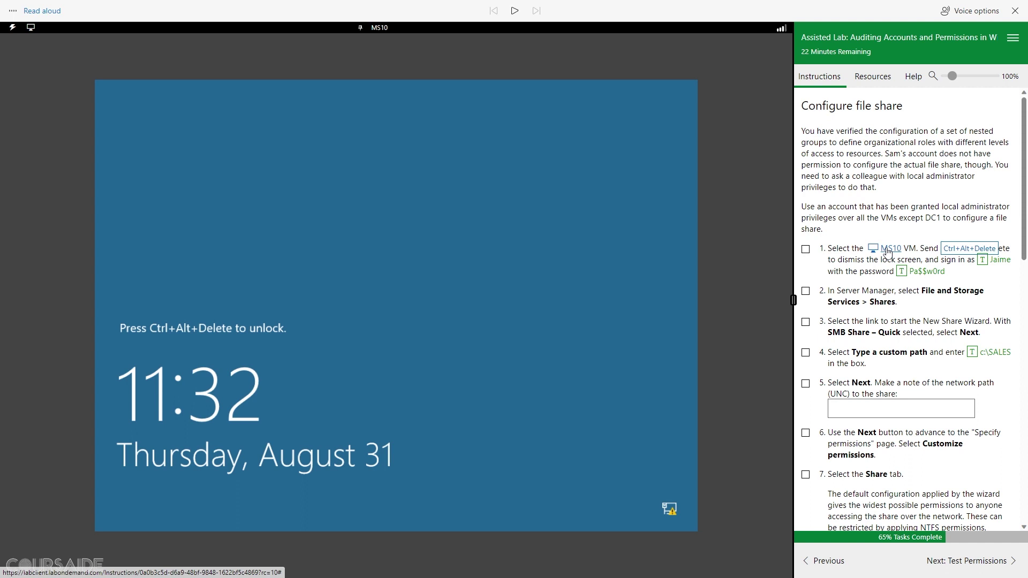
{"action": "left_click", "coordinate": [957, 249]}
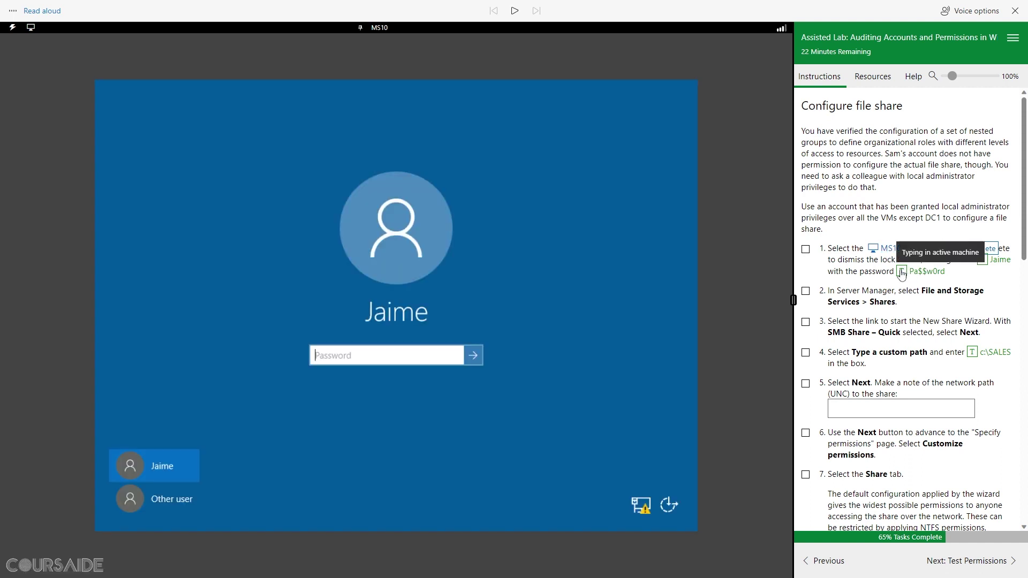
{"action": "left_click", "coordinate": [901, 272]}
{"action": "left_click", "coordinate": [475, 356]}
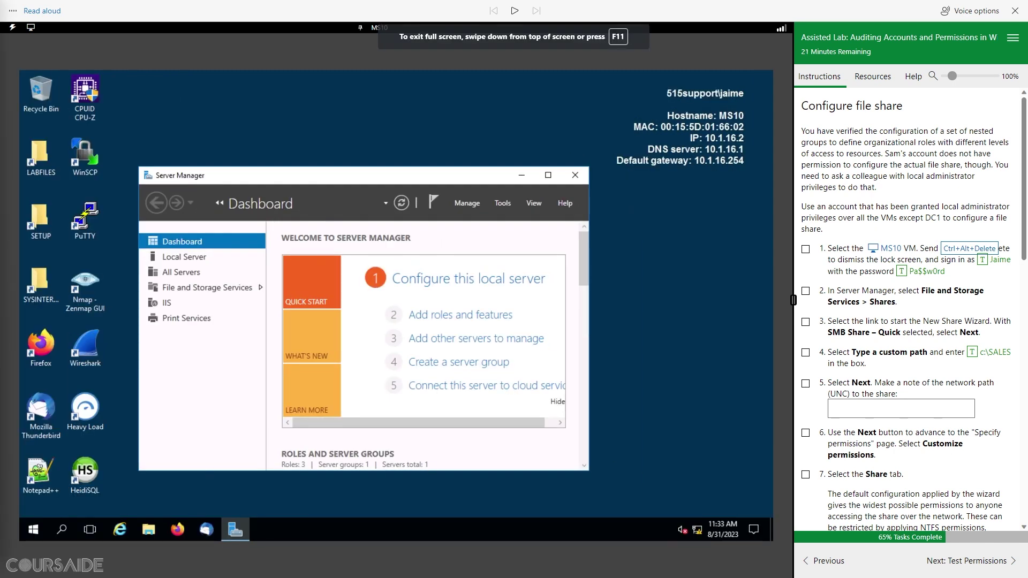
Step: Open File and Storage Services in an enlarged Server Manager window, showing the empty Shares list
{"action": "left_click", "coordinate": [806, 250]}
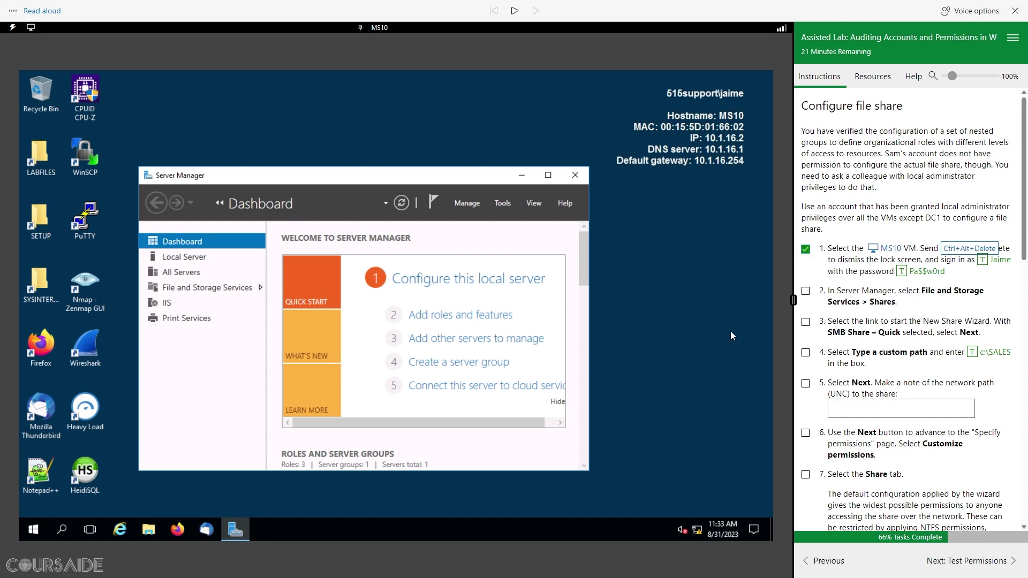
{"action": "left_click", "coordinate": [215, 289]}
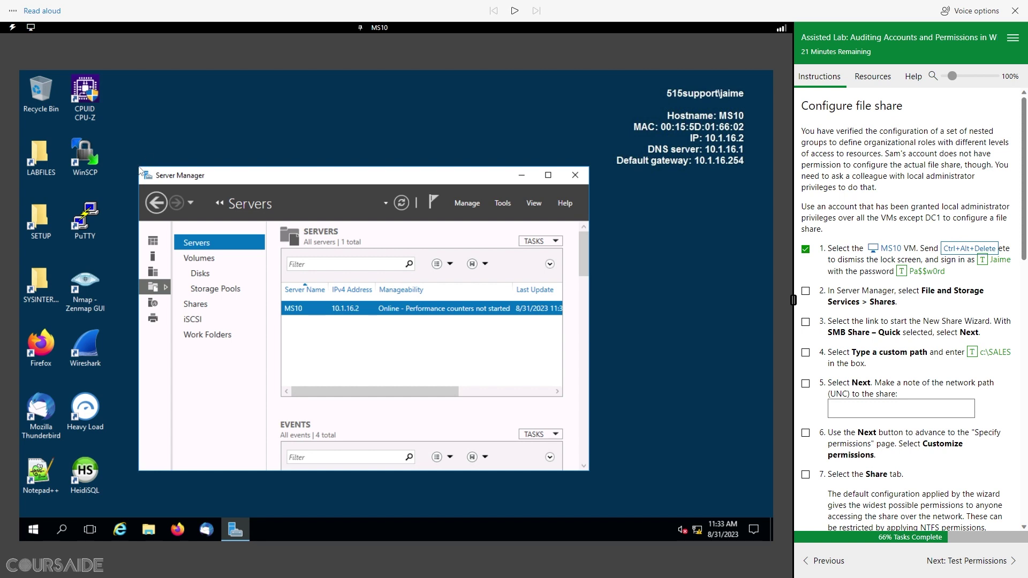
{"action": "left_click_drag", "start_coordinate": [139, 167], "coordinate": [67, 117]}
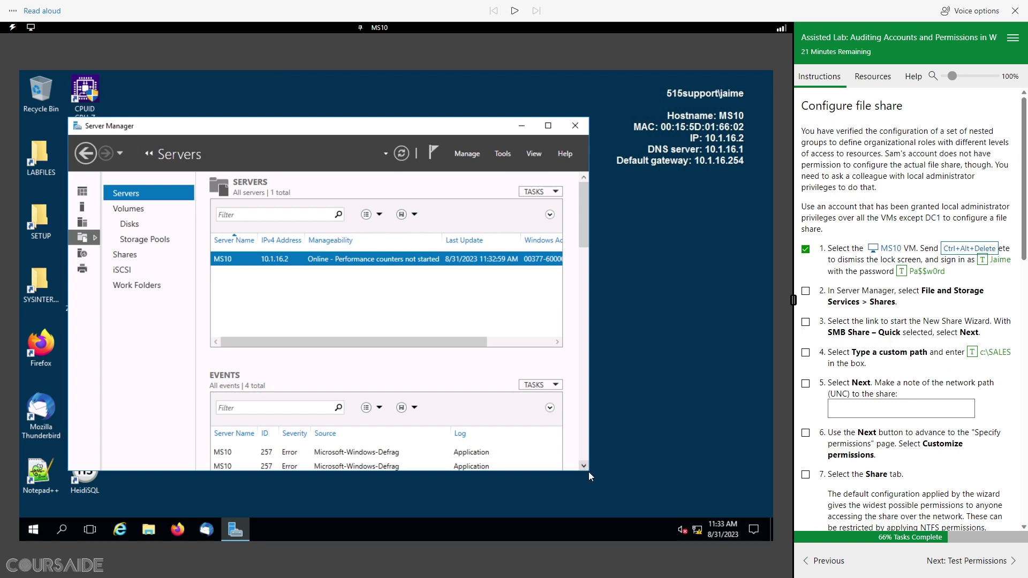
{"action": "left_click_drag", "start_coordinate": [589, 471], "coordinate": [679, 511]}
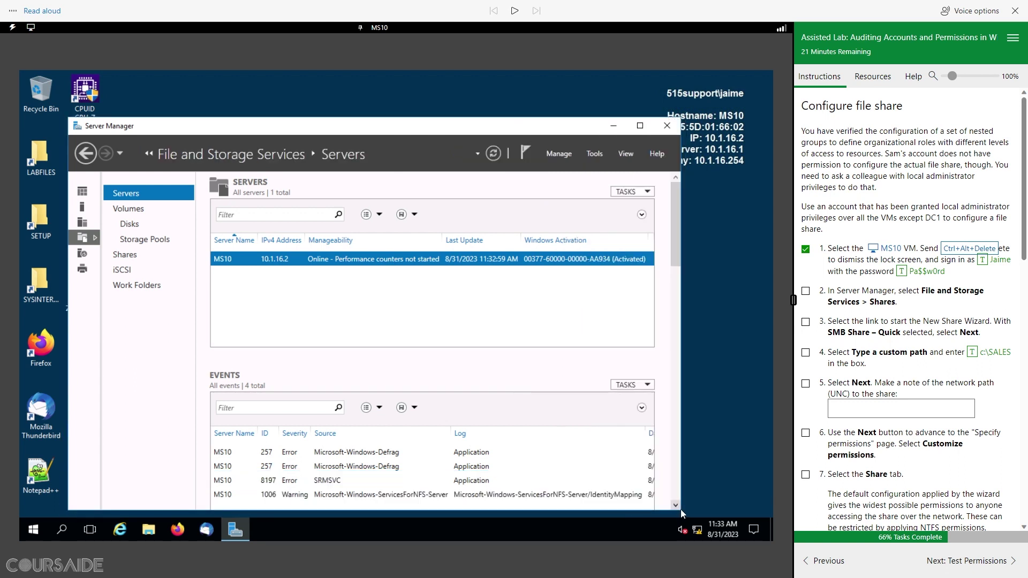
{"action": "left_click", "coordinate": [125, 258]}
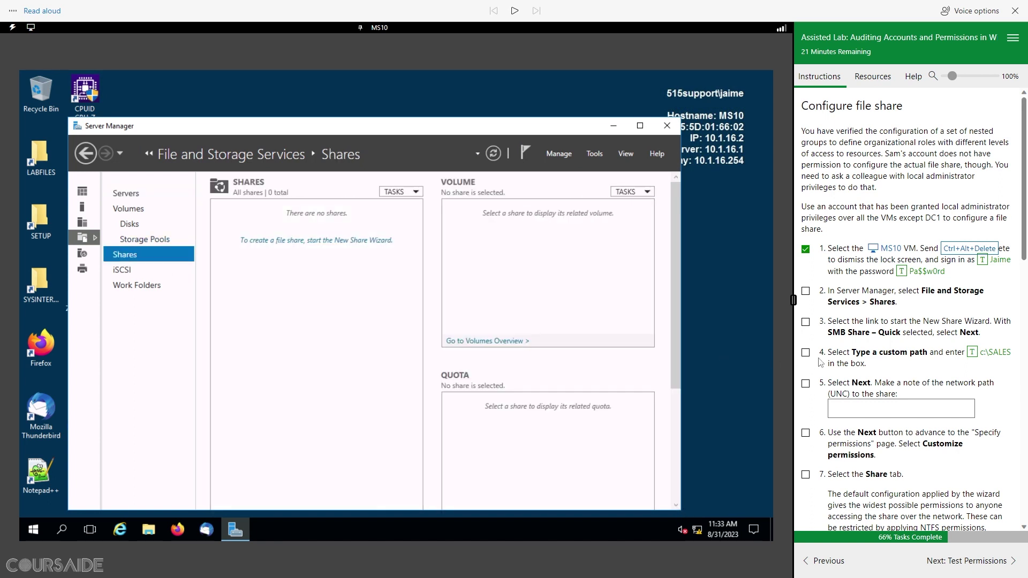
{"action": "left_click", "coordinate": [805, 292]}
{"action": "scroll", "coordinate": [880, 324], "scroll_direction": "down", "scroll_amount": 1}
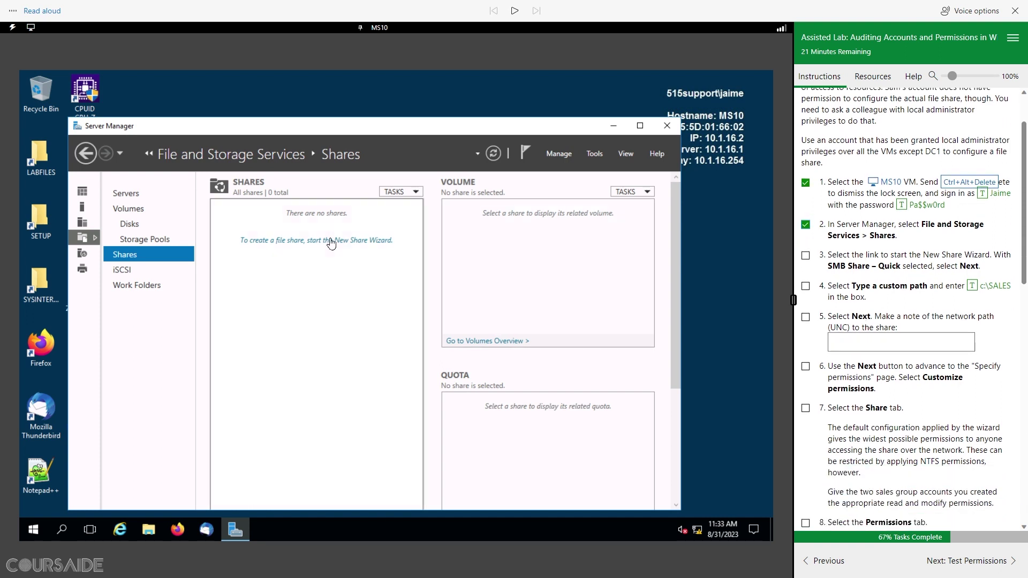
Step: Start a SMB Share – Quick wizard with custom path c:\SALES
{"action": "left_click", "coordinate": [295, 241]}
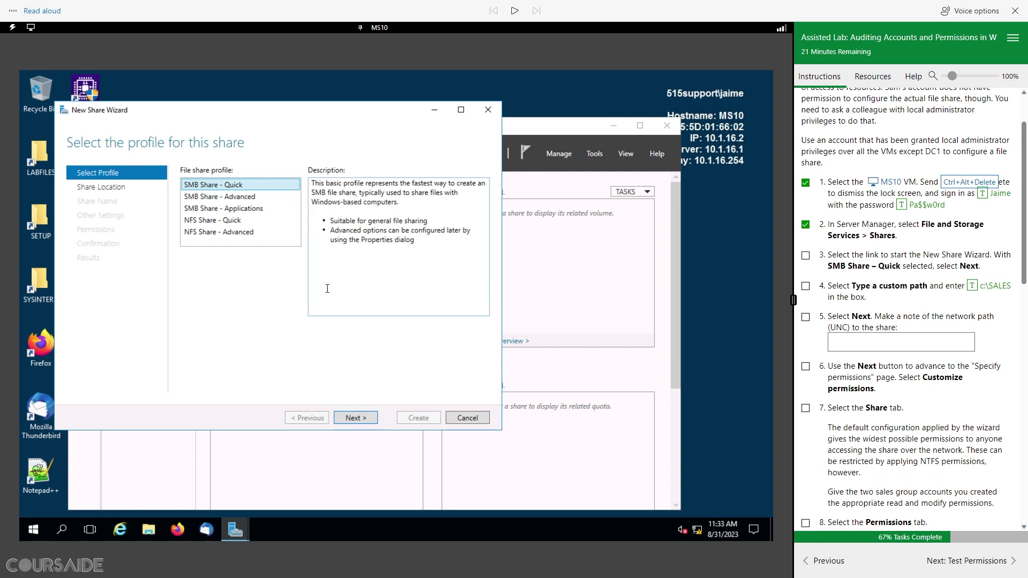
{"action": "left_click", "coordinate": [363, 421]}
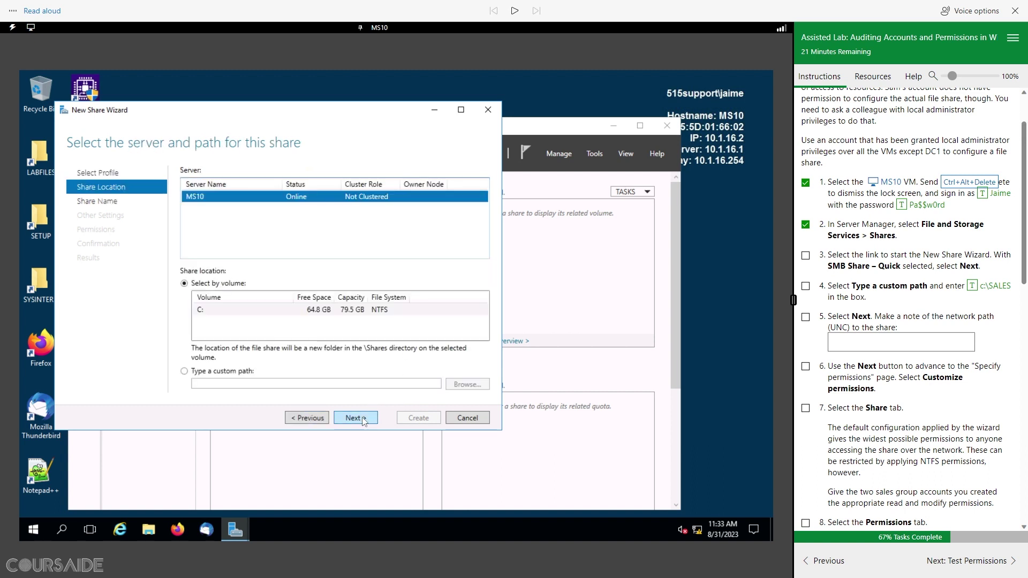
{"action": "left_click", "coordinate": [185, 372]}
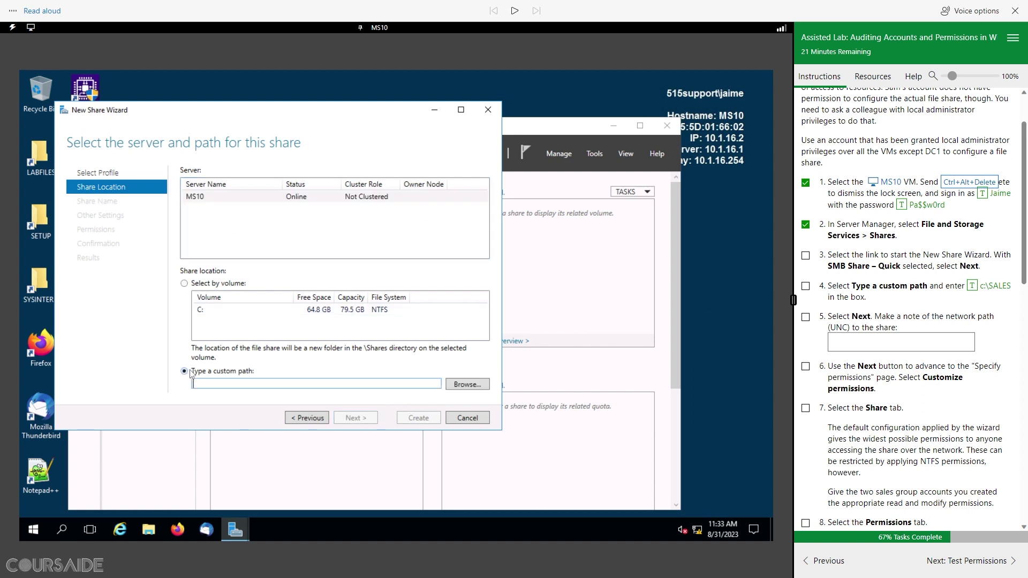
{"action": "left_click", "coordinate": [972, 289]}
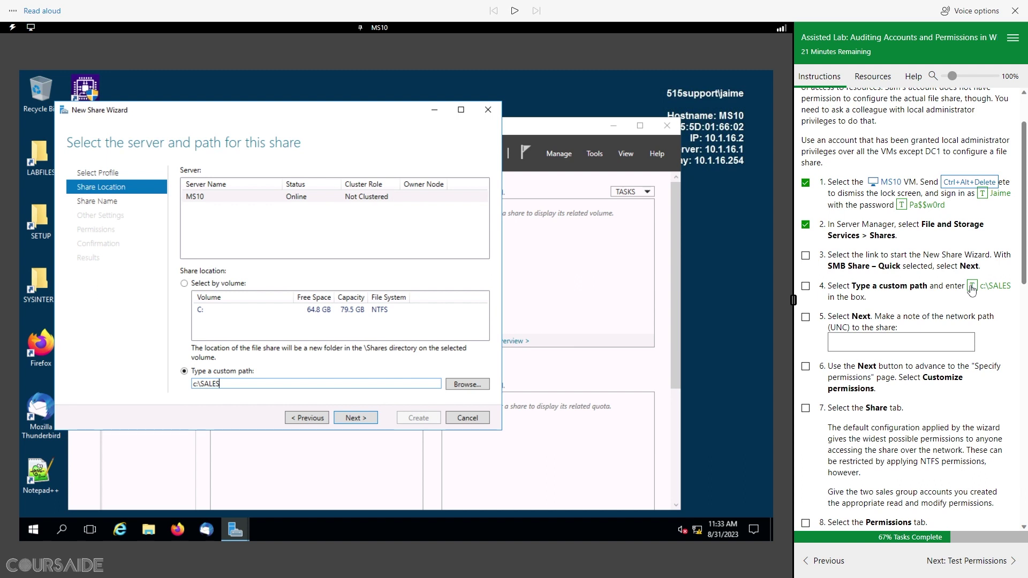
{"action": "left_click", "coordinate": [806, 287]}
{"action": "left_click", "coordinate": [359, 418]}
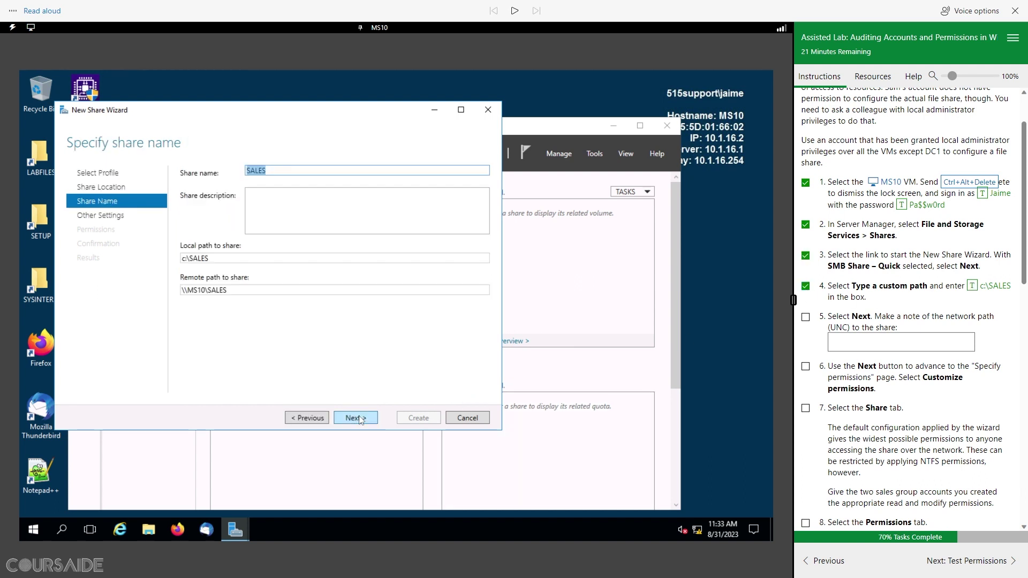
Step: Record the network path \\MS10\SALES in lab step 5 and advance to share settings
{"action": "left_click_drag", "start_coordinate": [233, 290], "coordinate": [181, 291]}
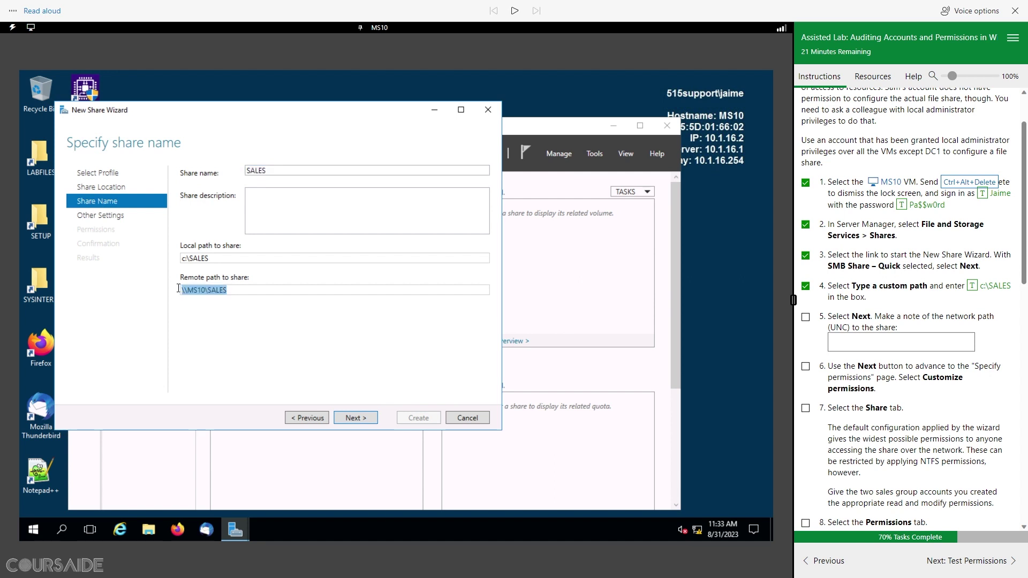
{"action": "left_click", "coordinate": [856, 341]}
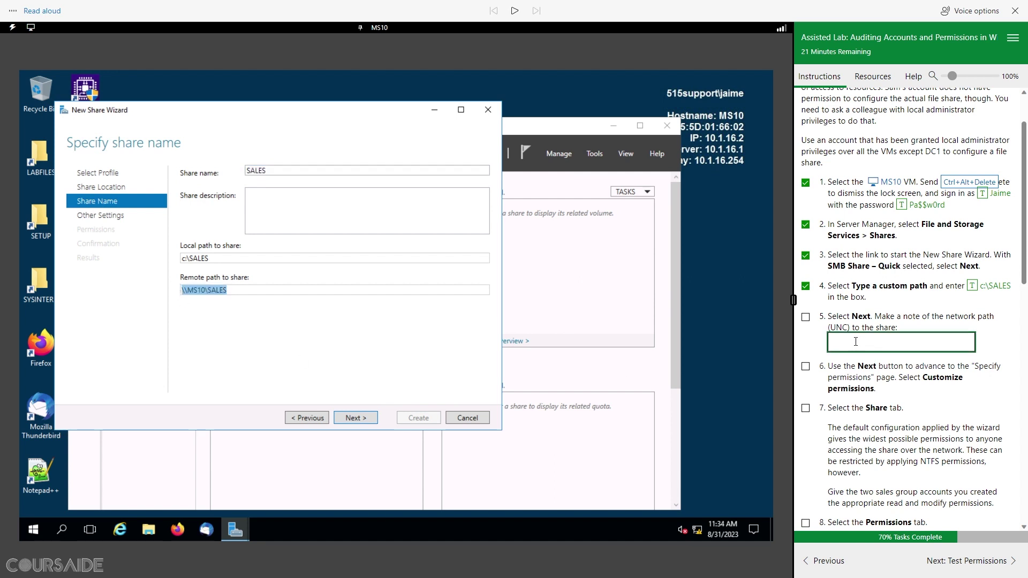
{"action": "type", "text": "\\\\MS10\\SALES"}
{"action": "left_click", "coordinate": [806, 318]}
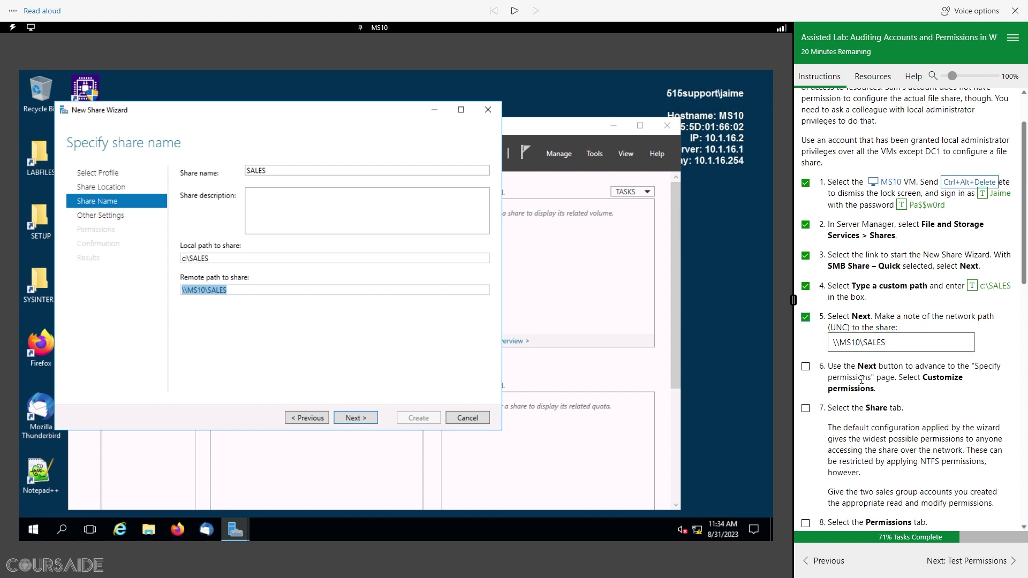
{"action": "left_click", "coordinate": [361, 416]}
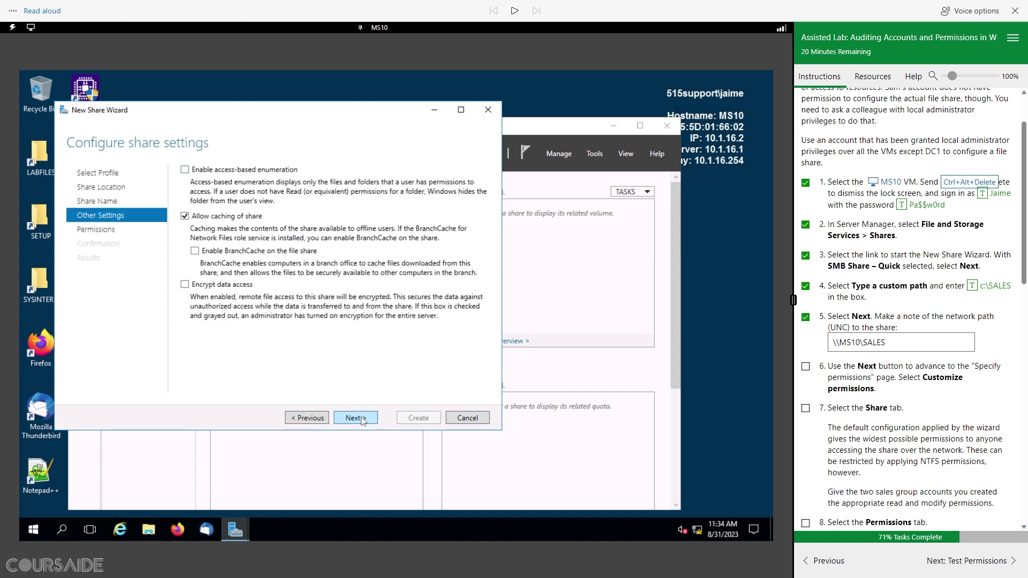
Step: Open SALES's custom permissions, confirm Everyone has Full Control on the Share tab, then return to Permissions
{"action": "left_click", "coordinate": [361, 416]}
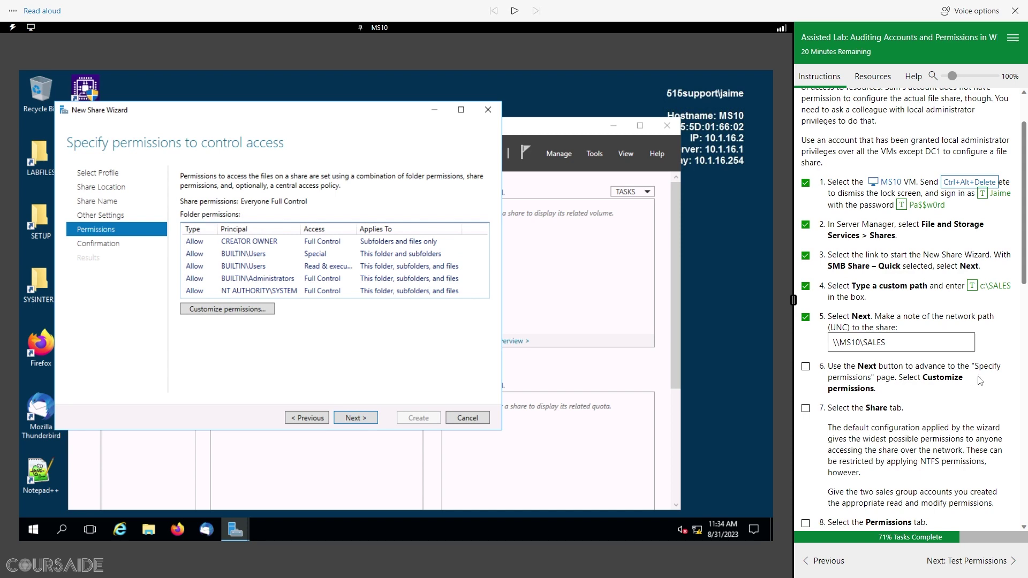
{"action": "left_click", "coordinate": [223, 310]}
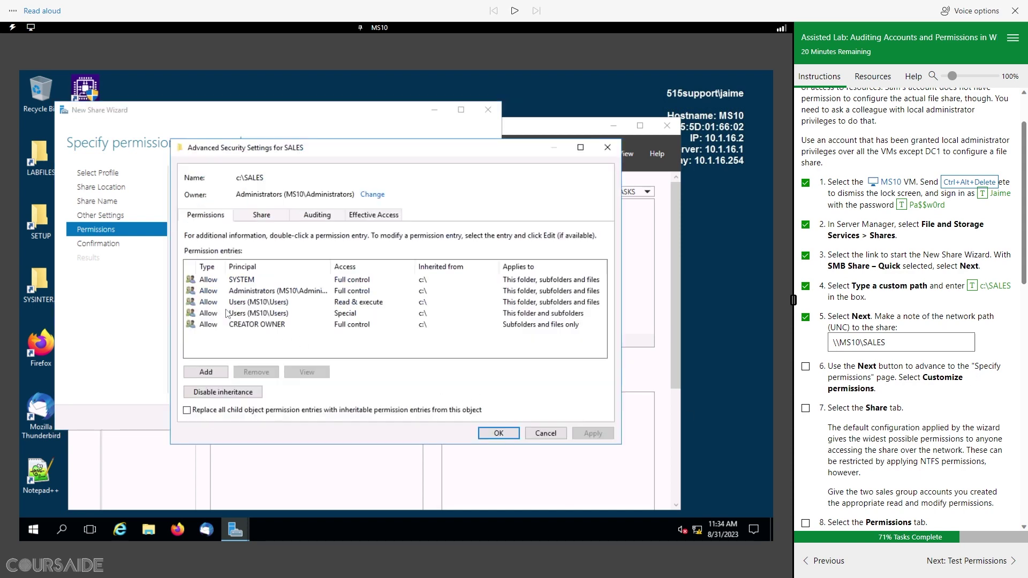
{"action": "left_click", "coordinate": [804, 368]}
{"action": "scroll", "coordinate": [923, 397], "scroll_direction": "down", "scroll_amount": 3}
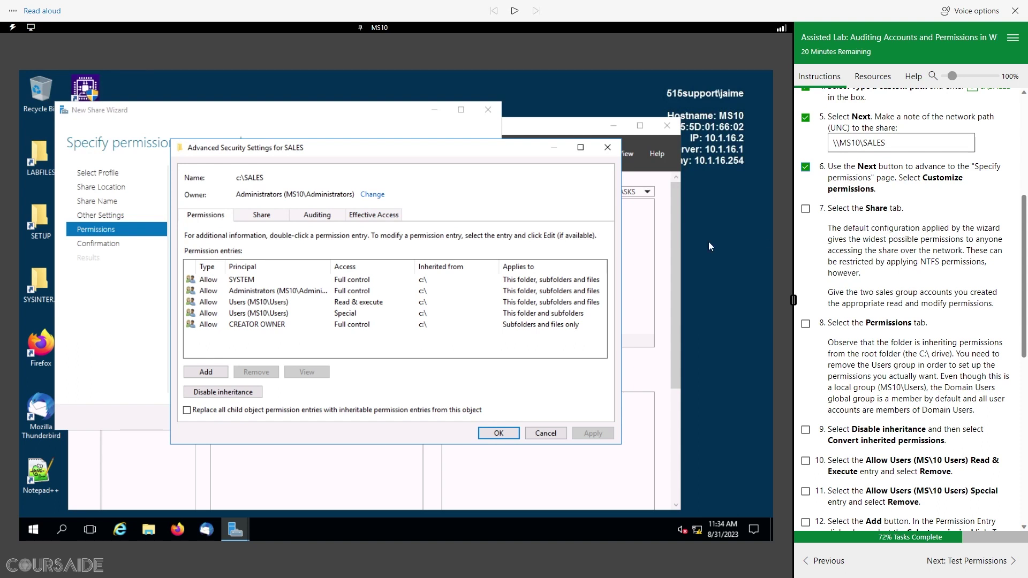
{"action": "left_click", "coordinate": [262, 215]}
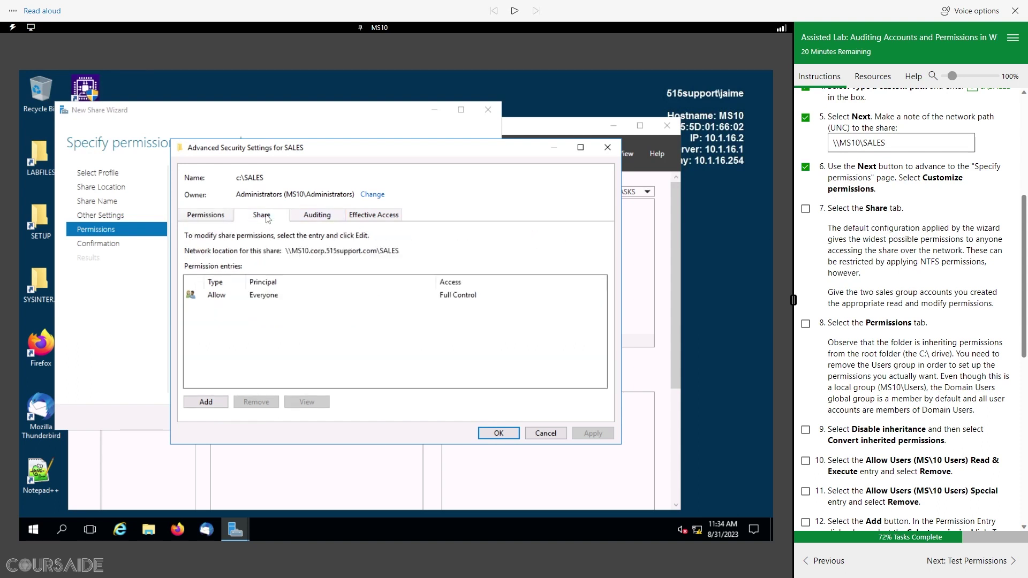
{"action": "left_click", "coordinate": [805, 208]}
{"action": "scroll", "coordinate": [860, 328], "scroll_direction": "down", "scroll_amount": 3}
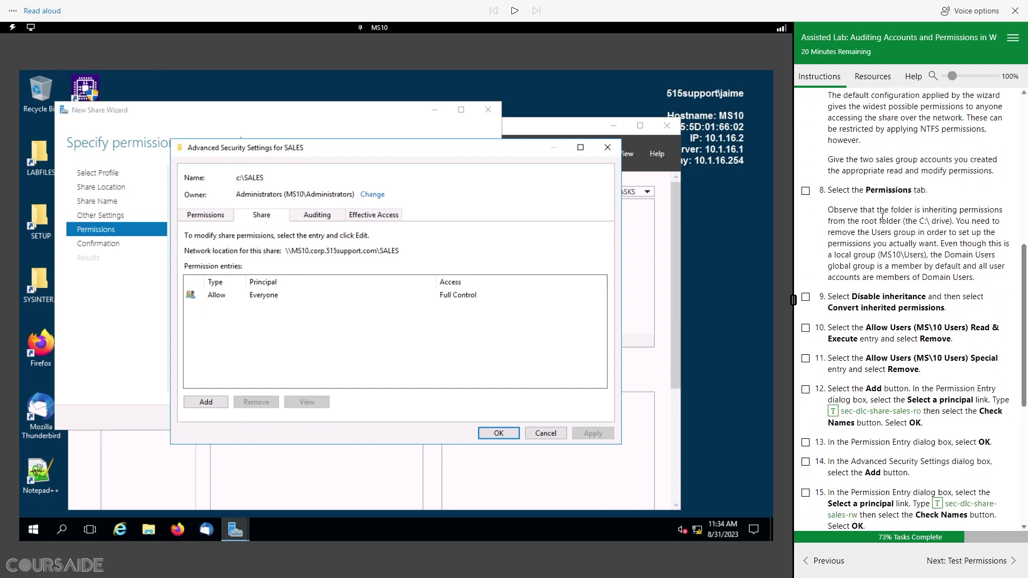
{"action": "left_click", "coordinate": [210, 215]}
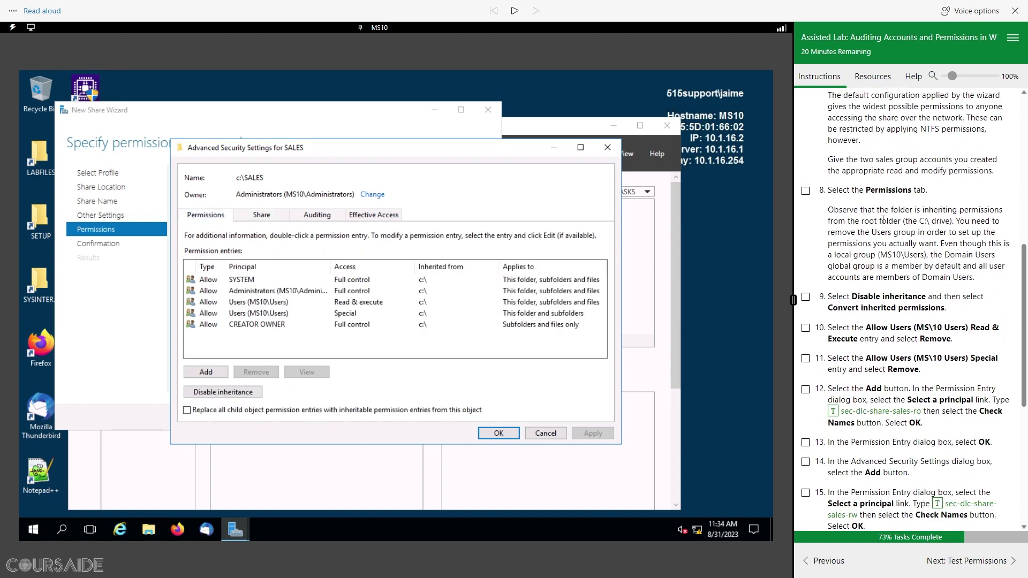
{"action": "left_click", "coordinate": [805, 192]}
{"action": "scroll", "coordinate": [860, 192], "scroll_direction": "down", "scroll_amount": 3}
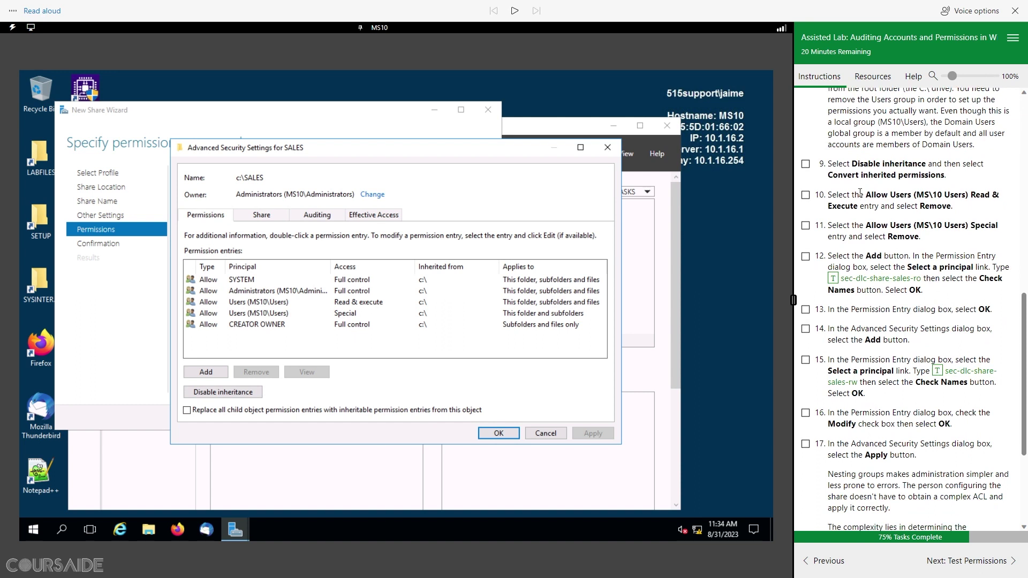
Step: Disable inheritance on SALES, converting inherited entries to explicit permissions
{"action": "left_click", "coordinate": [245, 395]}
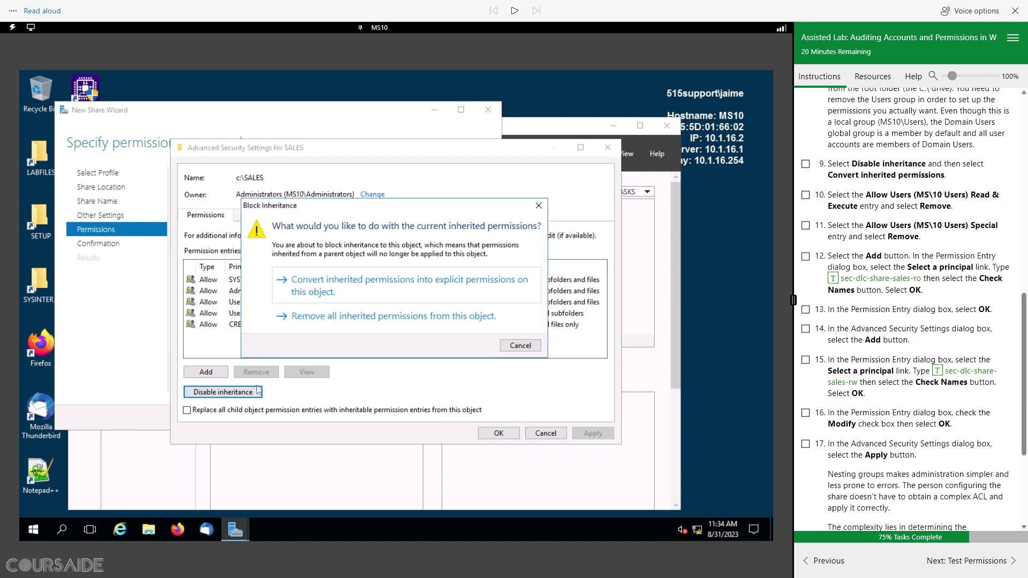
{"action": "left_click", "coordinate": [353, 288]}
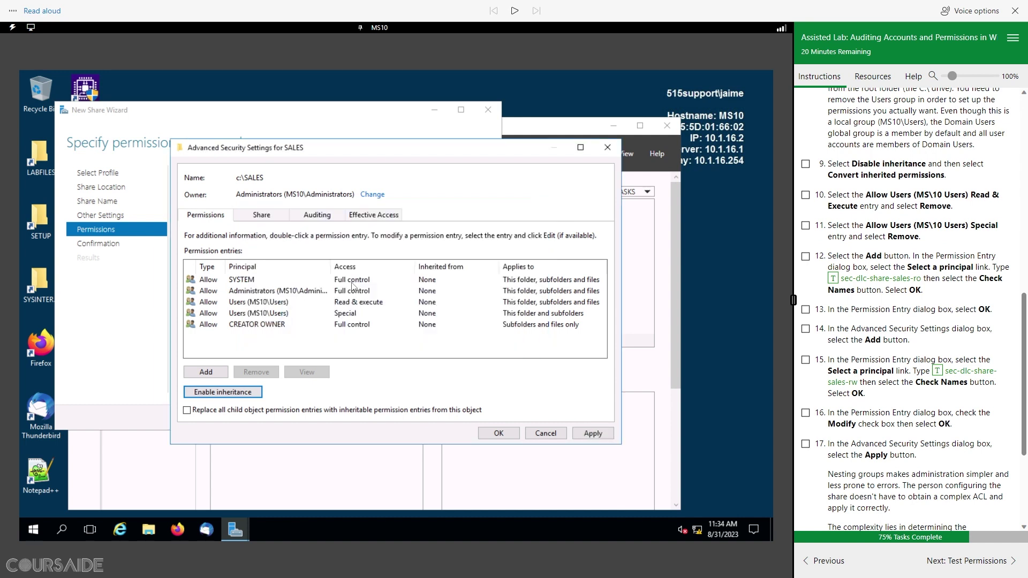
{"action": "left_click", "coordinate": [805, 164]}
Step: Remove the Users Read & execute and Users Special entries from SALES
{"action": "left_click", "coordinate": [280, 303]}
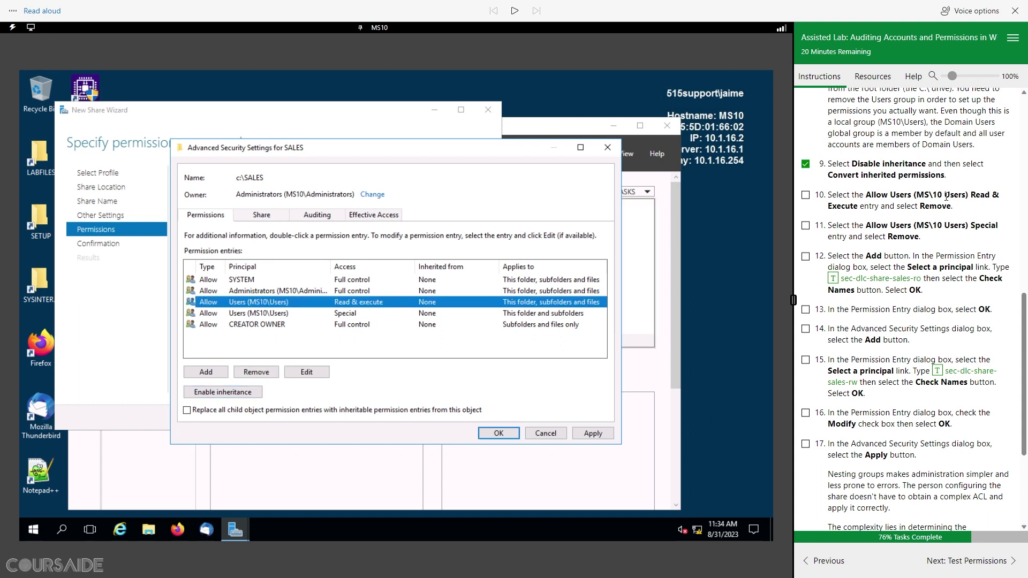
{"action": "left_click", "coordinate": [256, 373]}
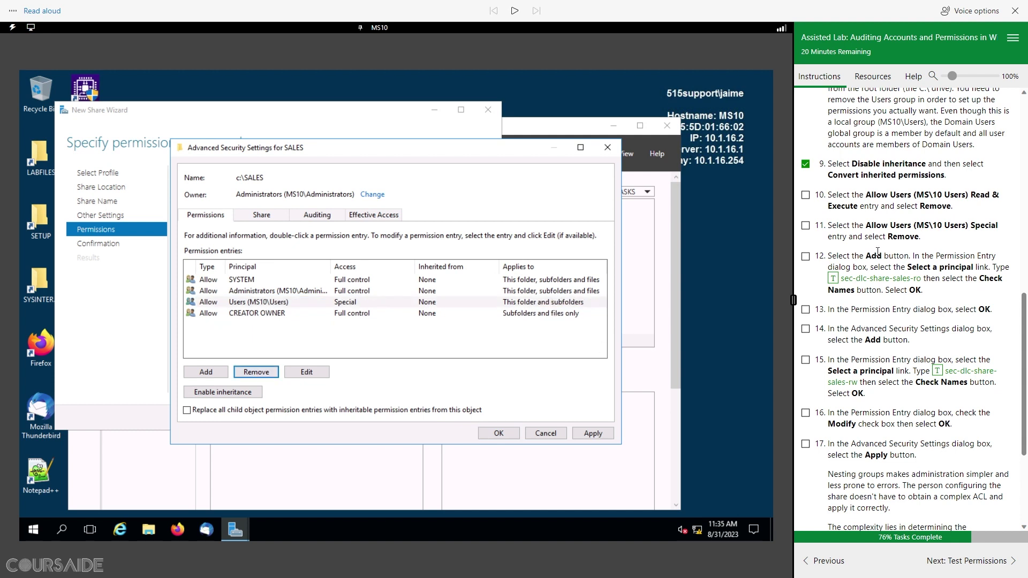
{"action": "left_click", "coordinate": [806, 196]}
{"action": "left_click", "coordinate": [285, 303]}
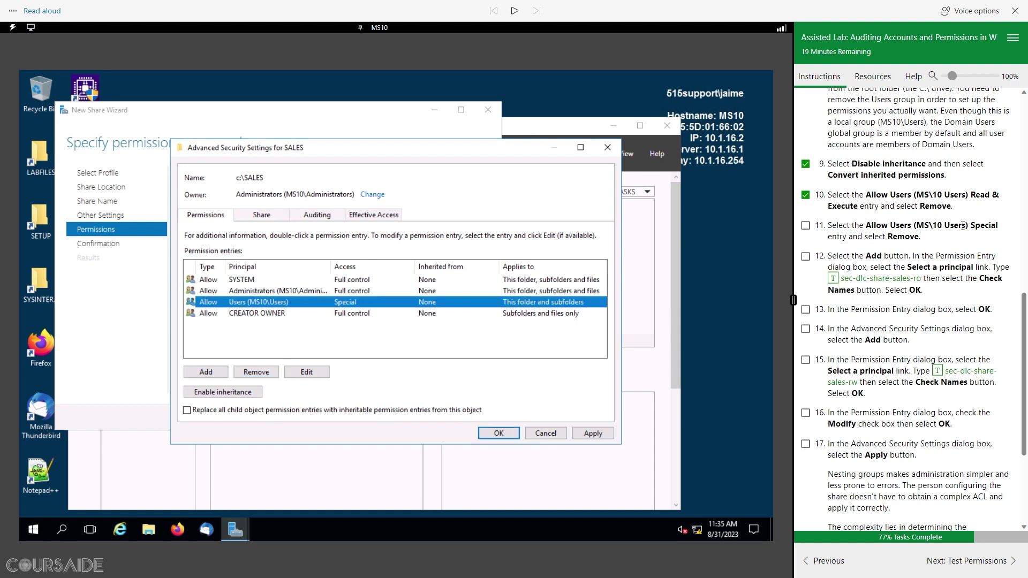
{"action": "left_click", "coordinate": [267, 373]}
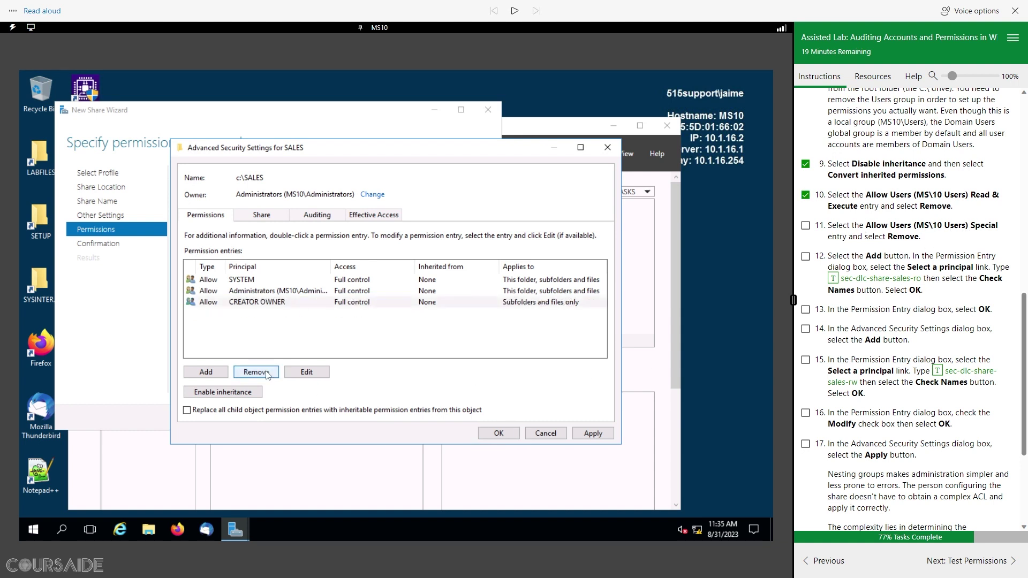
{"action": "left_click", "coordinate": [805, 226]}
{"action": "scroll", "coordinate": [909, 273], "scroll_direction": "down", "scroll_amount": 3}
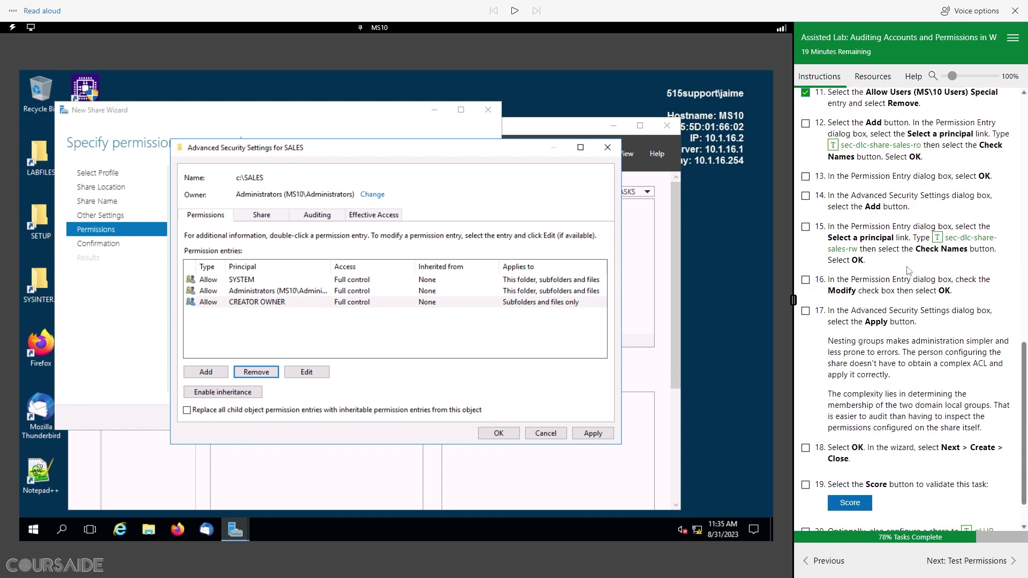
{"action": "scroll", "coordinate": [908, 273], "scroll_direction": "up", "scroll_amount": 1}
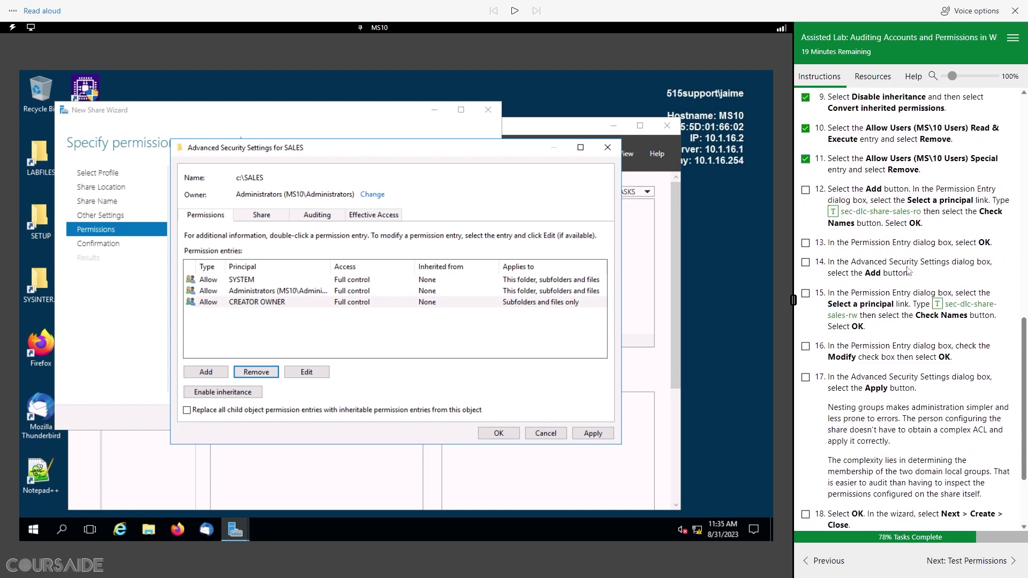
Step: Add an Allow Read & execute entry for sec-dlc-share-sales-ro on SALES, ticking steps 12–13
{"action": "left_click", "coordinate": [218, 376]}
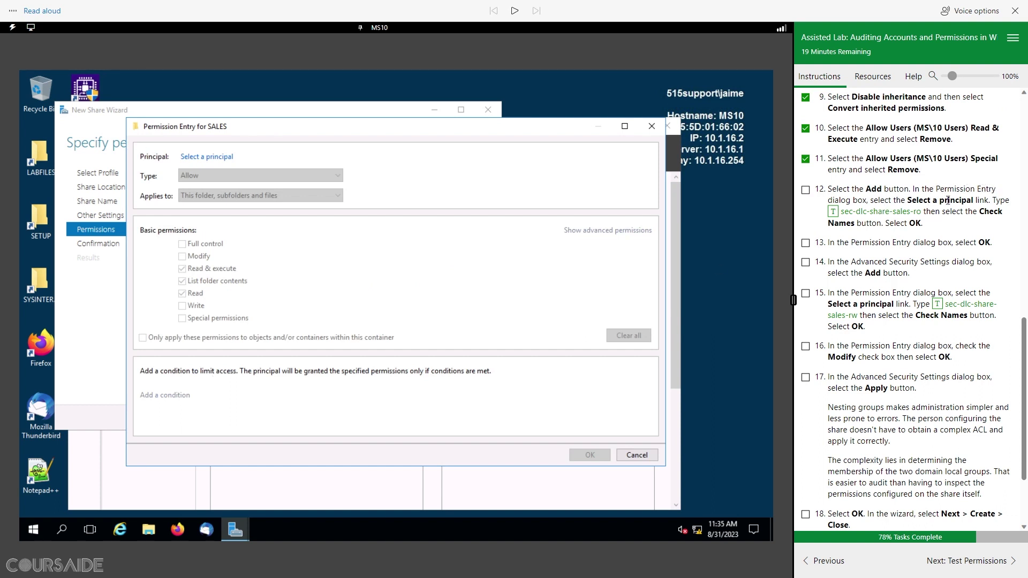
{"action": "left_click", "coordinate": [213, 156]}
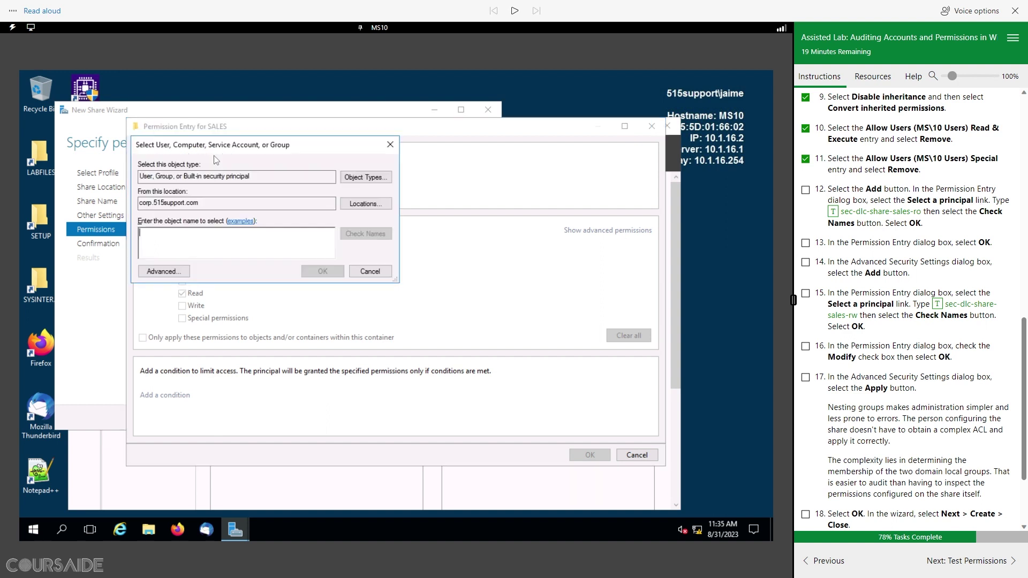
{"action": "left_click", "coordinate": [834, 212]}
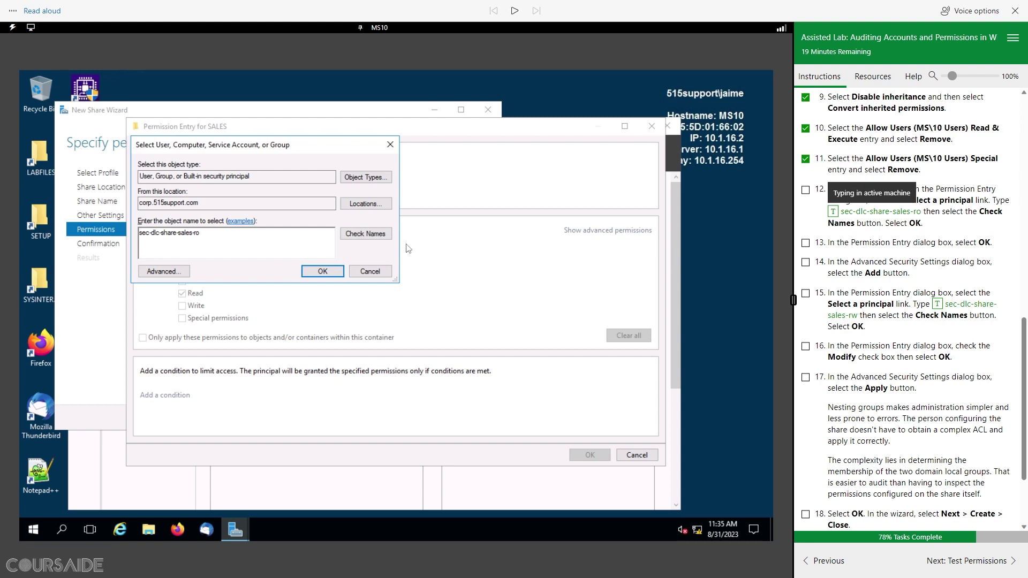
{"action": "left_click", "coordinate": [372, 235]}
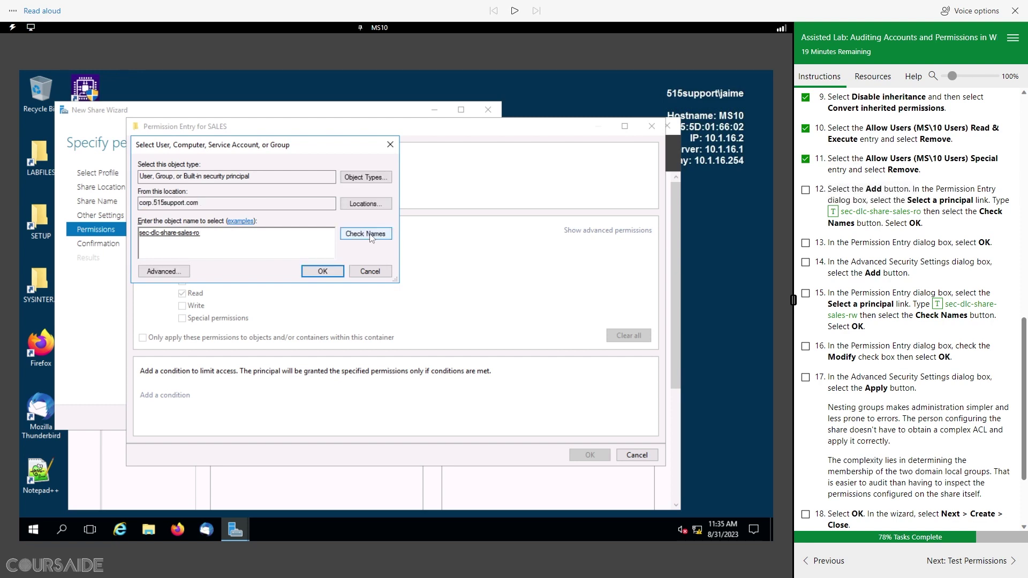
{"action": "left_click", "coordinate": [323, 271]}
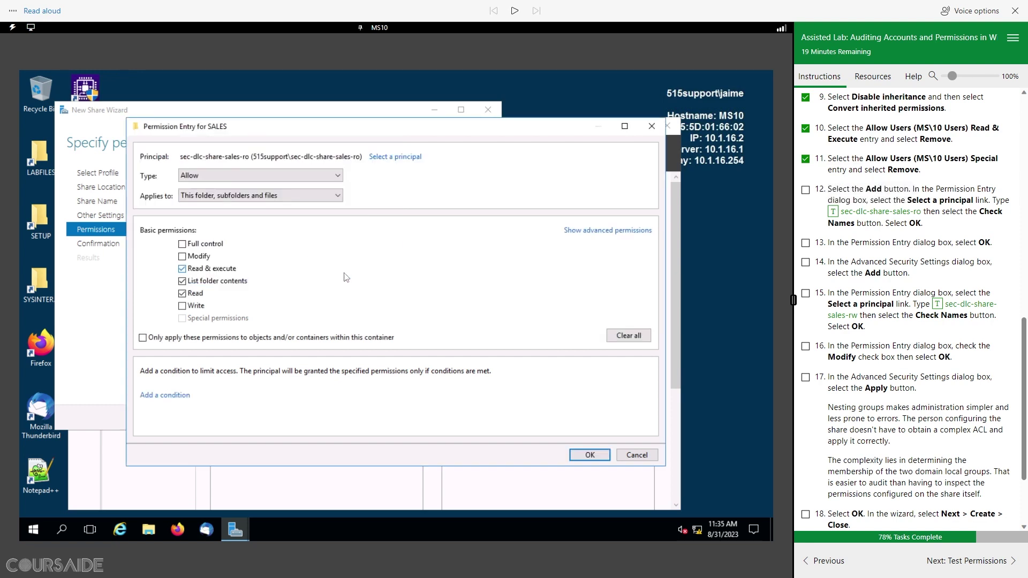
{"action": "left_click", "coordinate": [805, 189]}
{"action": "scroll", "coordinate": [880, 256], "scroll_direction": "down", "scroll_amount": 1}
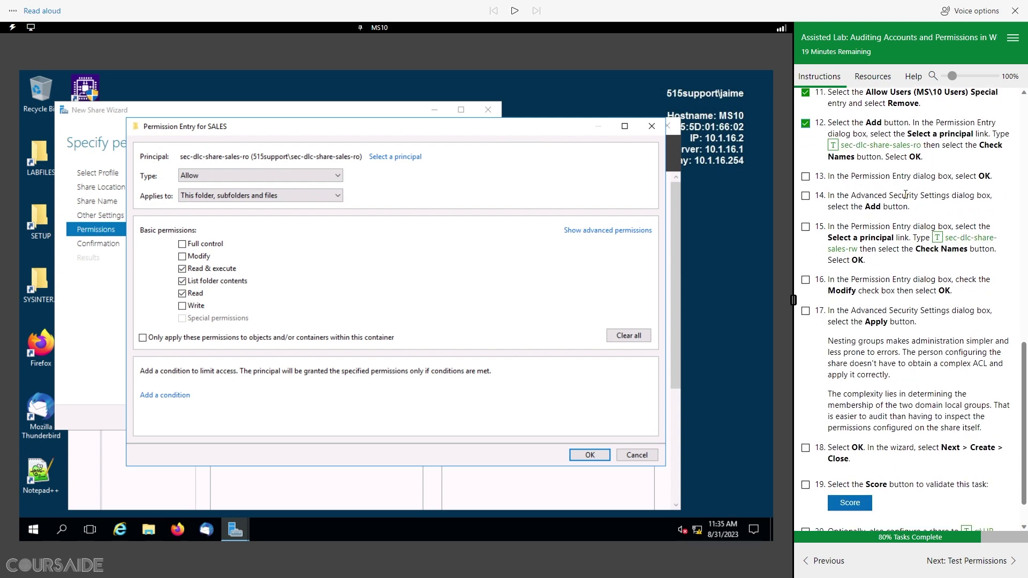
{"action": "left_click", "coordinate": [596, 461]}
{"action": "left_click", "coordinate": [806, 177]}
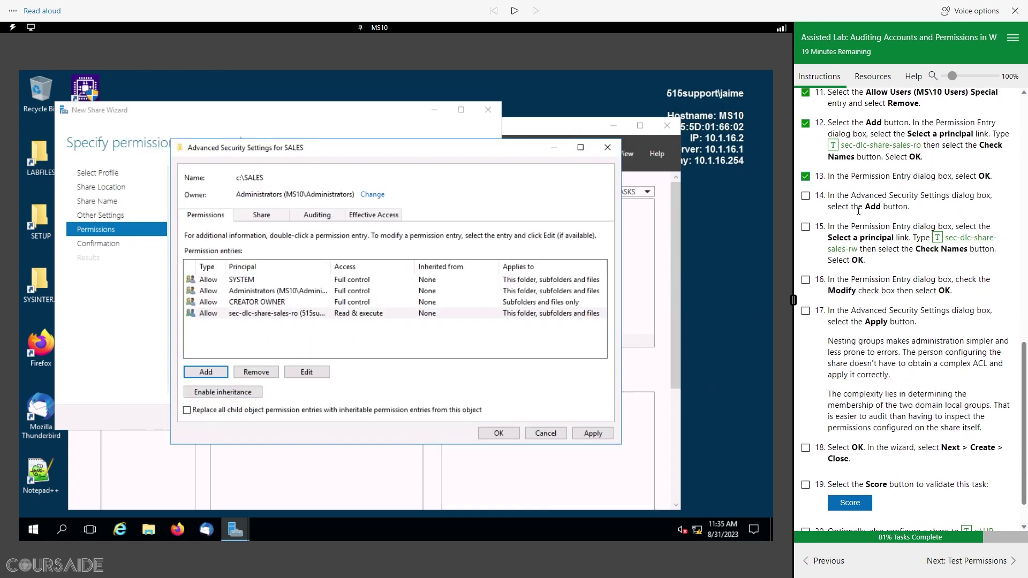
{"action": "scroll", "coordinate": [858, 210], "scroll_direction": "down", "scroll_amount": 2}
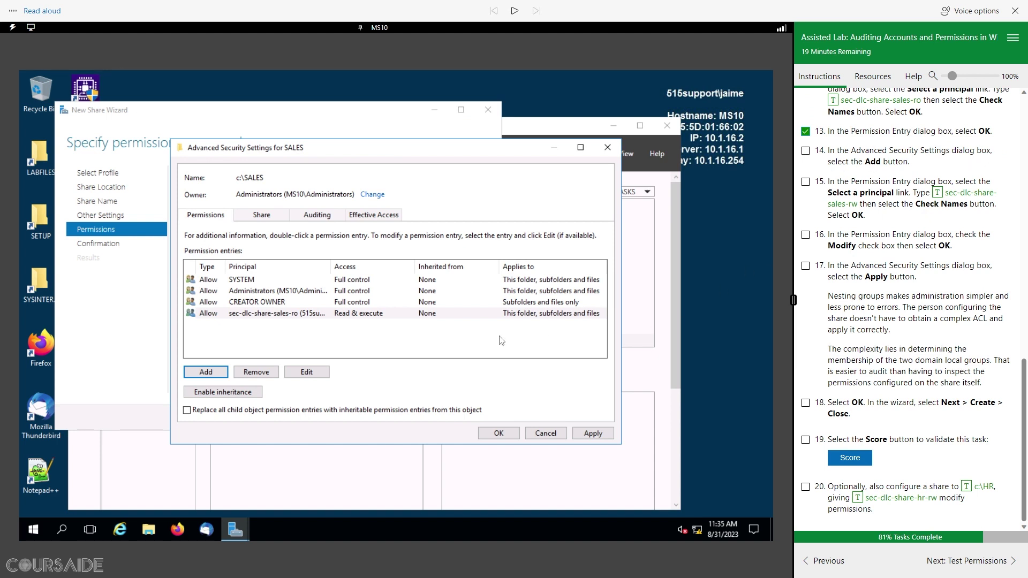
Step: Add an Allow Modify entry for sec-dlc-share-sales-rw on SALES
{"action": "left_click", "coordinate": [206, 373]}
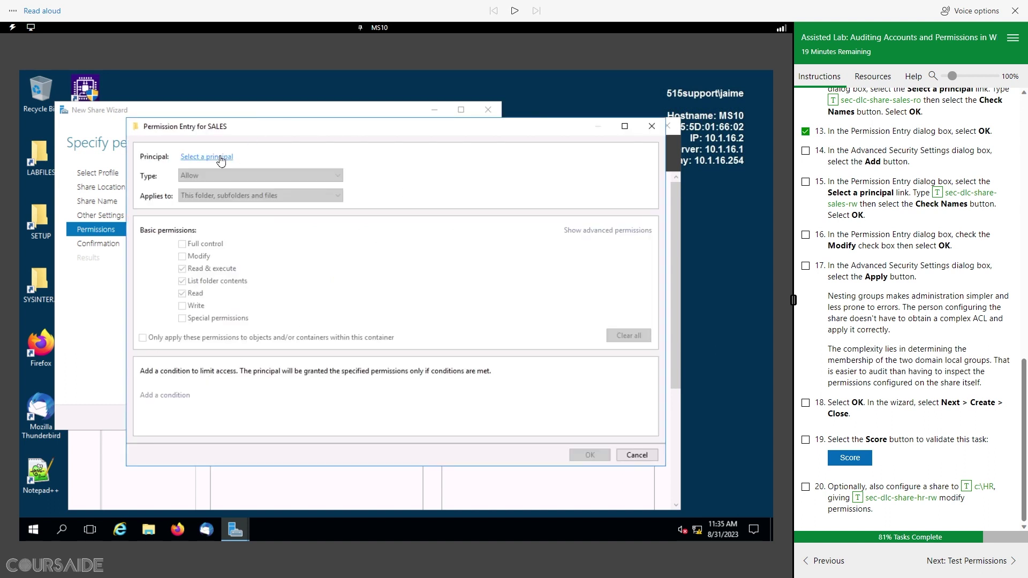
{"action": "left_click", "coordinate": [220, 160]}
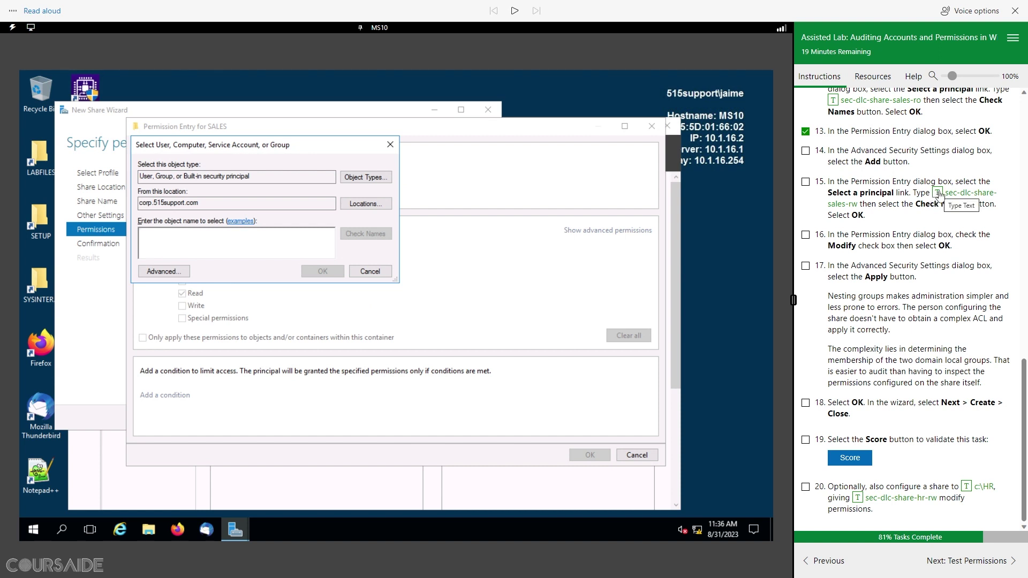
{"action": "left_click", "coordinate": [938, 193]}
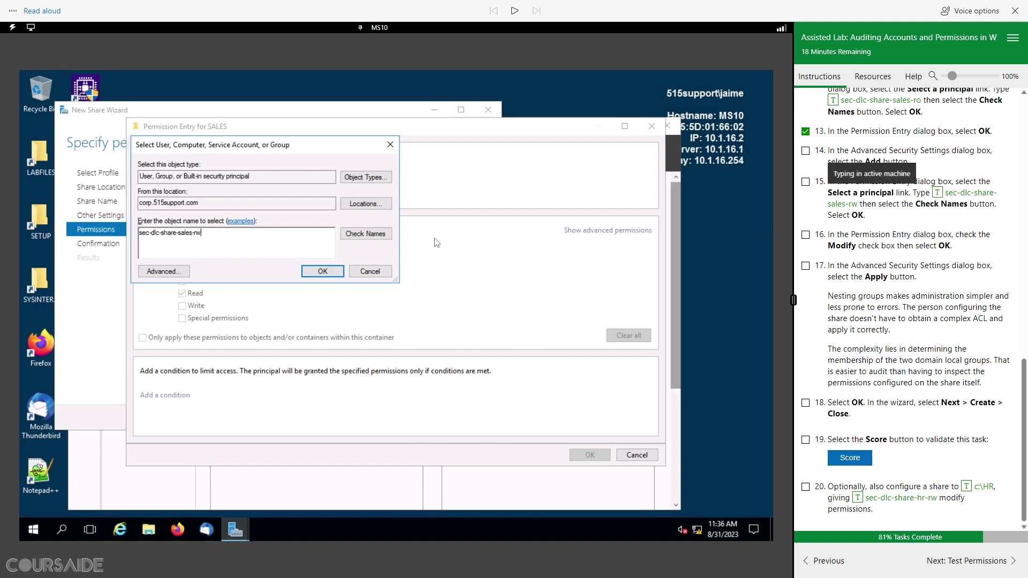
{"action": "left_click", "coordinate": [366, 234]}
{"action": "left_click", "coordinate": [323, 272]}
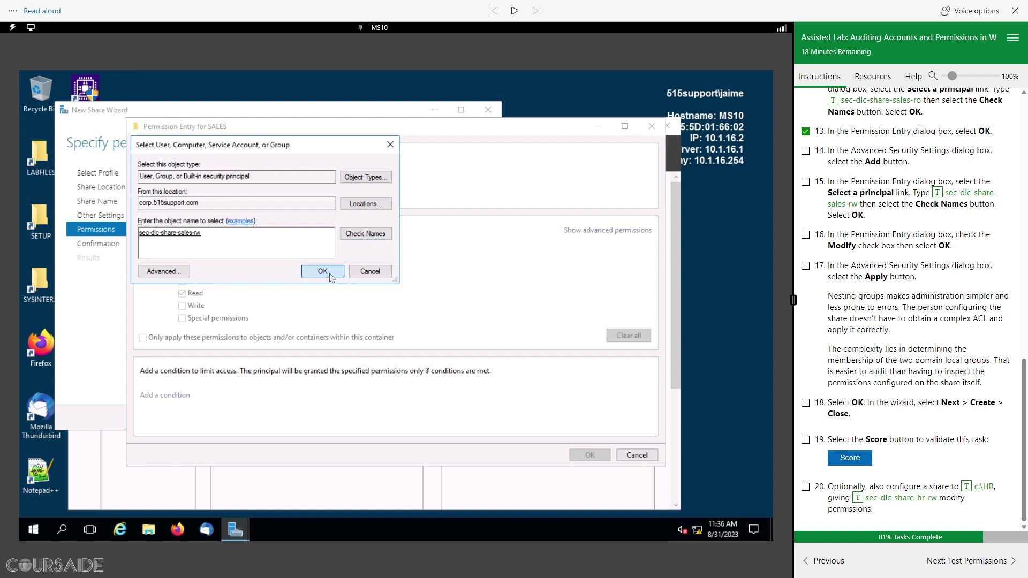
{"action": "left_click", "coordinate": [806, 183]}
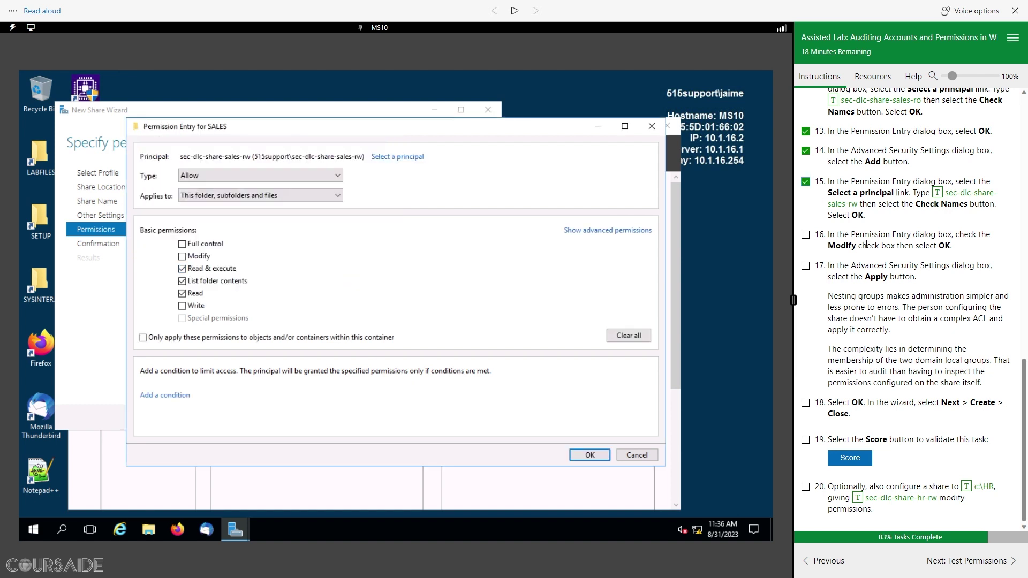
{"action": "left_click", "coordinate": [182, 256]}
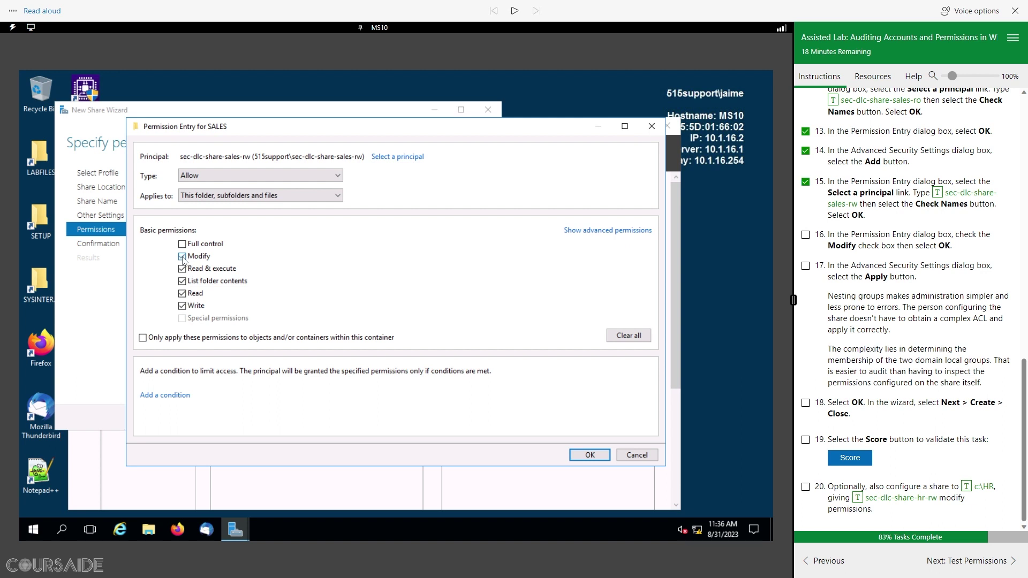
{"action": "left_click", "coordinate": [590, 455]}
{"action": "left_click", "coordinate": [805, 235]}
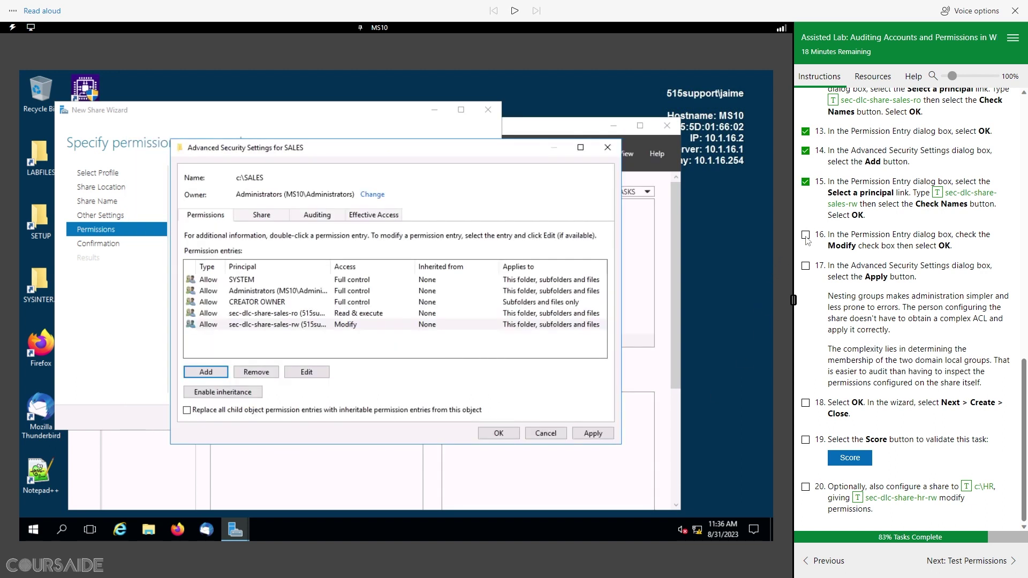
Step: Apply the SALES permission changes and close Advanced Security Settings
{"action": "left_click", "coordinate": [600, 435]}
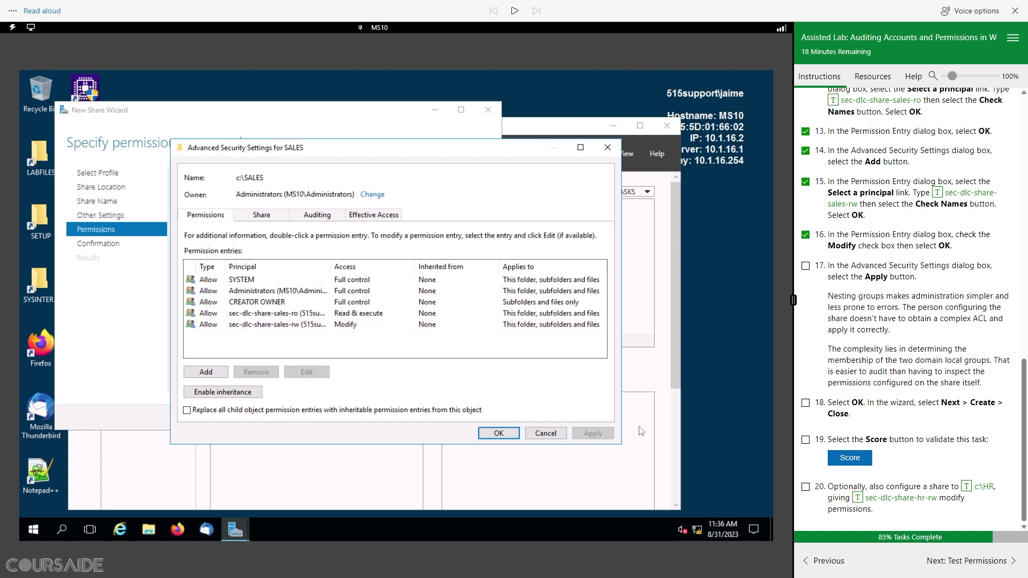
{"action": "left_click", "coordinate": [806, 267]}
{"action": "left_click", "coordinate": [499, 434]}
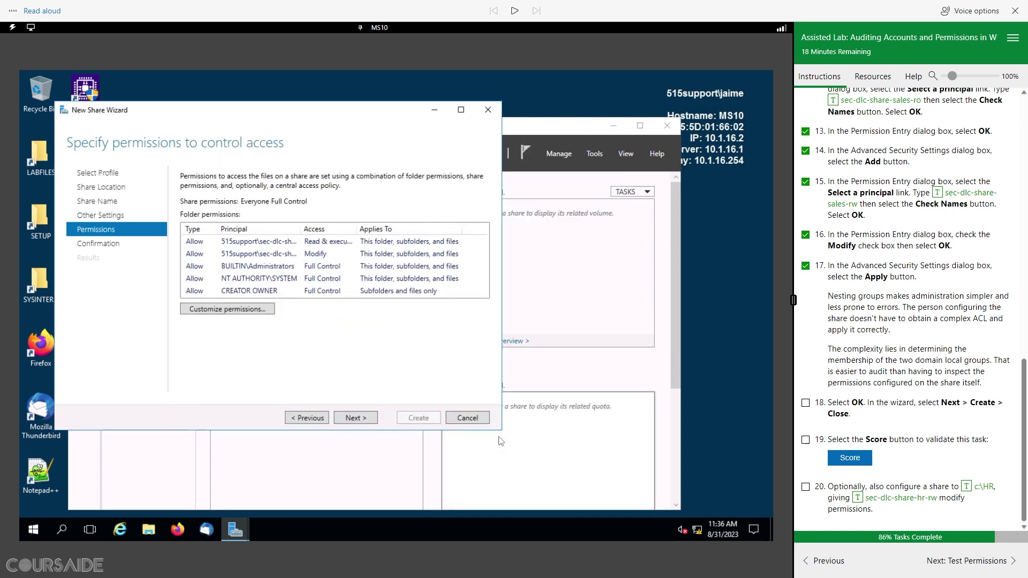
Step: Create the SALES share for c:\SALES and close the New Share Wizard
{"action": "left_click", "coordinate": [359, 419]}
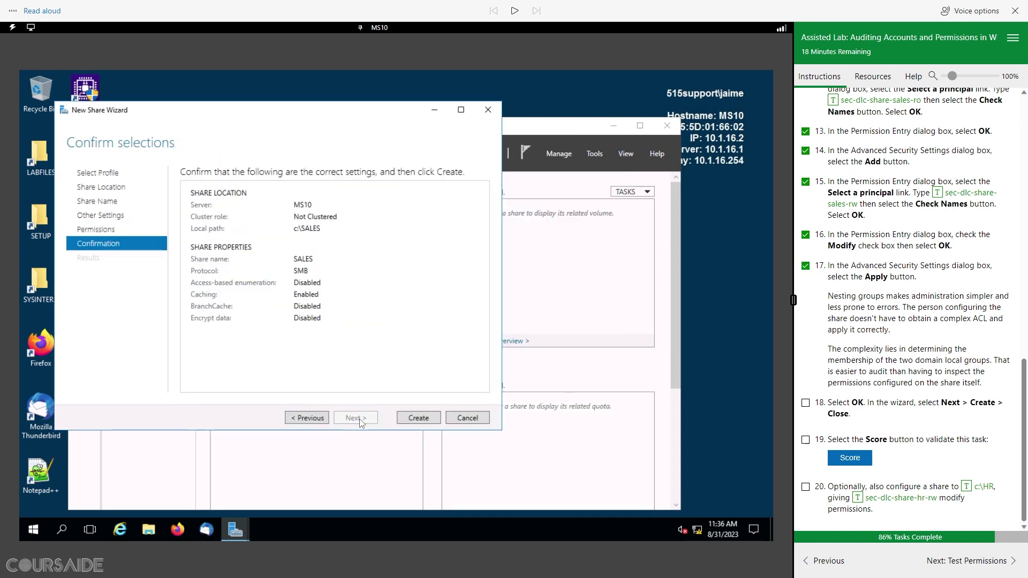
{"action": "left_click", "coordinate": [428, 420]}
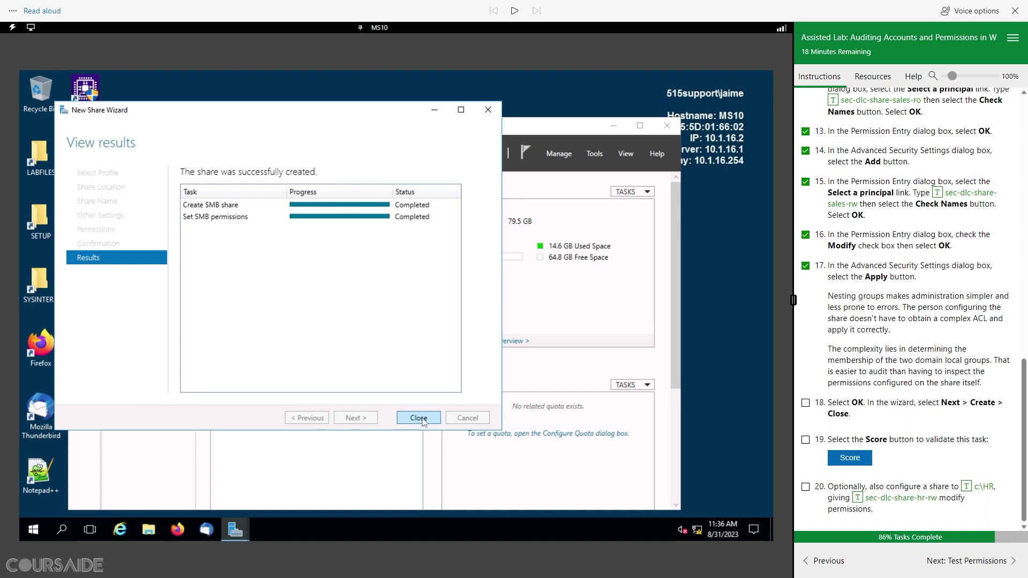
{"action": "left_click", "coordinate": [419, 418]}
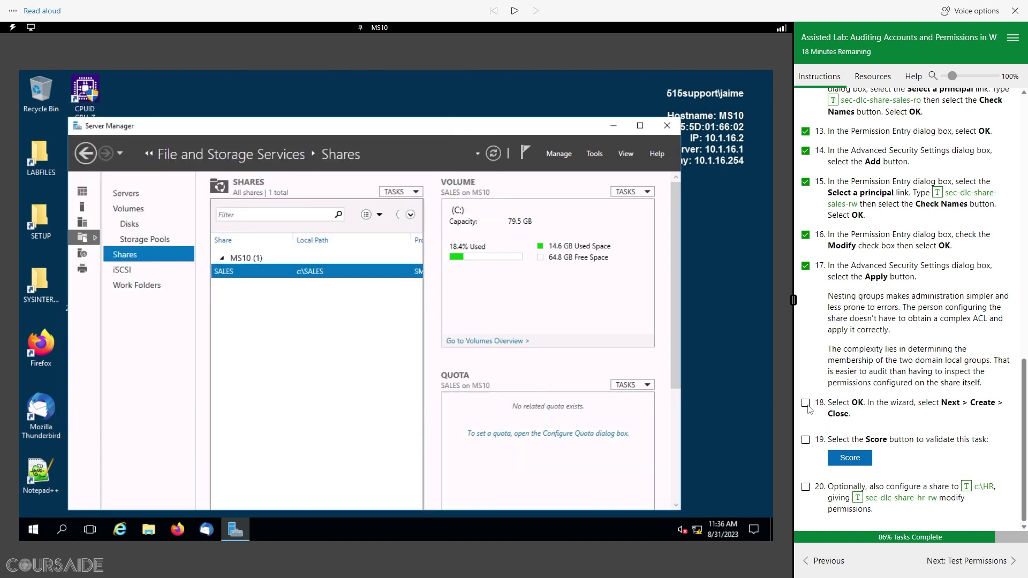
{"action": "left_click", "coordinate": [806, 403]}
Step: Run the lab's score check, which reports the task complete
{"action": "left_click", "coordinate": [857, 457]}
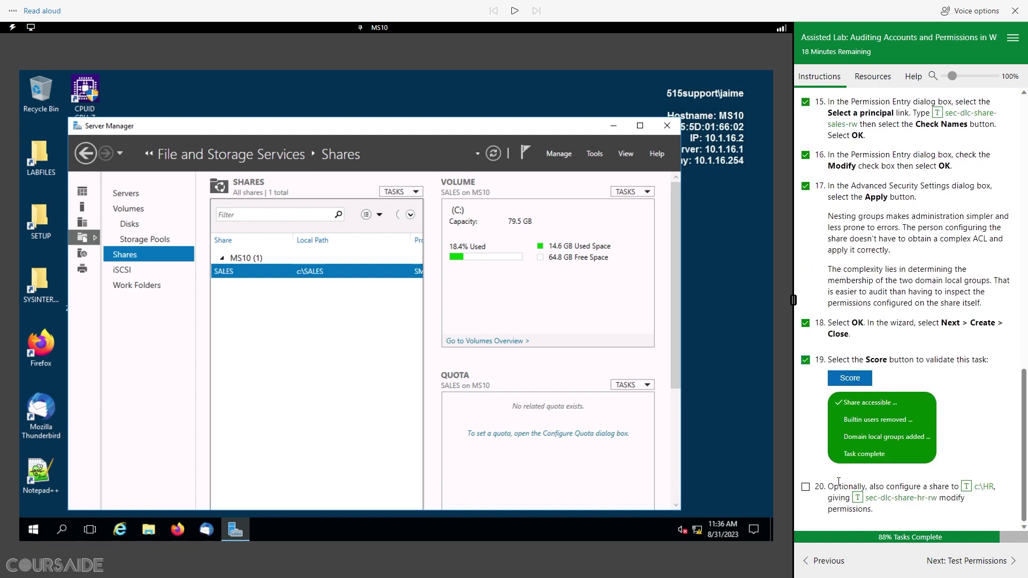
{"action": "left_click_drag", "start_coordinate": [829, 488], "coordinate": [871, 486]}
{"action": "left_click", "coordinate": [974, 441]}
Step: Create a quick SMB share named HR at c:\HR, advancing to its permissions step
{"action": "right_click", "coordinate": [251, 313]}
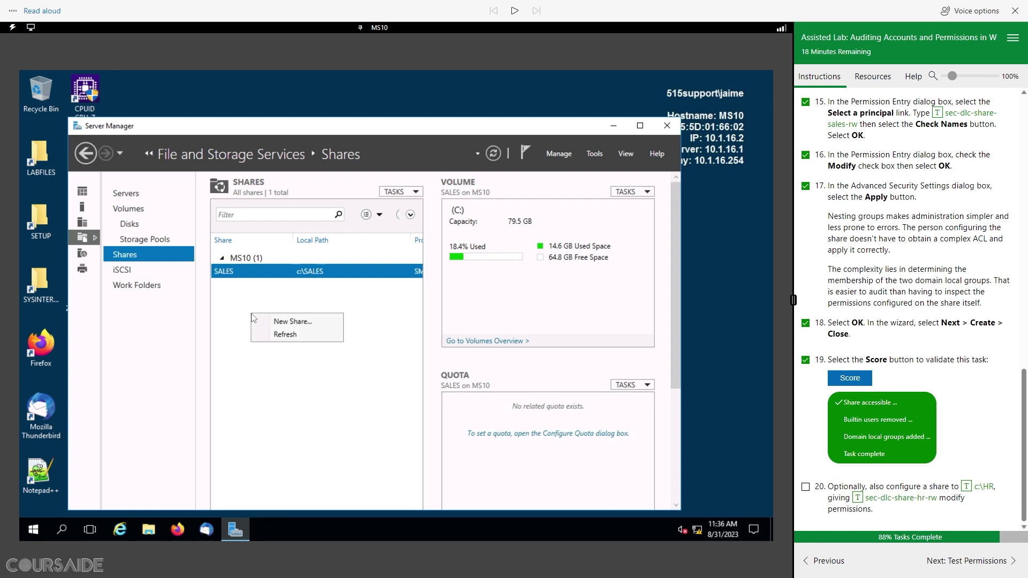
{"action": "left_click", "coordinate": [304, 324]}
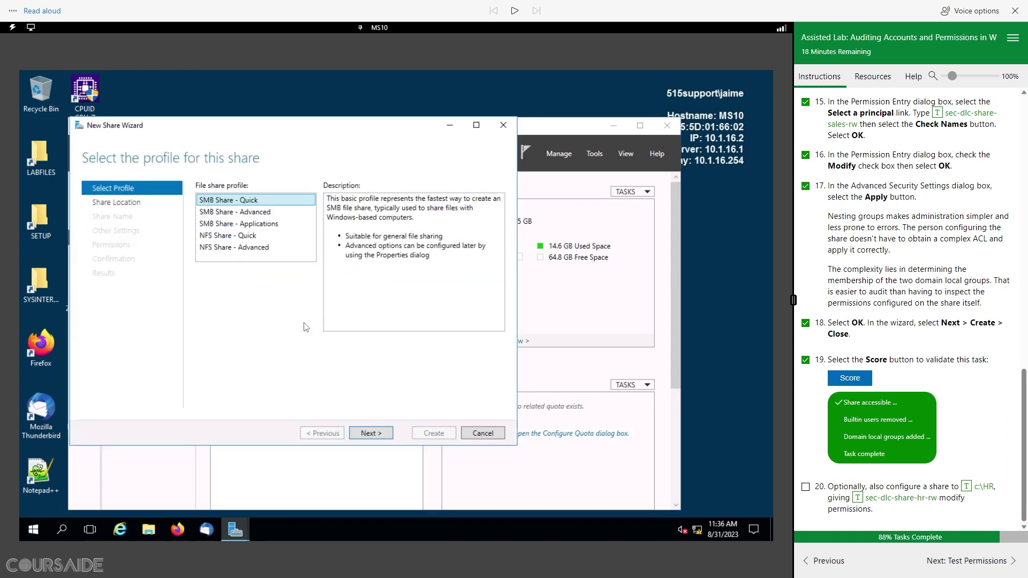
{"action": "left_click", "coordinate": [377, 433]}
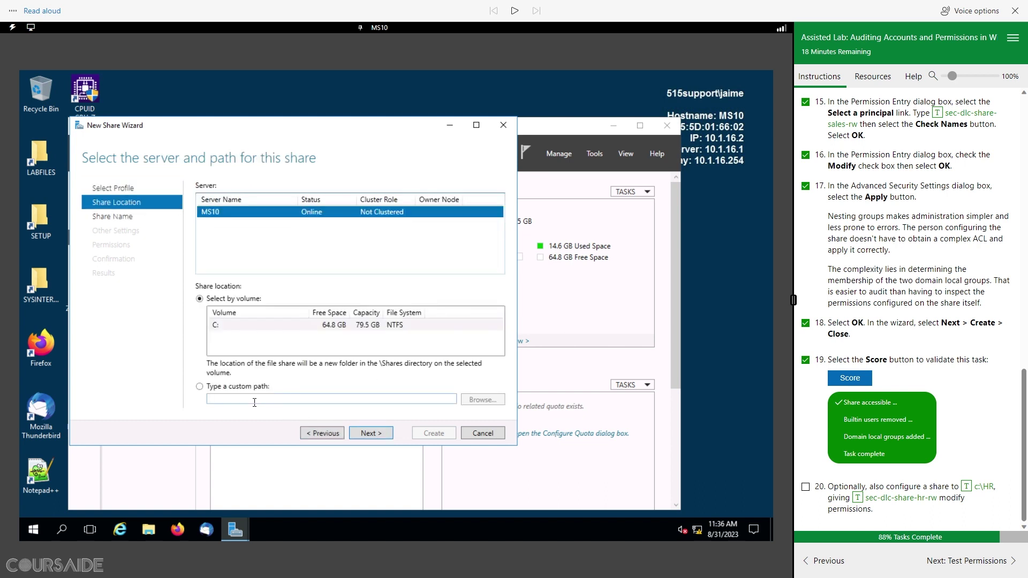
{"action": "left_click", "coordinate": [203, 393]}
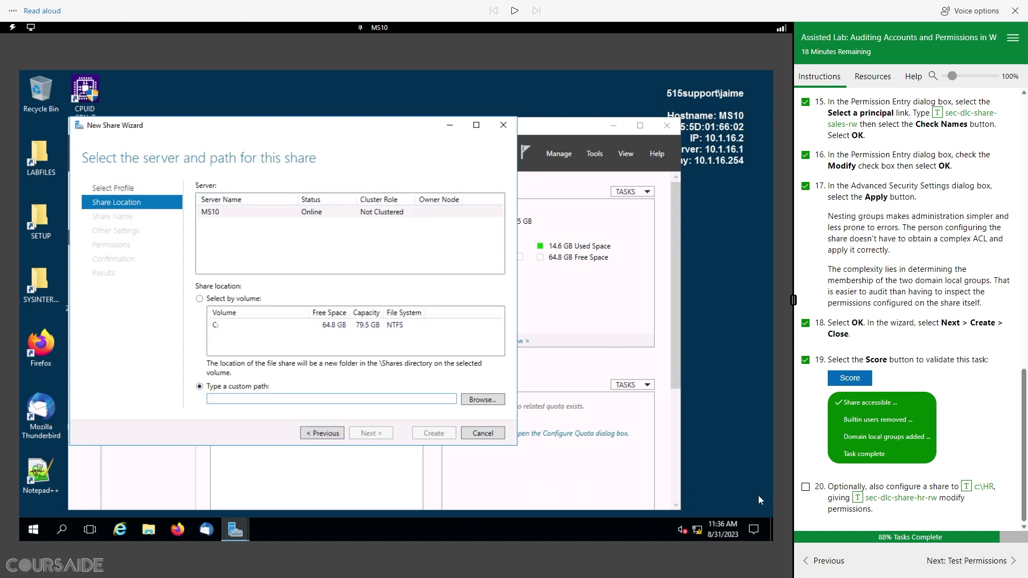
{"action": "left_click", "coordinate": [966, 487]}
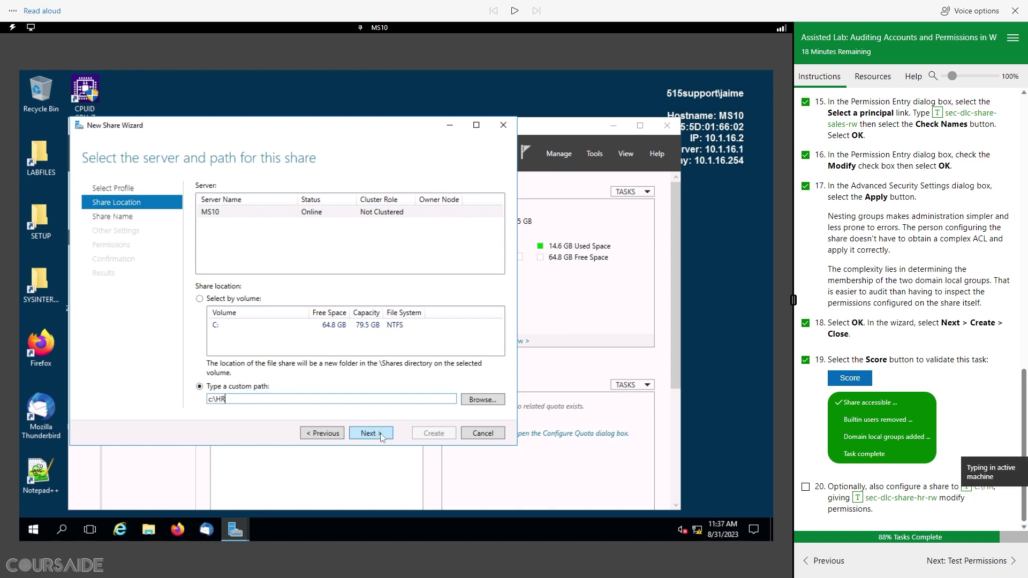
{"action": "left_click", "coordinate": [371, 433]}
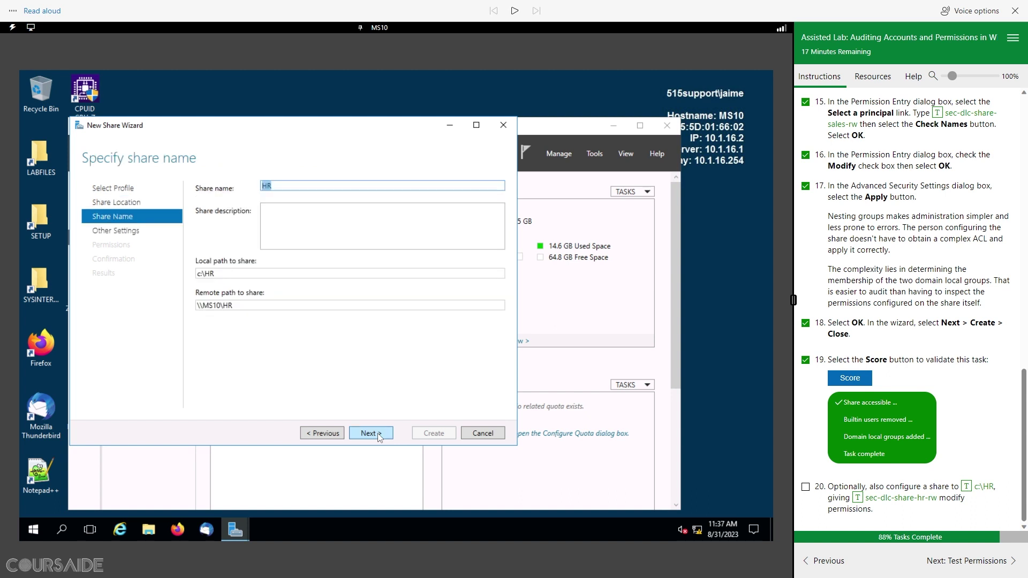
{"action": "left_click", "coordinate": [377, 433]}
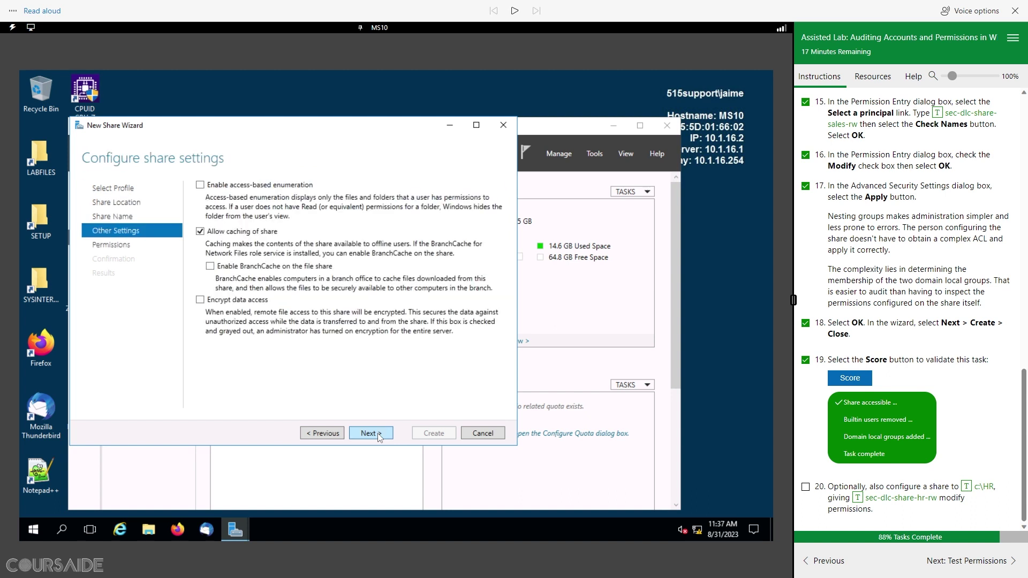
{"action": "left_click", "coordinate": [377, 432]}
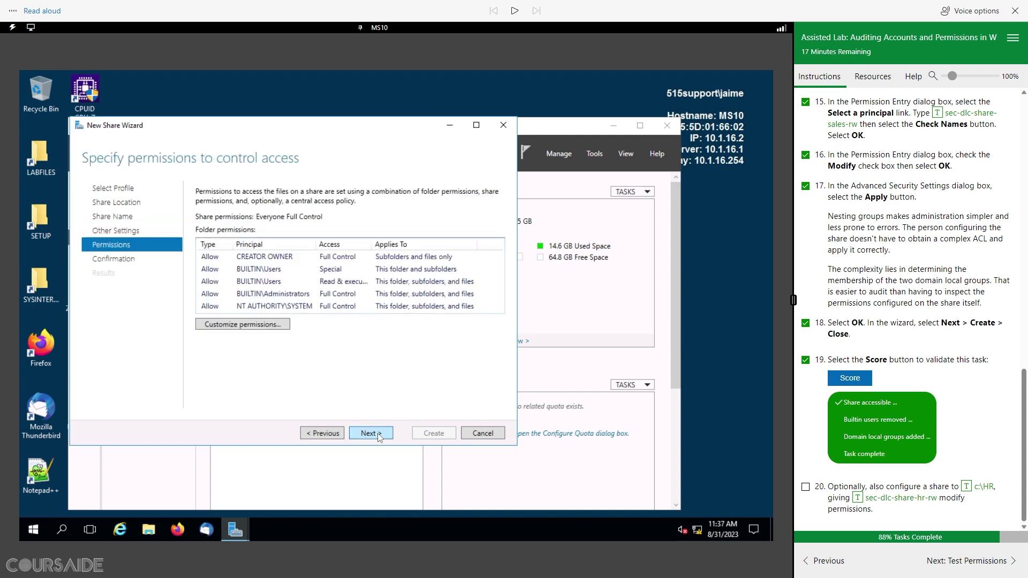
Step: Add an Allow Modify entry for sec-dlc-share-hr-rw in HR's advanced permissions
{"action": "left_click", "coordinate": [253, 324]}
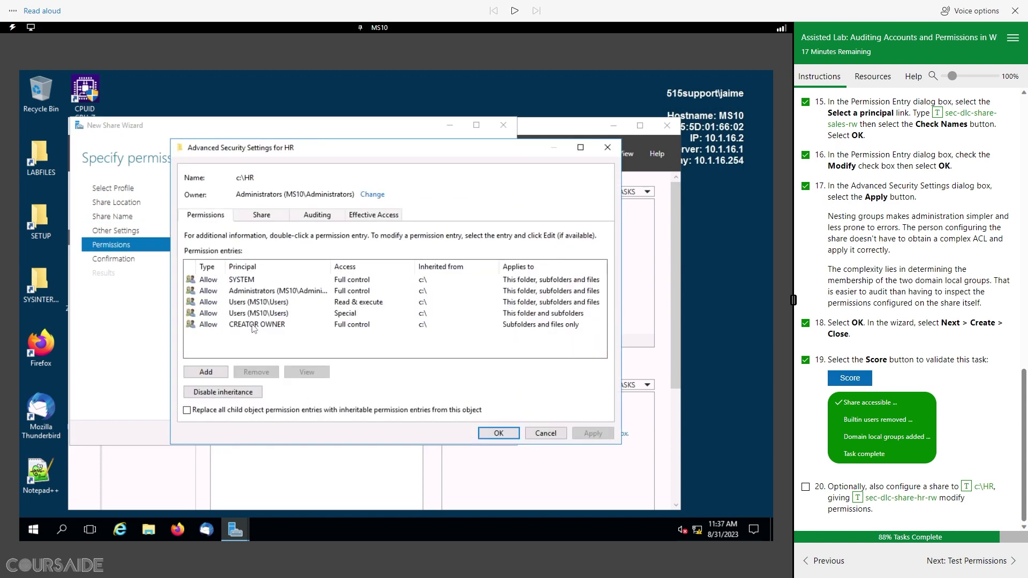
{"action": "left_click", "coordinate": [205, 372]}
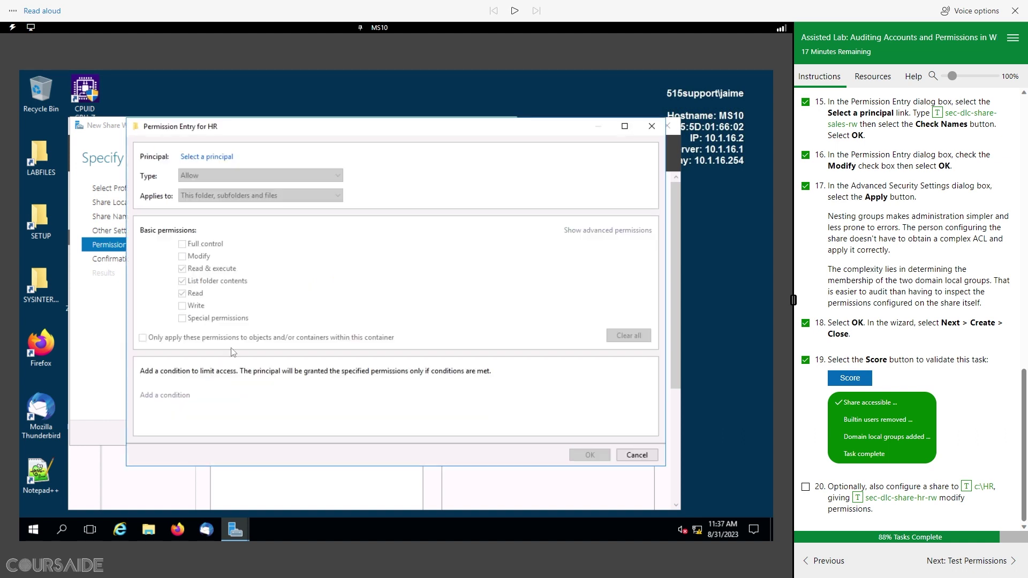
{"action": "left_click", "coordinate": [208, 157]}
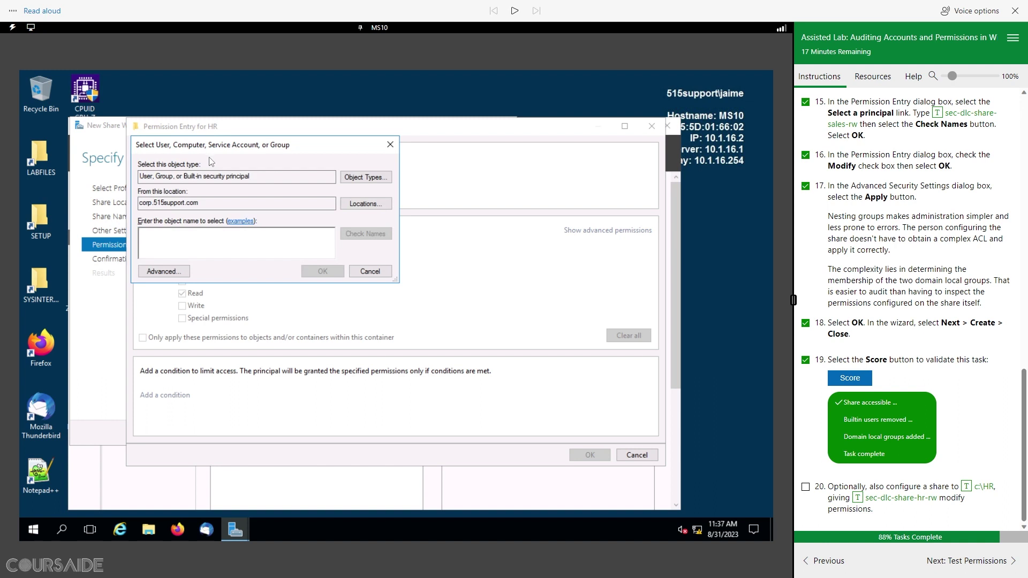
{"action": "left_click", "coordinate": [857, 499]}
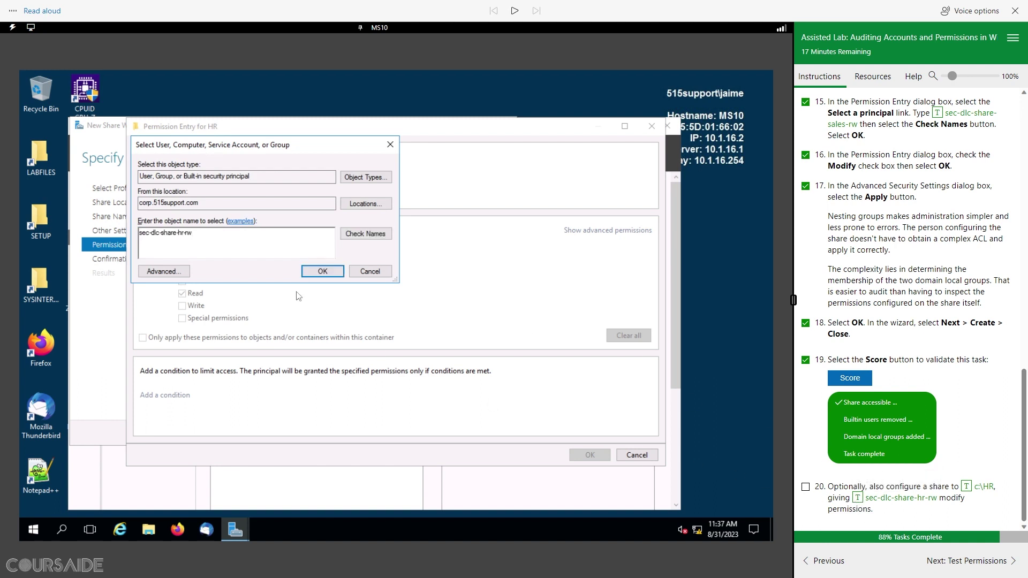
{"action": "left_click", "coordinate": [373, 236]}
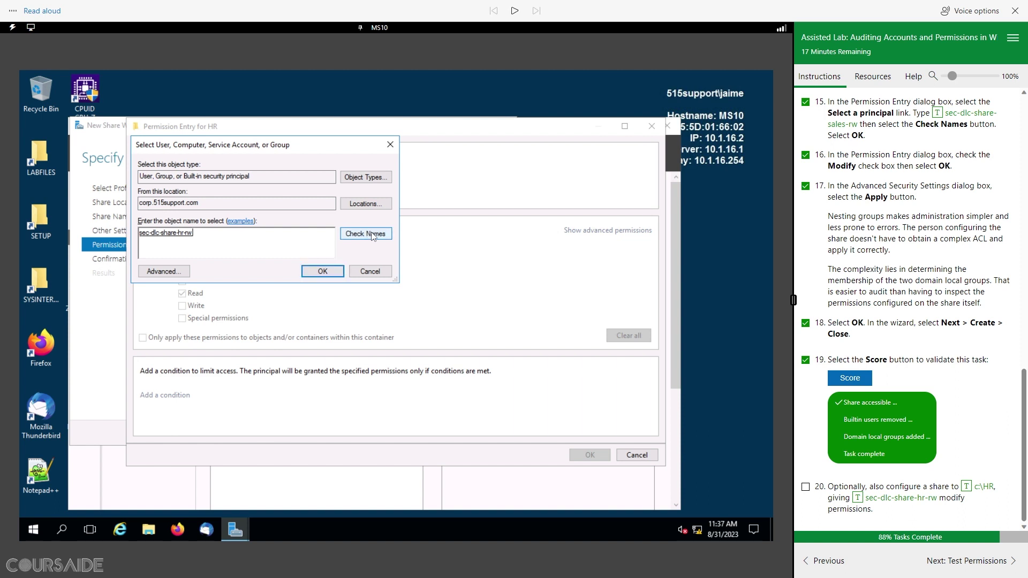
{"action": "left_click", "coordinate": [322, 271]}
{"action": "left_click", "coordinate": [187, 257]}
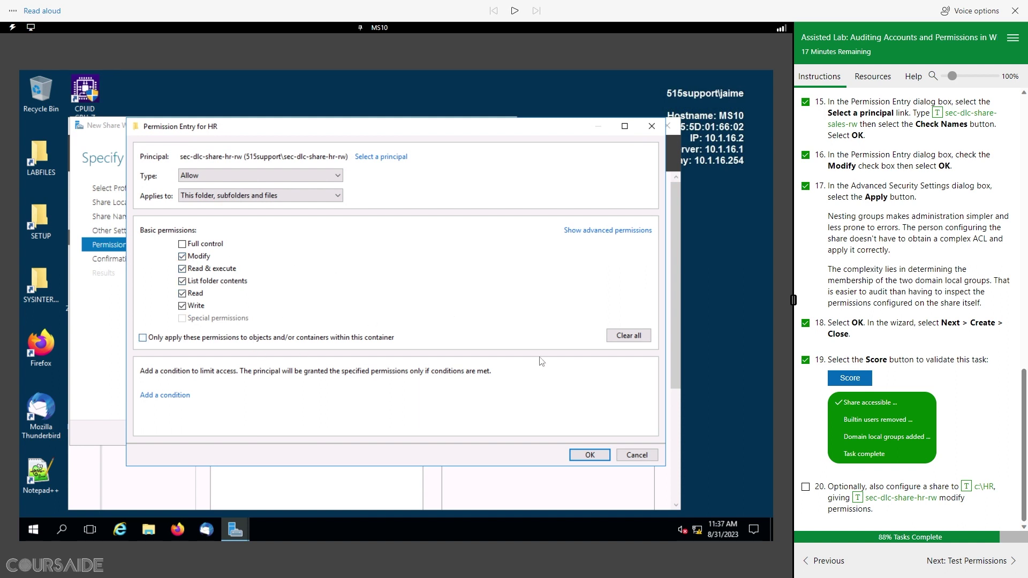
{"action": "left_click", "coordinate": [589, 456]}
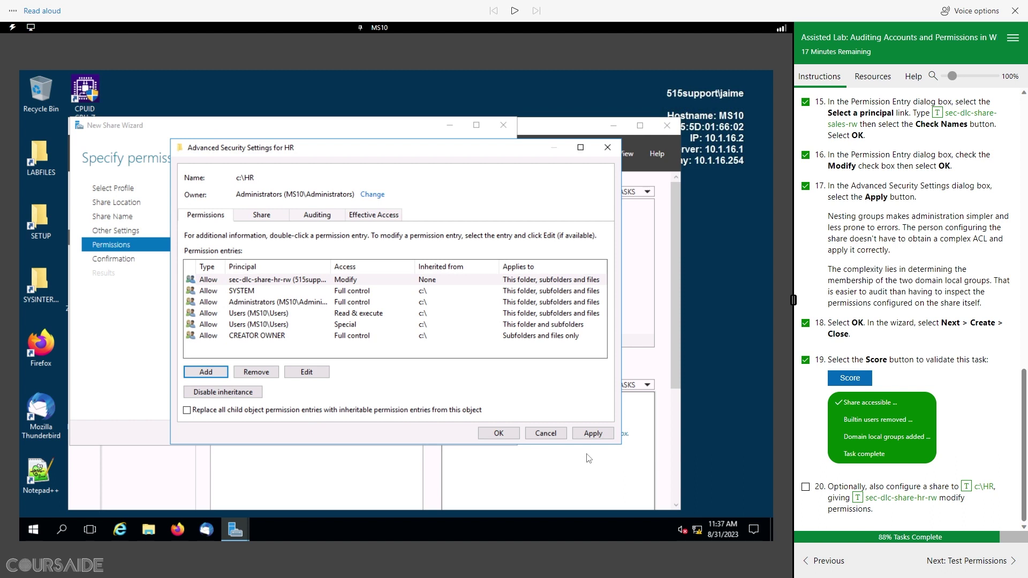
Step: Save the HR folder permissions, create the HR share on c:\HR, and advance the lab to Test Permissions
{"action": "left_click", "coordinate": [592, 434]}
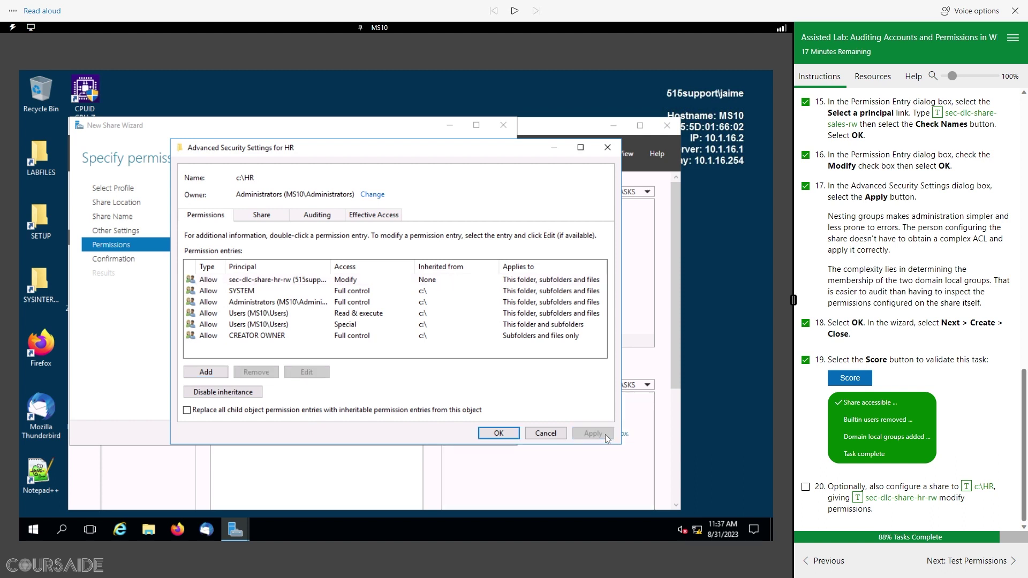
{"action": "left_click", "coordinate": [505, 435]}
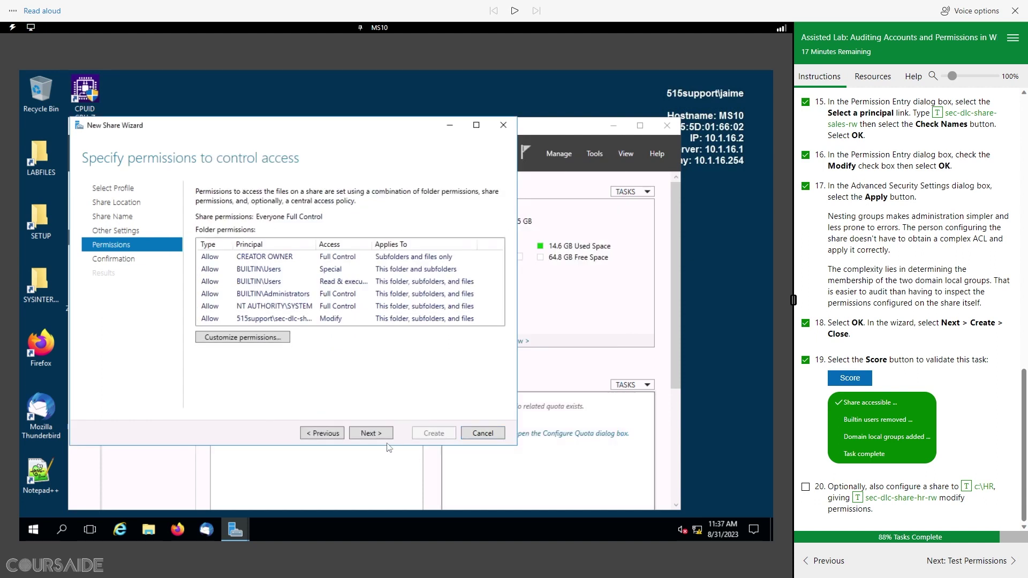
{"action": "left_click", "coordinate": [373, 435]}
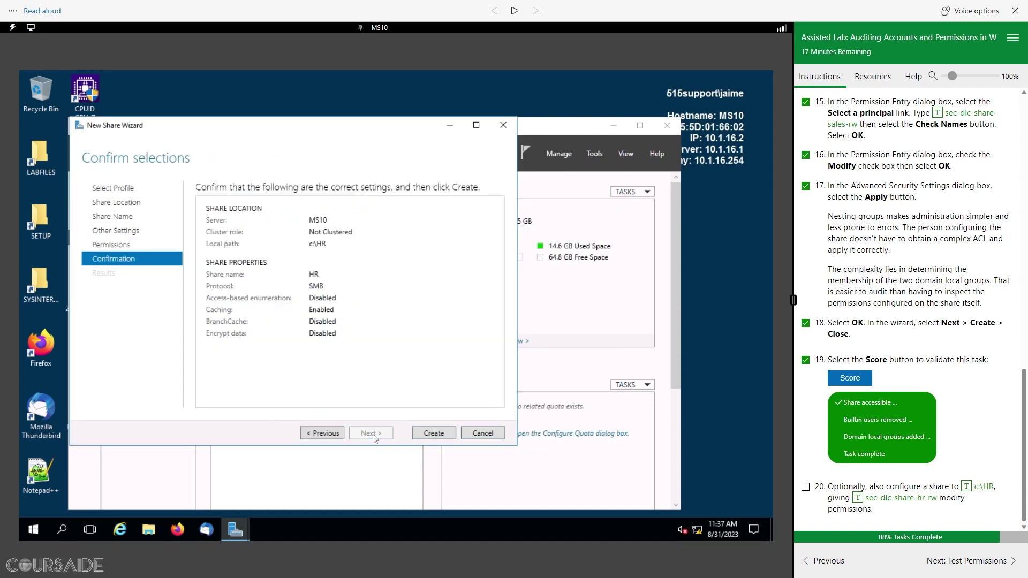
{"action": "left_click", "coordinate": [440, 435]}
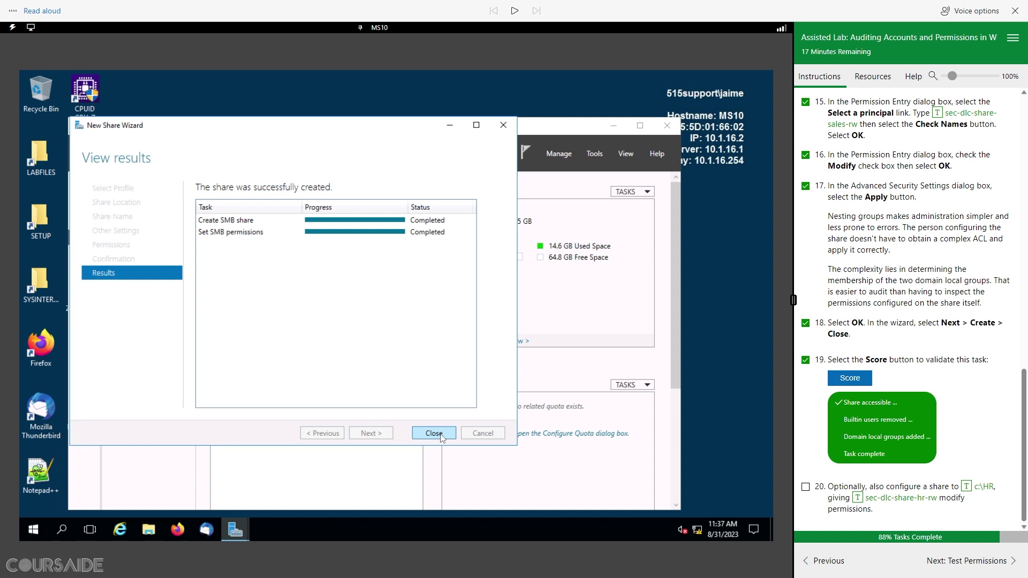
{"action": "left_click", "coordinate": [434, 433]}
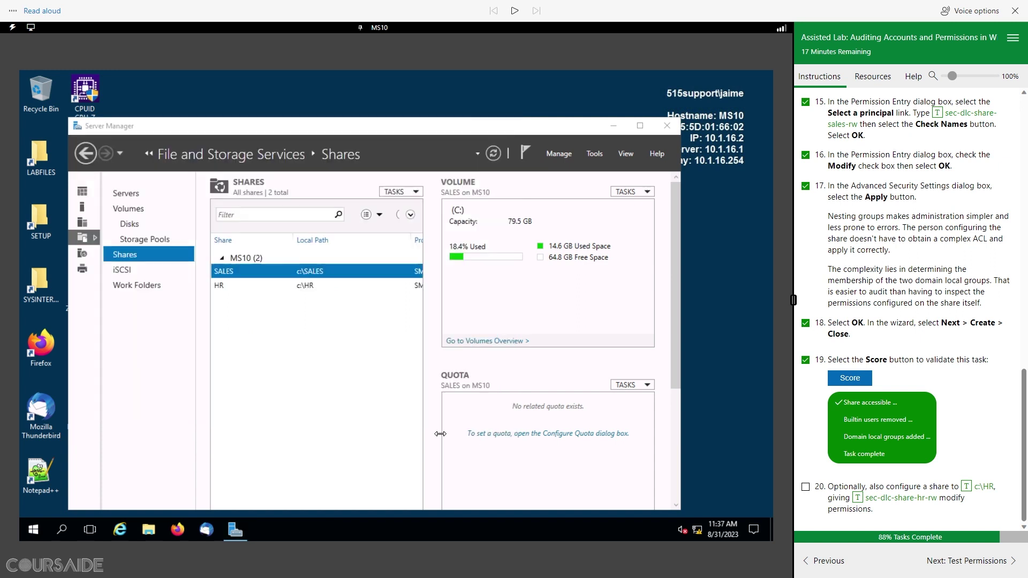
{"action": "left_click", "coordinate": [805, 488]}
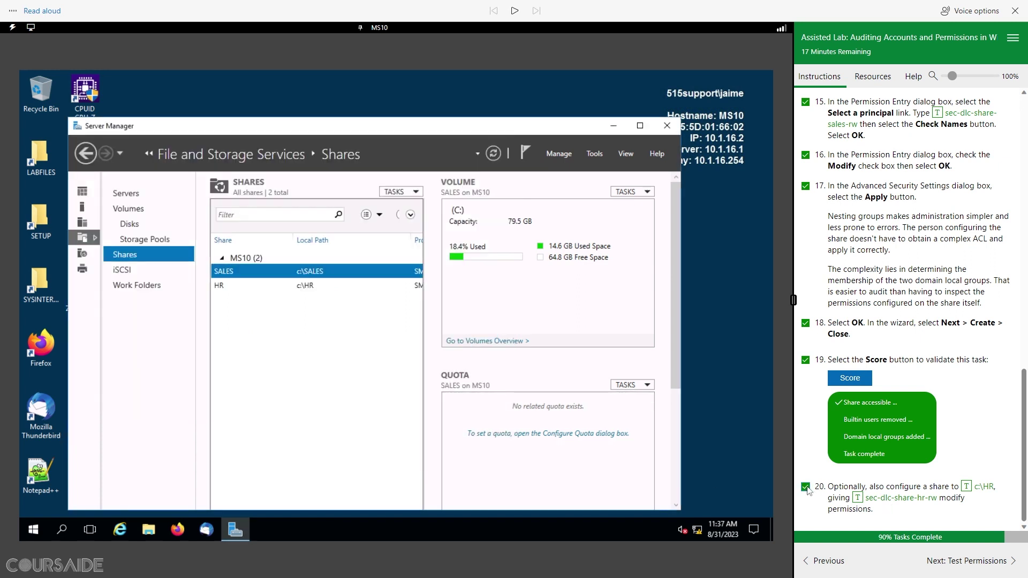
{"action": "left_click", "coordinate": [983, 566]}
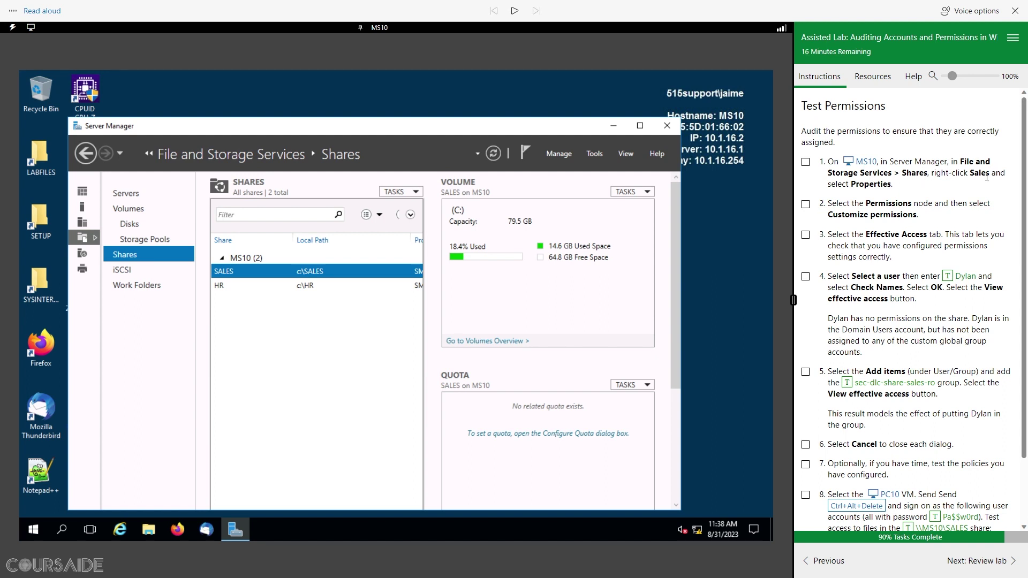
Step: Open the SALES share's advanced security settings on the Effective Access tab, ticking lab steps 1–2
{"action": "left_click", "coordinate": [242, 271]}
{"action": "right_click", "coordinate": [233, 273]}
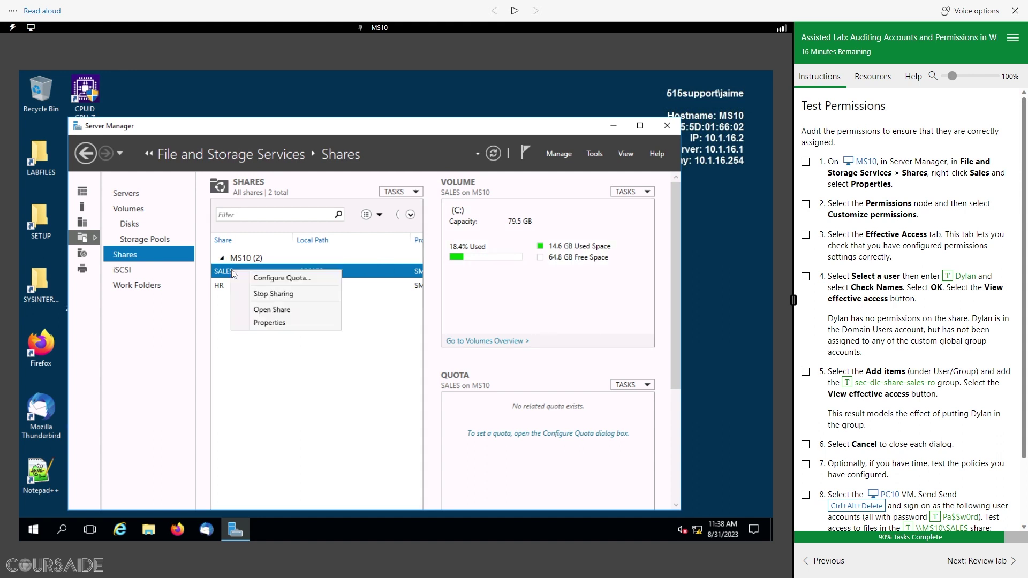
{"action": "left_click", "coordinate": [268, 323]}
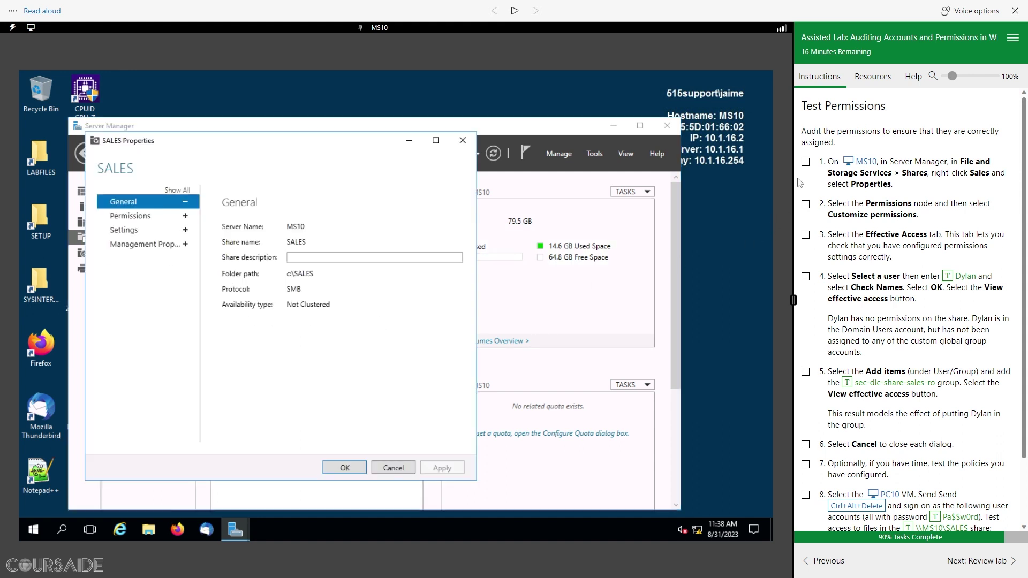
{"action": "left_click", "coordinate": [805, 161]}
{"action": "left_click", "coordinate": [127, 217]}
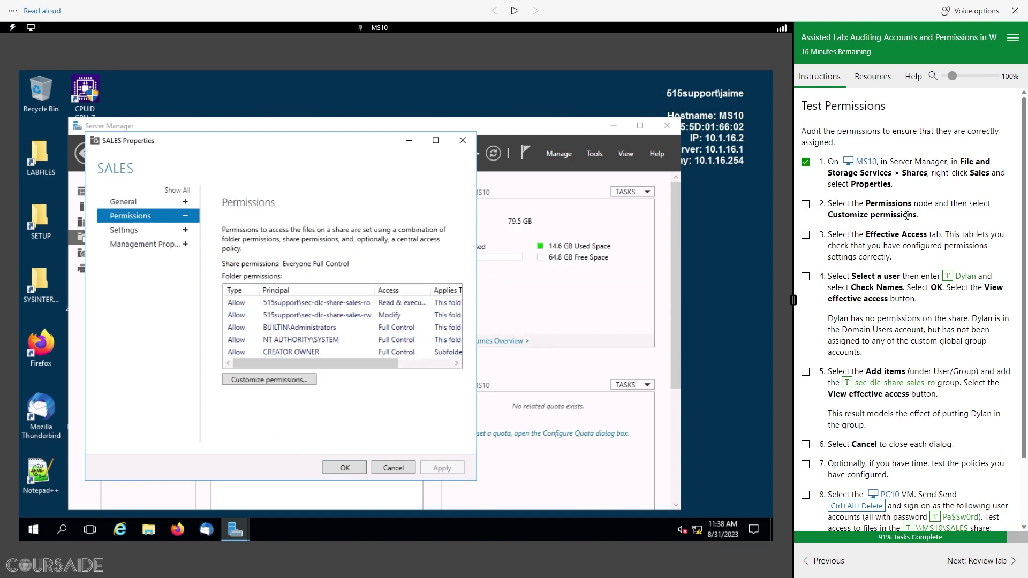
{"action": "left_click", "coordinate": [297, 381]}
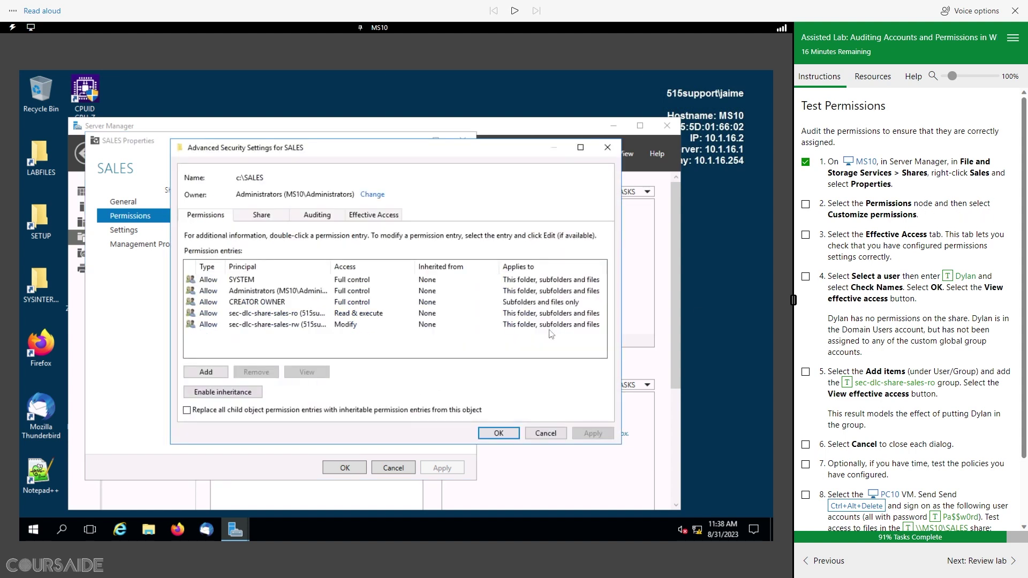
{"action": "left_click", "coordinate": [806, 205]}
{"action": "left_click", "coordinate": [378, 216]}
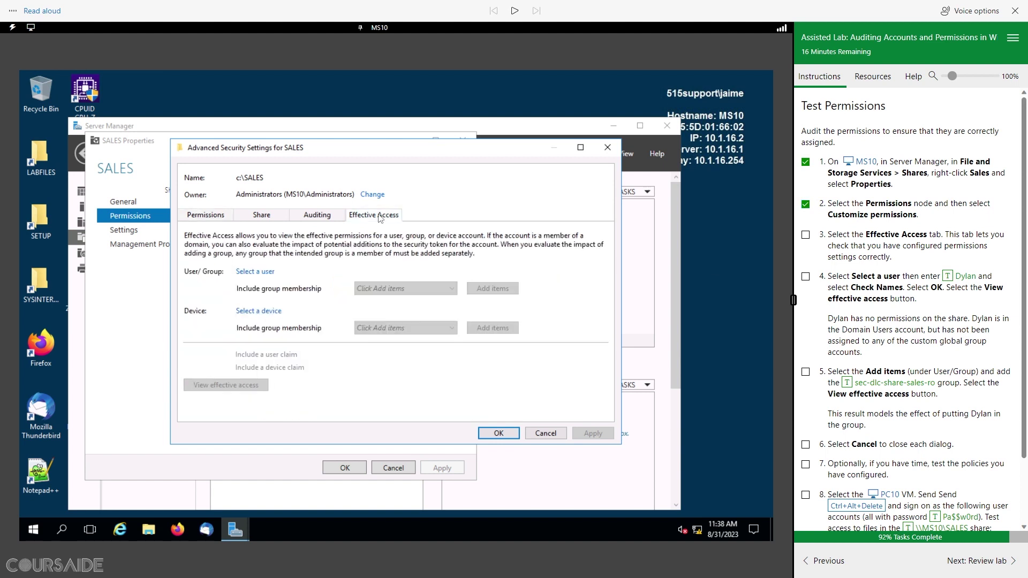
Step: Select the test user for the SALES effective access check and tick lab step 3
{"action": "left_click", "coordinate": [806, 235]}
{"action": "scroll", "coordinate": [957, 244], "scroll_direction": "down", "scroll_amount": 2}
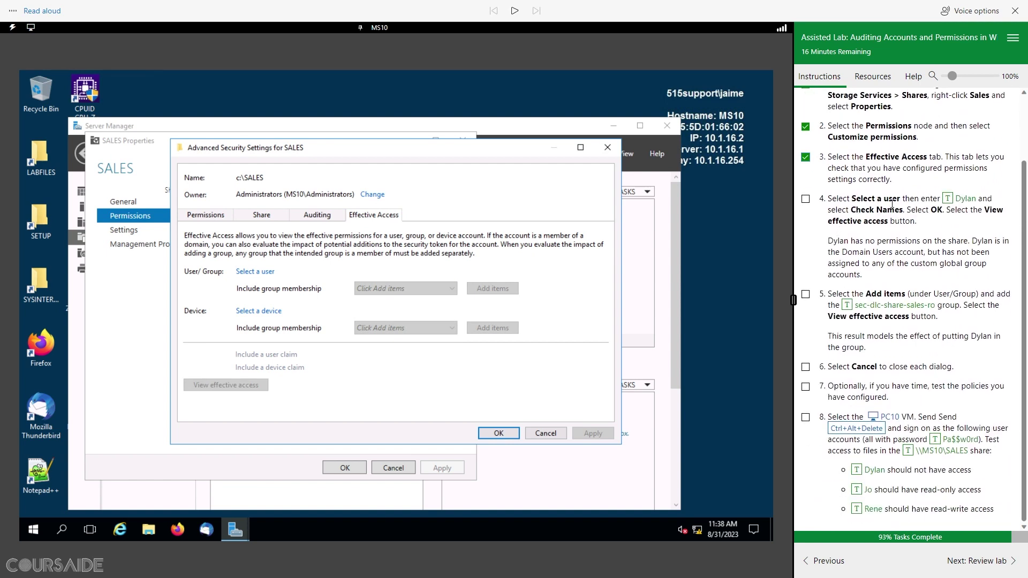
{"action": "left_click", "coordinate": [262, 273]}
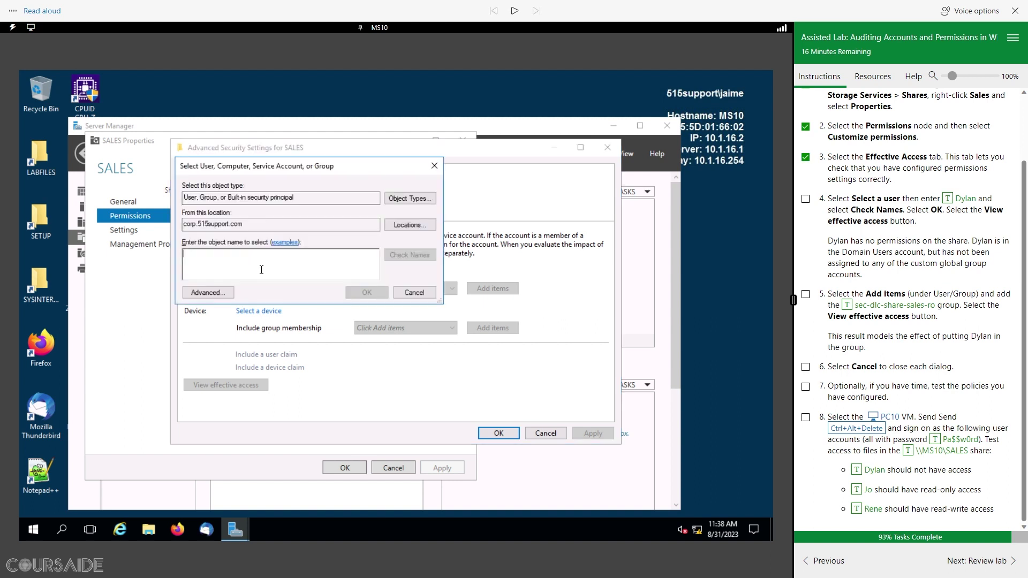
{"action": "left_click", "coordinate": [949, 200]}
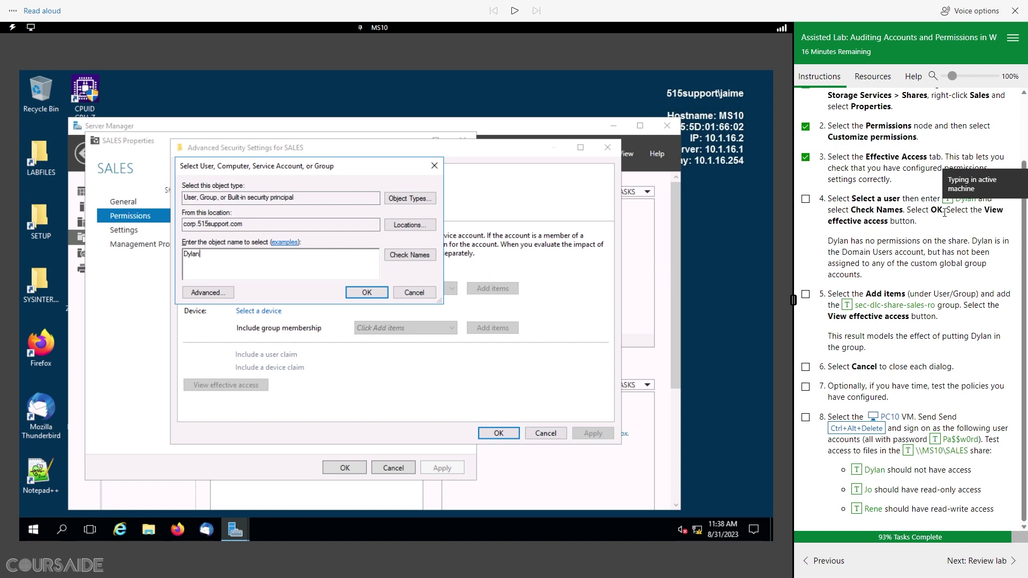
{"action": "left_click", "coordinate": [412, 255]}
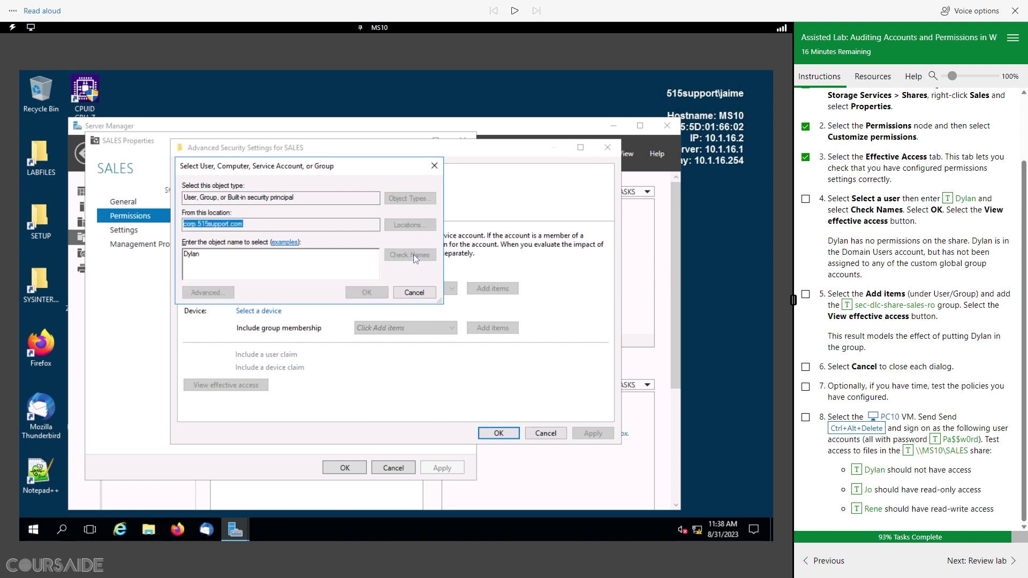
{"action": "left_click", "coordinate": [366, 292]}
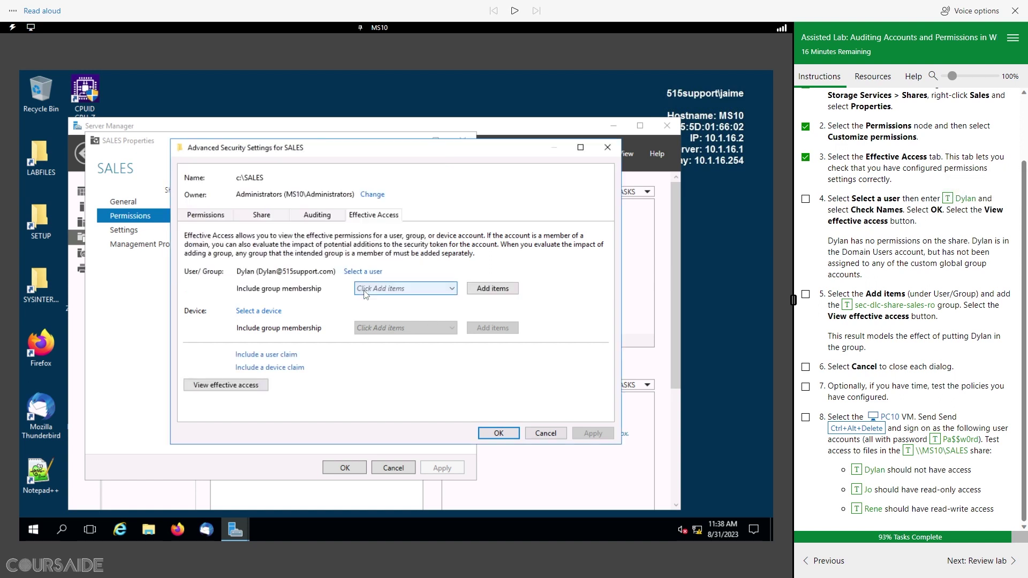
Step: View effective access, confirming the test user is denied every permission, and tick lab step 4
{"action": "left_click", "coordinate": [245, 383]}
{"action": "scroll", "coordinate": [471, 305], "scroll_direction": "down", "scroll_amount": 1}
{"action": "scroll", "coordinate": [471, 306], "scroll_direction": "down", "scroll_amount": 4}
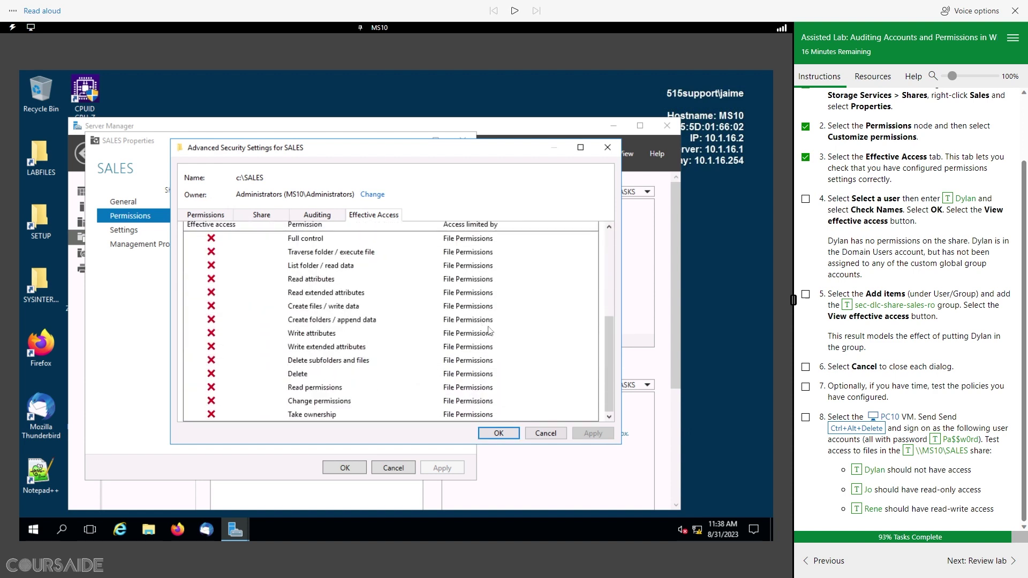
{"action": "scroll", "coordinate": [493, 325], "scroll_direction": "up", "scroll_amount": 5}
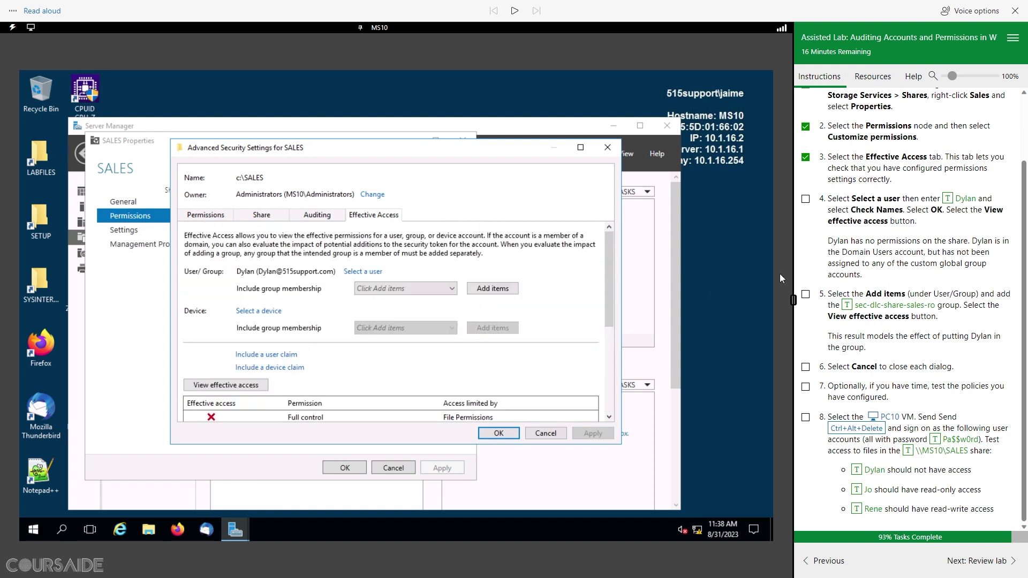
{"action": "left_click", "coordinate": [807, 200]}
Step: Add sec-dlc-share-sales-ro as the test user's hypothetical group membership, verifying the name
{"action": "left_click", "coordinate": [505, 292]}
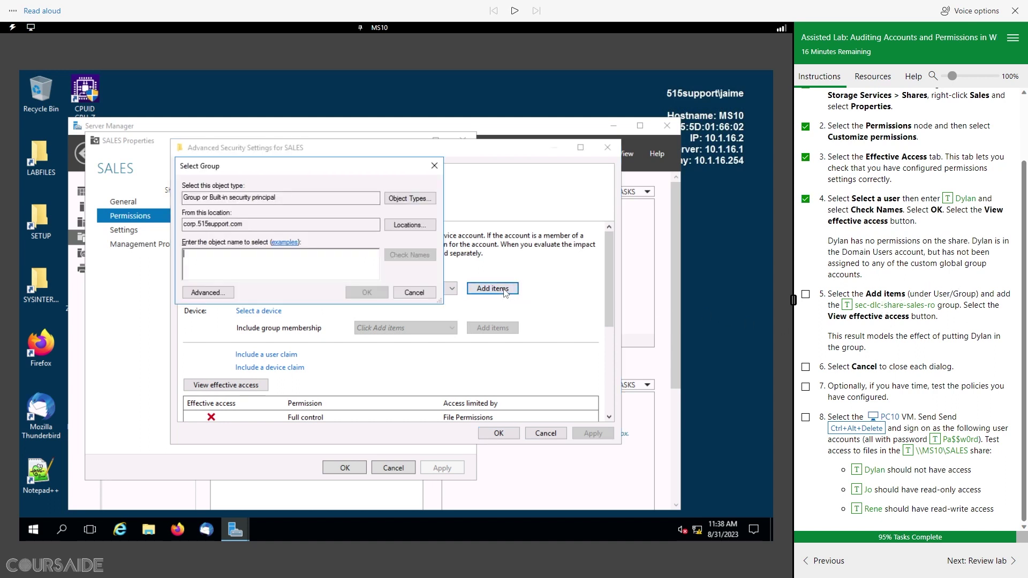
{"action": "left_click", "coordinate": [846, 306]}
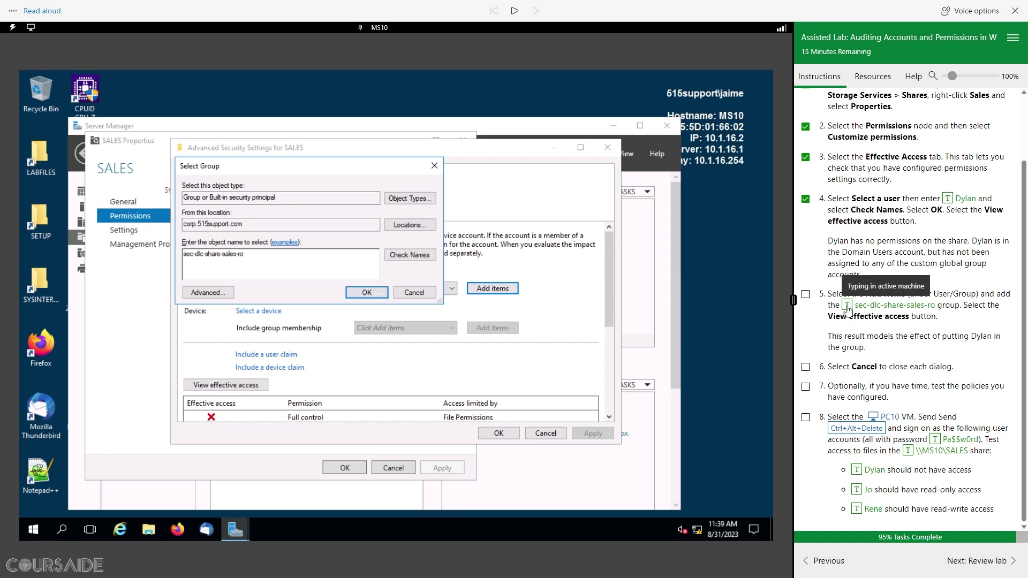
{"action": "left_click", "coordinate": [409, 255]}
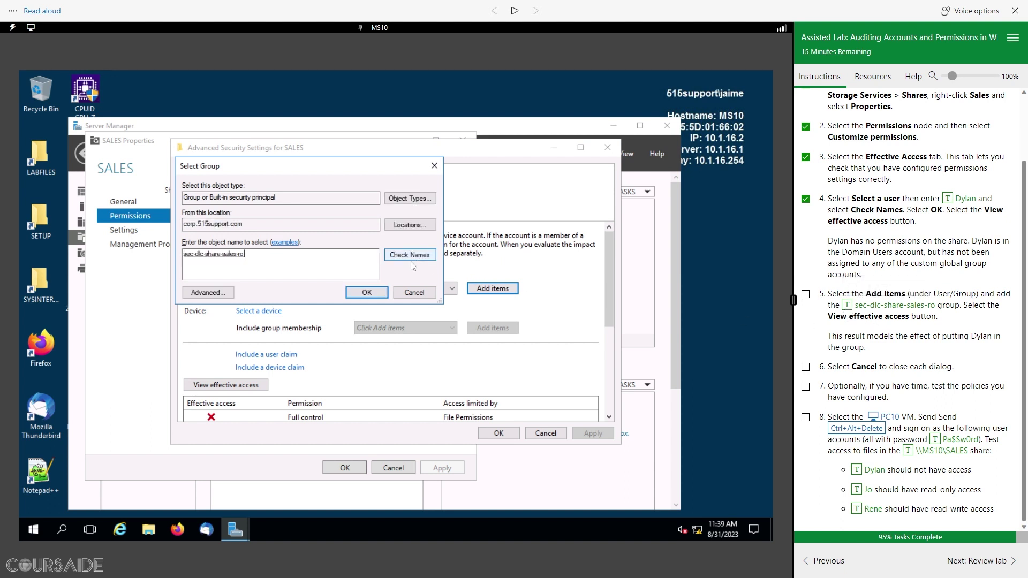
{"action": "left_click", "coordinate": [367, 293]}
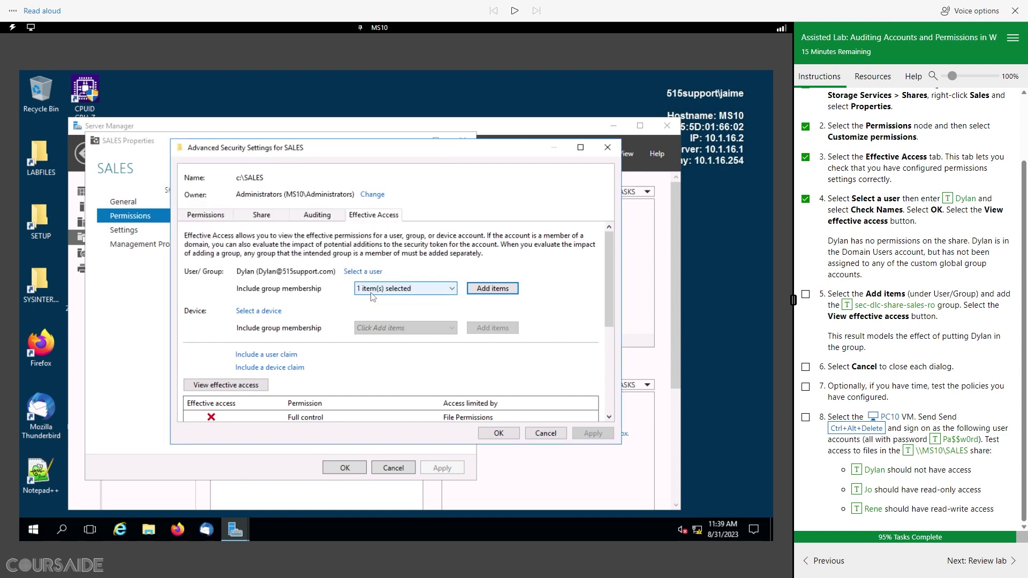
Step: Recalculate effective access with the read-only group included and tick lab step 5
{"action": "left_click", "coordinate": [245, 385]}
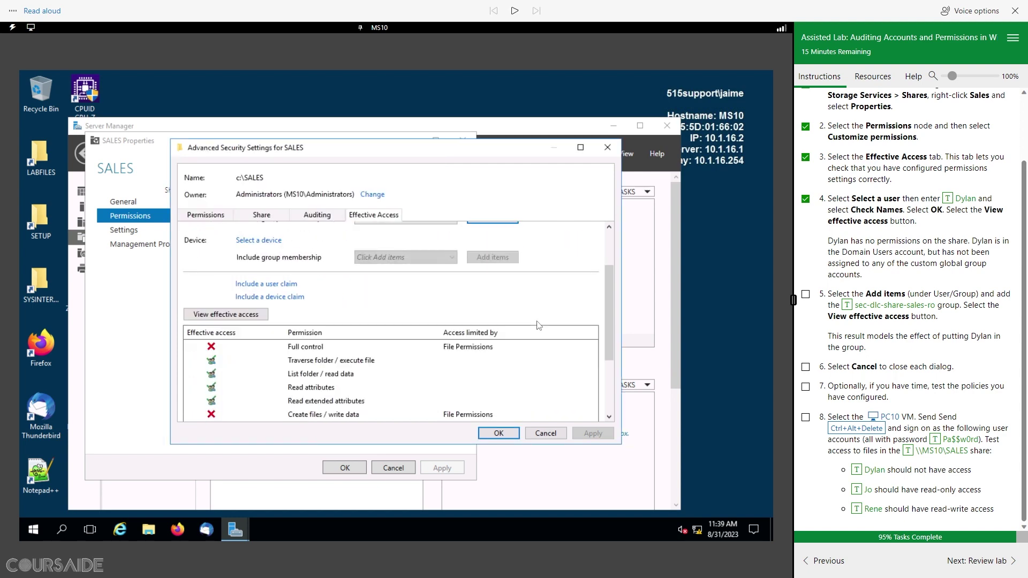
{"action": "scroll", "coordinate": [538, 325], "scroll_direction": "down", "scroll_amount": 5}
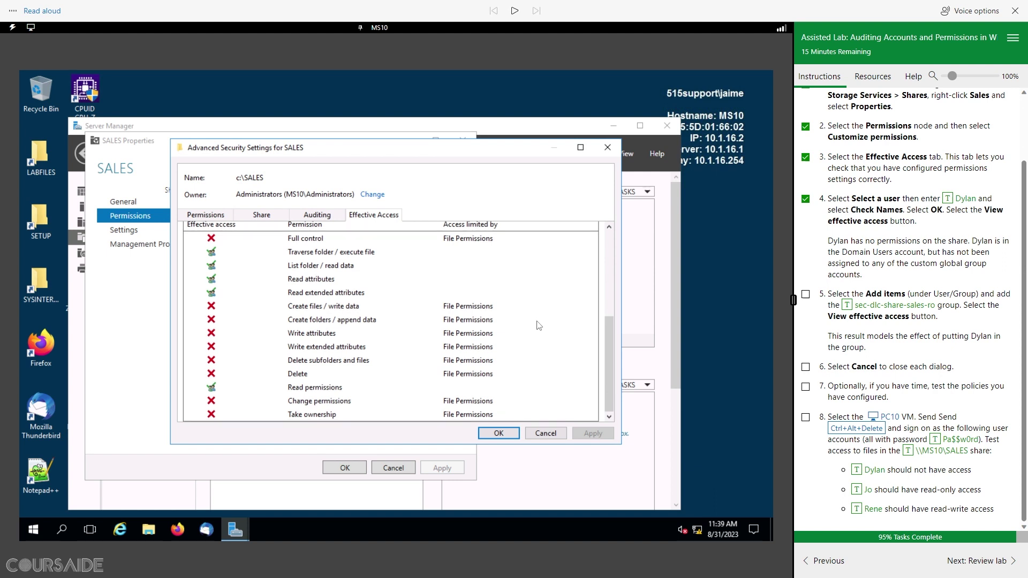
{"action": "scroll", "coordinate": [538, 325], "scroll_direction": "up", "scroll_amount": 8}
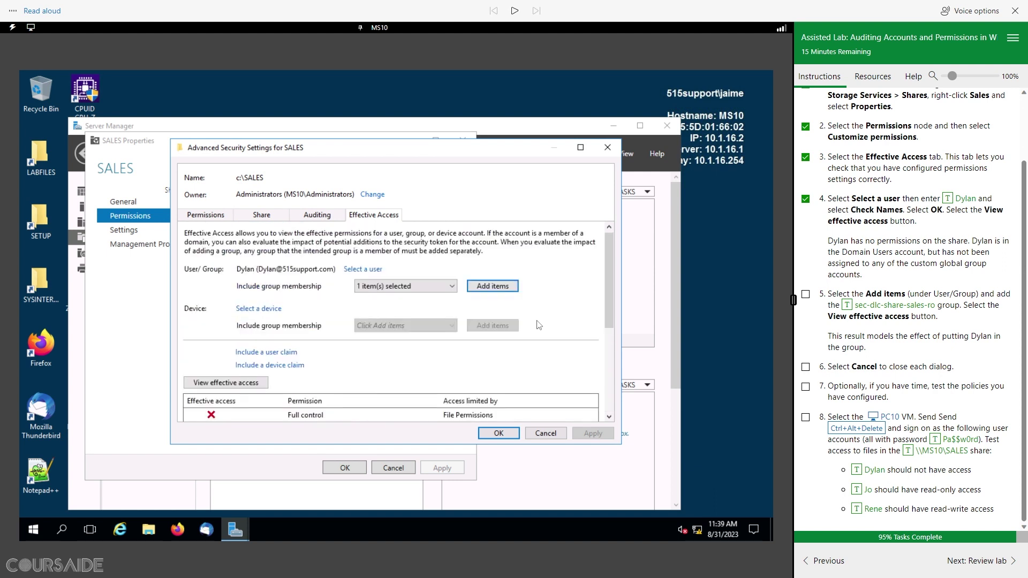
{"action": "left_click", "coordinate": [806, 295]}
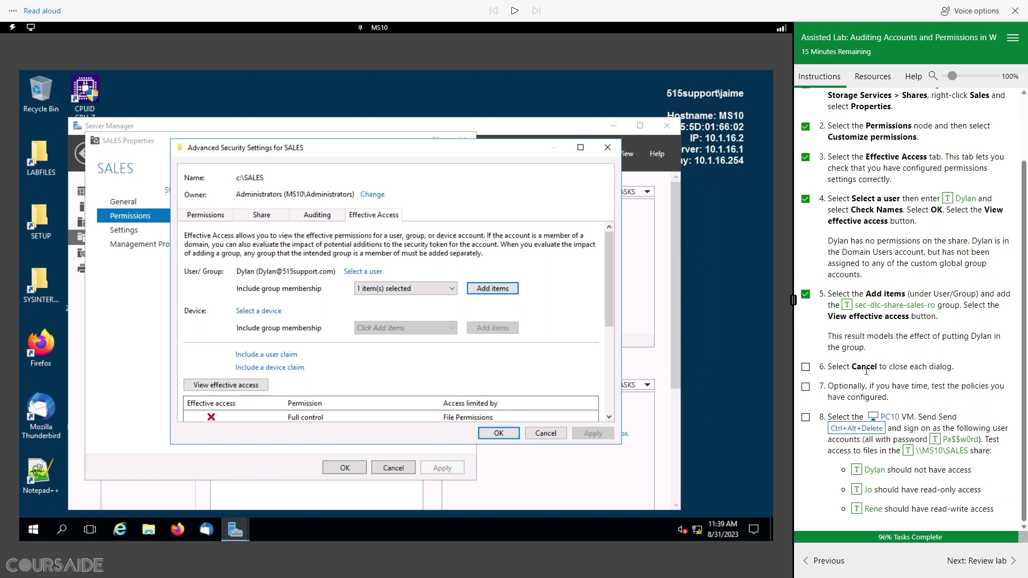
Step: Cancel the advanced security settings, tick lab steps 6–7, and switch to the PC10 machine
{"action": "left_click", "coordinate": [554, 438]}
{"action": "left_click", "coordinate": [806, 367]}
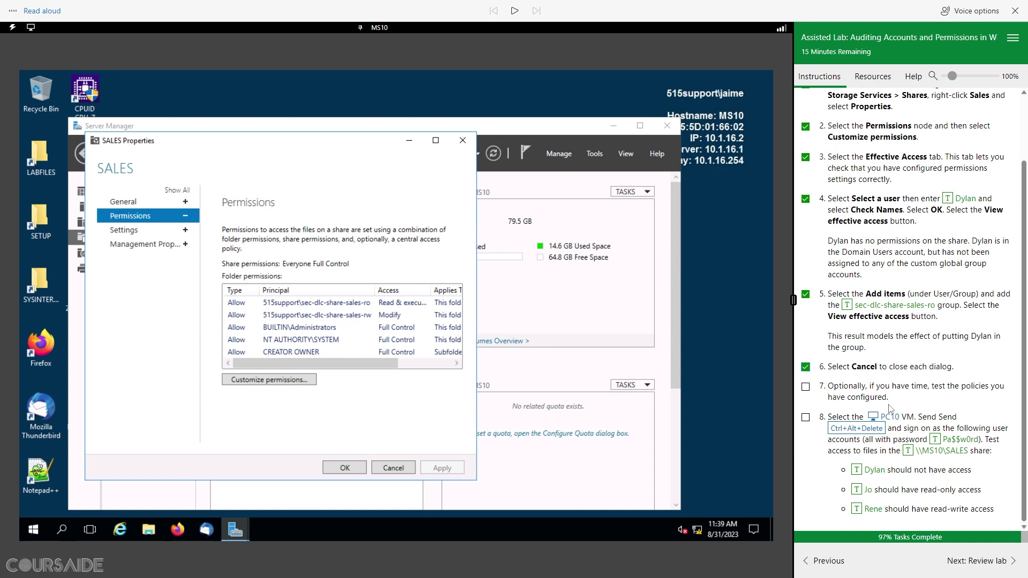
{"action": "left_click_drag", "start_coordinate": [829, 389], "coordinate": [859, 389]}
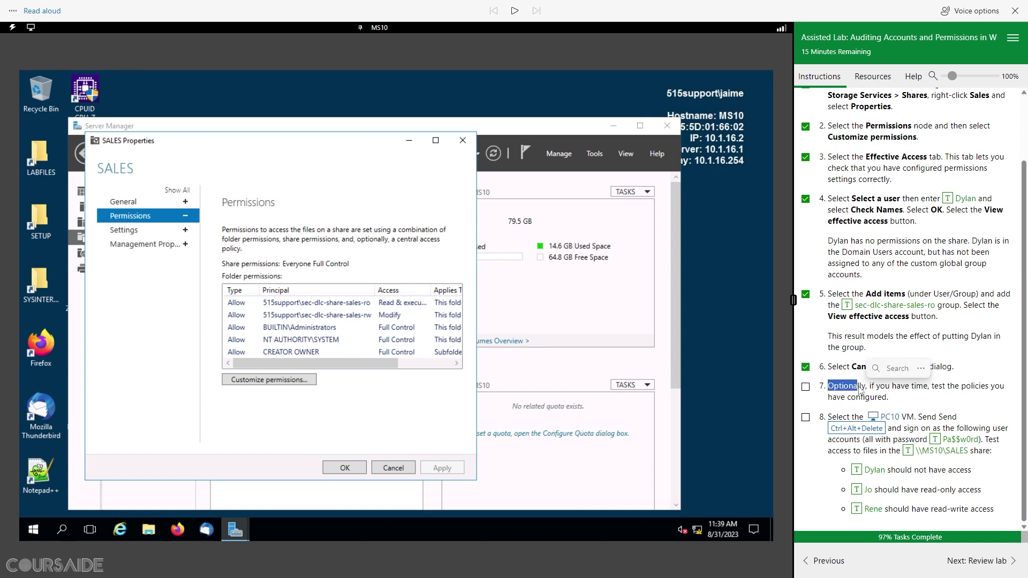
{"action": "left_click", "coordinate": [805, 386]}
{"action": "left_click", "coordinate": [913, 403]}
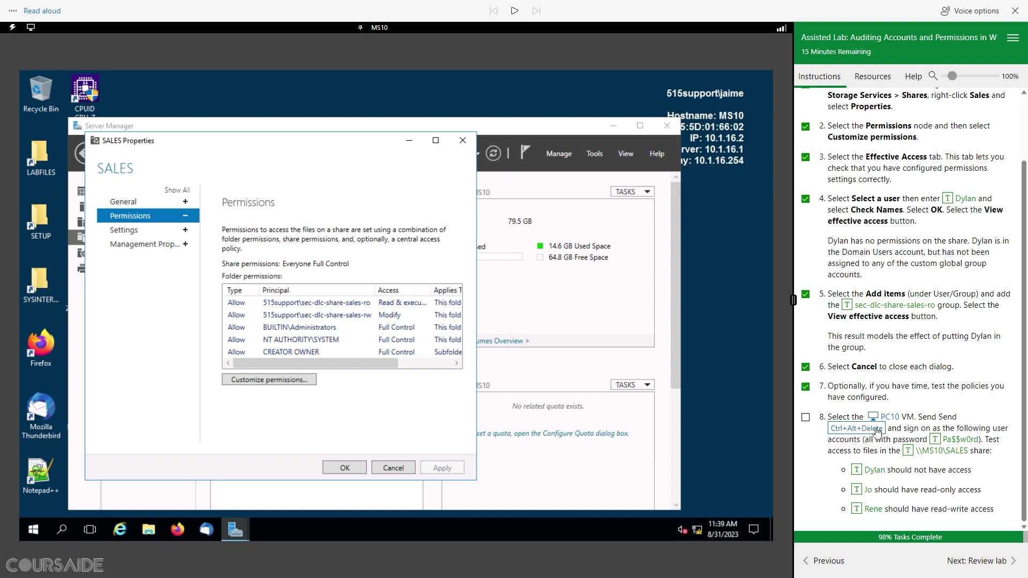
{"action": "left_click", "coordinate": [889, 417]}
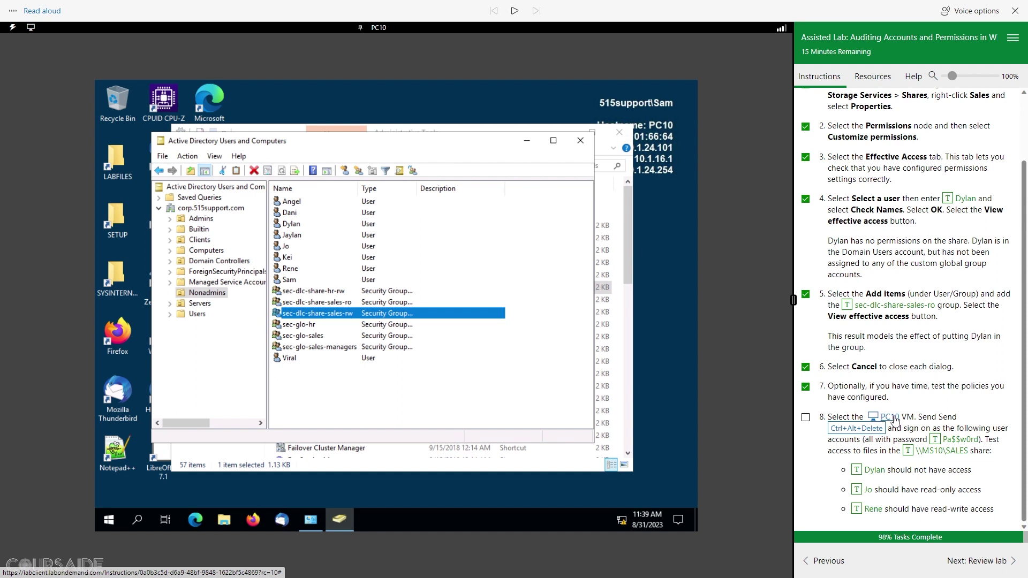
Step: Switch user on PC10 and choose to sign in as Other user
{"action": "left_click", "coordinate": [865, 430]}
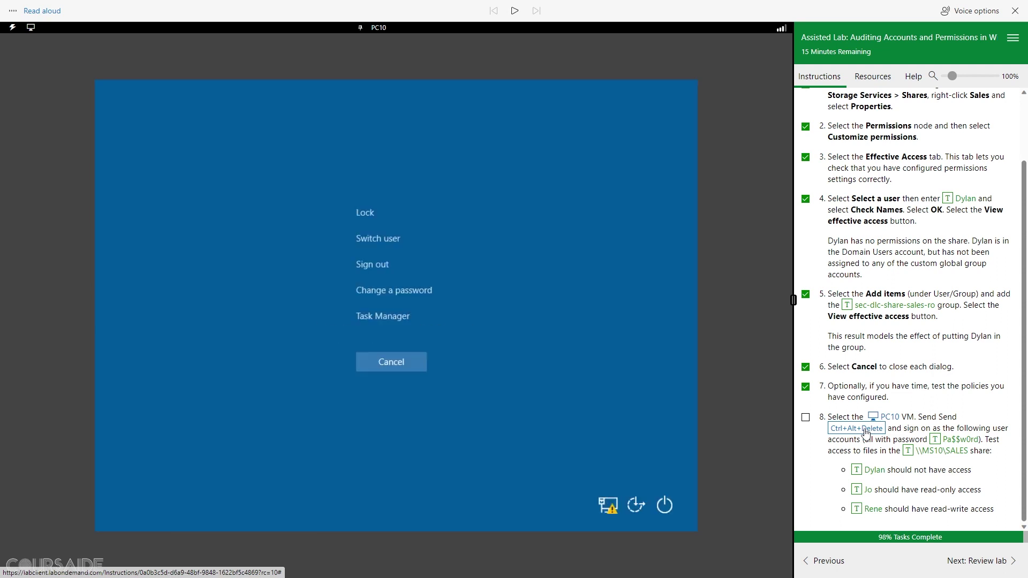
{"action": "left_click", "coordinate": [389, 239]}
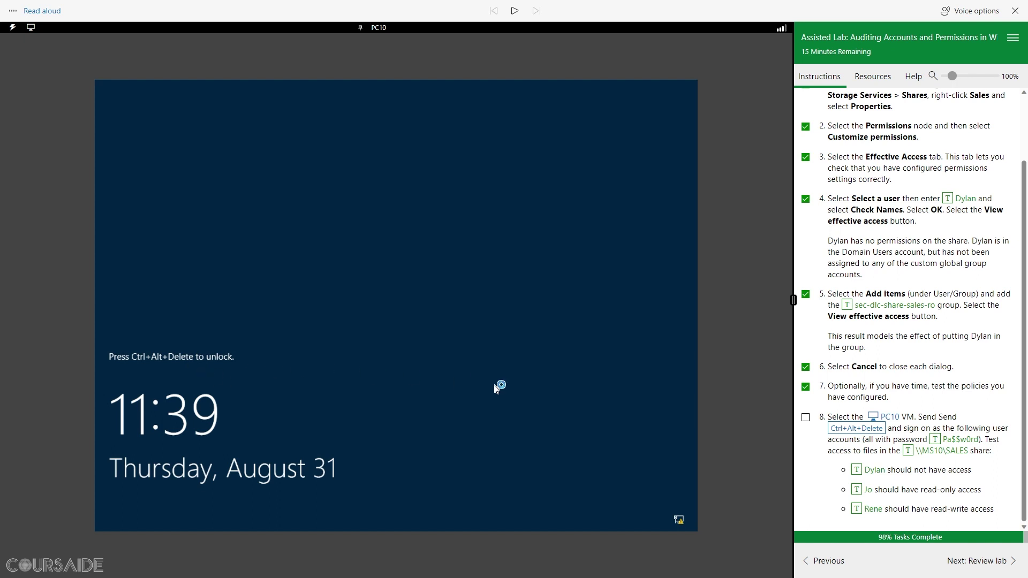
{"action": "left_click", "coordinate": [859, 429]}
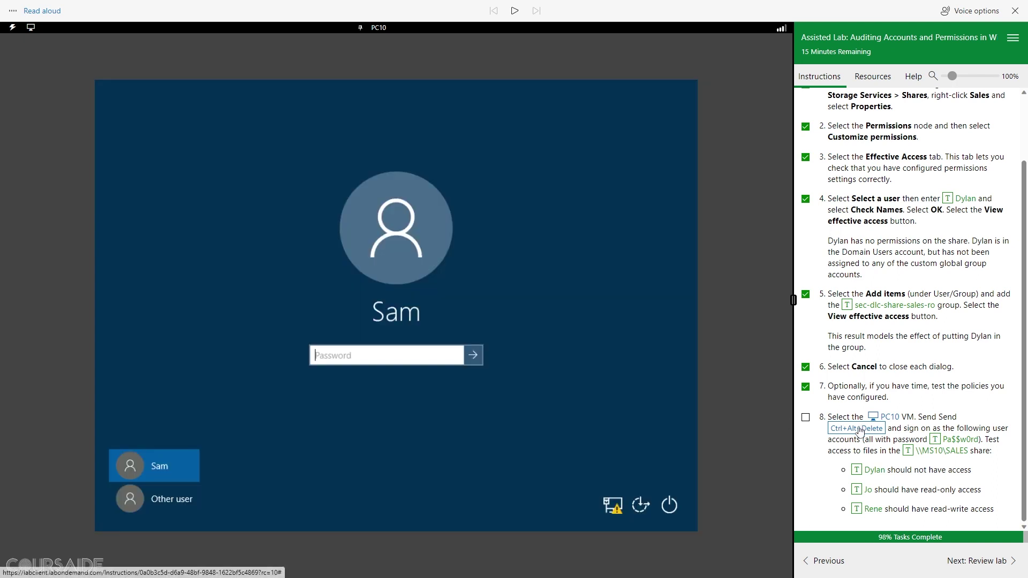
{"action": "left_click", "coordinate": [160, 499]}
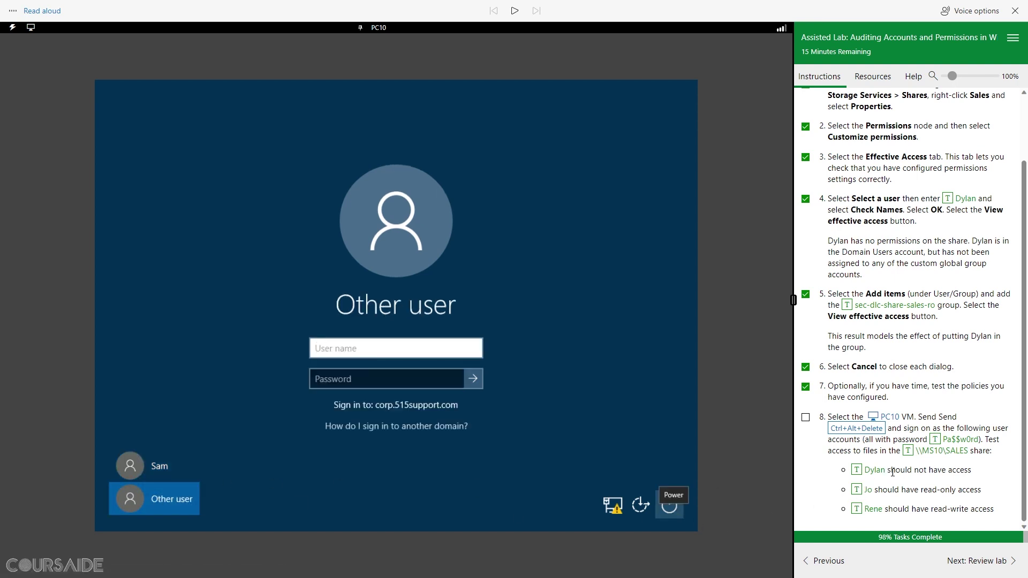
Step: Sign in with the denied test account's user name and the lab password
{"action": "left_click_drag", "start_coordinate": [968, 468], "coordinate": [872, 478]}
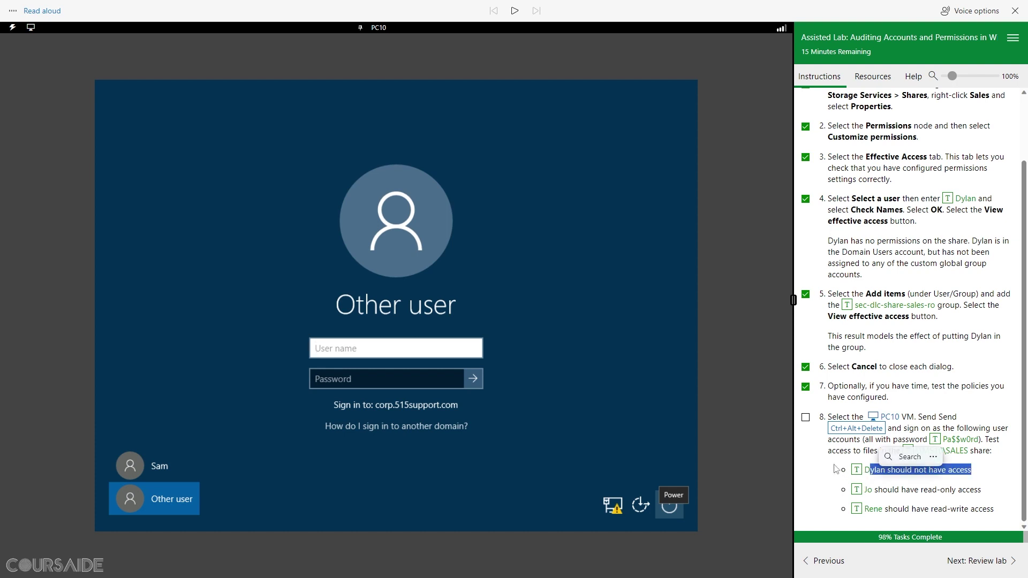
{"action": "left_click", "coordinate": [853, 465]}
{"action": "left_click", "coordinate": [856, 469]}
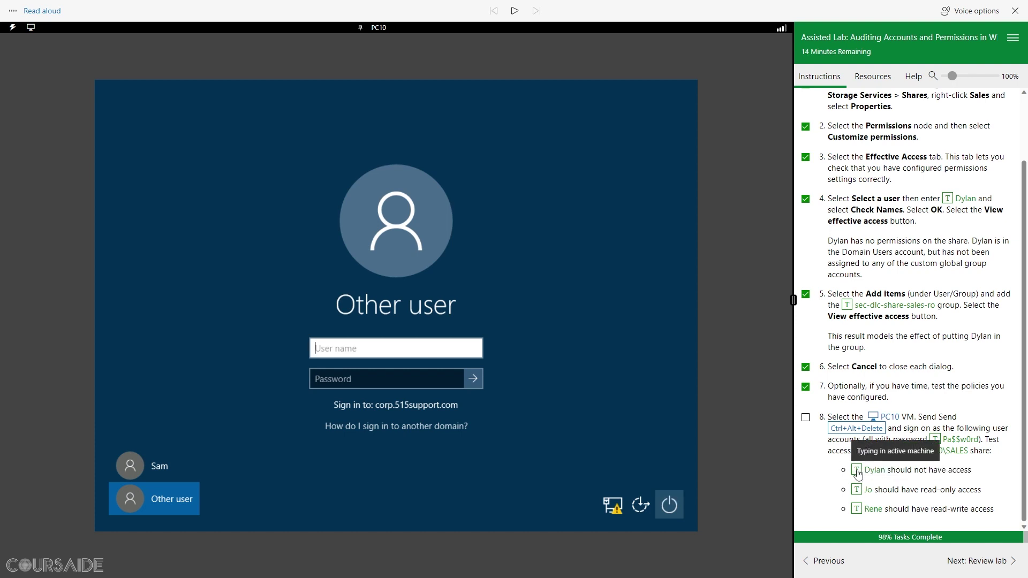
{"action": "left_click", "coordinate": [351, 387]}
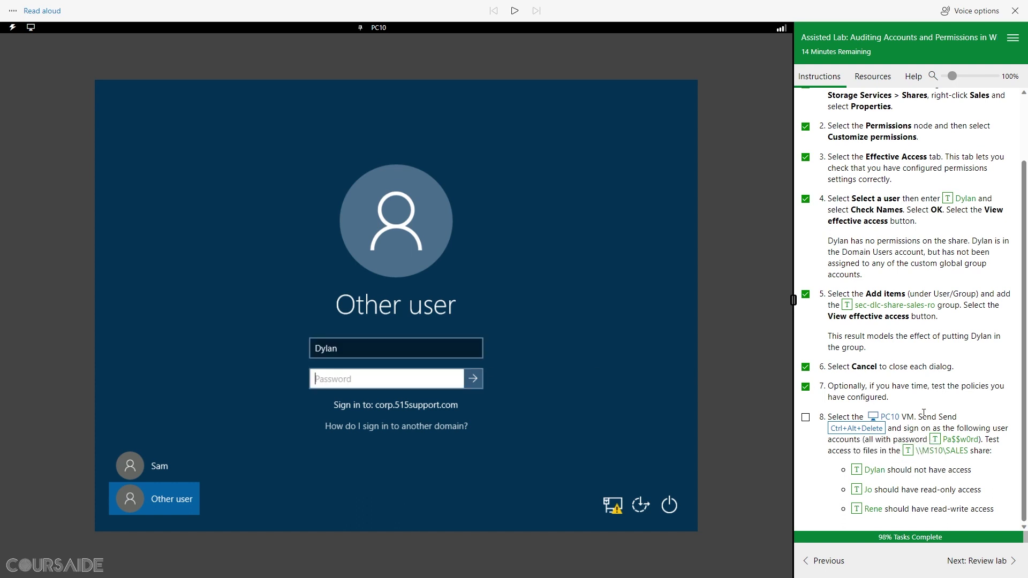
{"action": "left_click", "coordinate": [936, 439]}
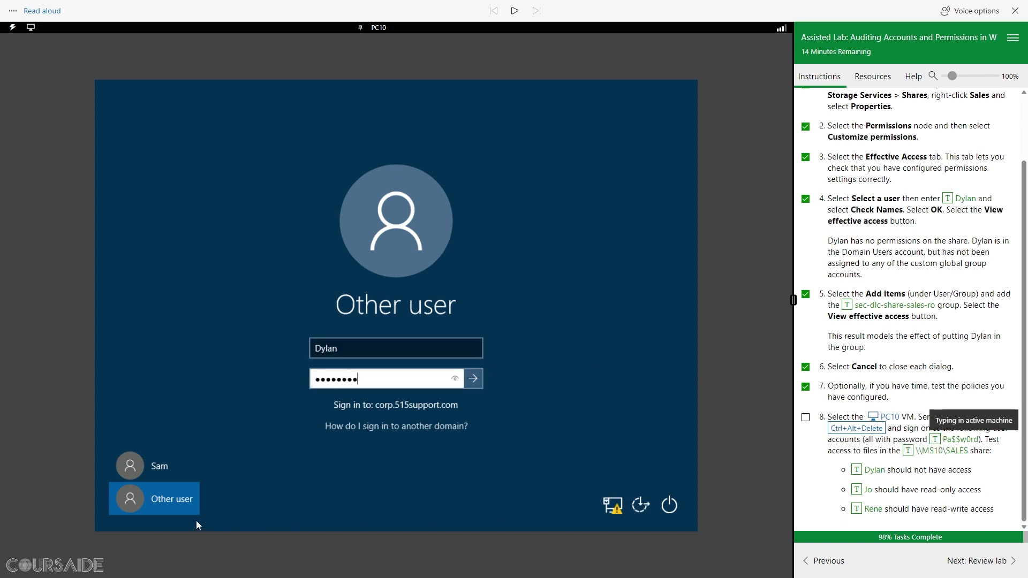
{"action": "left_click", "coordinate": [475, 383]}
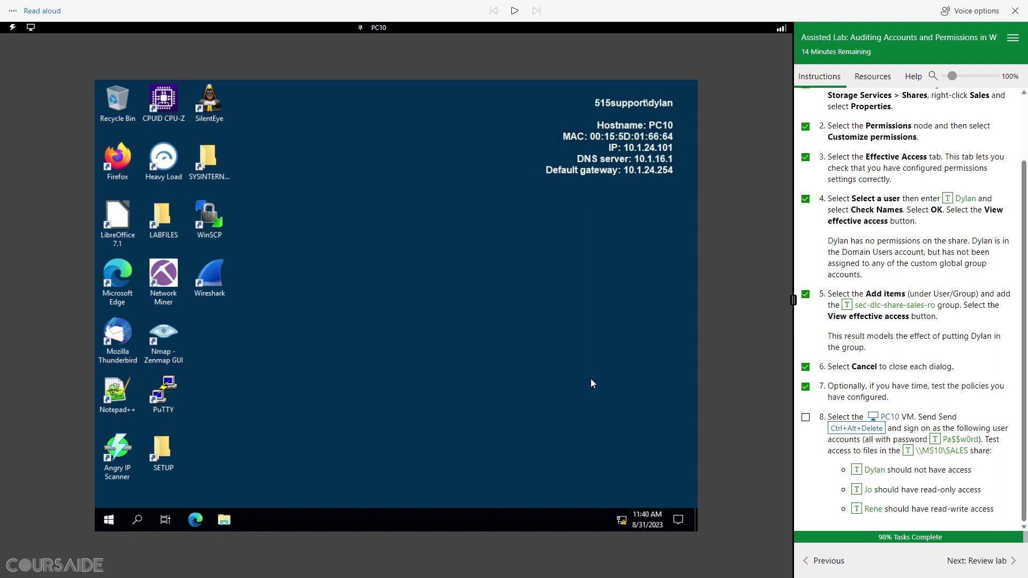
Step: Try opening \\MS10\SALES in File Explorer and confirm the denied user gets a Network Error
{"action": "left_click", "coordinate": [225, 521]}
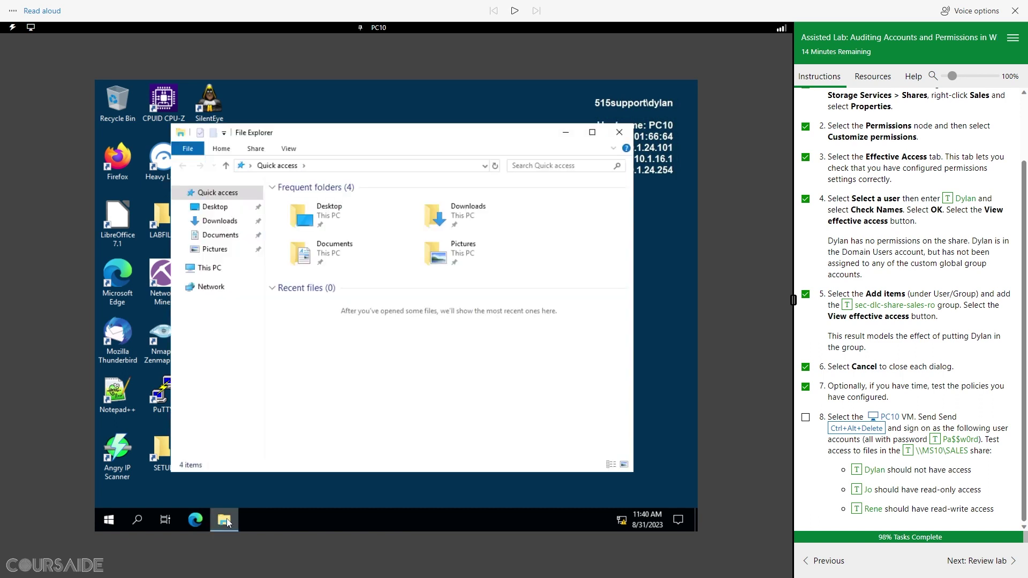
{"action": "left_click", "coordinate": [364, 167]}
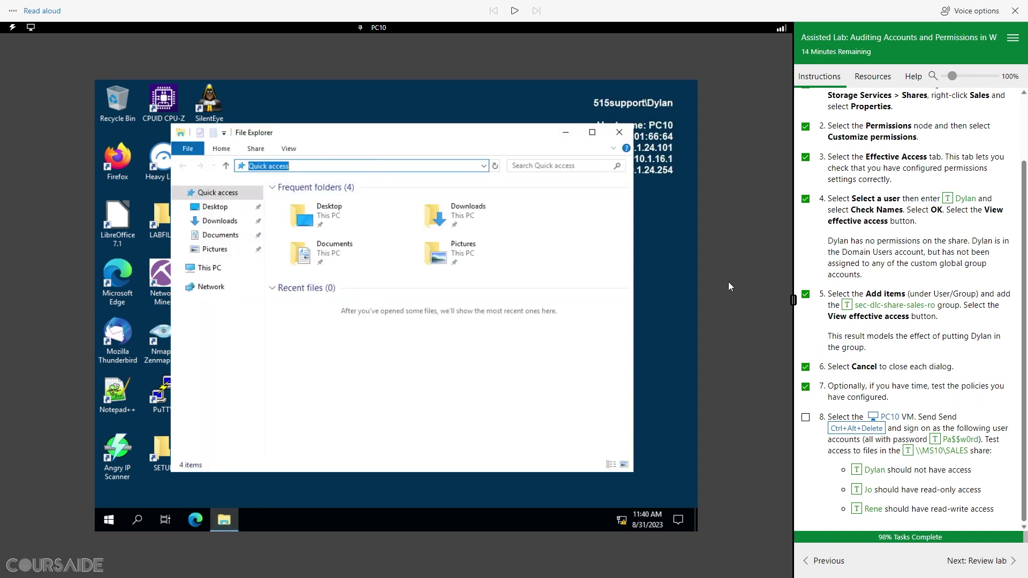
{"action": "left_click", "coordinate": [908, 451]}
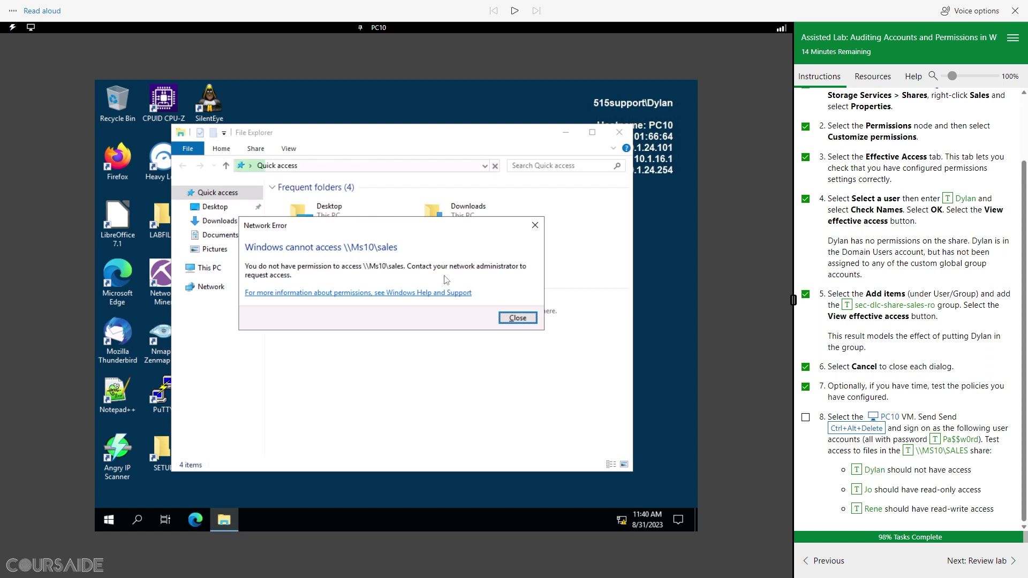
{"action": "left_click_drag", "start_coordinate": [974, 472], "coordinate": [875, 478]}
{"action": "left_click", "coordinate": [873, 479]}
{"action": "triple_click", "coordinate": [868, 476]}
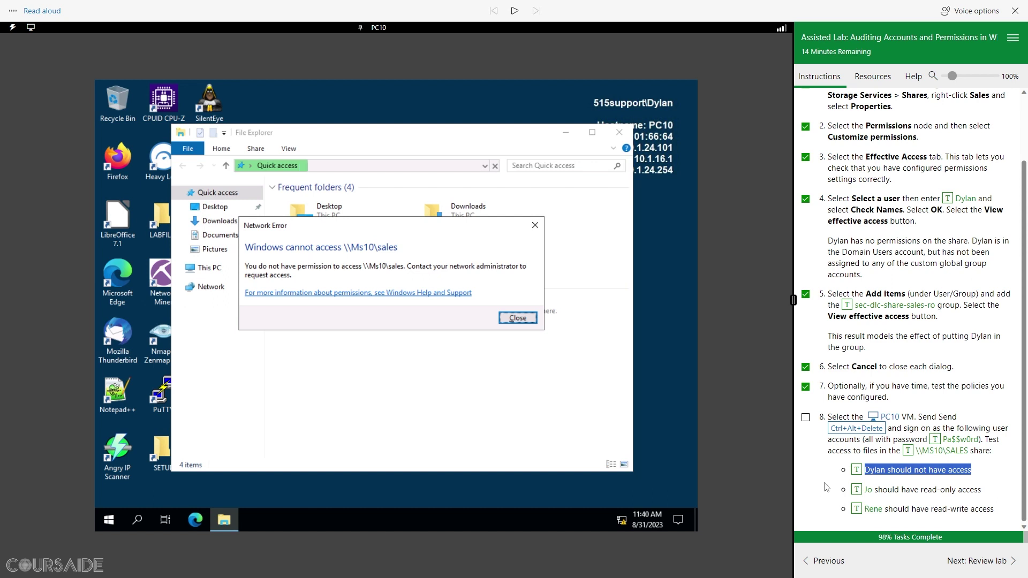
{"action": "left_click", "coordinate": [809, 488]}
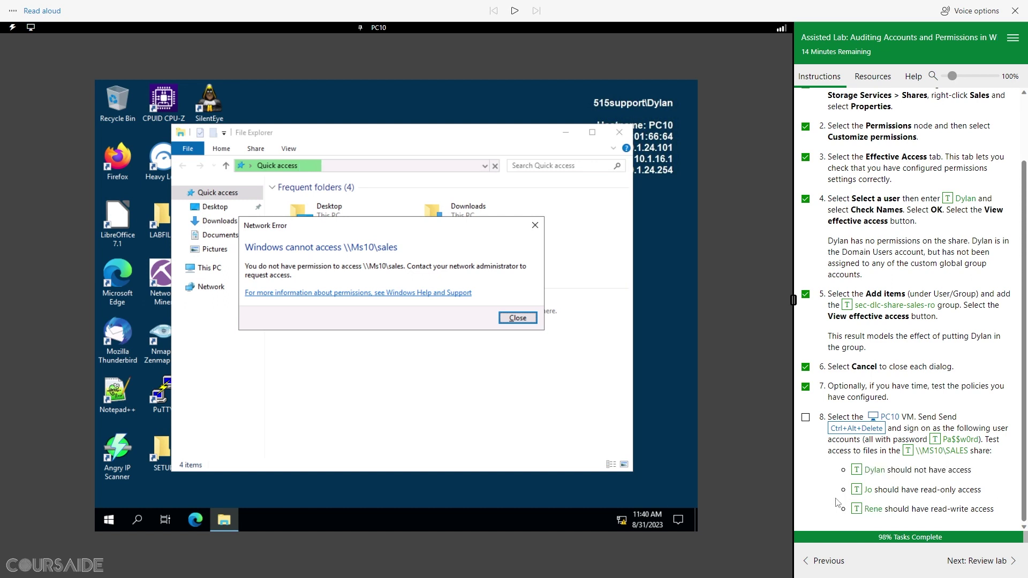
{"action": "left_click", "coordinate": [863, 430]}
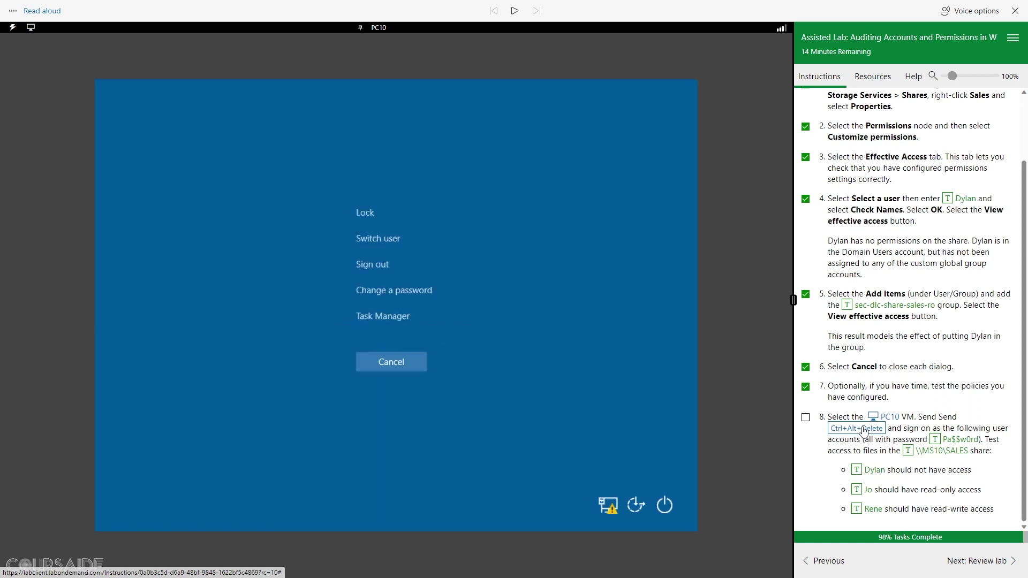
Step: Switch PC10 to the read-only test account, sign in with the lab password, and open File Explorer
{"action": "left_click", "coordinate": [379, 240]}
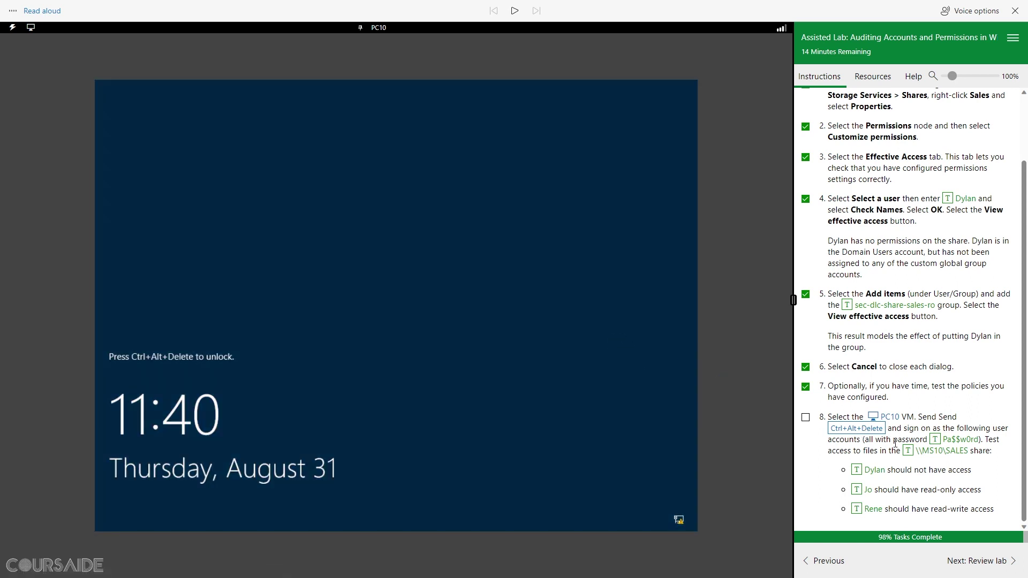
{"action": "left_click", "coordinate": [868, 429]}
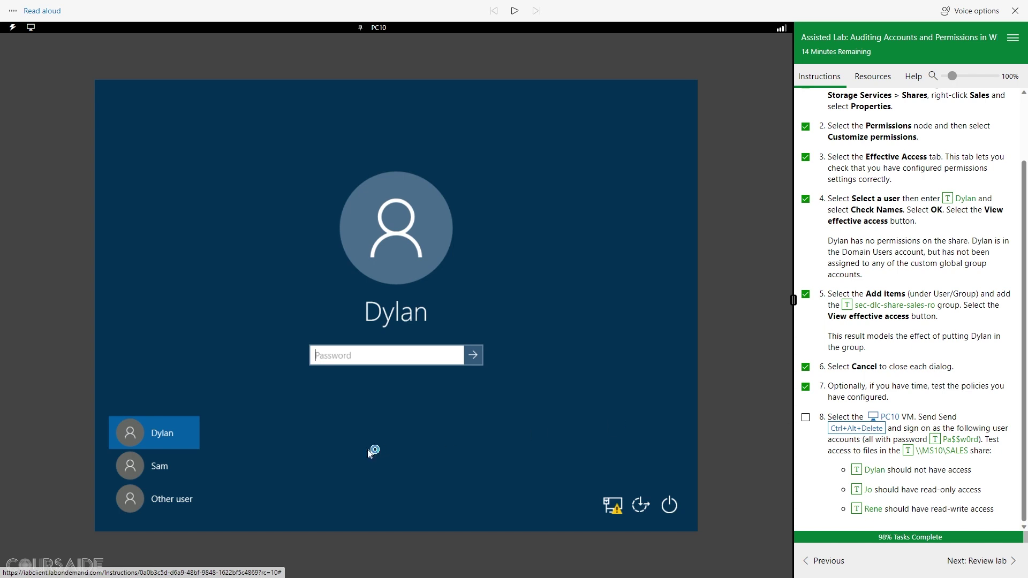
{"action": "left_click", "coordinate": [165, 503]}
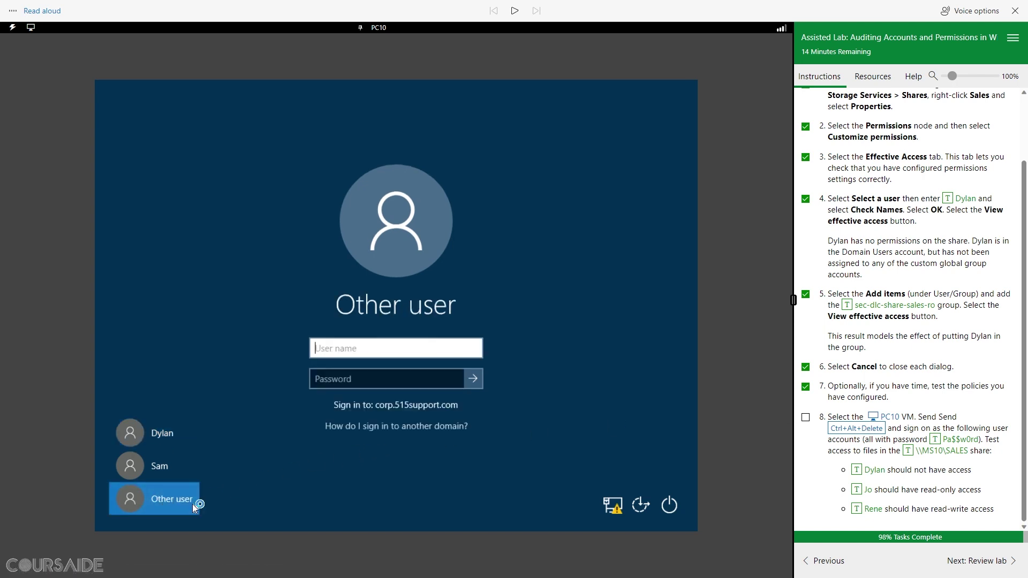
{"action": "left_click", "coordinate": [868, 489]}
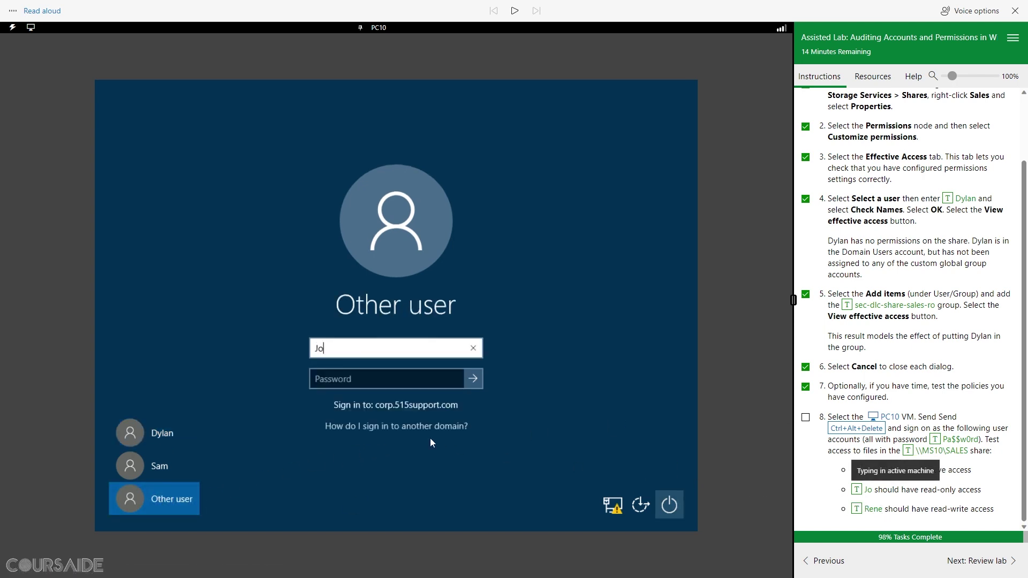
{"action": "left_click", "coordinate": [376, 383]}
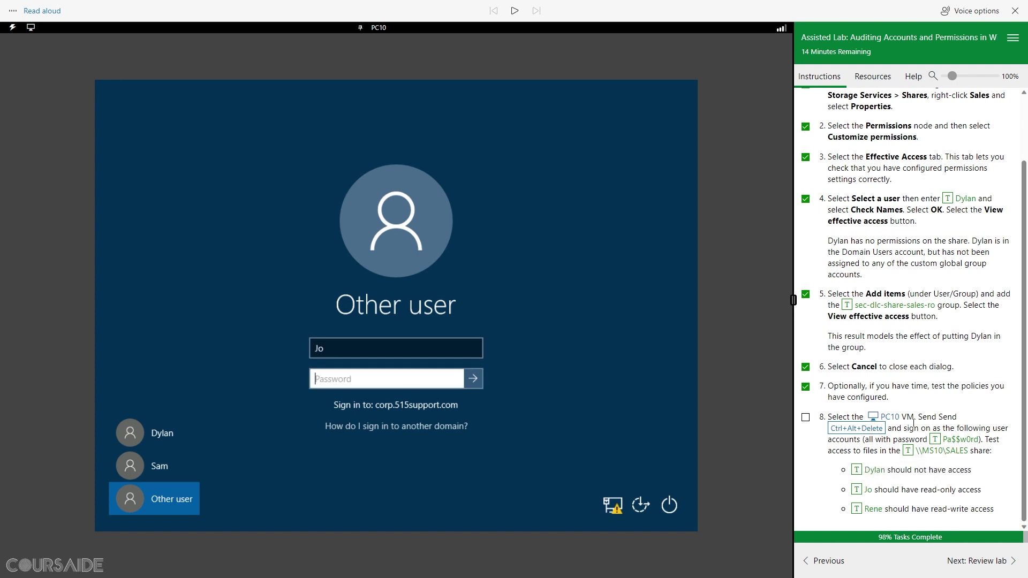
{"action": "left_click", "coordinate": [946, 441]}
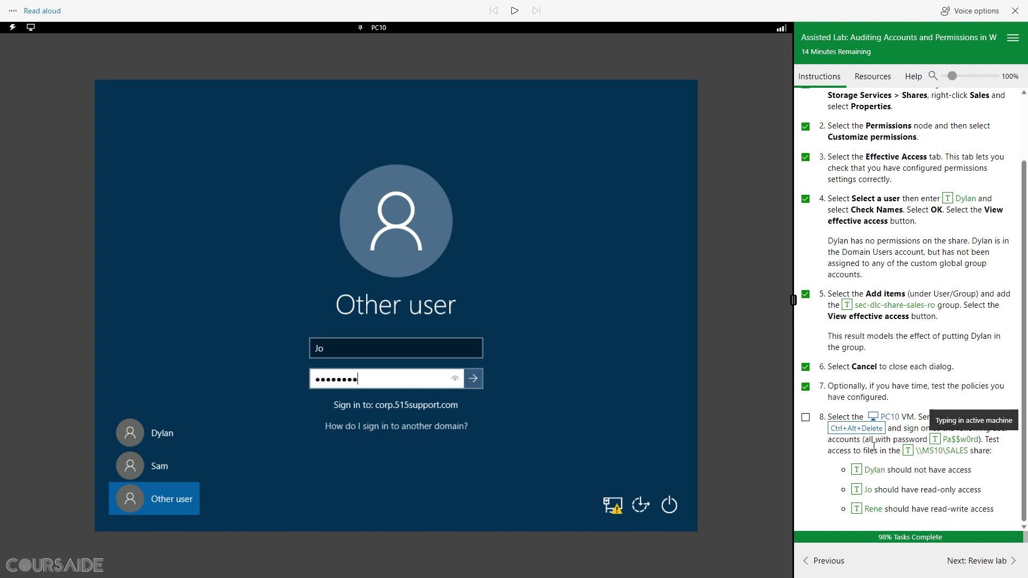
{"action": "left_click", "coordinate": [474, 382]}
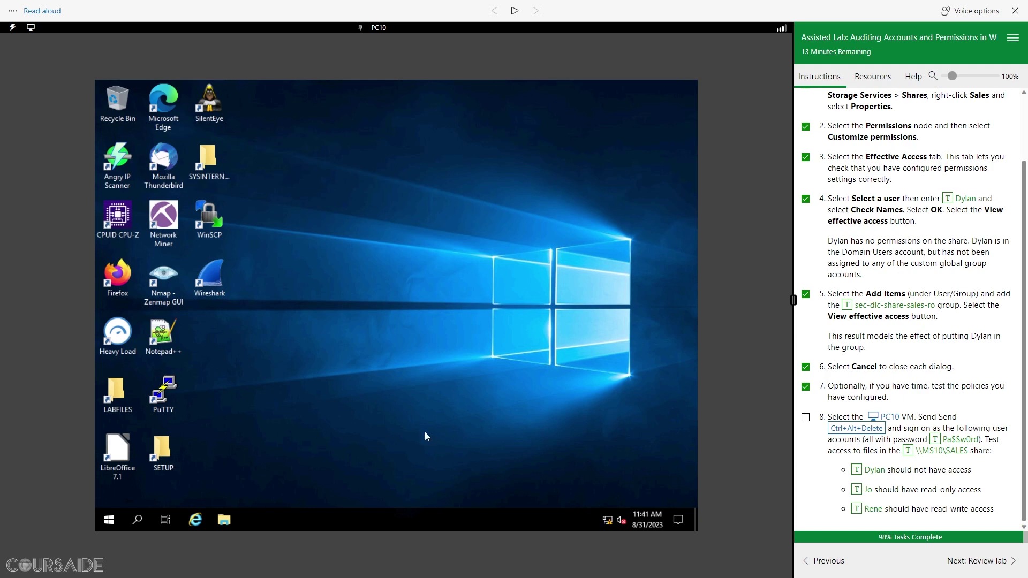
{"action": "left_click", "coordinate": [231, 518]}
Step: Browse to \\MS10\SALES as the read-only user and open the REPORT document
{"action": "left_click", "coordinate": [360, 166]}
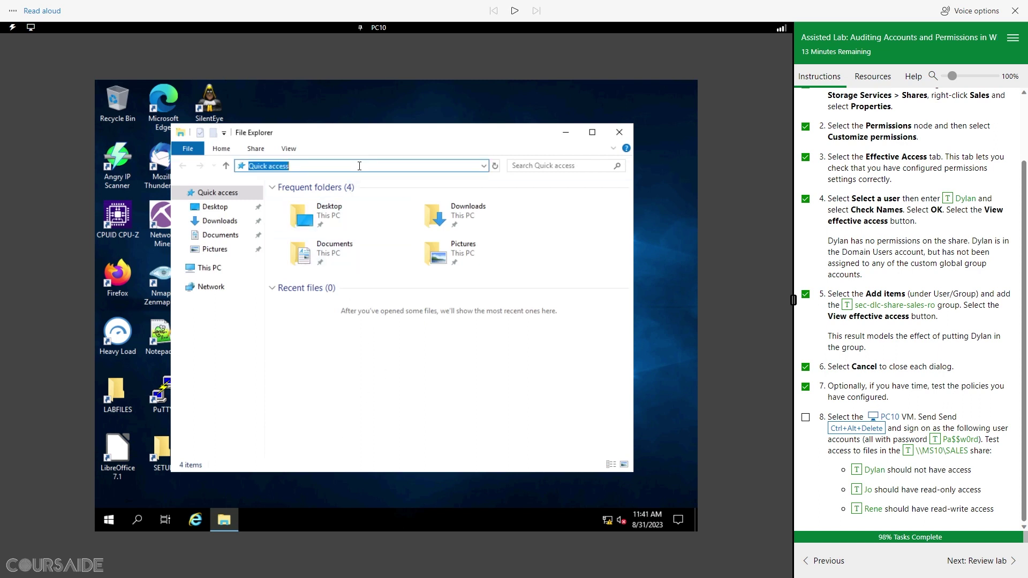
{"action": "left_click", "coordinate": [909, 451]}
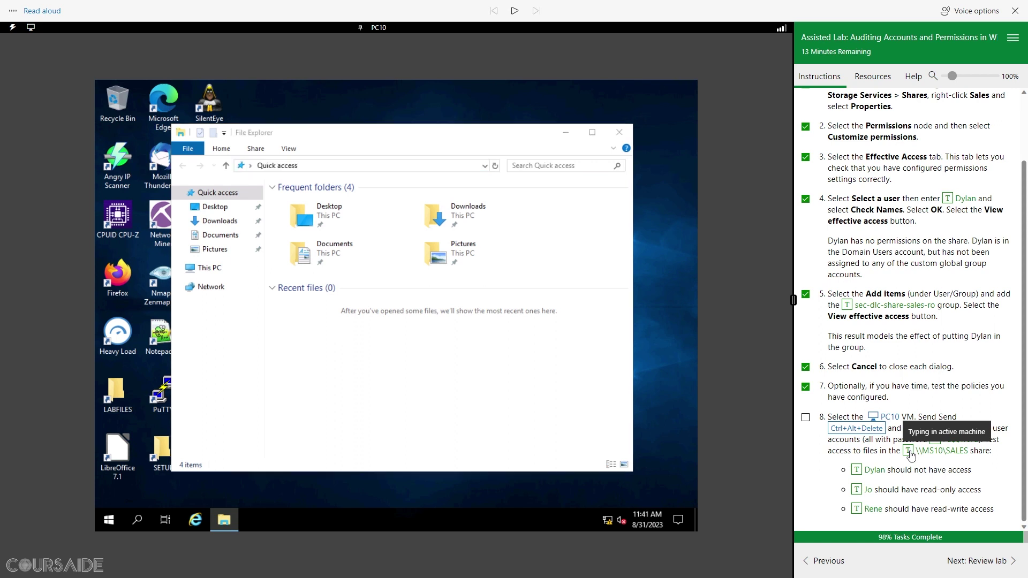
{"action": "left_click", "coordinate": [343, 165]}
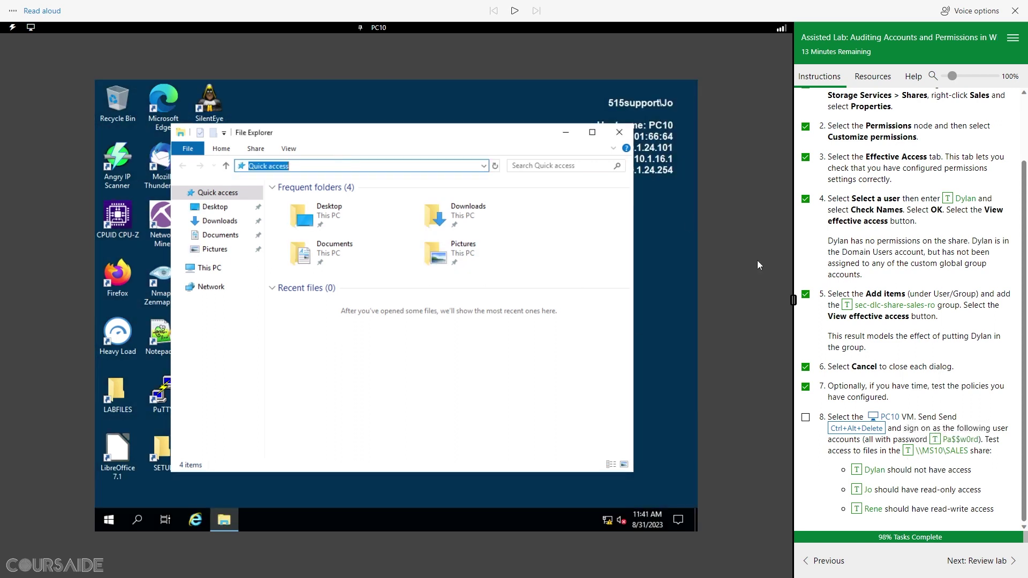
{"action": "left_click", "coordinate": [909, 452]}
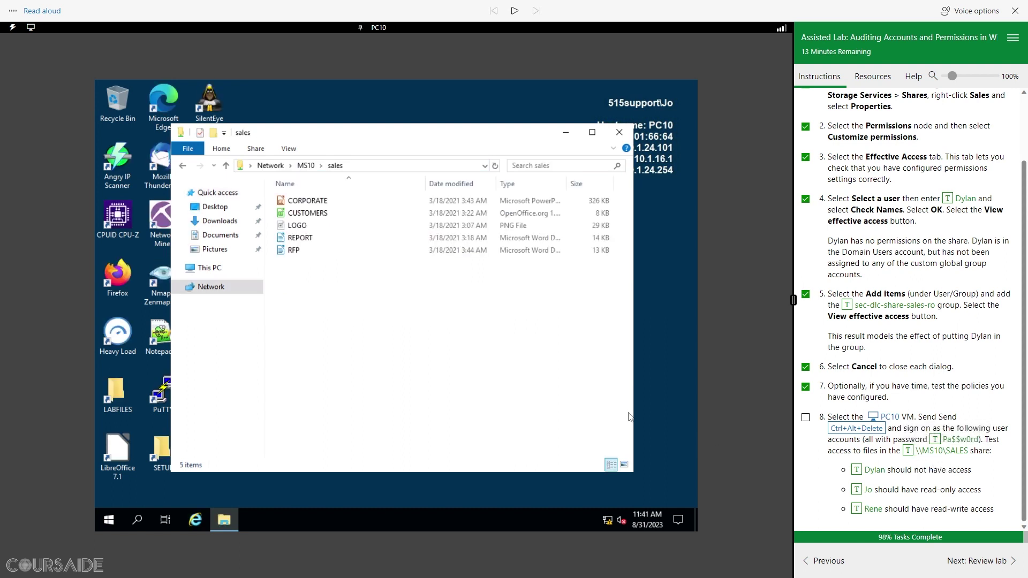
{"action": "left_click", "coordinate": [302, 239]}
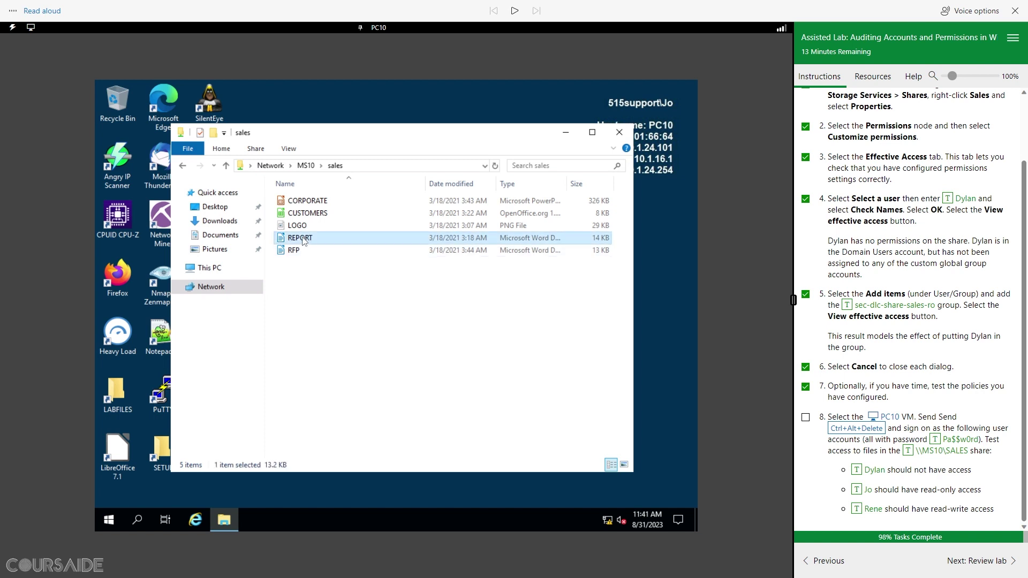
{"action": "double_click", "coordinate": [303, 239]}
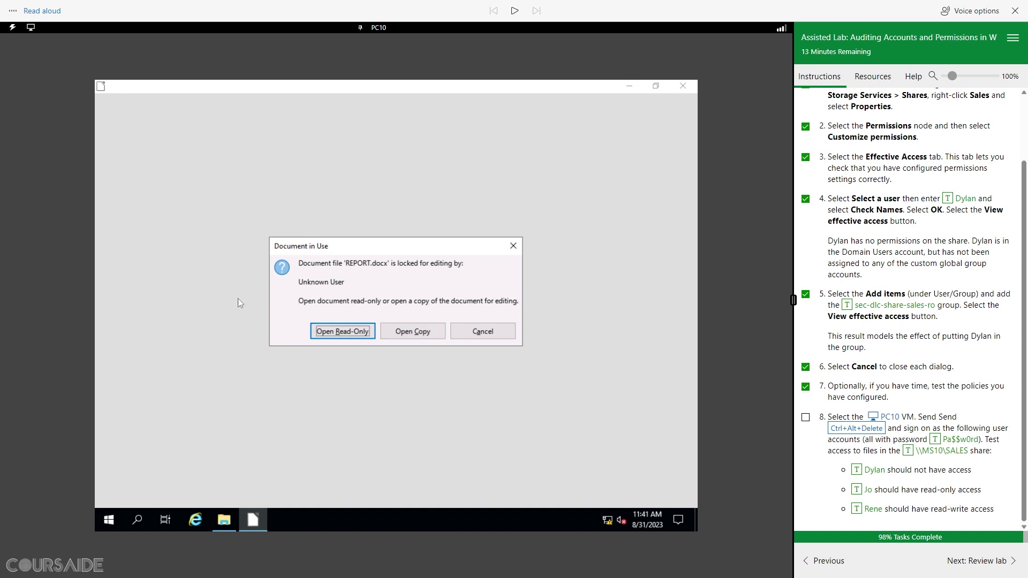
Step: Open REPORT.docx read-only in LibreOffice Writer, dismiss the first-run notice, and enable editing
{"action": "left_click", "coordinate": [338, 333]}
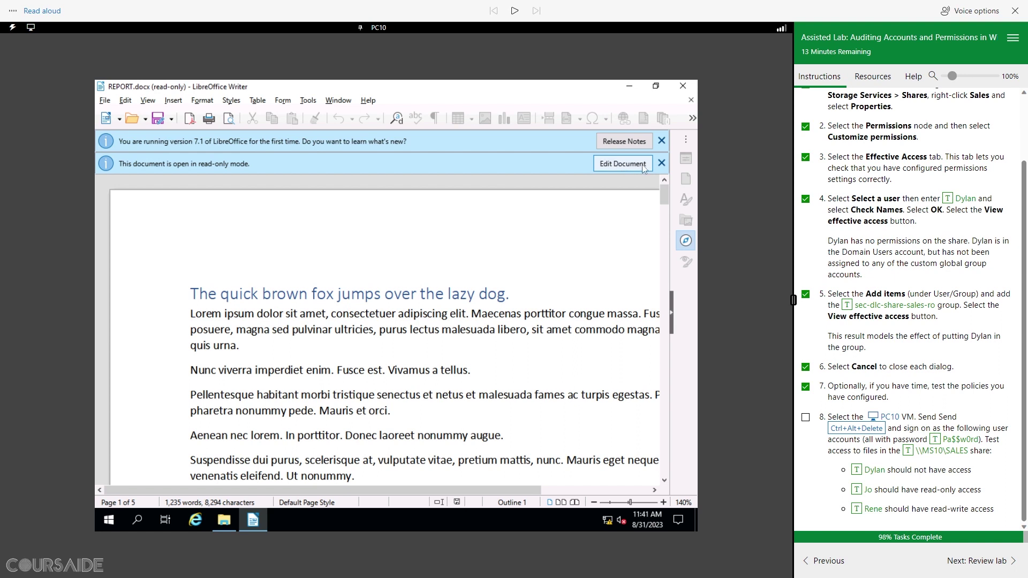
{"action": "left_click", "coordinate": [663, 141]}
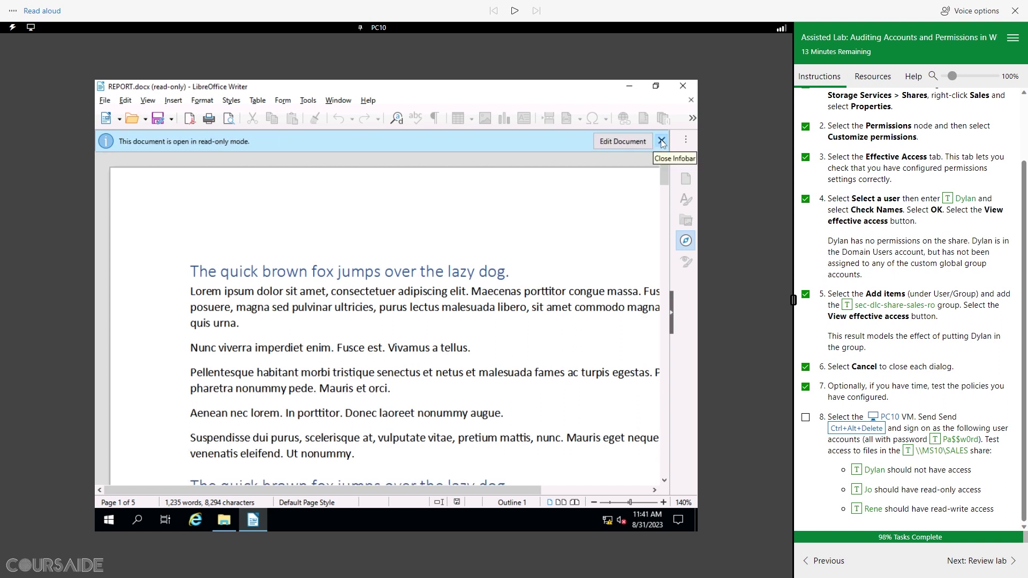
{"action": "left_click", "coordinate": [622, 141]}
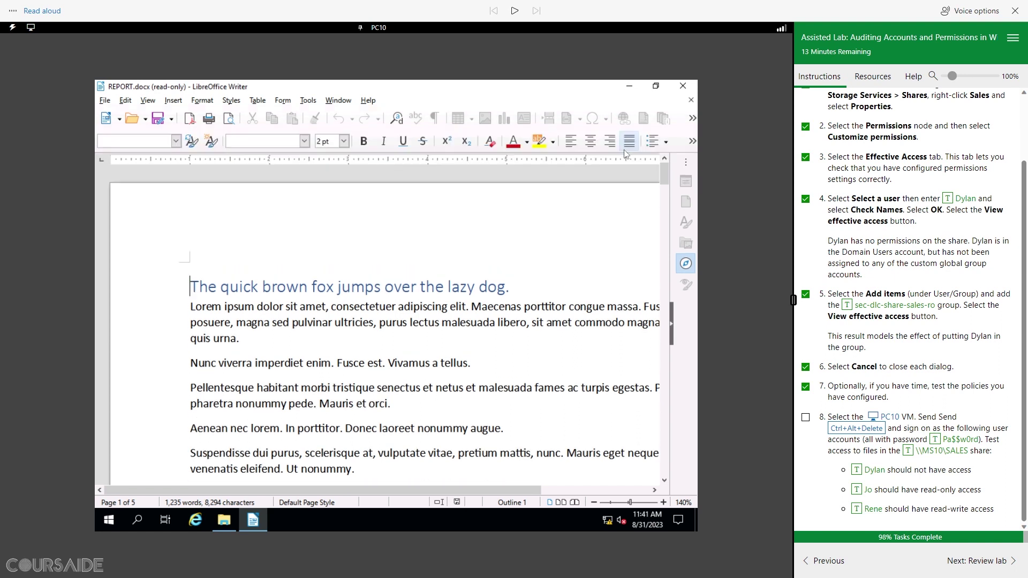
{"action": "left_click", "coordinate": [239, 335]}
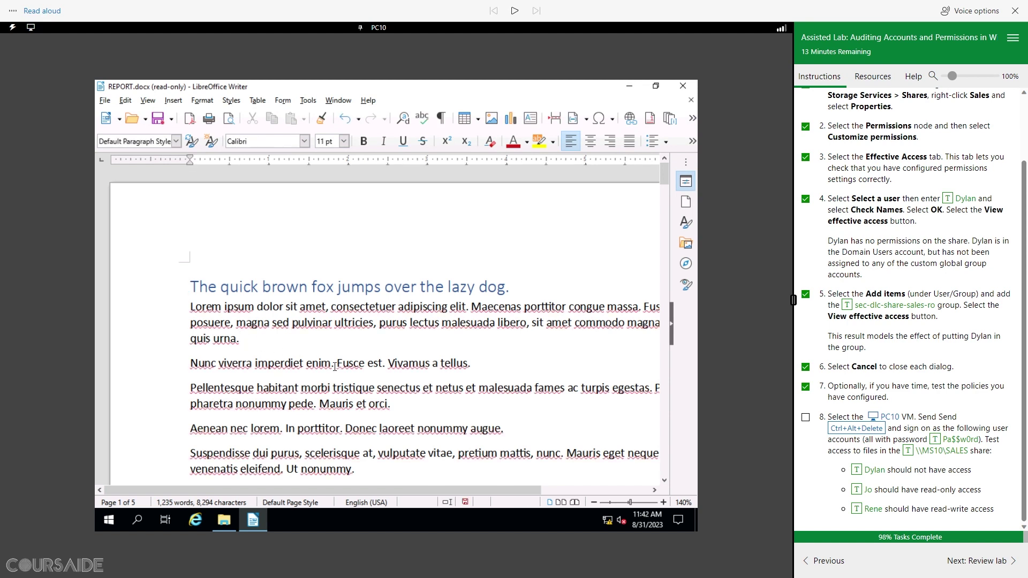
Step: Add the word TESTING after 'quis urna.' and make it bold and purple
{"action": "type", "text": "TESTING"}
{"action": "left_click_drag", "start_coordinate": [284, 338], "coordinate": [242, 340]}
{"action": "left_click", "coordinate": [363, 141]}
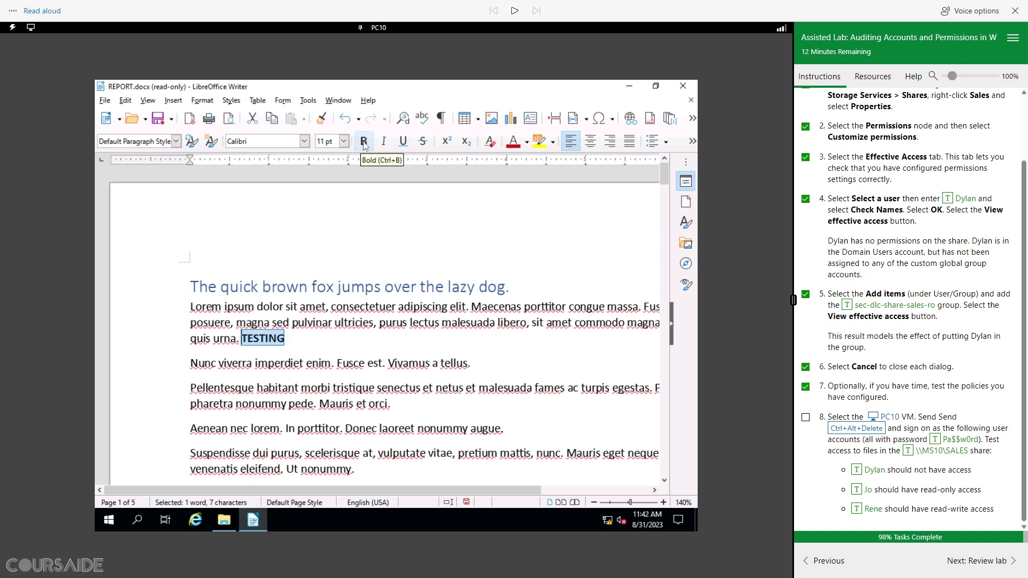
{"action": "left_click", "coordinate": [527, 142]}
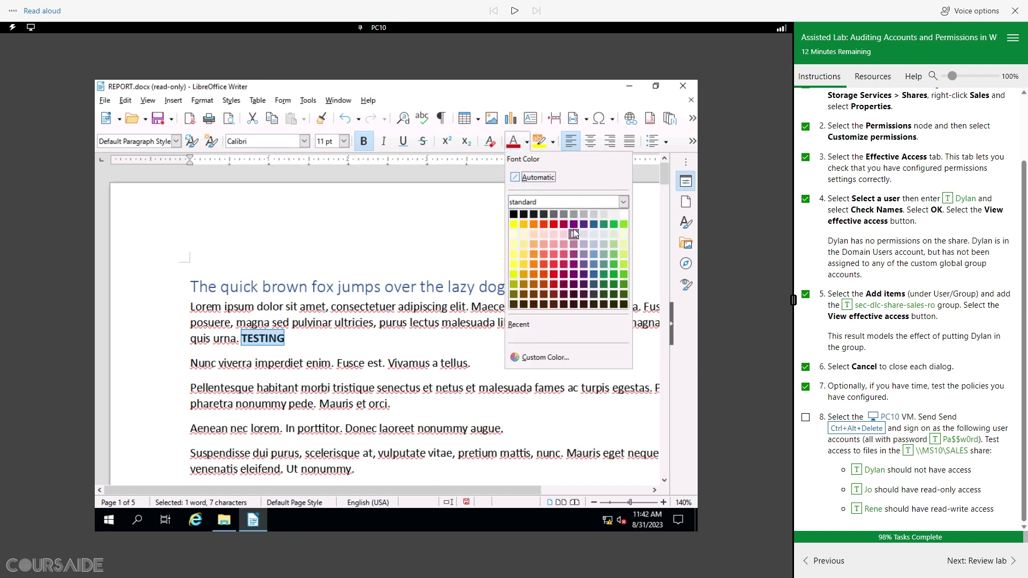
{"action": "left_click", "coordinate": [574, 224]}
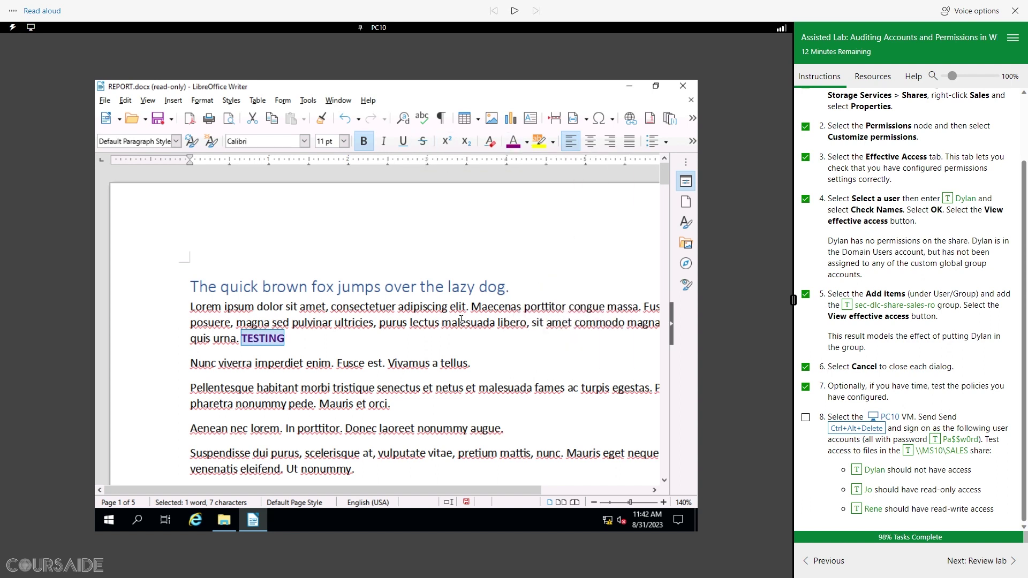
{"action": "left_click", "coordinate": [420, 344]}
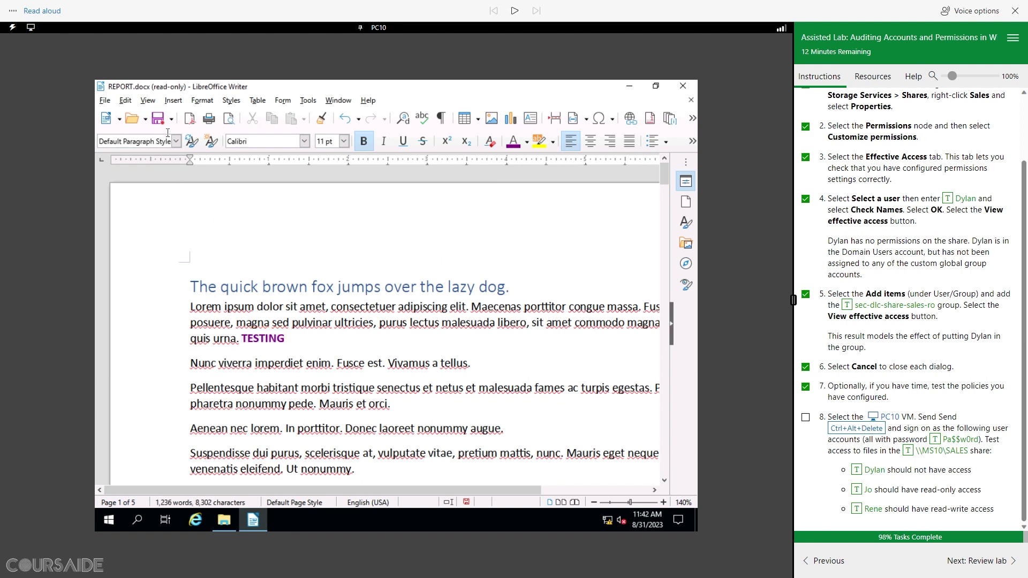
Step: Try saving over REPORT.docx in Word format, which fails with a write error
{"action": "left_click", "coordinate": [159, 119]}
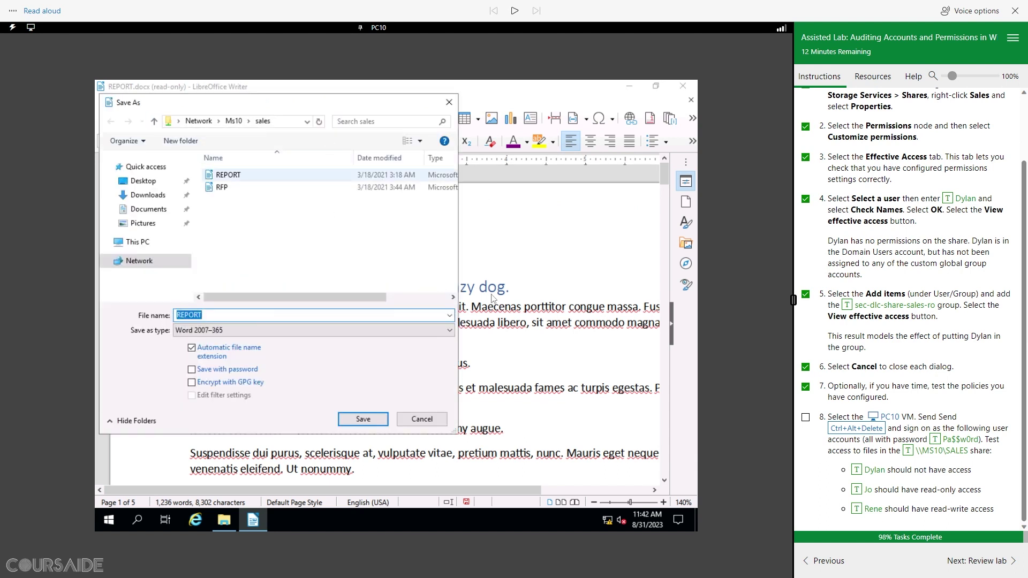
{"action": "left_click", "coordinate": [371, 421]}
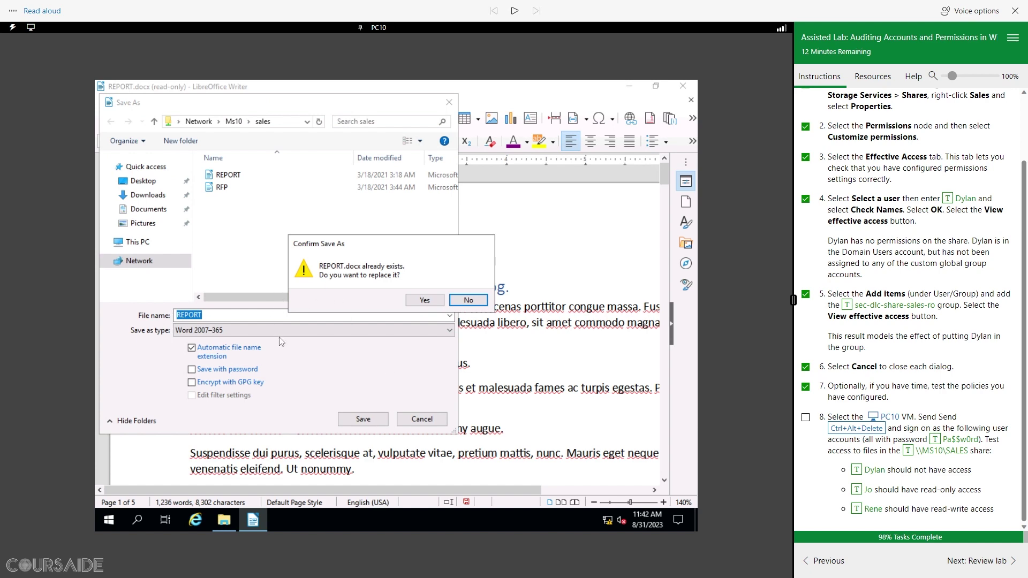
{"action": "left_click", "coordinate": [425, 301]}
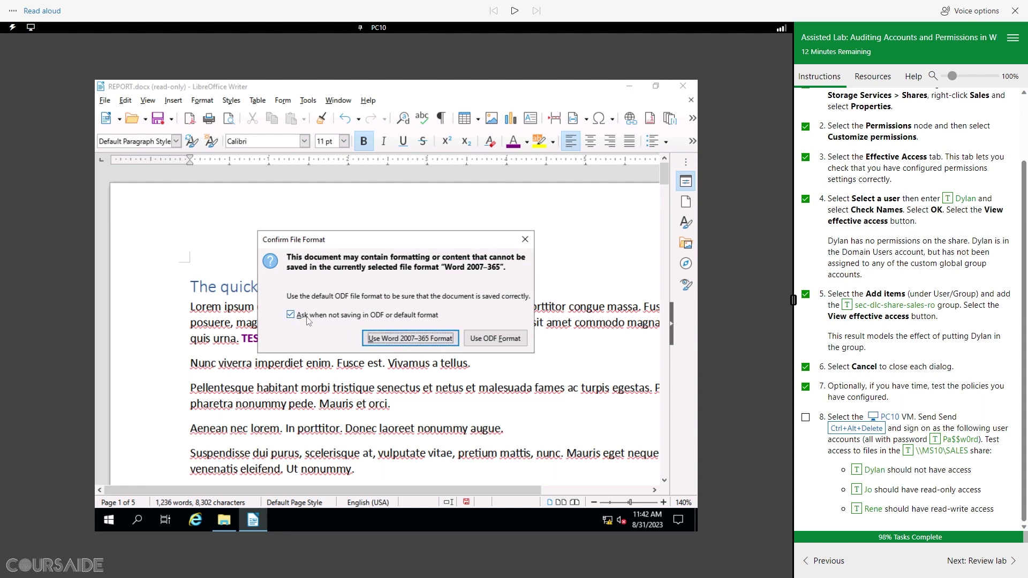
{"action": "left_click", "coordinate": [406, 339]}
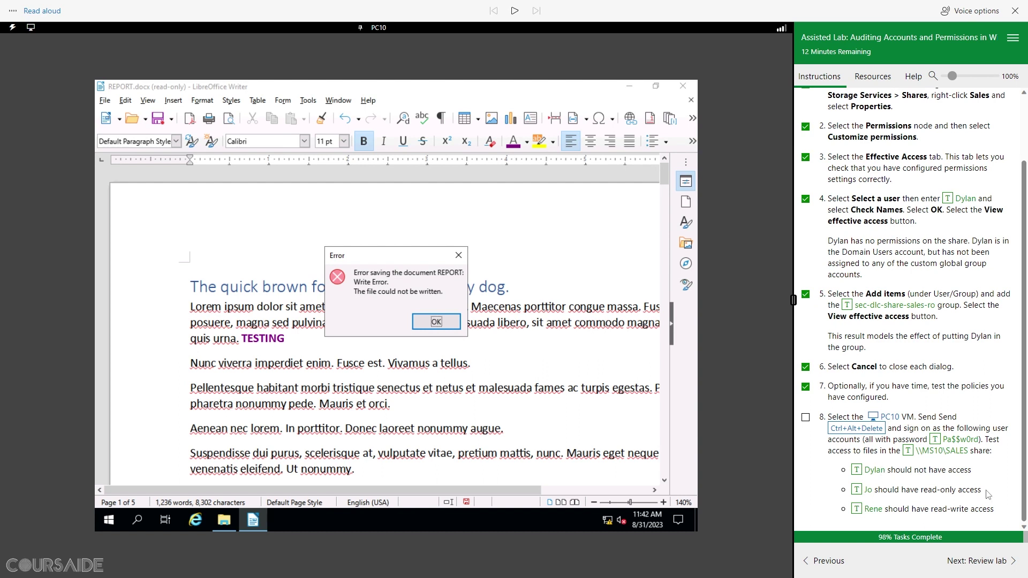
{"action": "left_click_drag", "start_coordinate": [983, 494], "coordinate": [866, 495]}
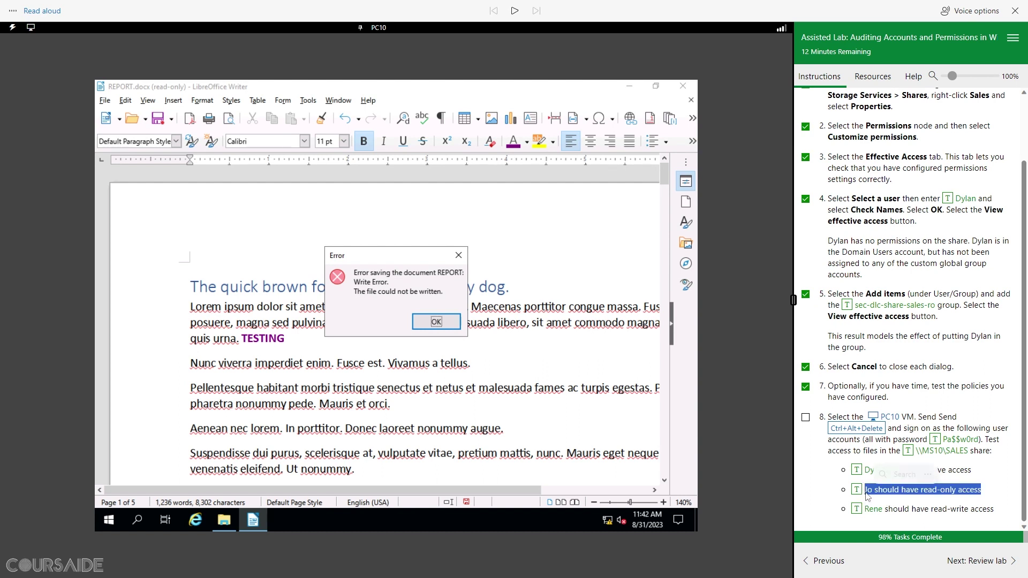
{"action": "left_click", "coordinate": [799, 500]}
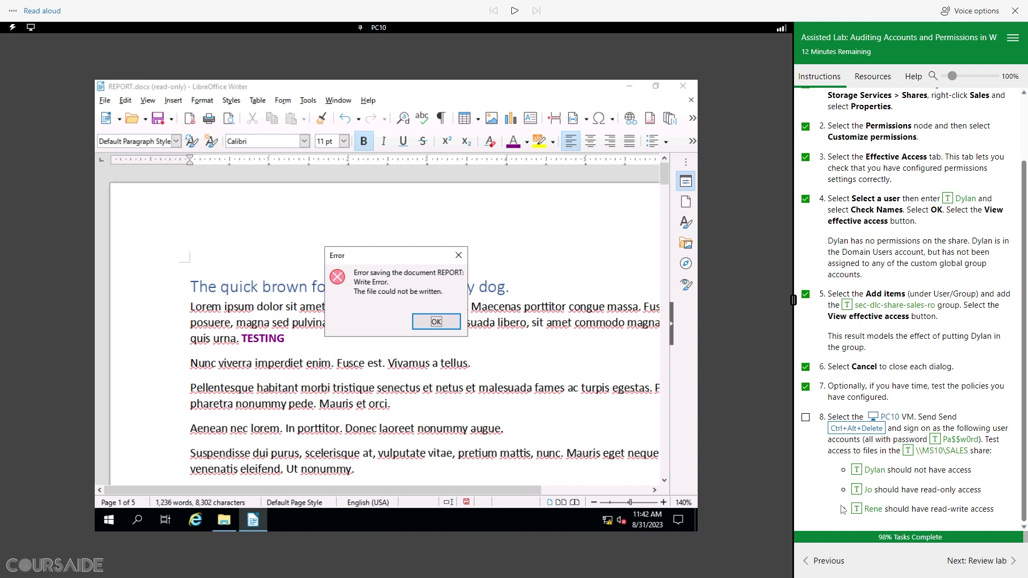
Step: Switch user on PC10 and sign in as the read-write test user with the lab password
{"action": "left_click", "coordinate": [867, 429]}
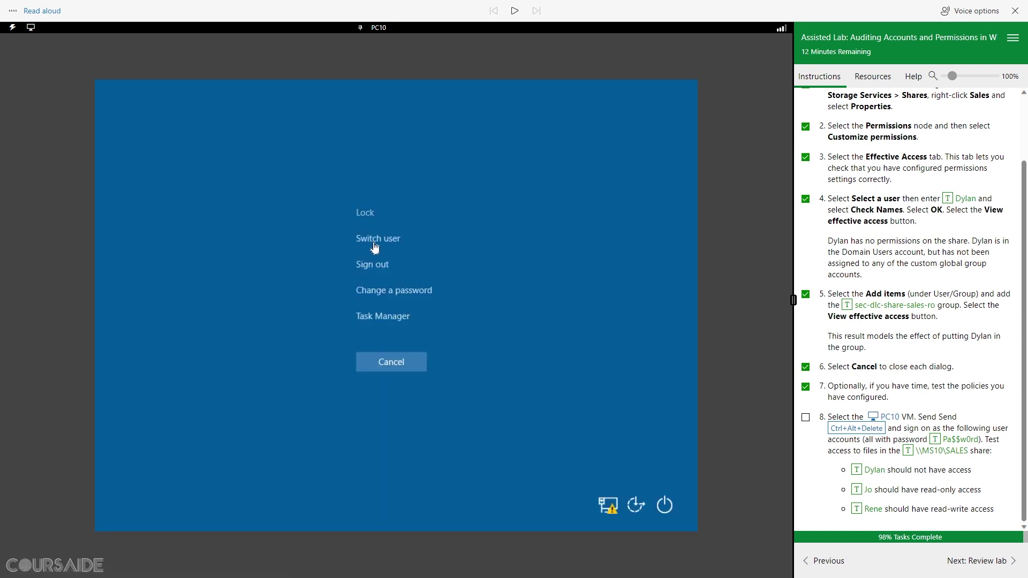
{"action": "left_click", "coordinate": [385, 242]}
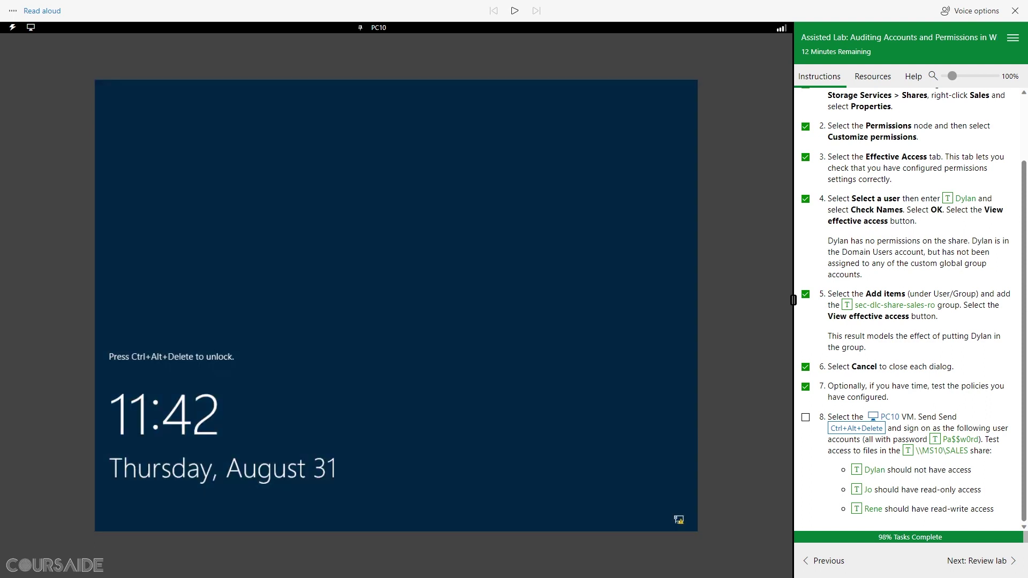
{"action": "left_click", "coordinate": [865, 432]}
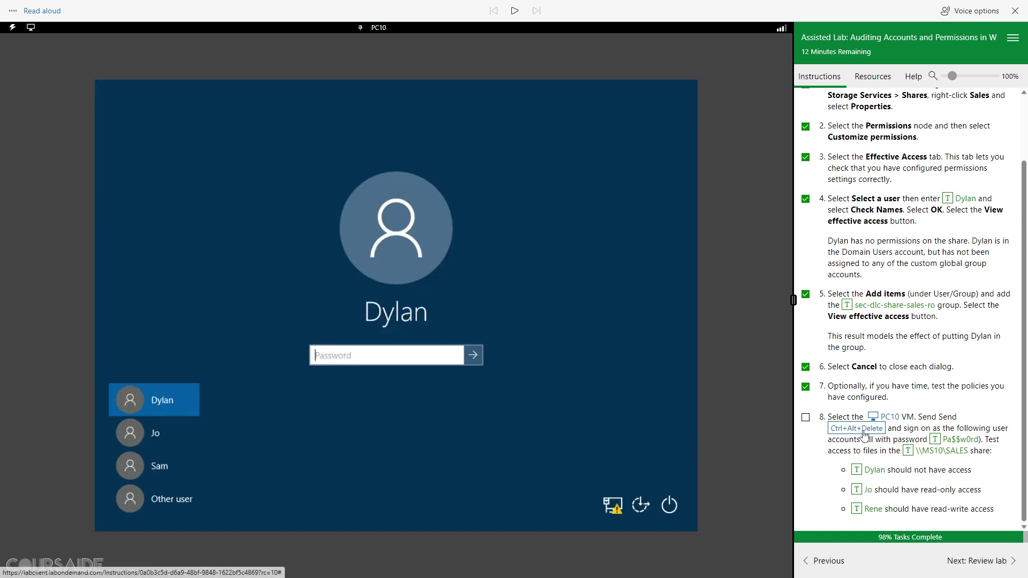
{"action": "left_click", "coordinate": [172, 501]}
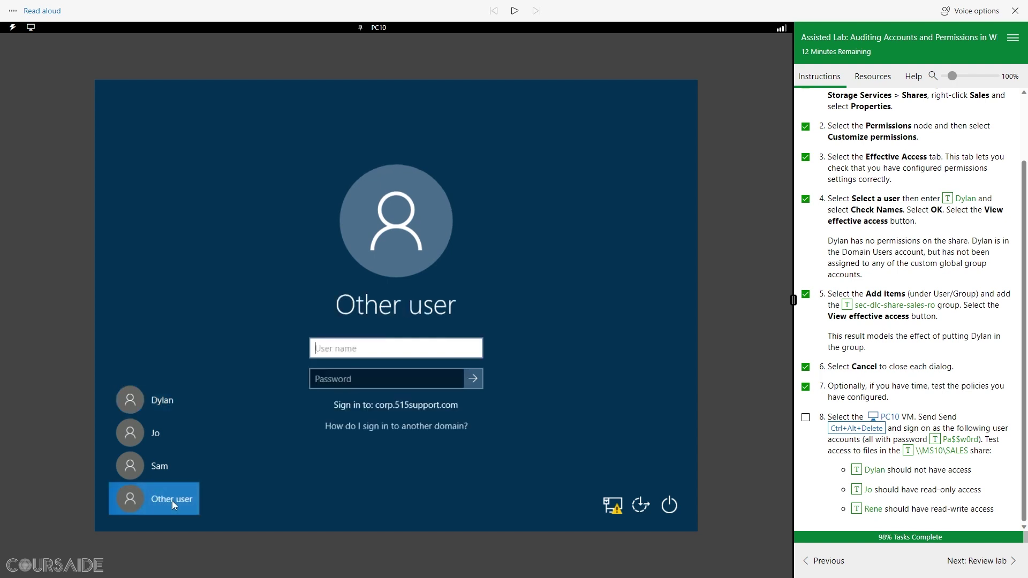
{"action": "left_click", "coordinate": [857, 509]}
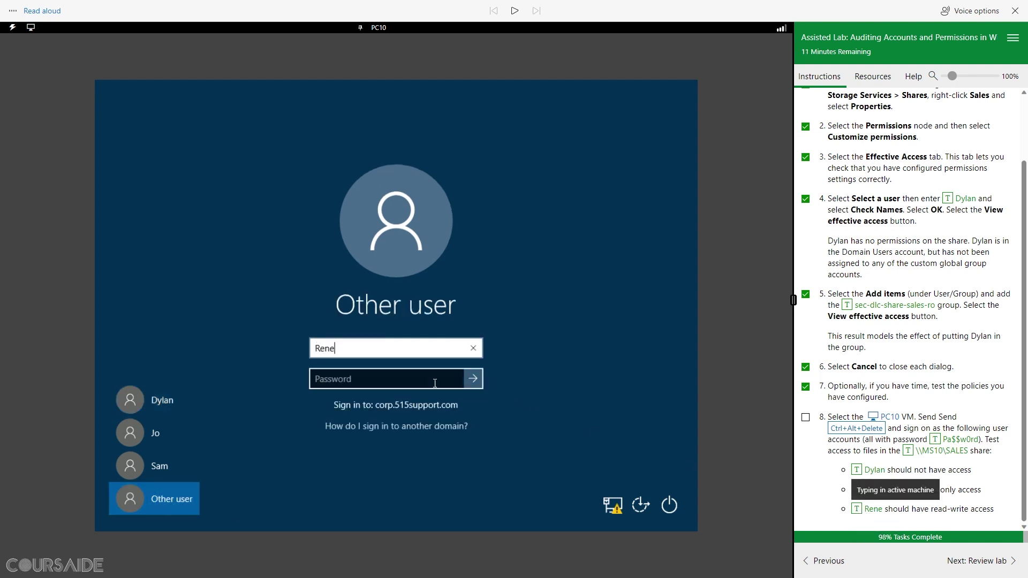
{"action": "left_click", "coordinate": [435, 383]}
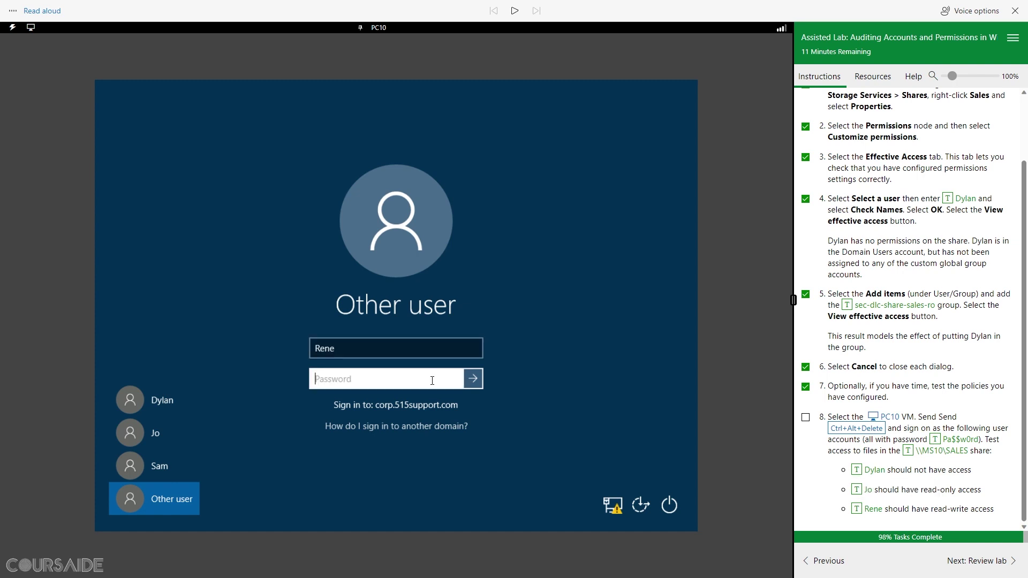
{"action": "left_click", "coordinate": [937, 440]}
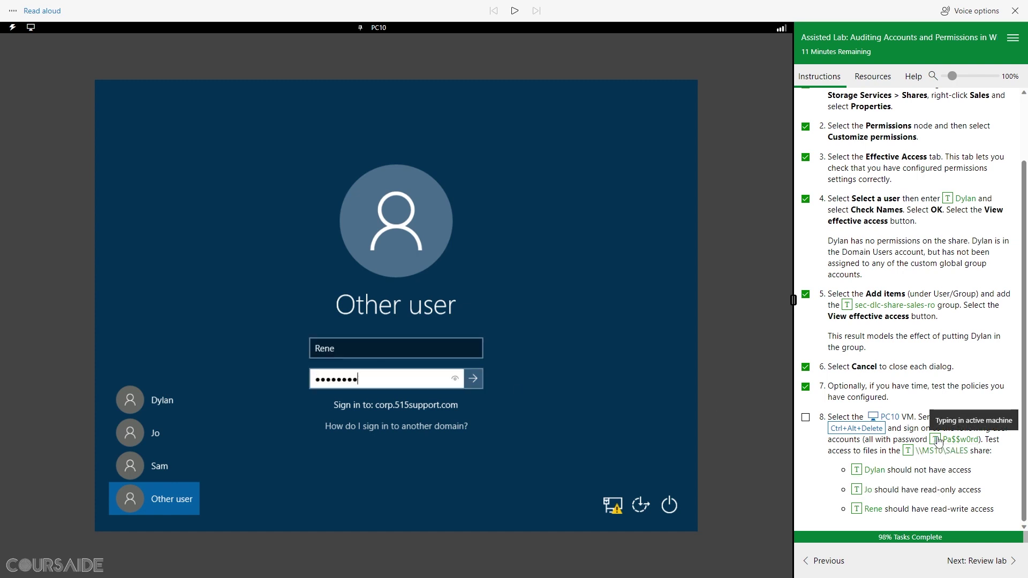
{"action": "left_click", "coordinate": [476, 377]}
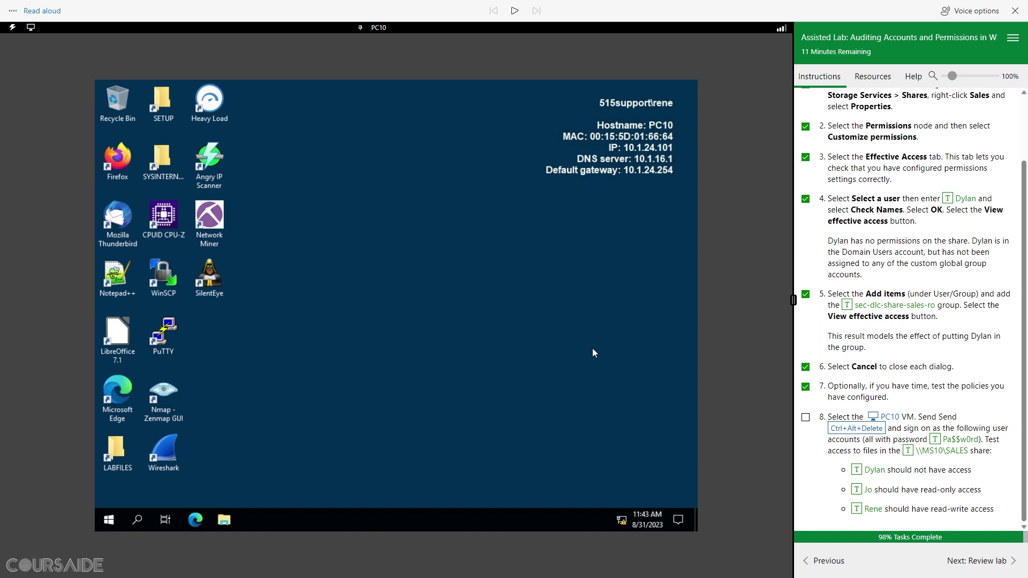
Step: Browse File Explorer to \\MS10\sales and open REPORT.docx in LibreOffice Writer
{"action": "left_click", "coordinate": [225, 520]}
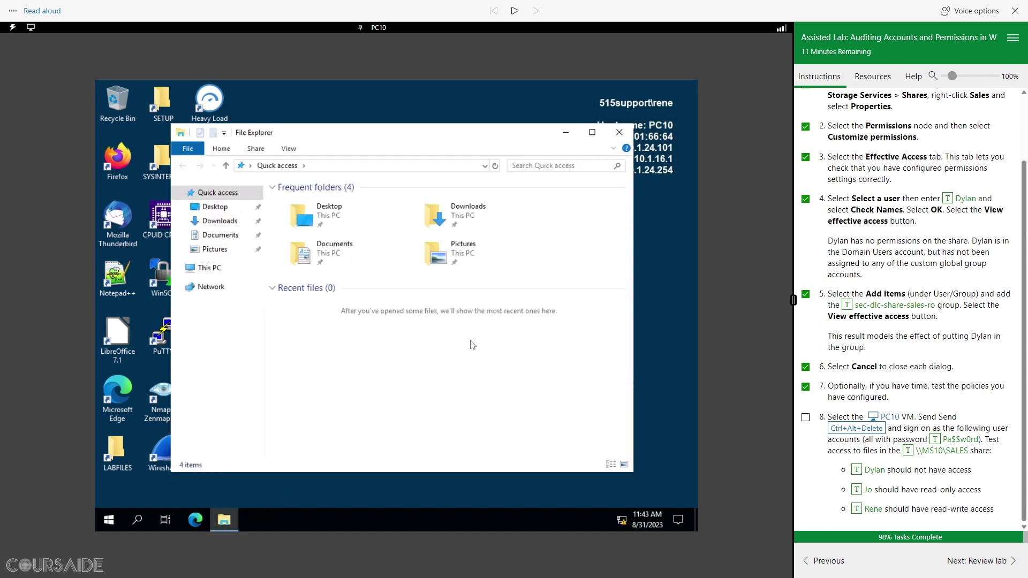
{"action": "left_click", "coordinate": [368, 166]}
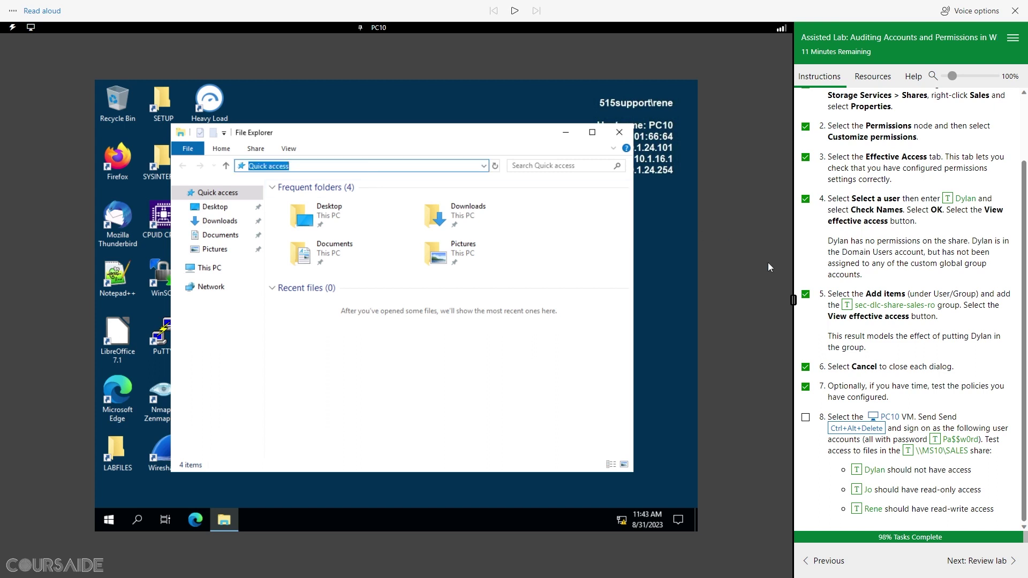
{"action": "left_click", "coordinate": [908, 452]}
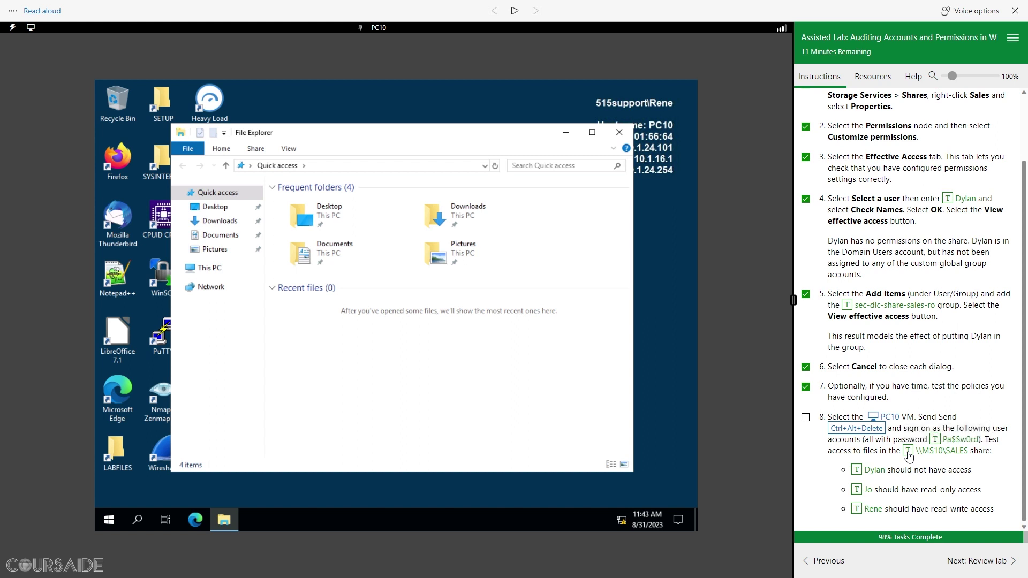
{"action": "left_click", "coordinate": [360, 166]}
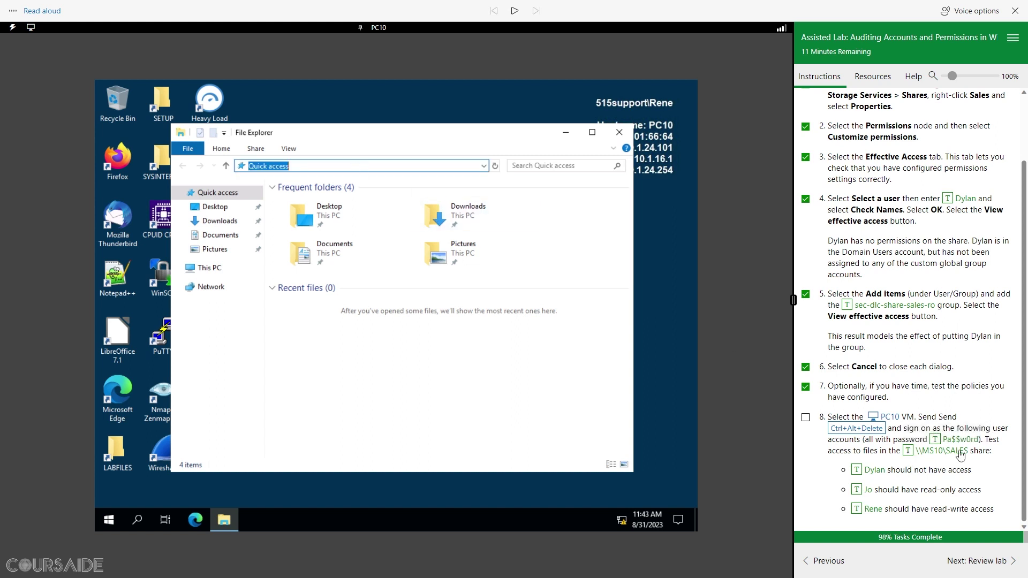
{"action": "left_click", "coordinate": [910, 452]}
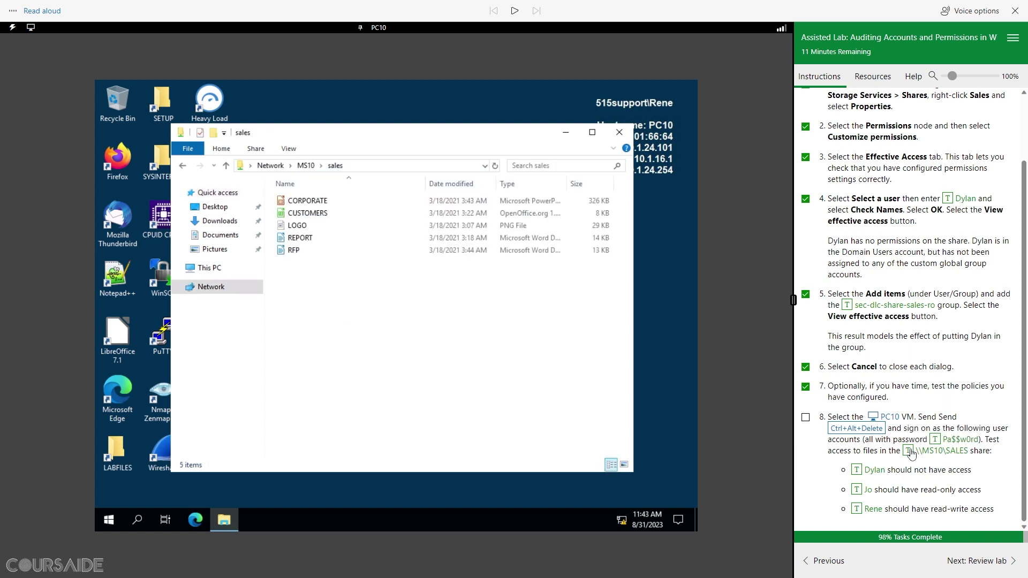
{"action": "double_click", "coordinate": [300, 238]}
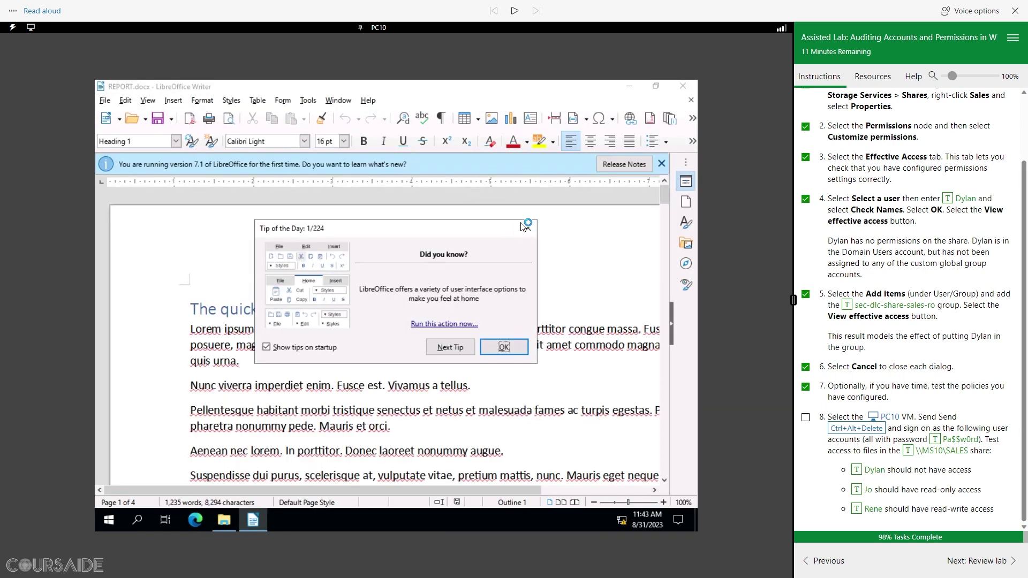
Step: Add the word TESTING after 'quis urna.' and make it bold and green
{"action": "left_click", "coordinate": [528, 230]}
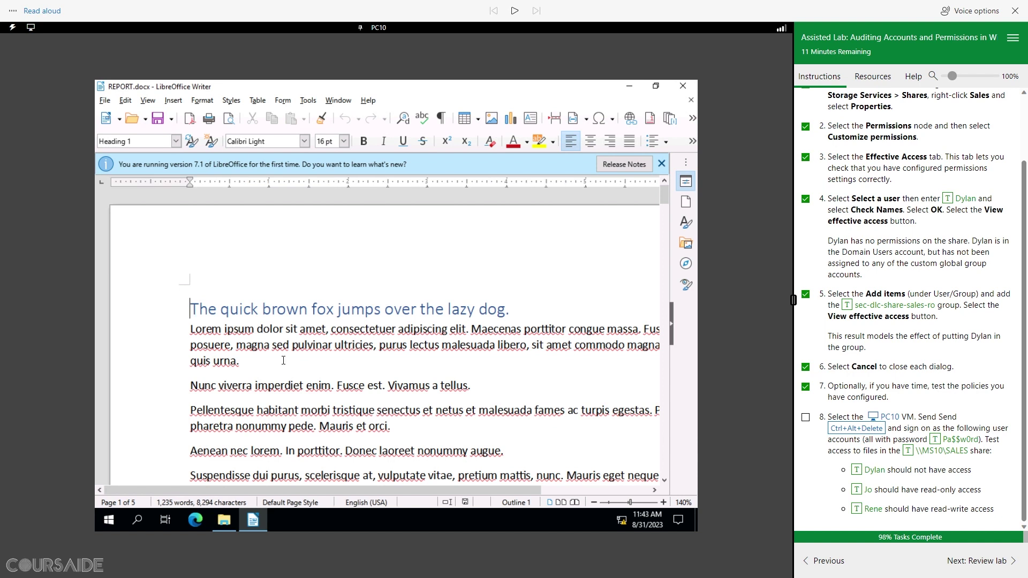
{"action": "left_click", "coordinate": [260, 361]}
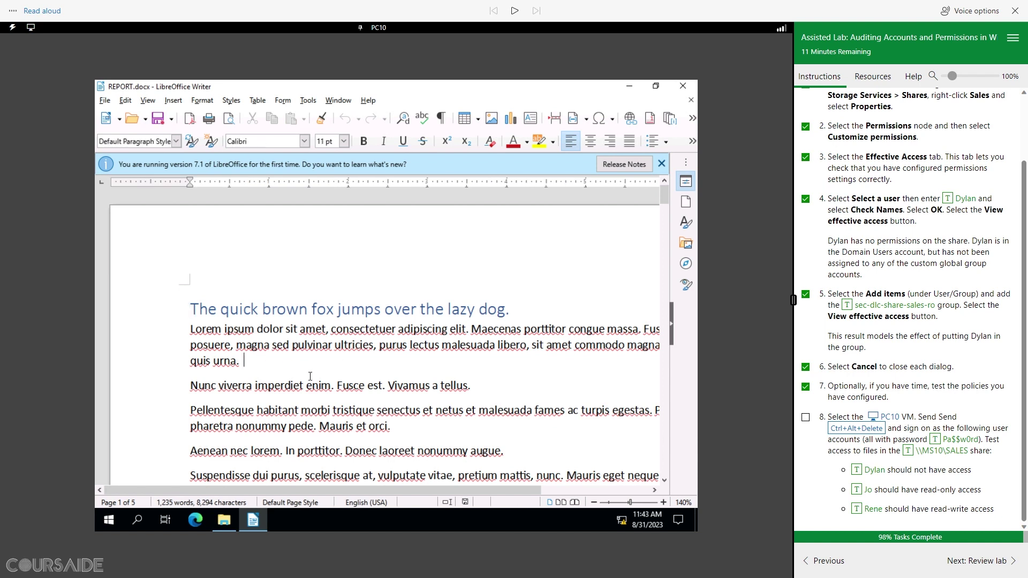
{"action": "type", "text": "TESTING"}
{"action": "left_click_drag", "start_coordinate": [294, 363], "coordinate": [245, 360]}
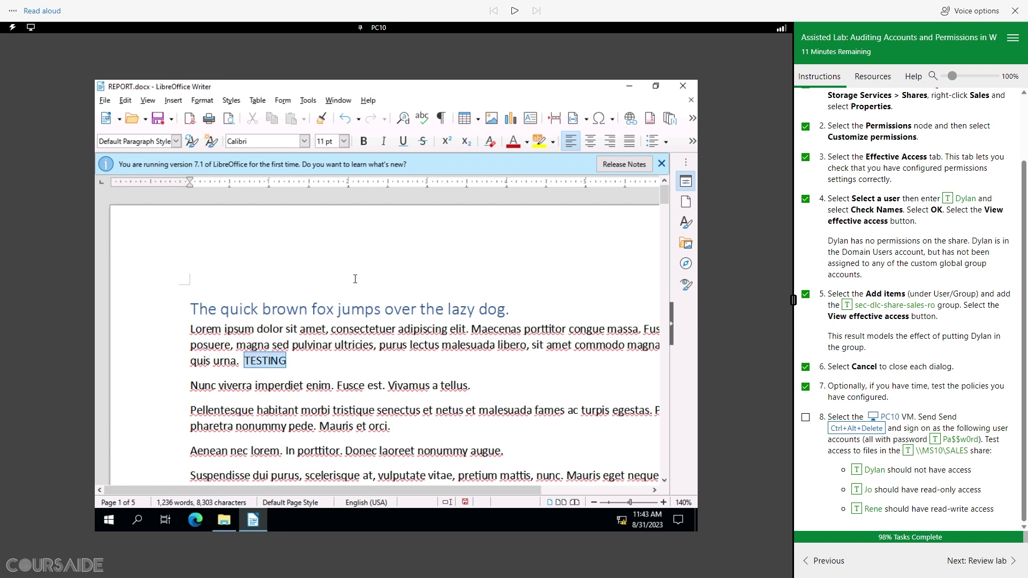
{"action": "left_click", "coordinate": [364, 141]}
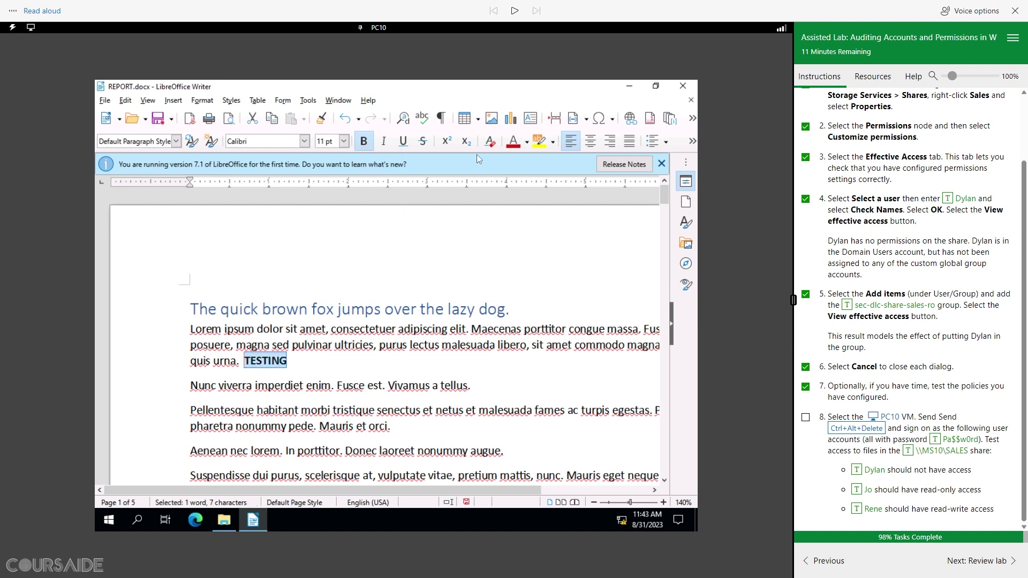
{"action": "left_click", "coordinate": [527, 145]}
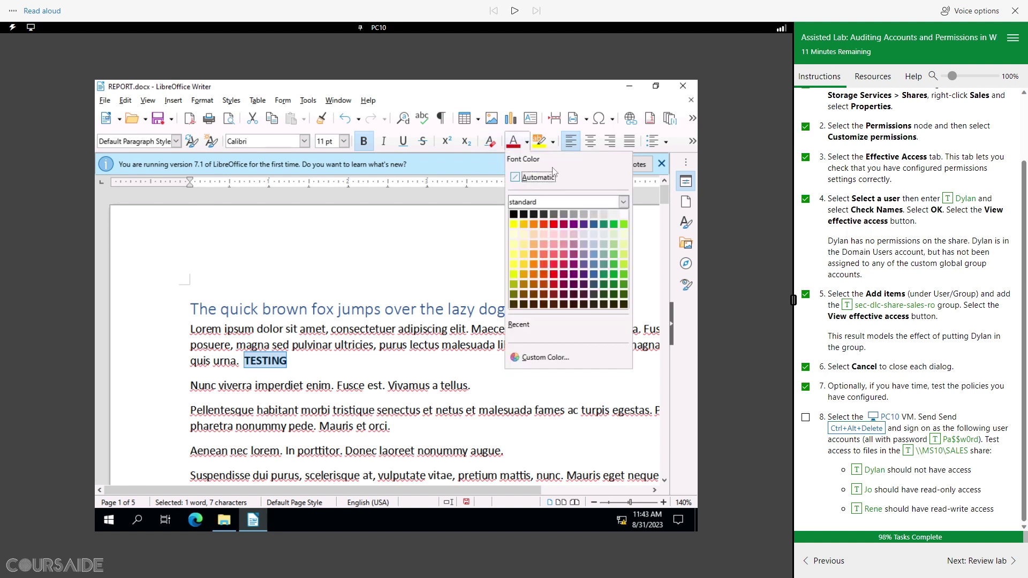
{"action": "left_click", "coordinate": [613, 225]}
{"action": "left_click", "coordinate": [485, 386]}
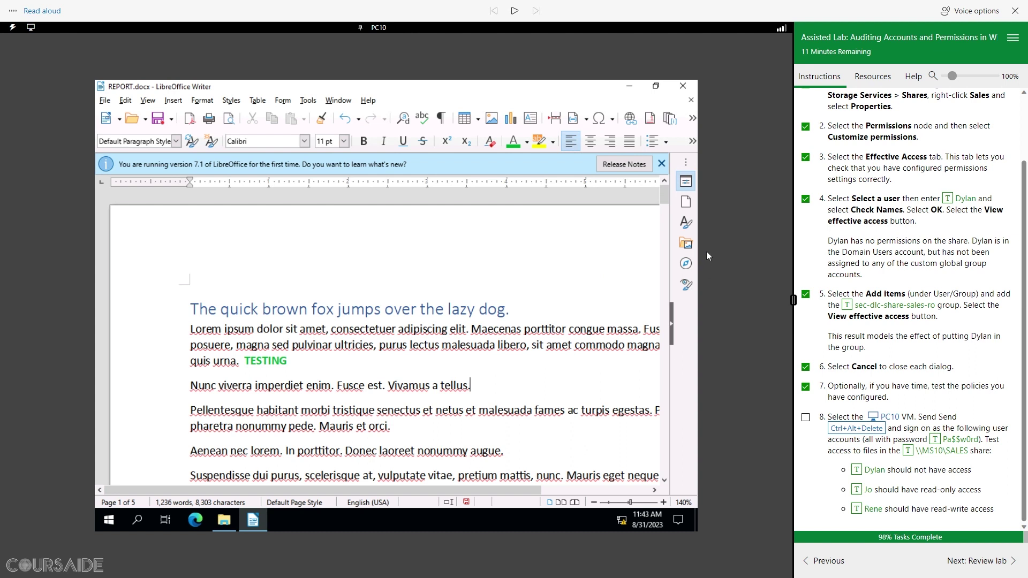
Step: Save REPORT in Word format and close Writer
{"action": "left_click", "coordinate": [662, 164]}
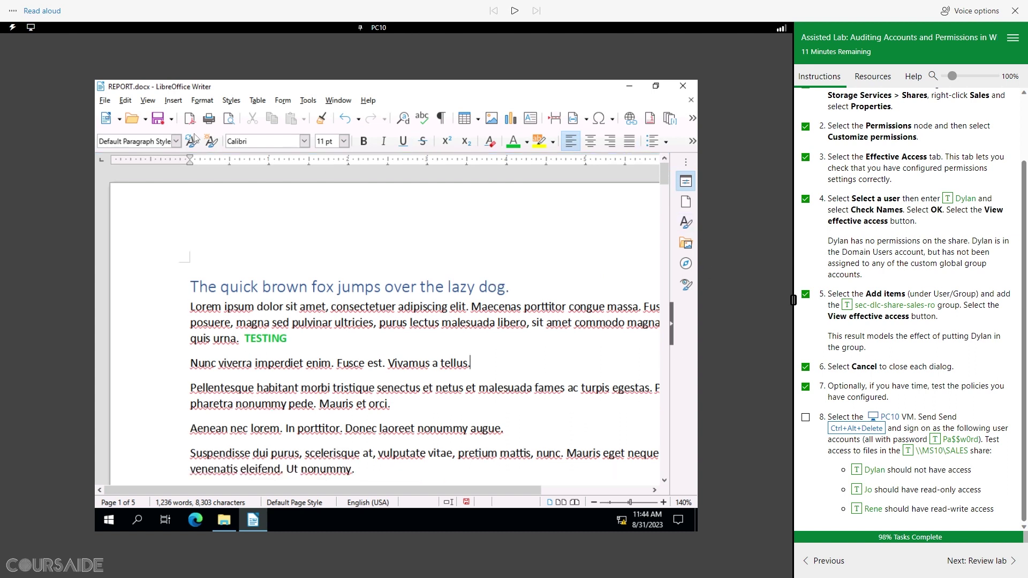
{"action": "left_click", "coordinate": [158, 120]}
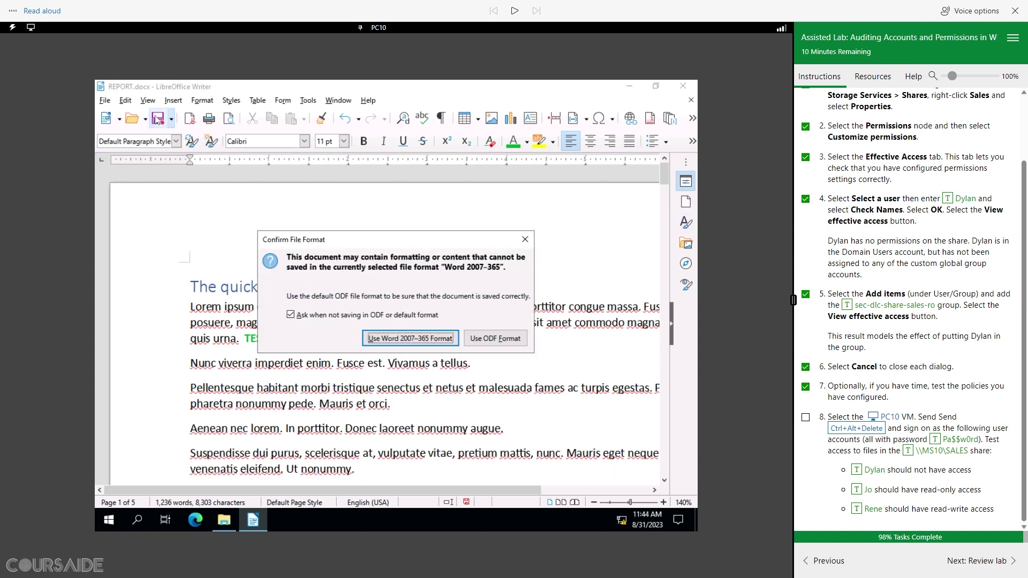
{"action": "left_click", "coordinate": [410, 339]}
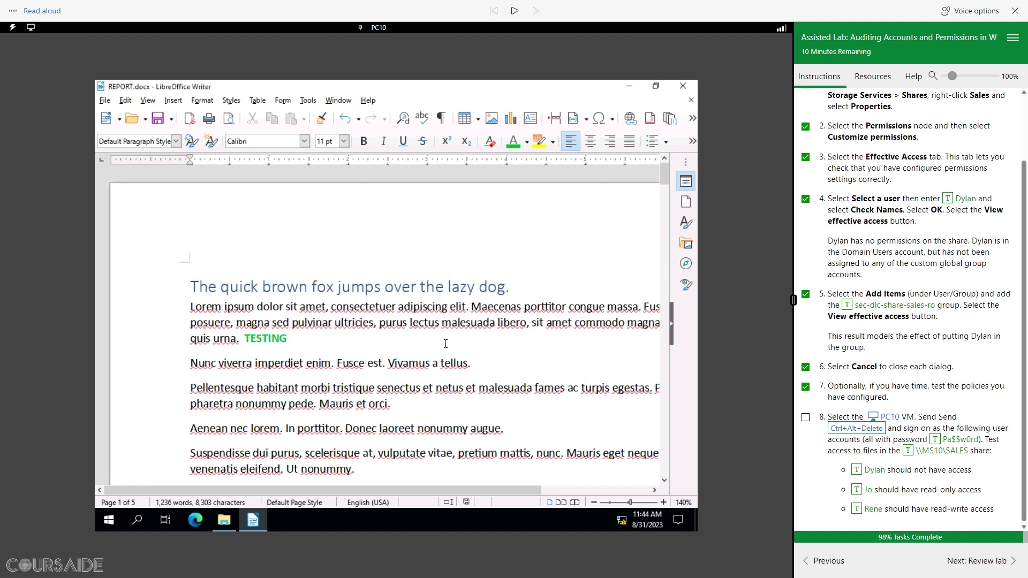
{"action": "left_click", "coordinate": [683, 86]}
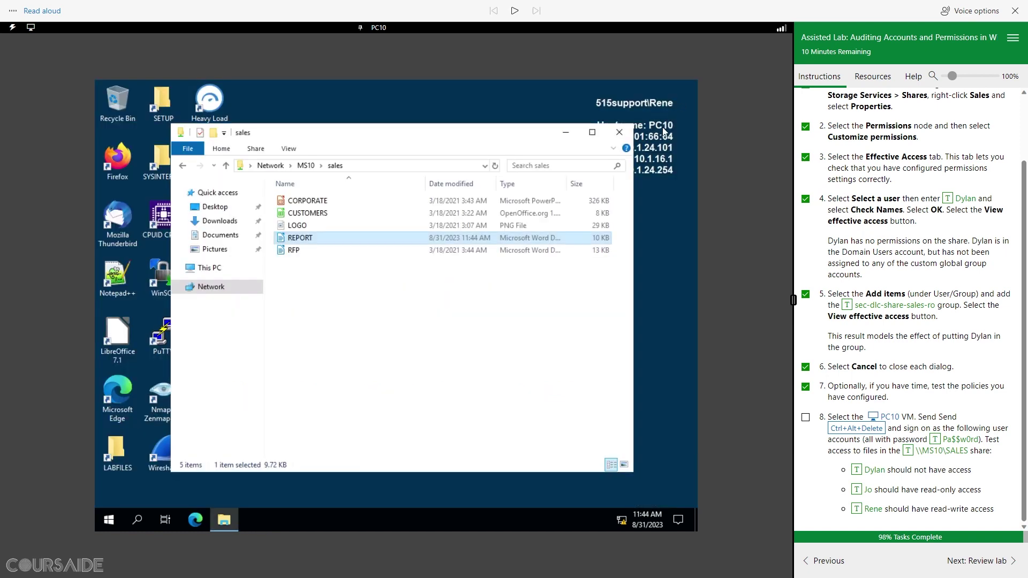
Step: Reopen REPORT to confirm the green TESTING, check off lab step 8, and go to Review lab
{"action": "double_click", "coordinate": [310, 241]}
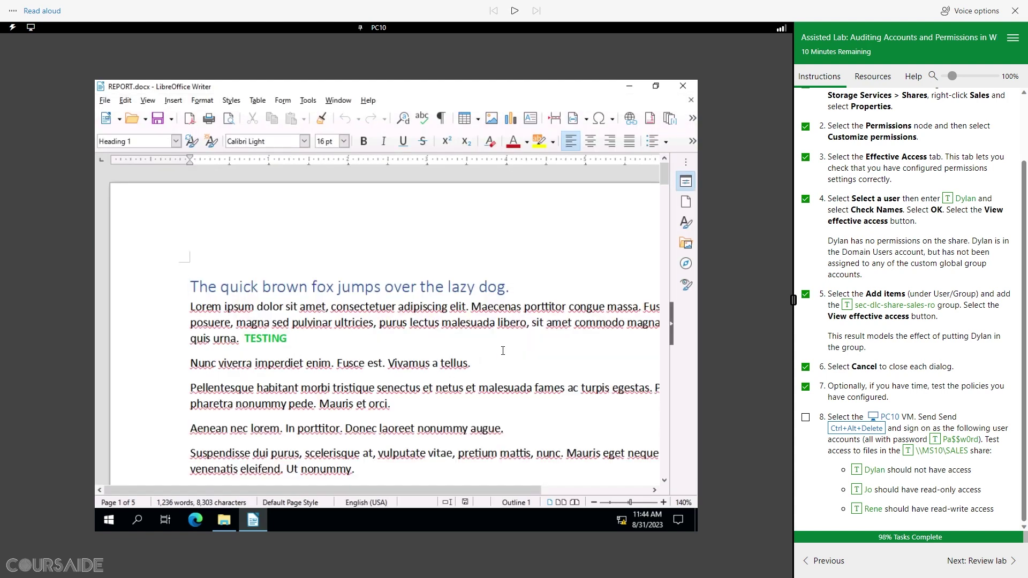
{"action": "left_click", "coordinate": [806, 418]}
{"action": "left_click_drag", "start_coordinate": [1006, 513], "coordinate": [864, 515]}
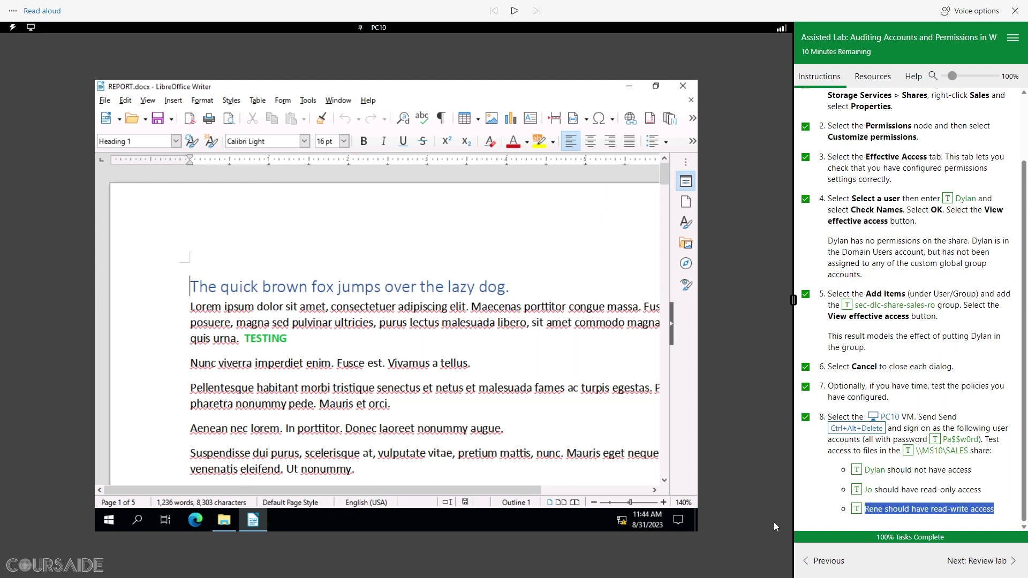
{"action": "left_click", "coordinate": [988, 563]}
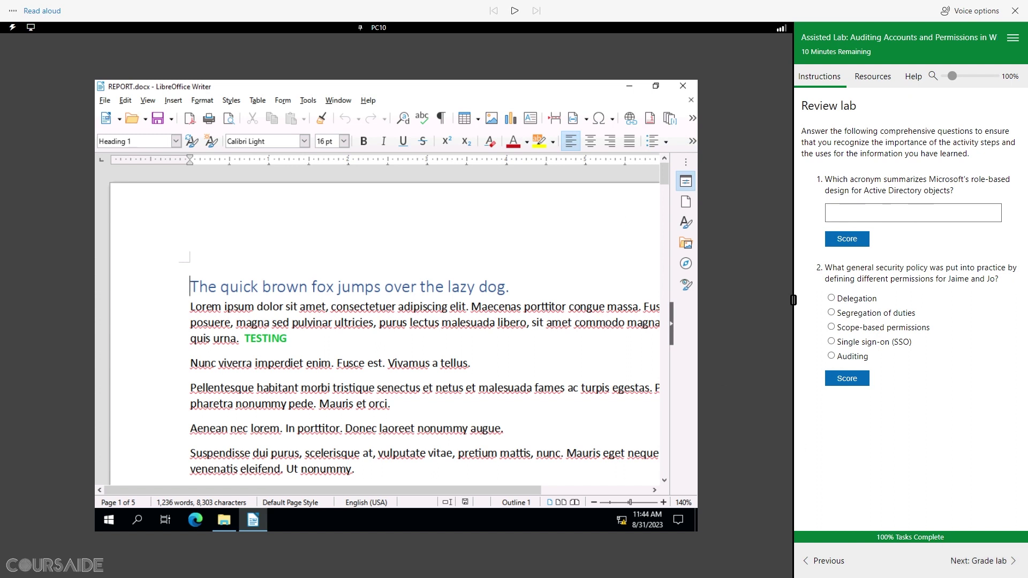
Step: Answer review question 1 with AGDLP and question 2 with Segregation of duties
{"action": "left_click", "coordinate": [826, 209]}
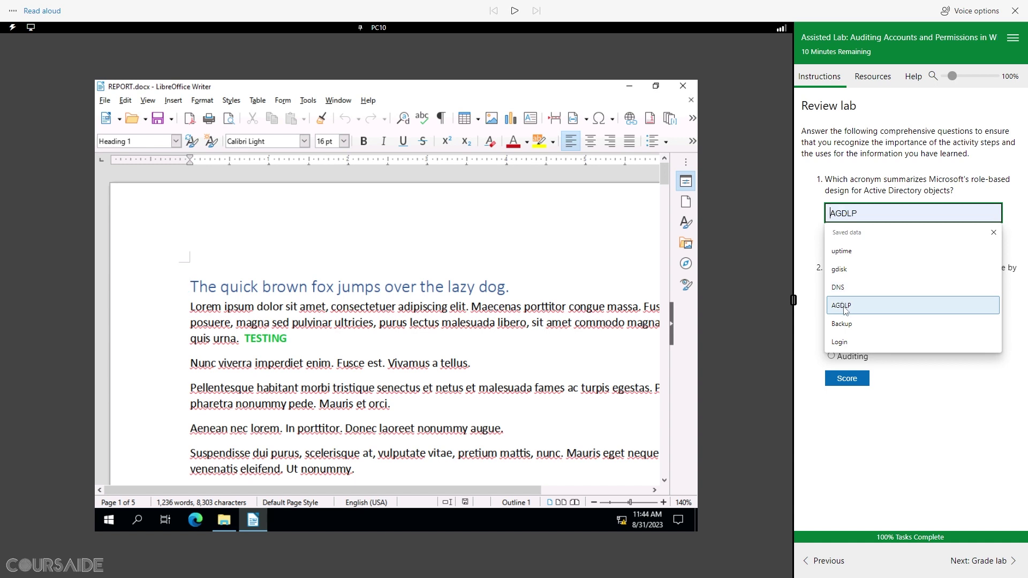
{"action": "left_click", "coordinate": [844, 307]}
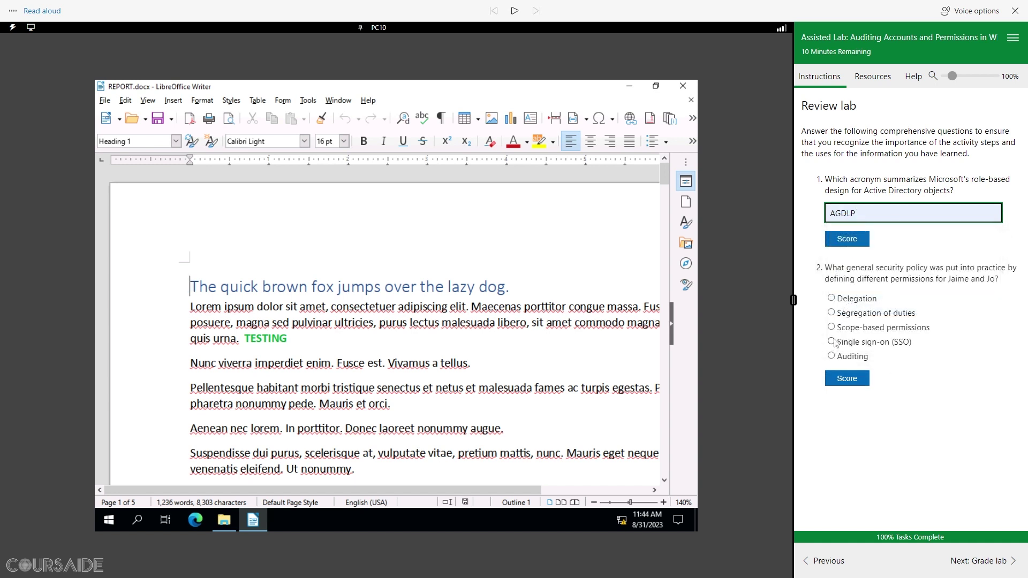
{"action": "left_click", "coordinate": [838, 239]}
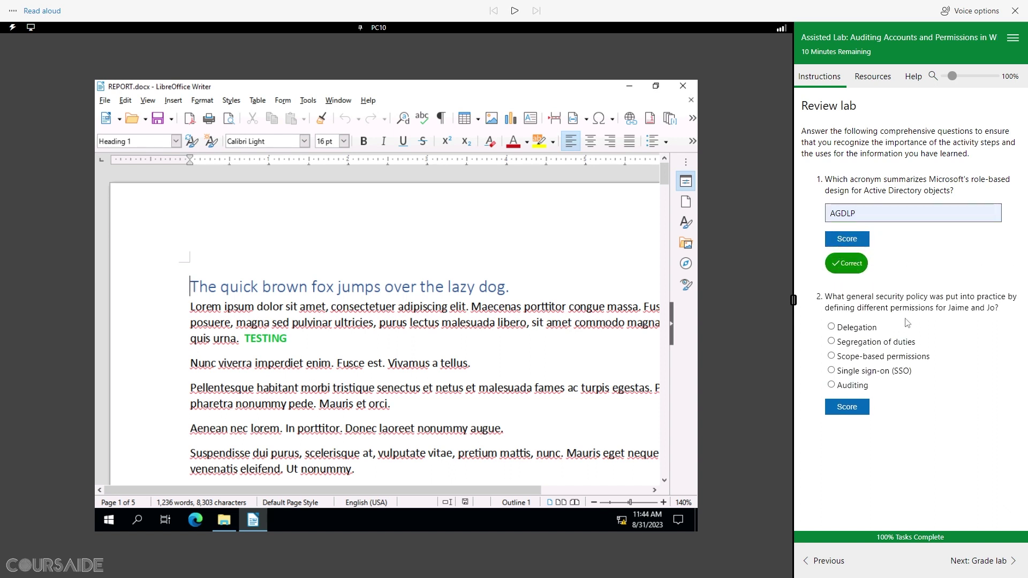
{"action": "left_click", "coordinate": [831, 342]}
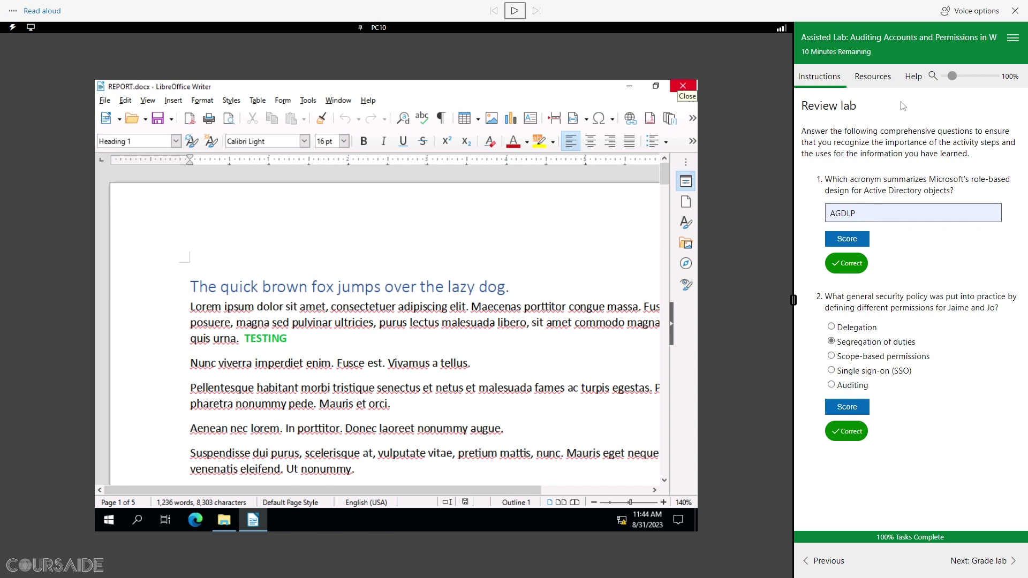
{"action": "left_click_drag", "start_coordinate": [863, 106], "coordinate": [786, 102]}
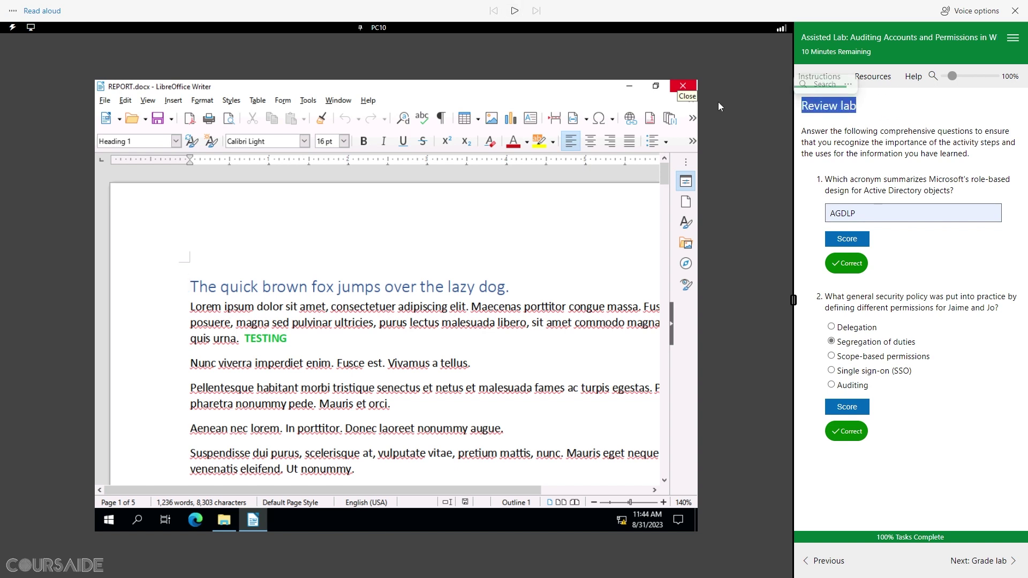
{"action": "left_click", "coordinate": [515, 11]}
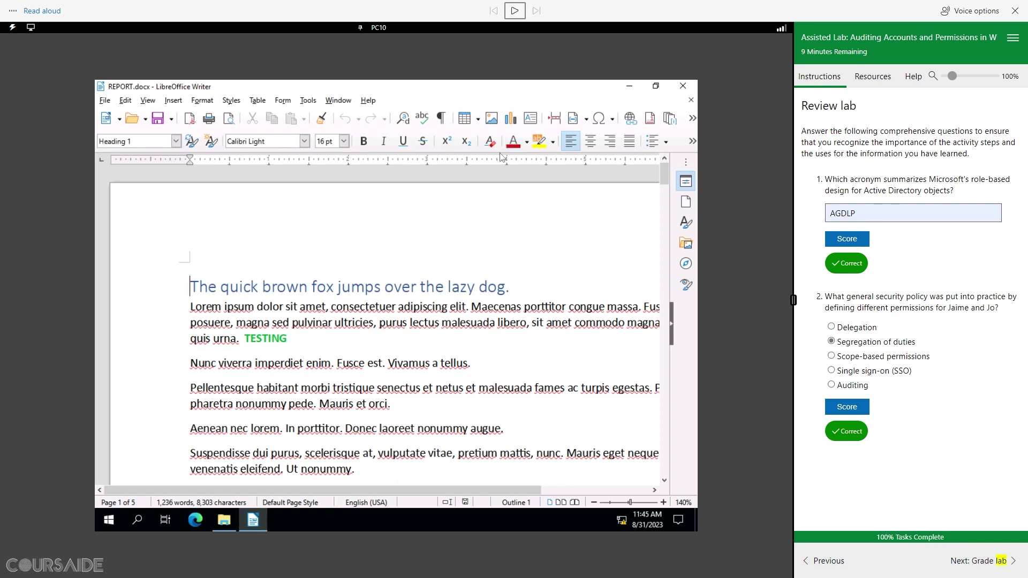
Step: Go to the Grade lab page, listen to it read aloud, and submit the lab
{"action": "left_click", "coordinate": [997, 561]}
{"action": "left_click", "coordinate": [515, 11]}
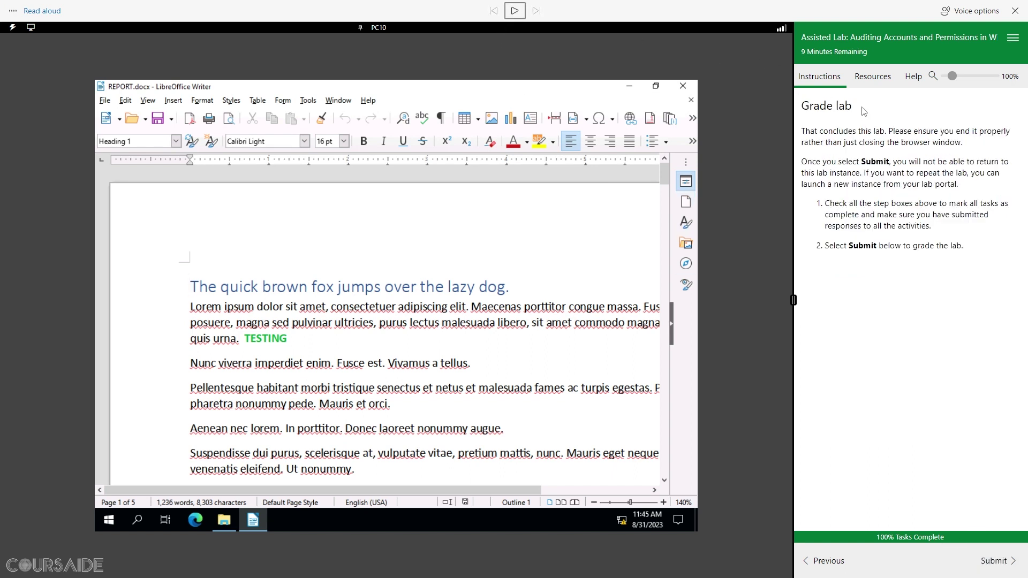
{"action": "left_click_drag", "start_coordinate": [853, 106], "coordinate": [802, 109]}
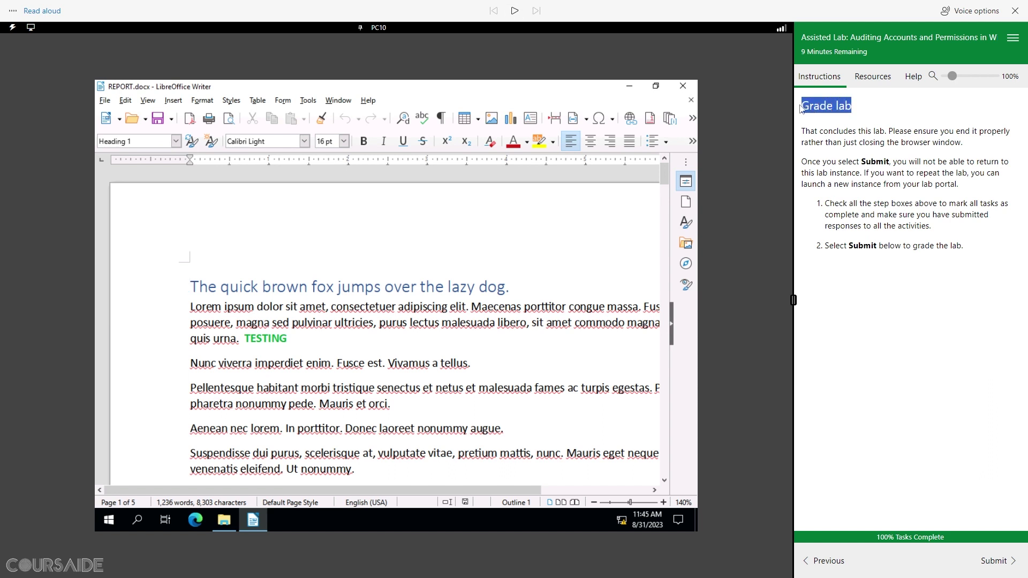
{"action": "left_click", "coordinate": [514, 12]}
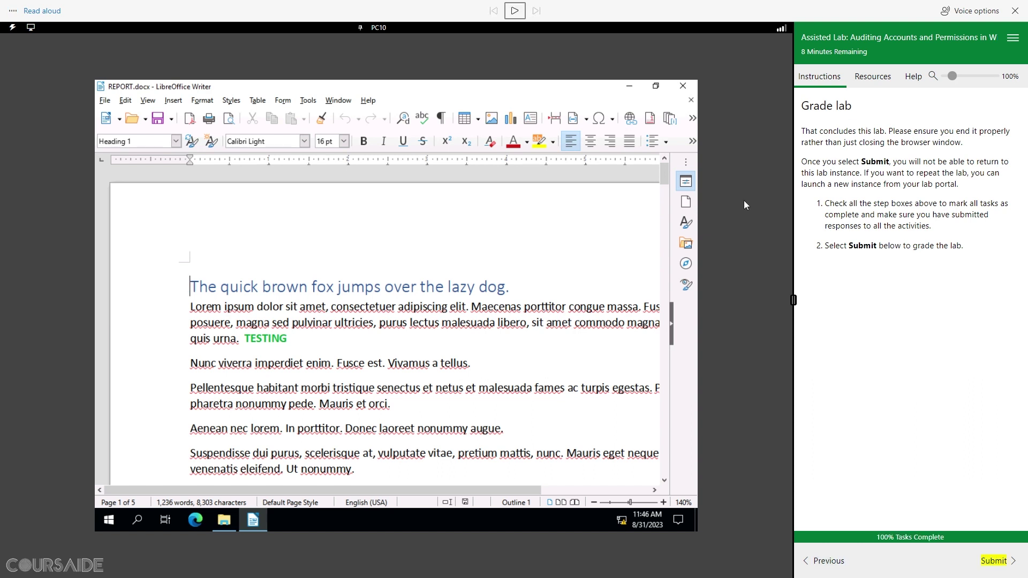
{"action": "left_click", "coordinate": [994, 563]}
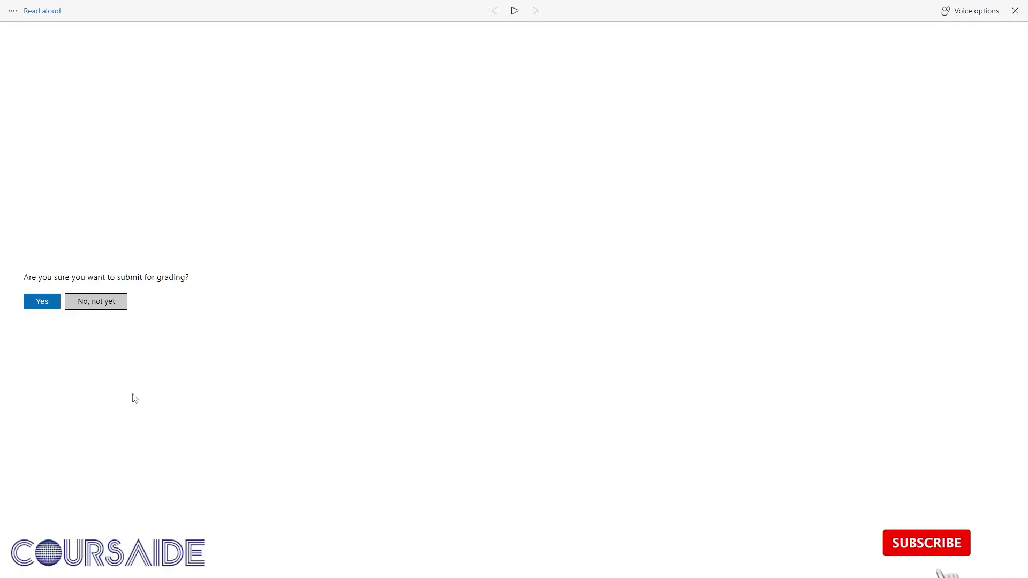
{"action": "left_click", "coordinate": [37, 301]}
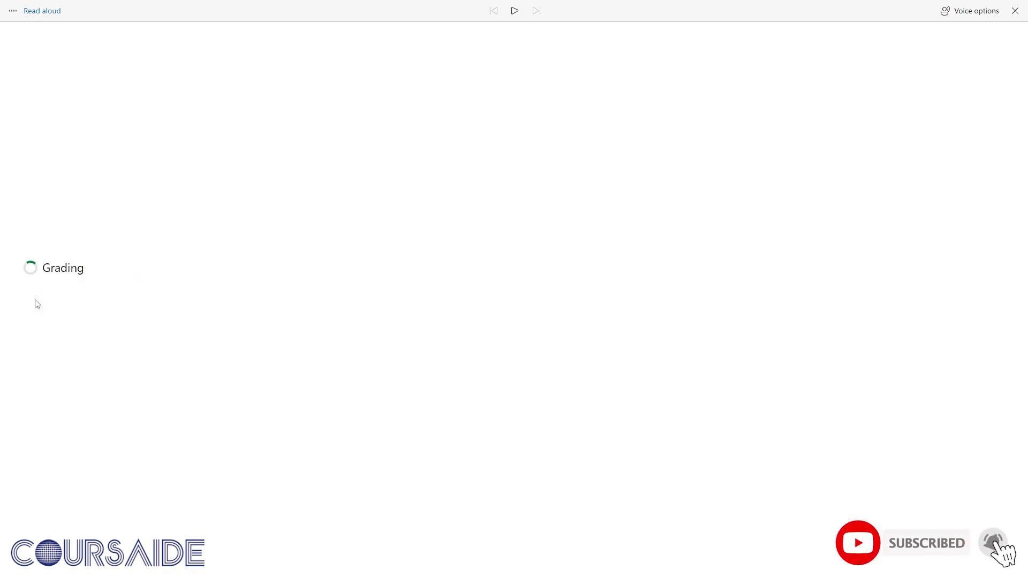